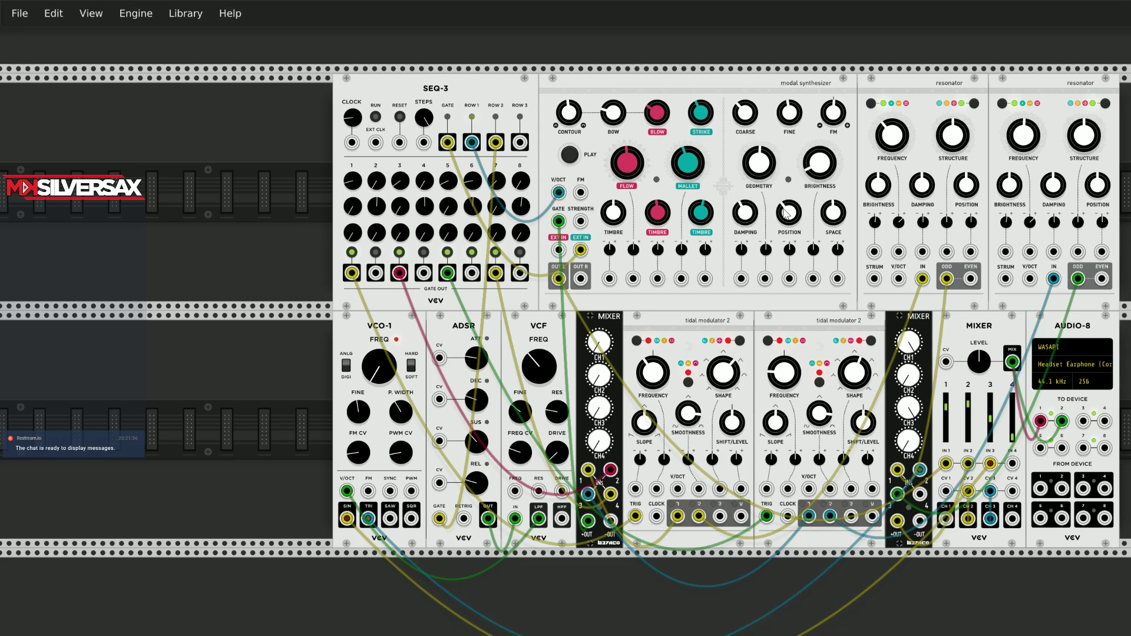
mouse_move(630, 176)
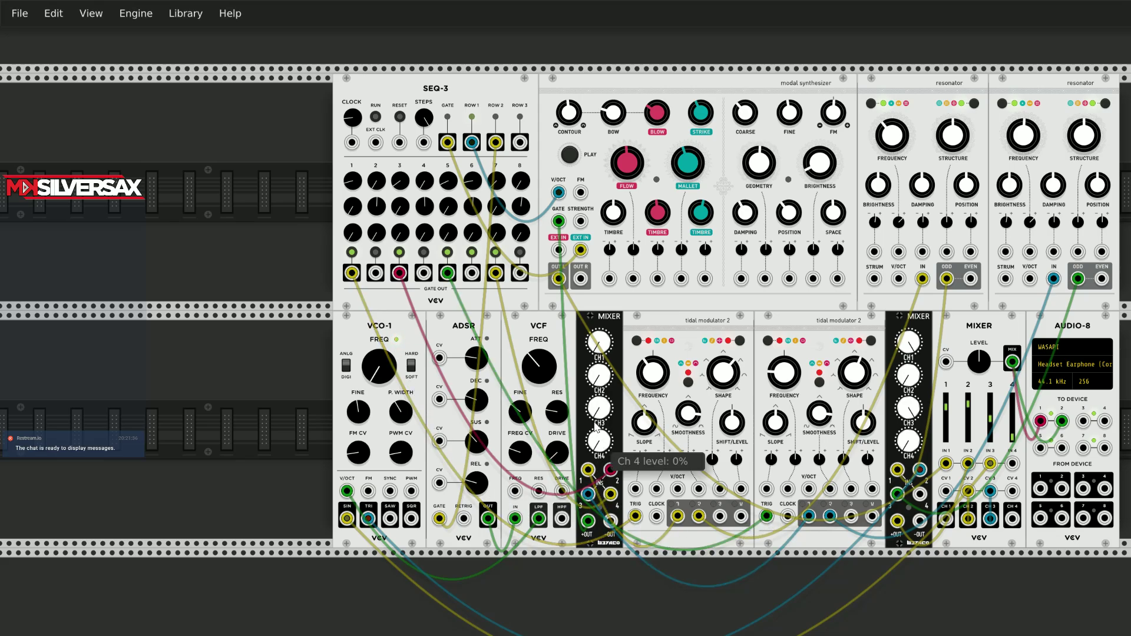
mouse_move(721, 407)
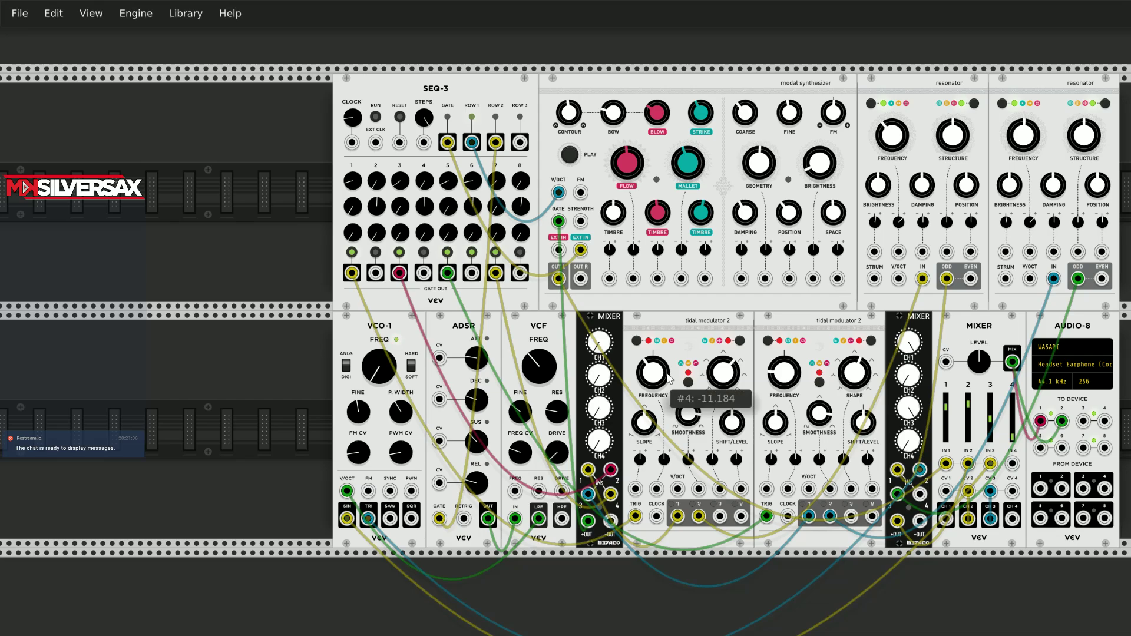
mouse_move(393, 414)
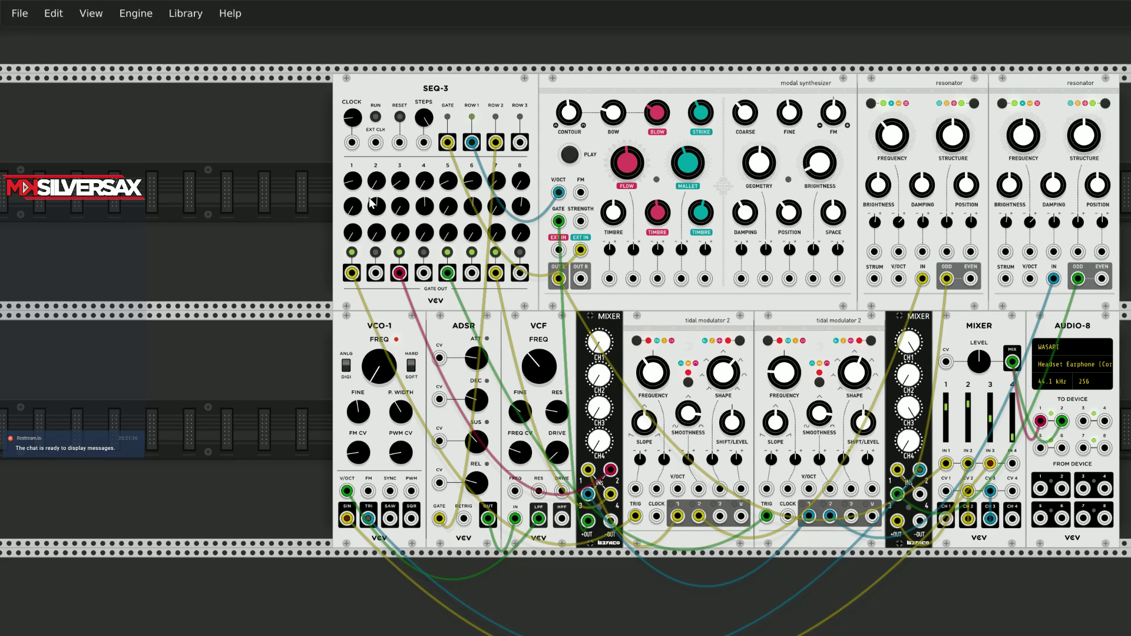
mouse_move(518, 208)
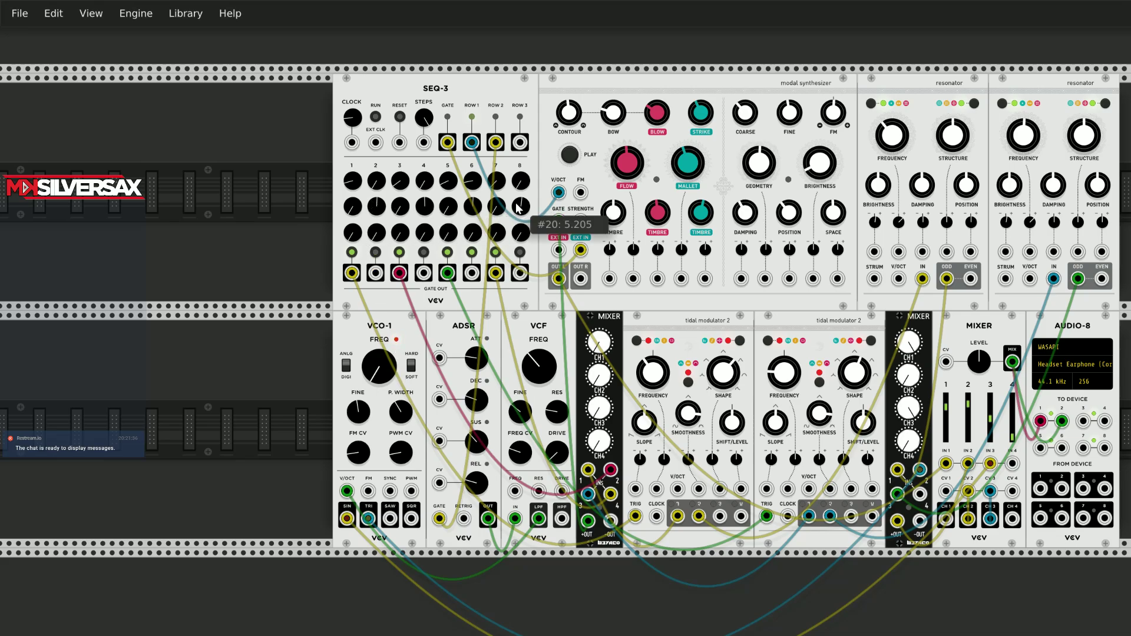
mouse_move(357, 217)
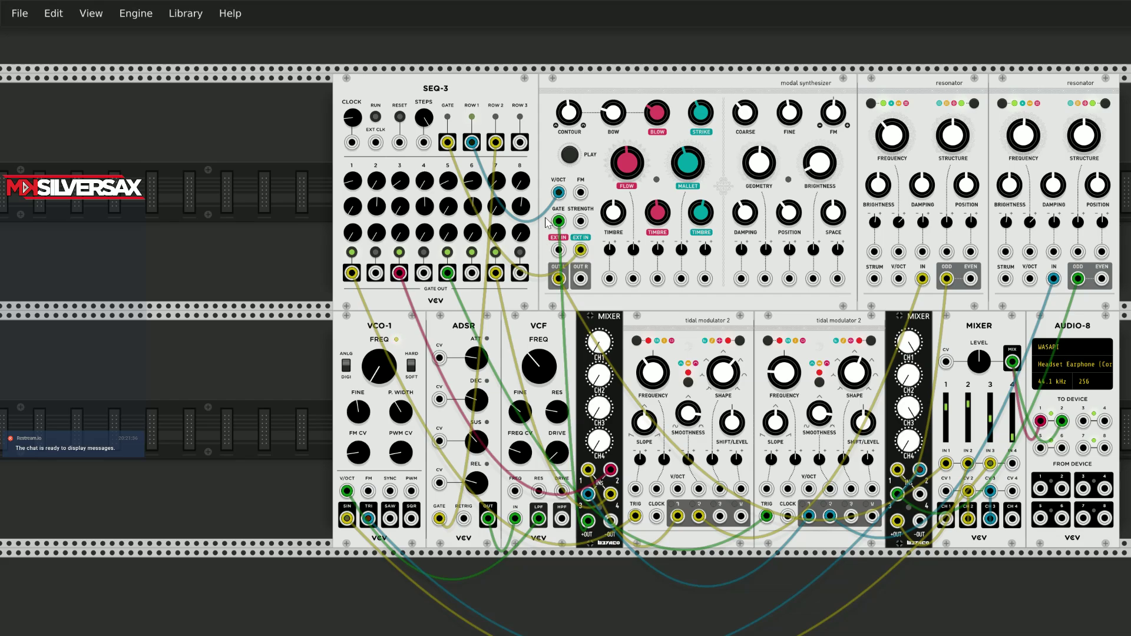
left_click_drag(945, 494, 1041, 602)
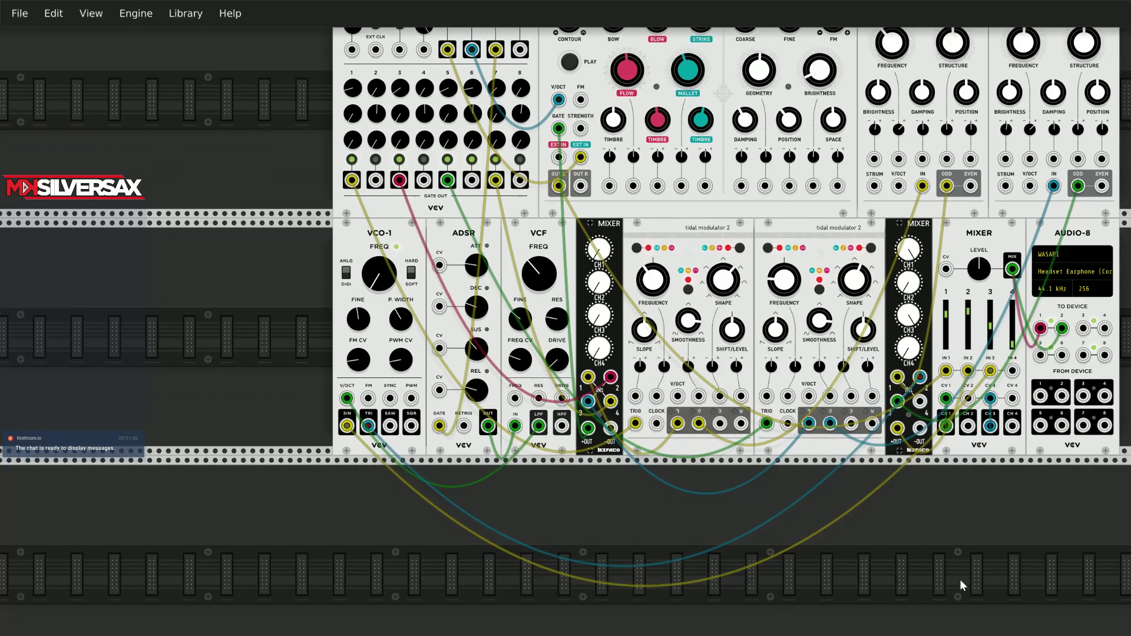
scroll(962, 580, "up", 3)
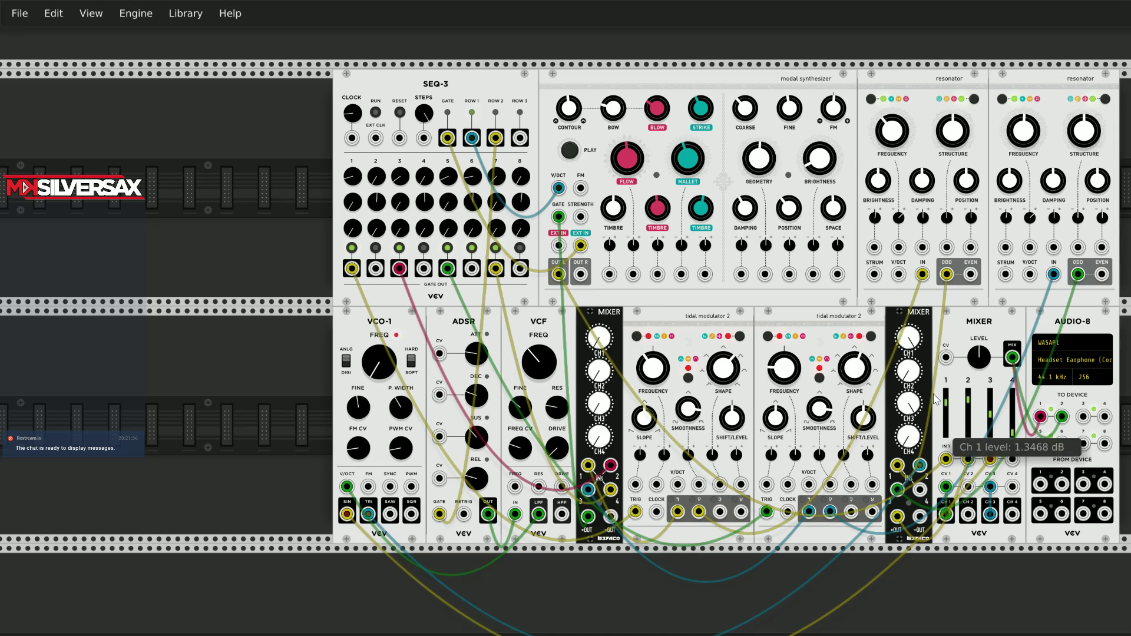
Start the SEQ-3 sequencer and raise its clock tempo to about 249 bpm.
left_click(375, 113)
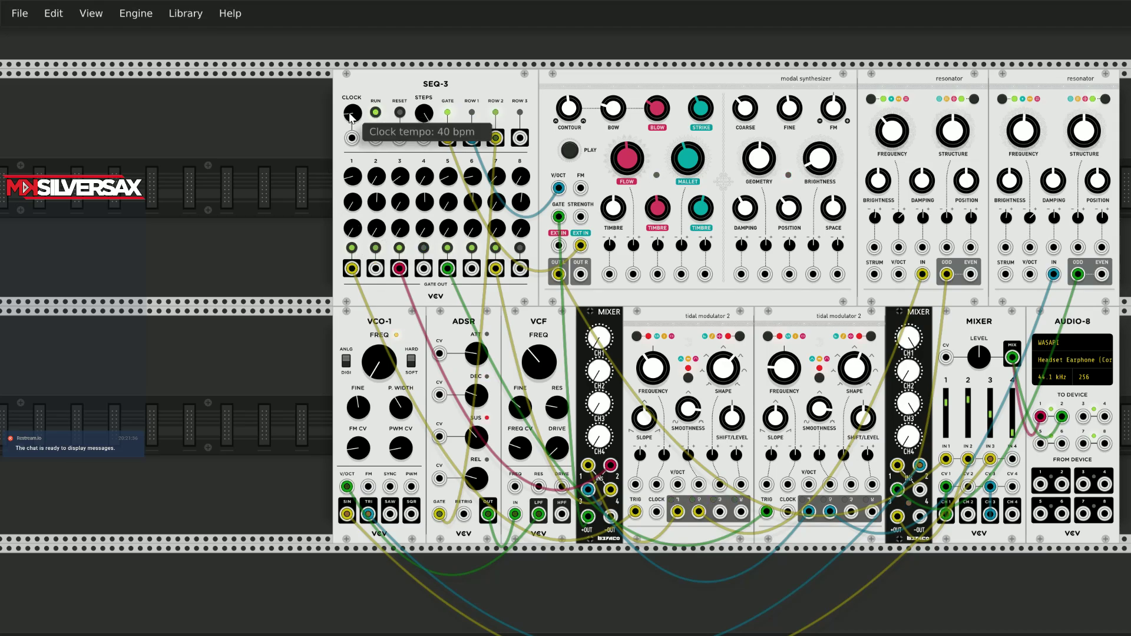
left_click_drag(350, 117, 350, 83)
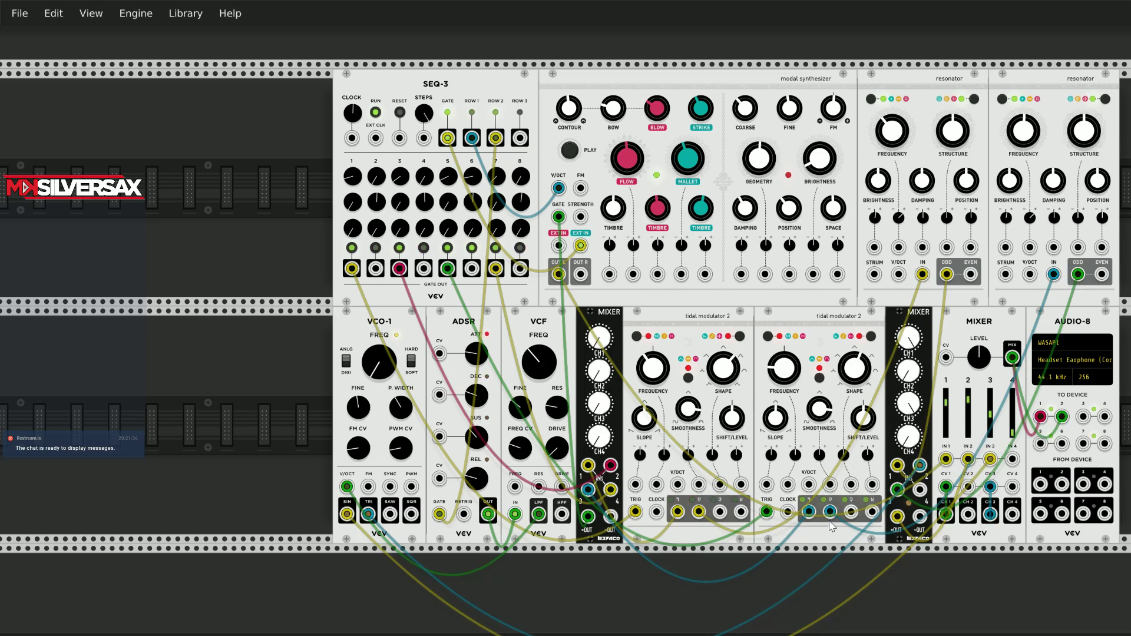
Patch a cable between the CV 2 input and the CH 2 output of the VCV MIXER.
left_click_drag(970, 505, 966, 451)
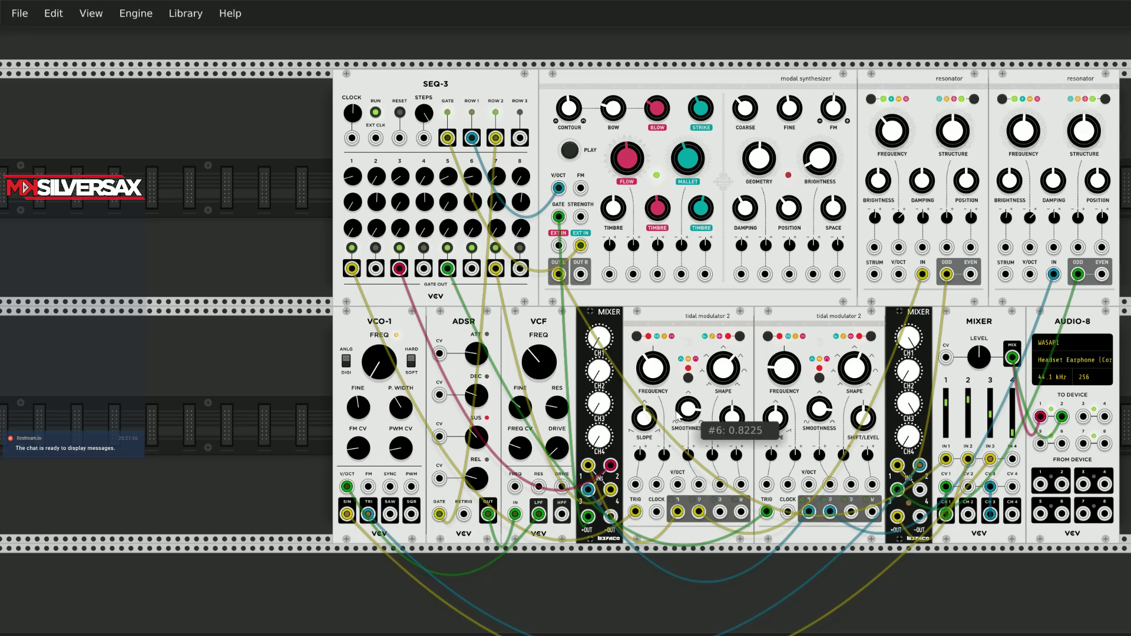
left_click_drag(851, 511, 1054, 275)
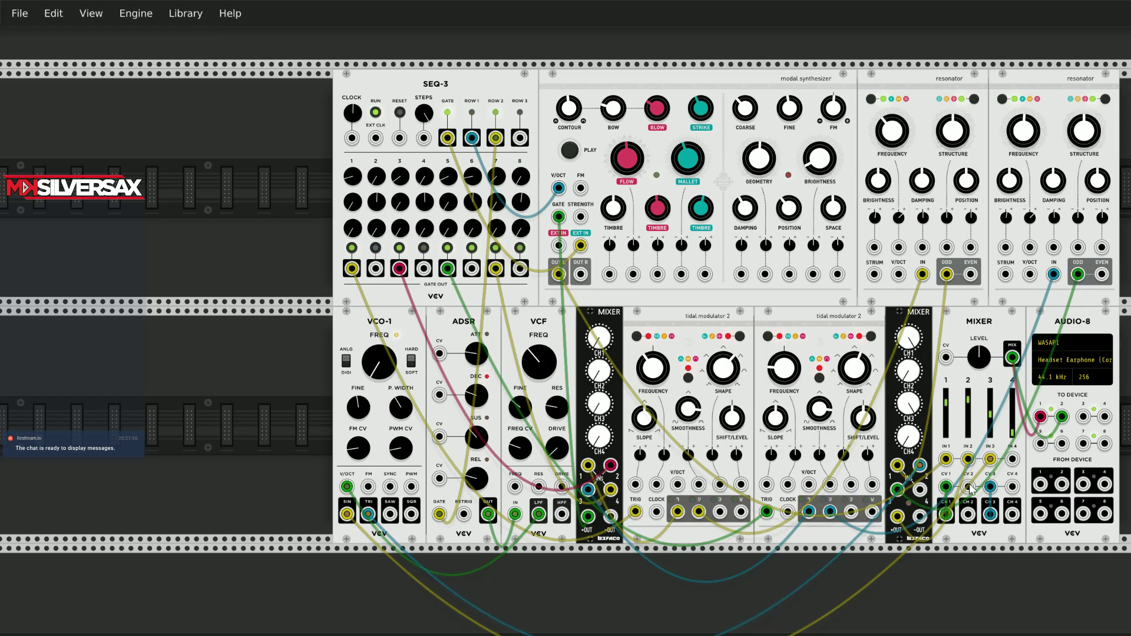
left_click_drag(968, 487, 968, 514)
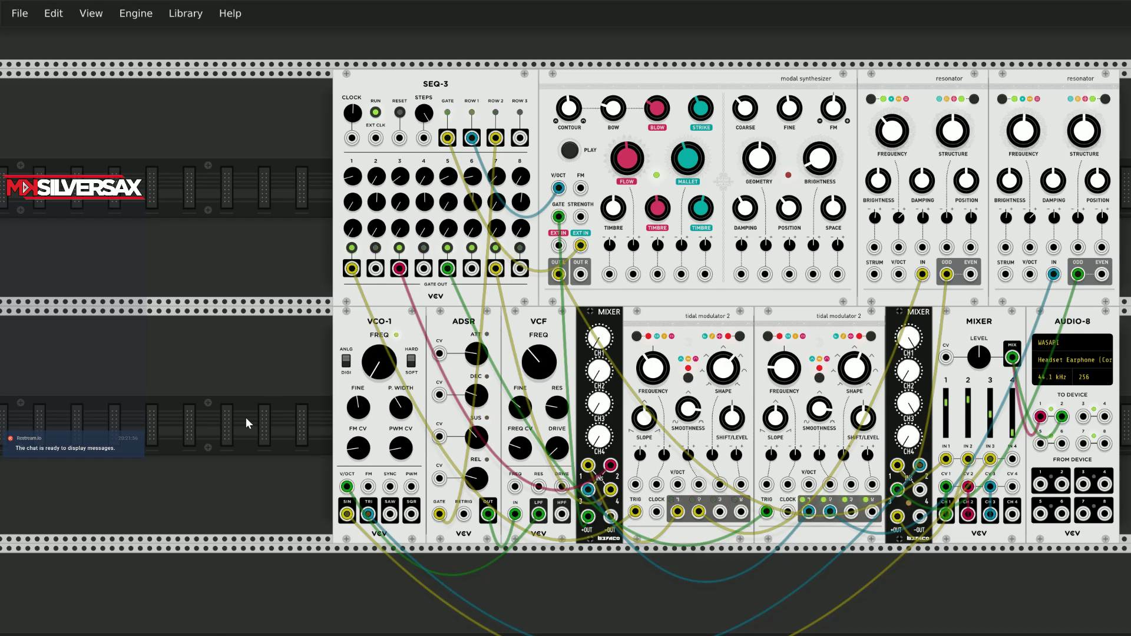
left_click_drag(968, 486, 965, 522)
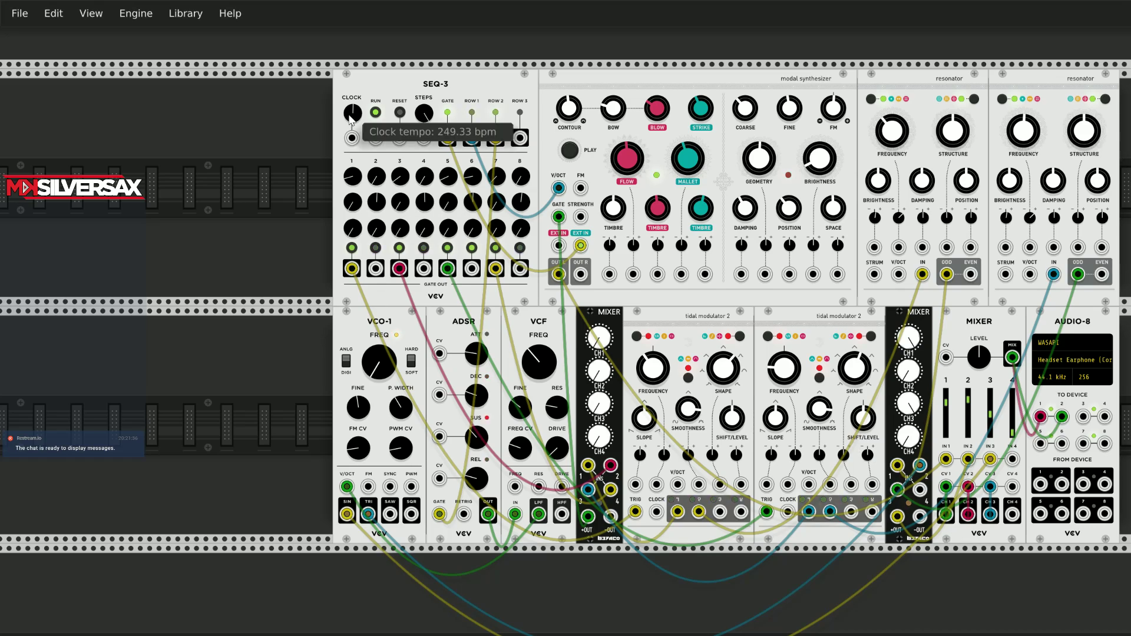
Stop the SEQ-3 sequencer and set its clock tempo to 40 bpm.
right_click(349, 118)
left_click(376, 113)
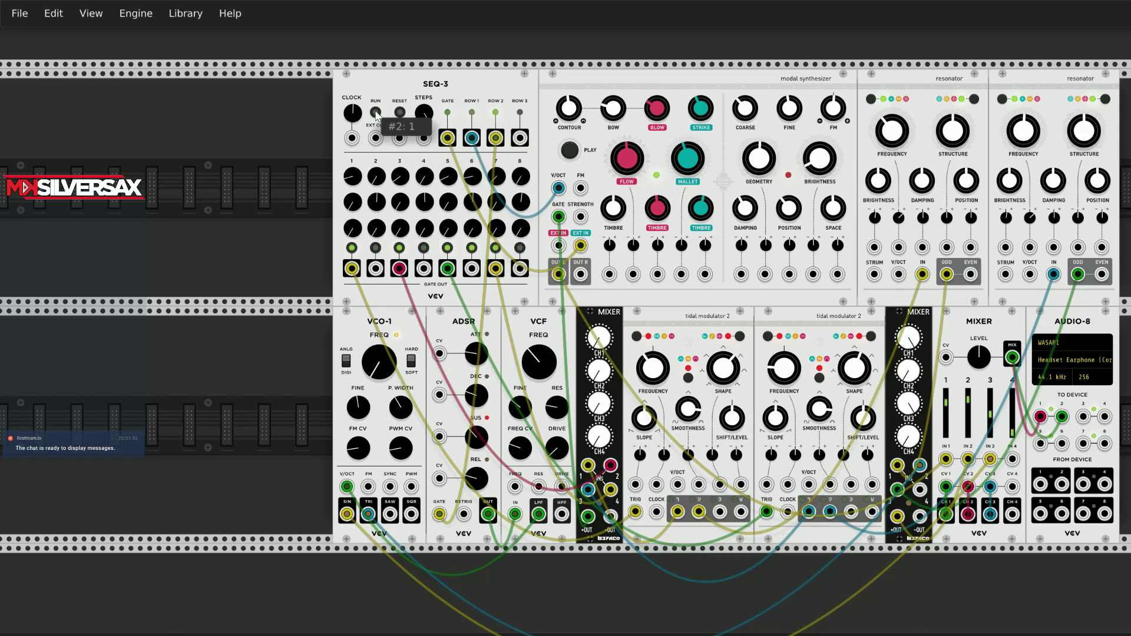
right_click(349, 116)
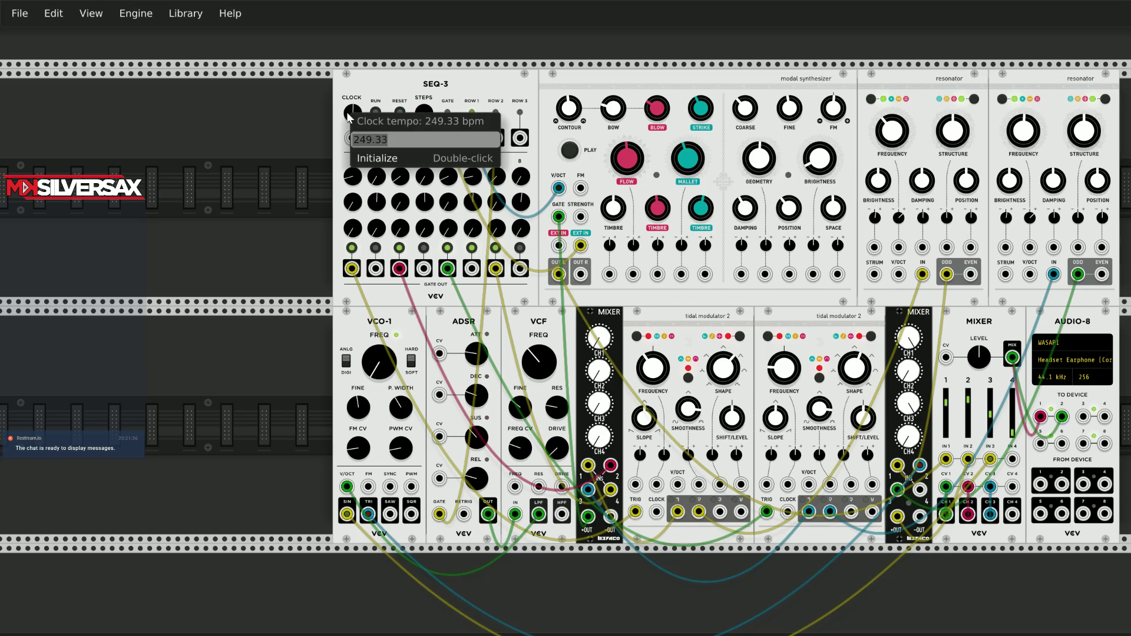
type("40")
key("Return")
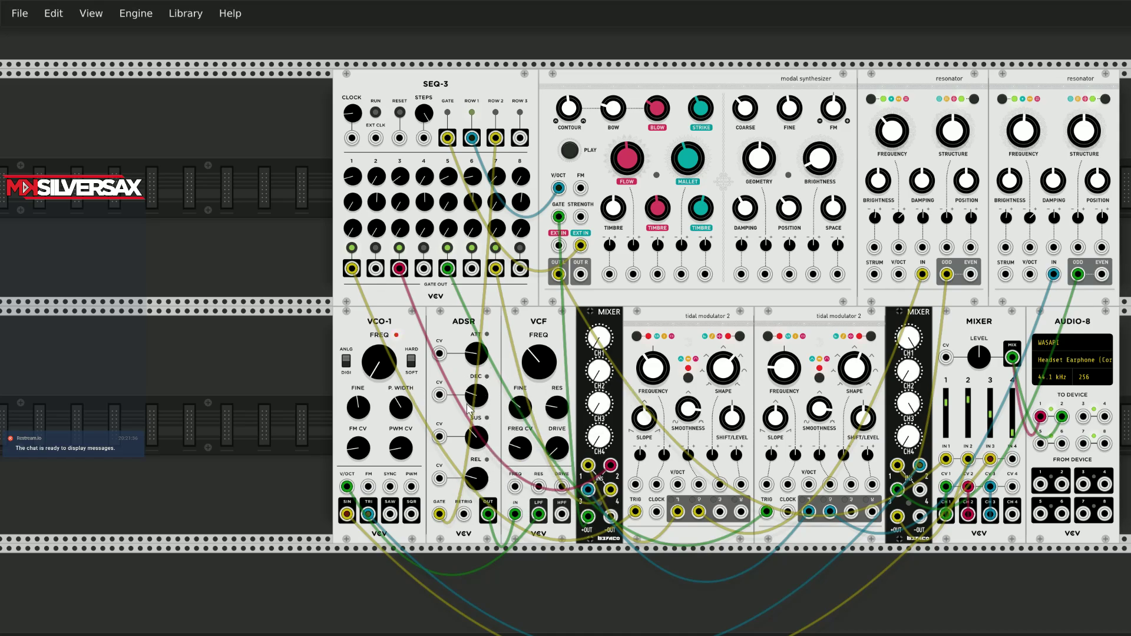
Raise the SEQ-3 clock tempo to about 258 bpm and start the sequencer running.
mouse_move(536, 355)
mouse_move(352, 112)
left_mouse_down()
mouse_move(352, 88)
mouse_move(352, 120)
left_mouse_up()
scroll(1037, 575, "down", 3)
scroll(1012, 468, "up", 3)
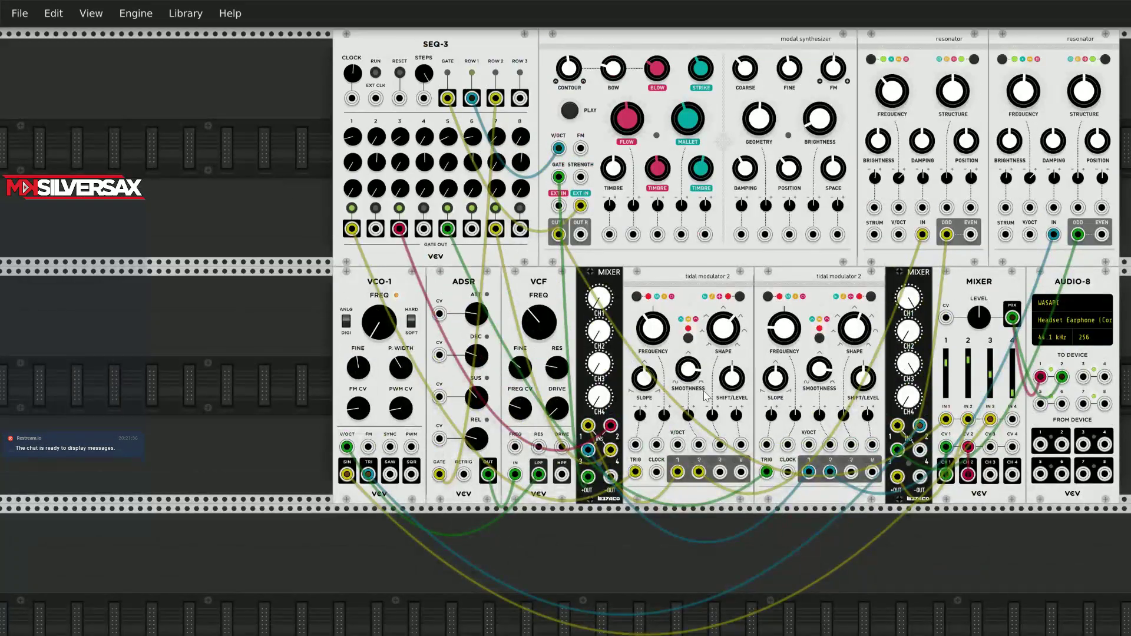
left_click(377, 72)
scroll(956, 611, "up", 1)
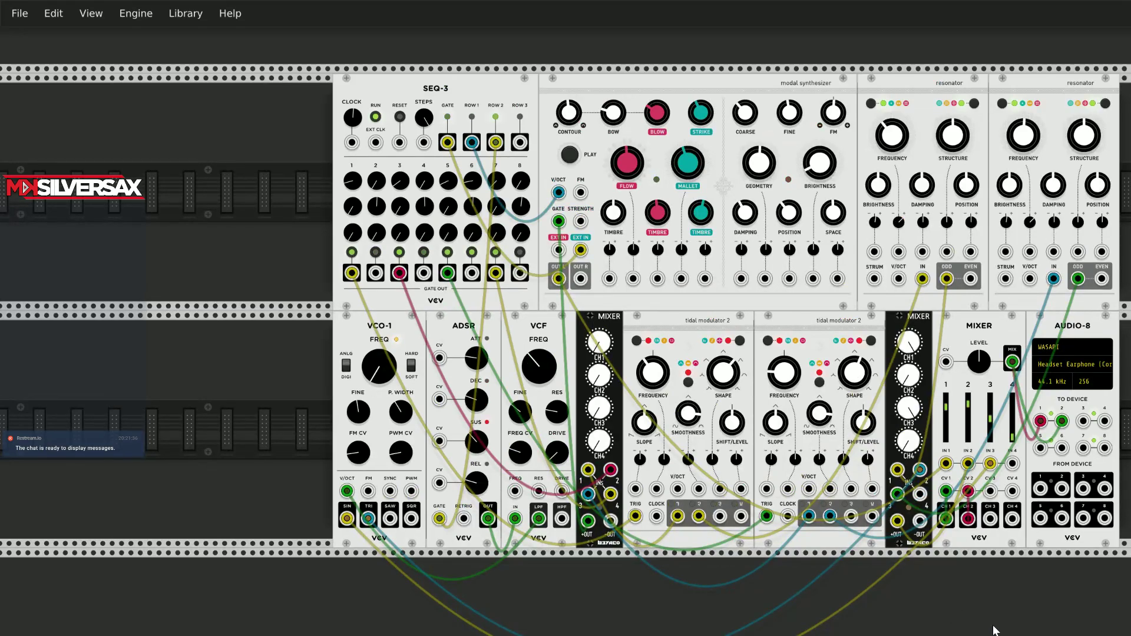
Sweep the VCF's cutoff frequency down to about 89 Hz and back up.
mouse_move(529, 356)
left_mouse_down()
mouse_move(529, 402)
mouse_move(529, 377)
left_mouse_up()
left_click_drag(379, 366, 379, 378)
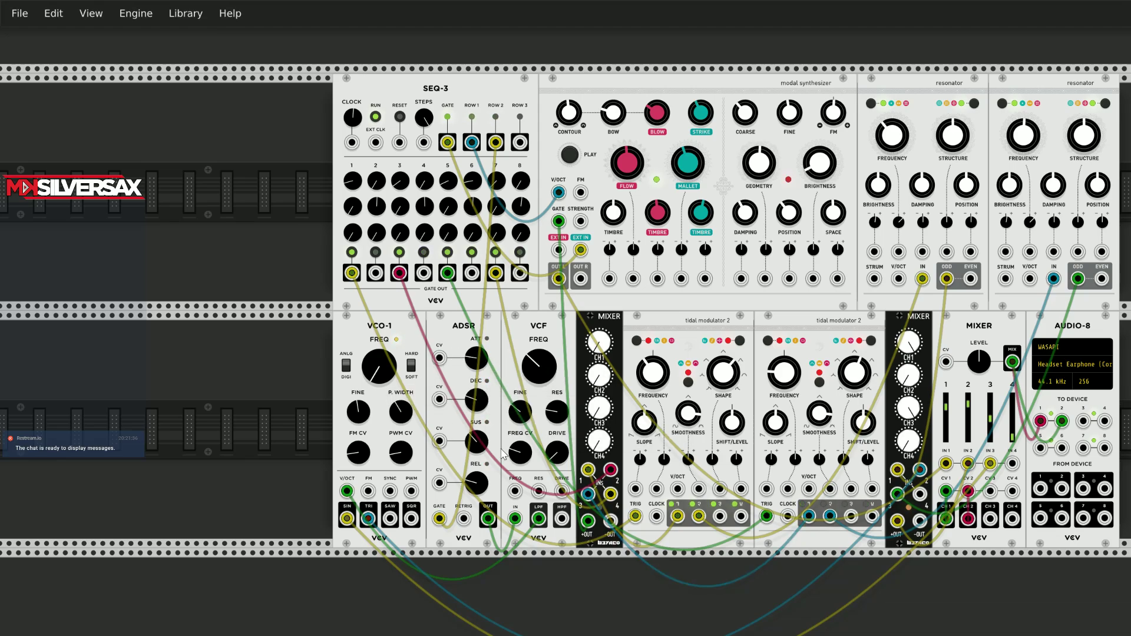
mouse_move(480, 357)
mouse_move(536, 372)
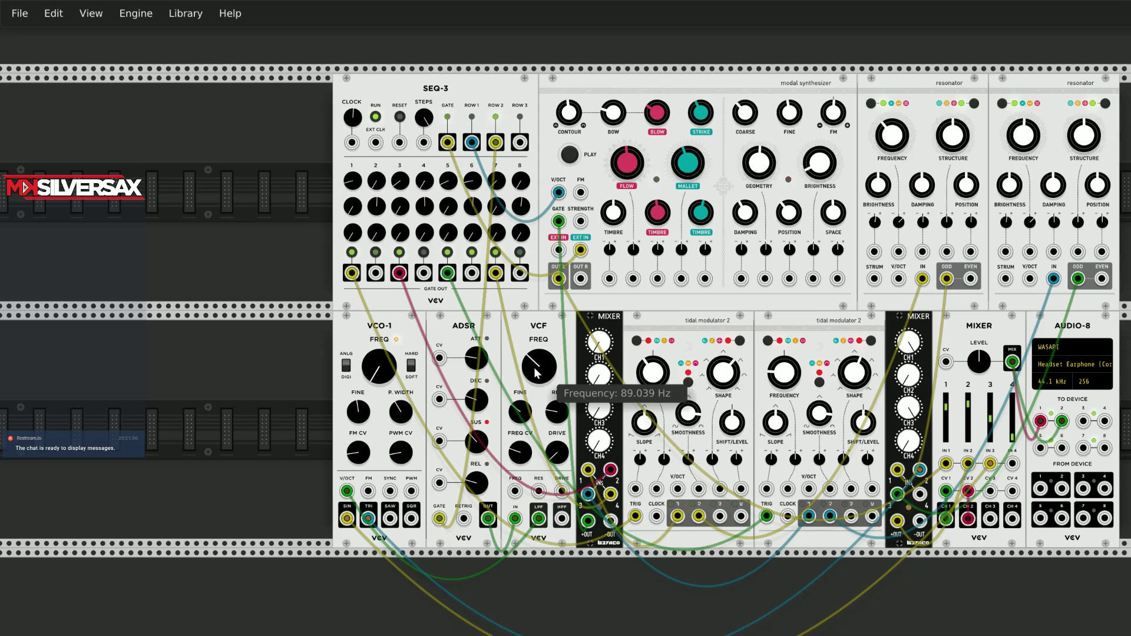
left_click_drag(536, 372, 536, 352)
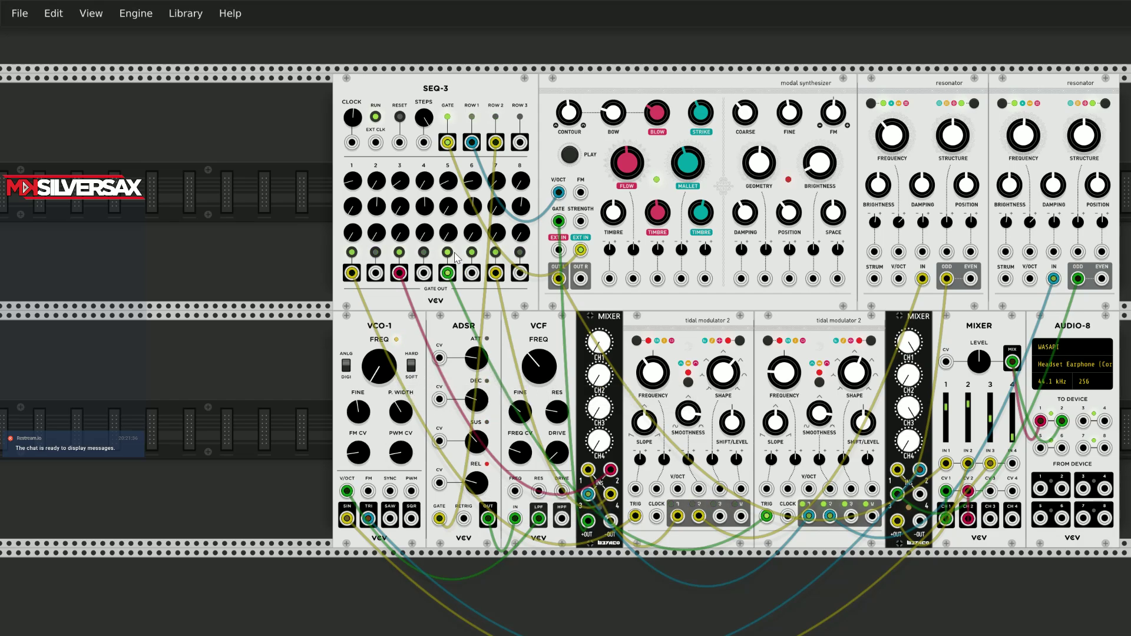
Halt the running sequencer and bring the SEQ-3 clock tempo down to 40 bpm.
left_click(371, 118)
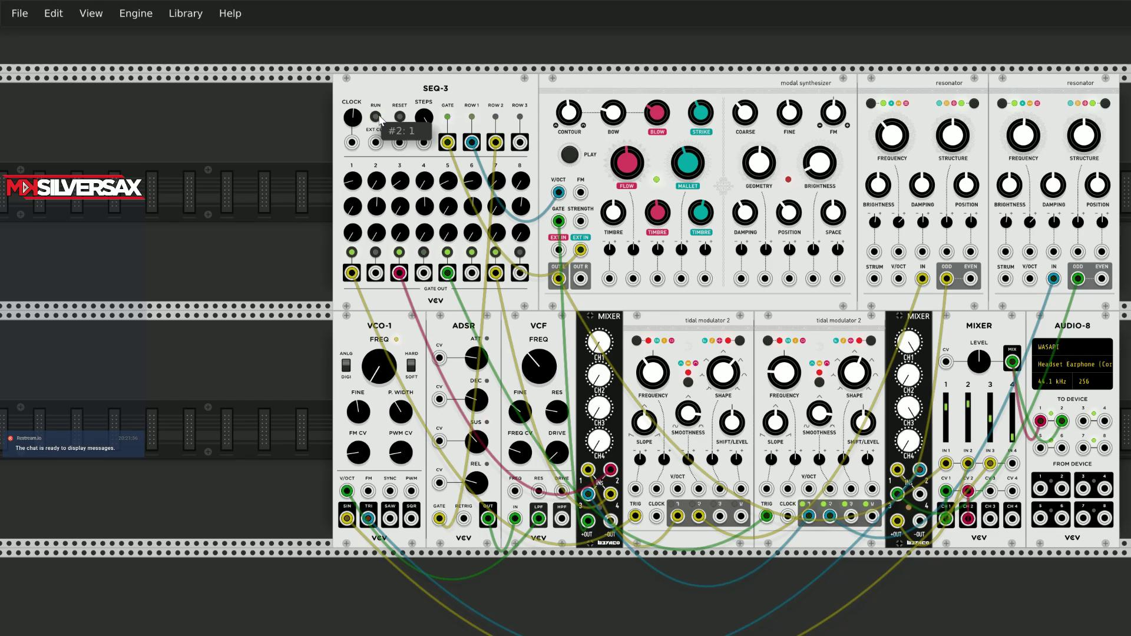
right_click(356, 118)
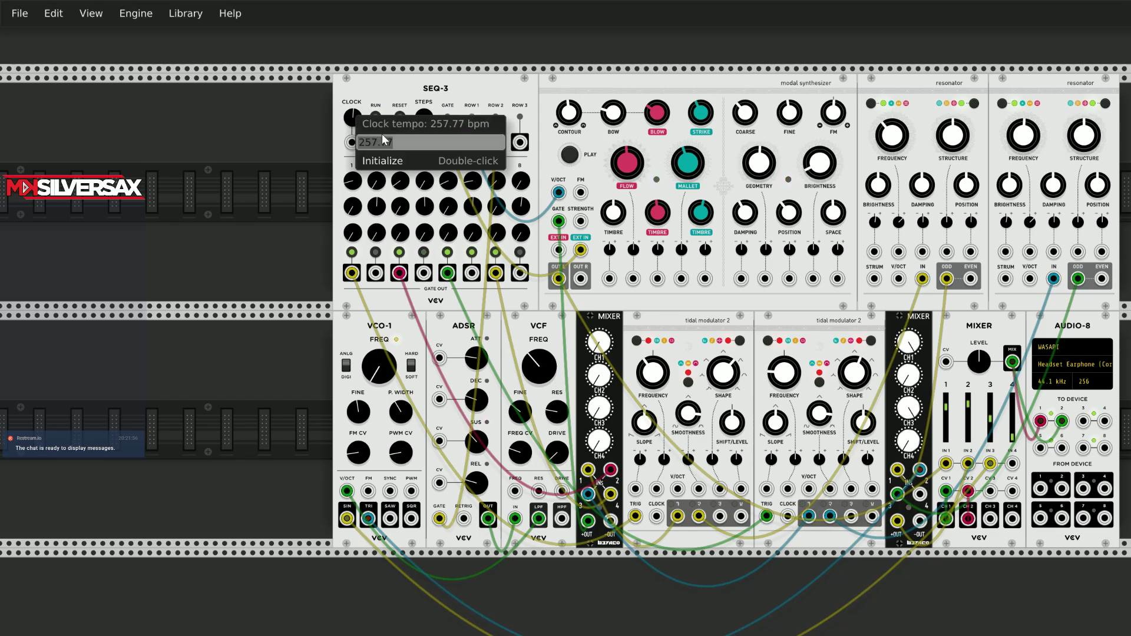
key("Return")
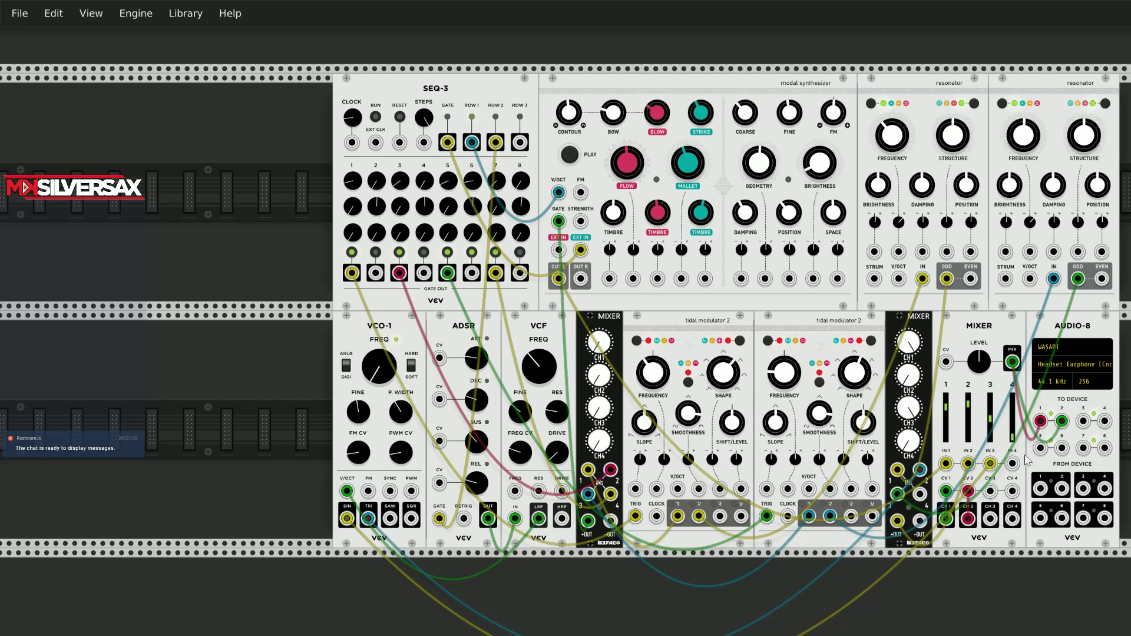
Patch the VCV MIXER's CH 3 output to its CV 3 input and unplug the cable from CV 1.
left_click_drag(990, 491, 945, 519)
left_click_drag(944, 494, 966, 601)
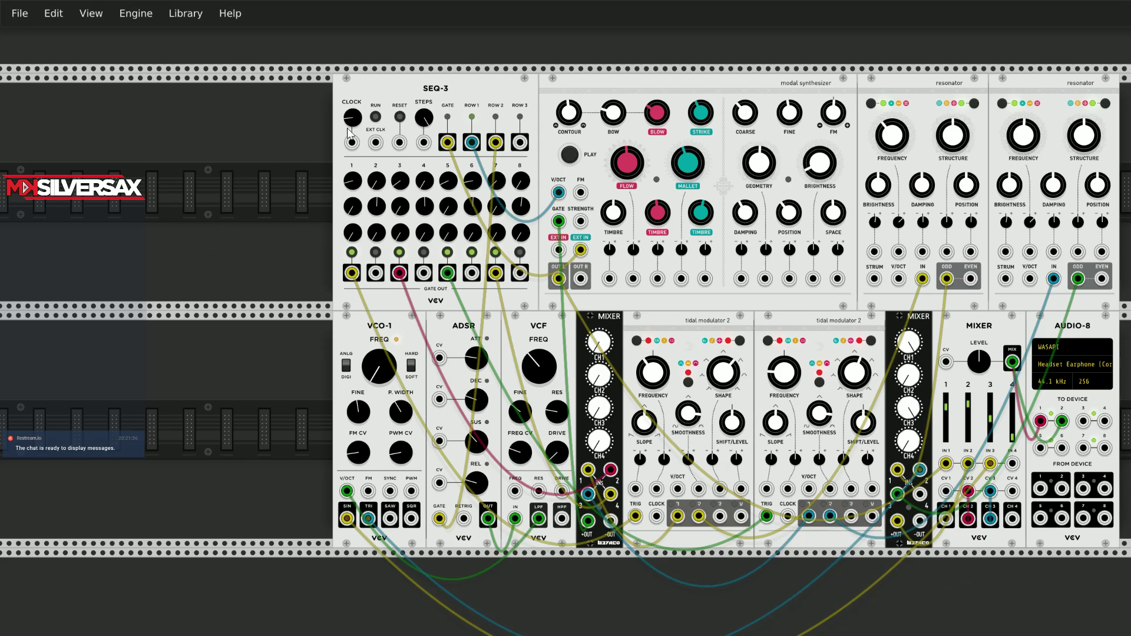
Start the sequencer and lower the channel 2 fader of the VCV MIXER to about -25 dB.
left_click(377, 116)
mouse_move(353, 119)
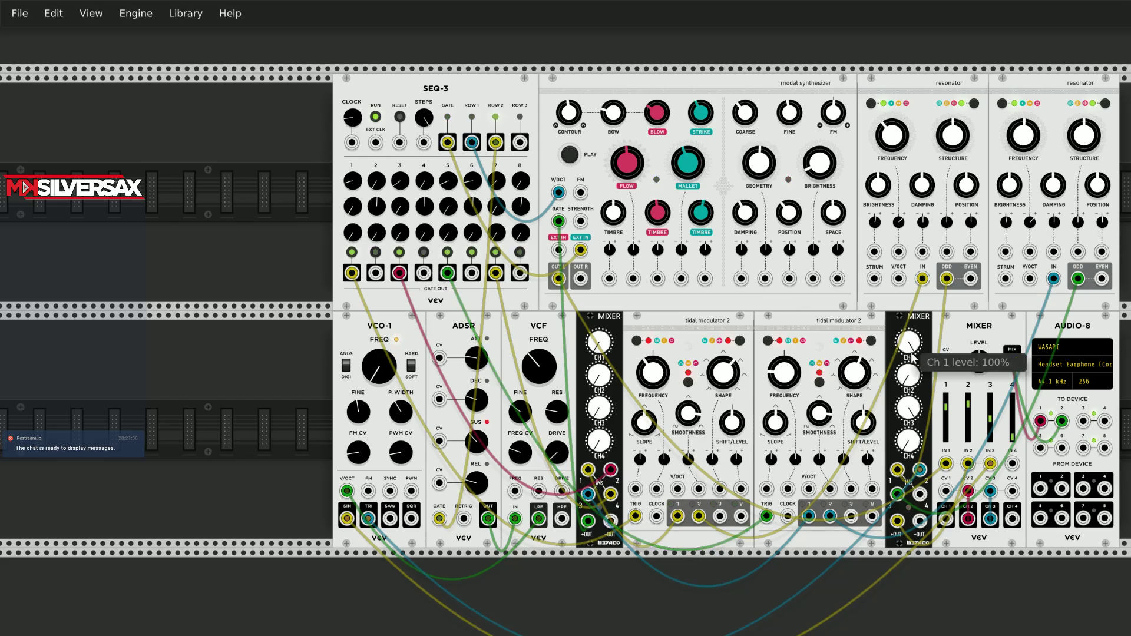
mouse_move(968, 412)
left_click_drag(967, 413, 968, 436)
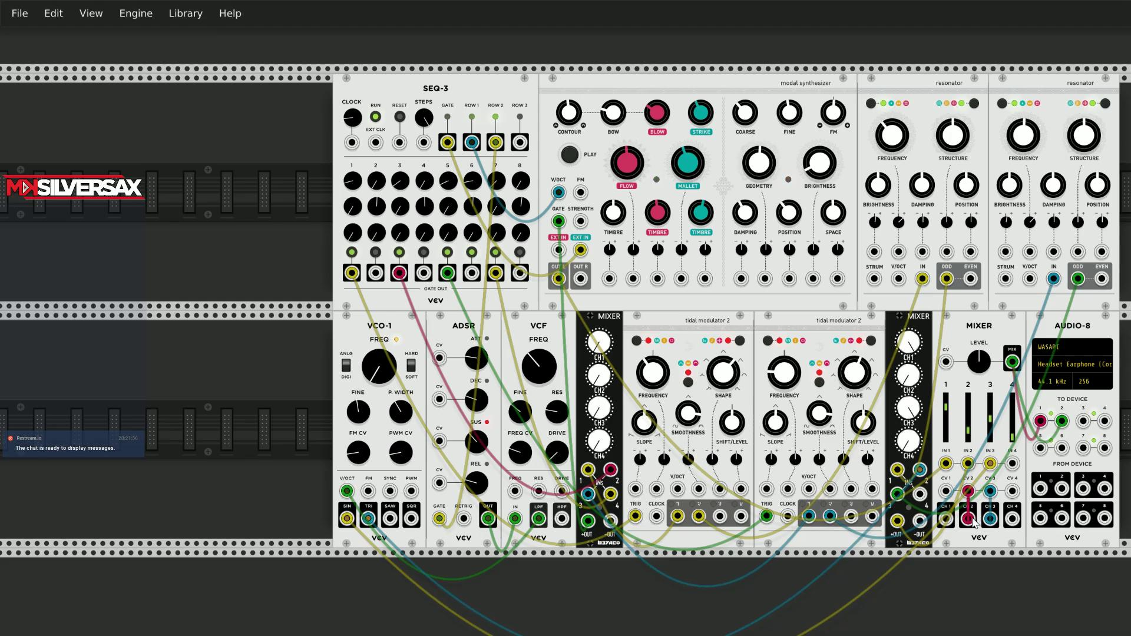
Remove the cable between the VCV MIXER's CH 2 output and CV 2 input, and raise the channel 2 fader near its maximum.
left_click_drag(971, 524, 1020, 391)
scroll(1025, 442, "up", 3)
scroll(1031, 497, "up", 2)
scroll(1039, 512, "up", 2)
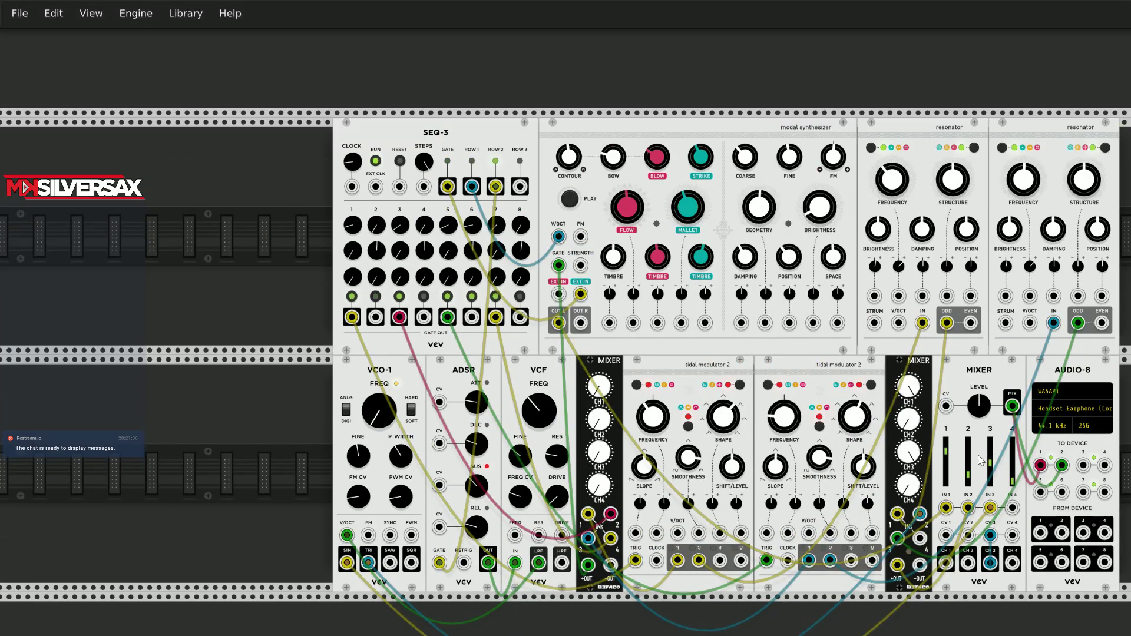
mouse_move(970, 480)
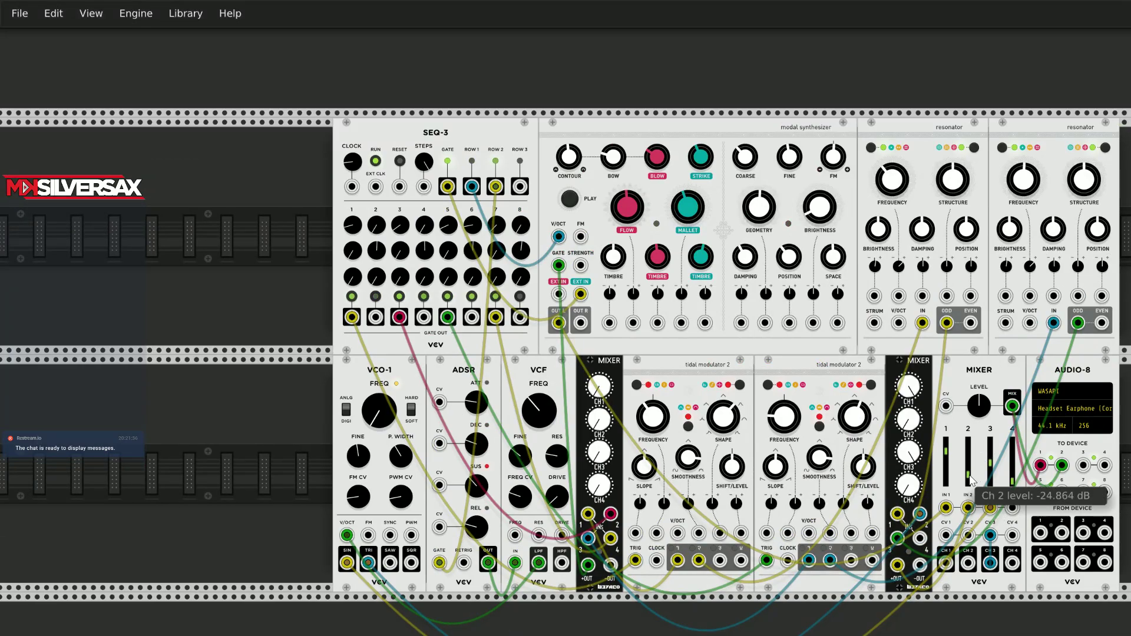
left_click_drag(968, 472, 968, 444)
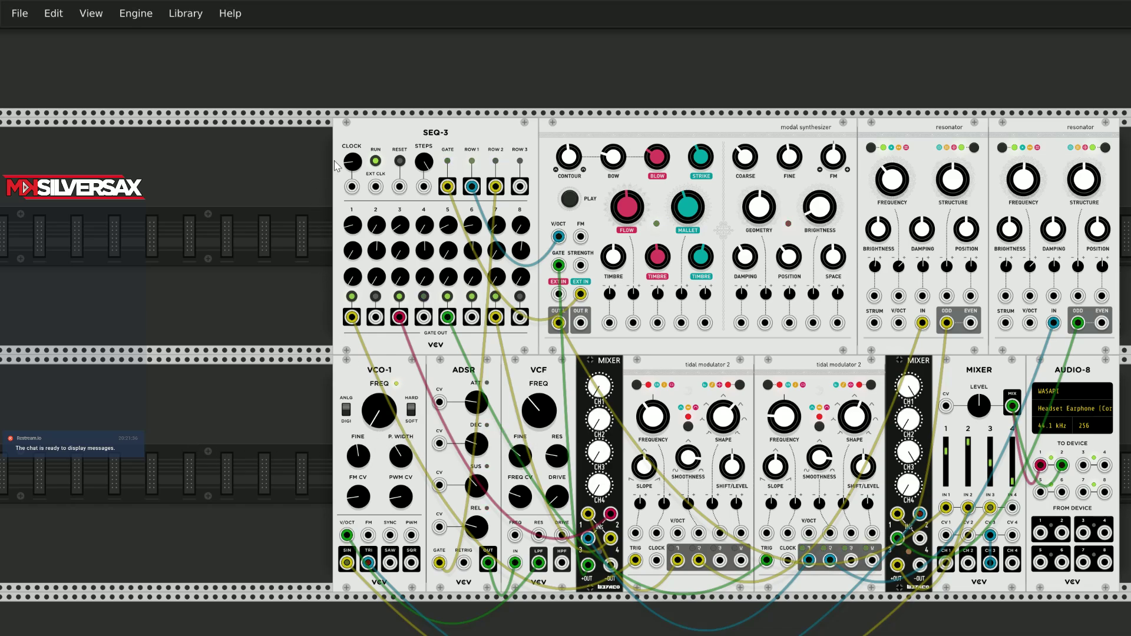
Set the SEQ-3 clock tempo to 80 bpm.
mouse_move(352, 161)
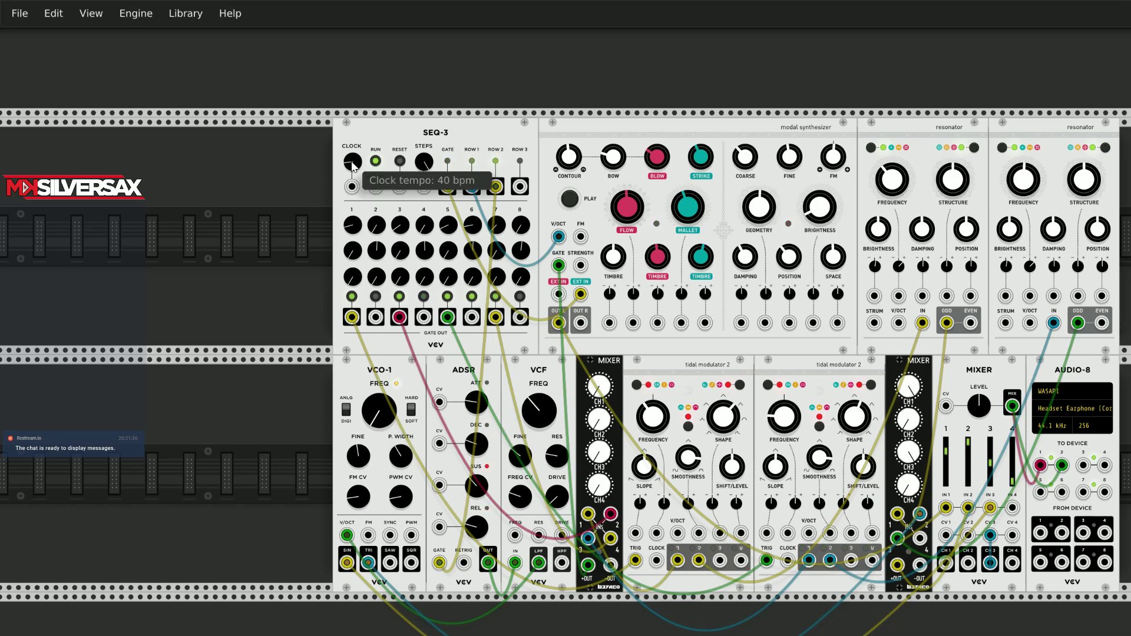
right_click(352, 165)
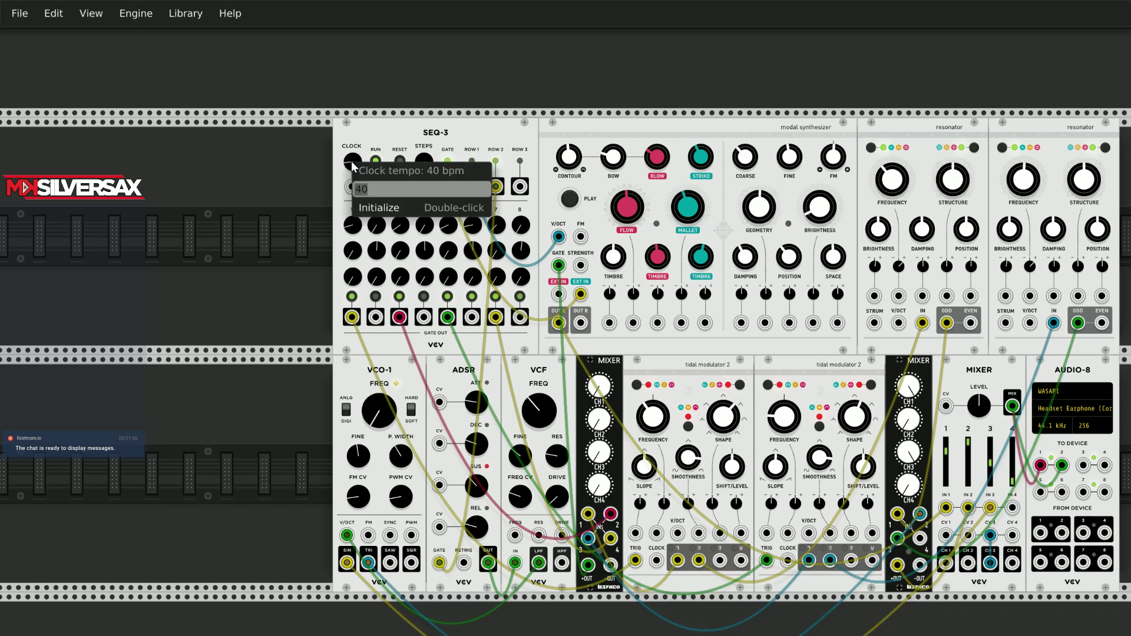
type("80")
key("Return")
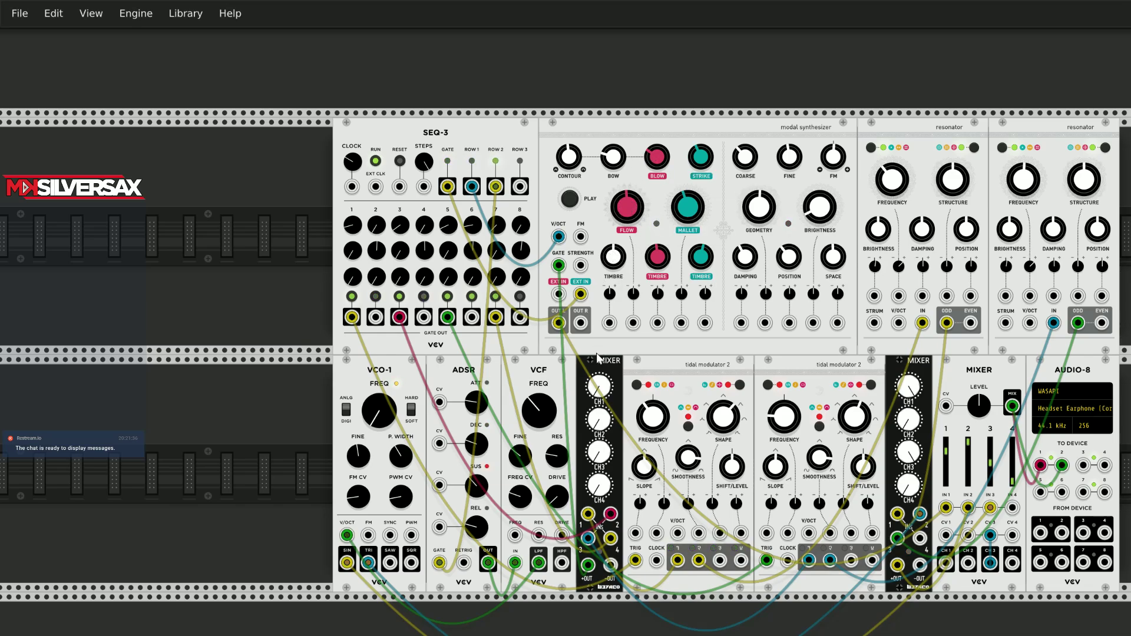
Raise the channel 1 level of the black MIXER next to the VCF to 13.5%.
left_click_drag(596, 400, 596, 391)
right_click(599, 393)
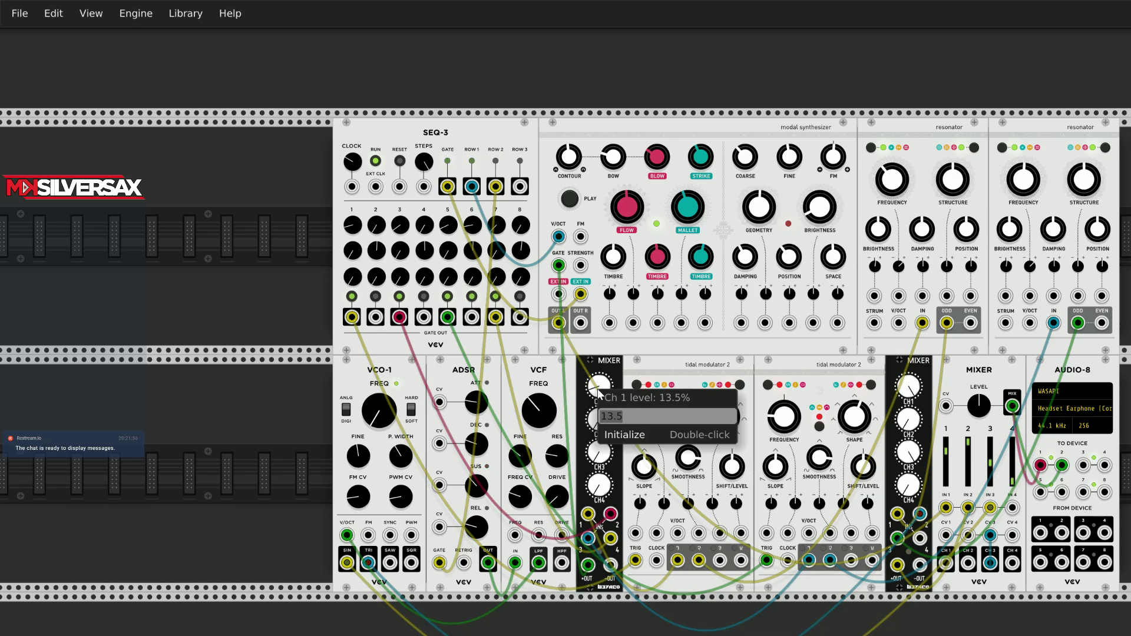
left_click(592, 424)
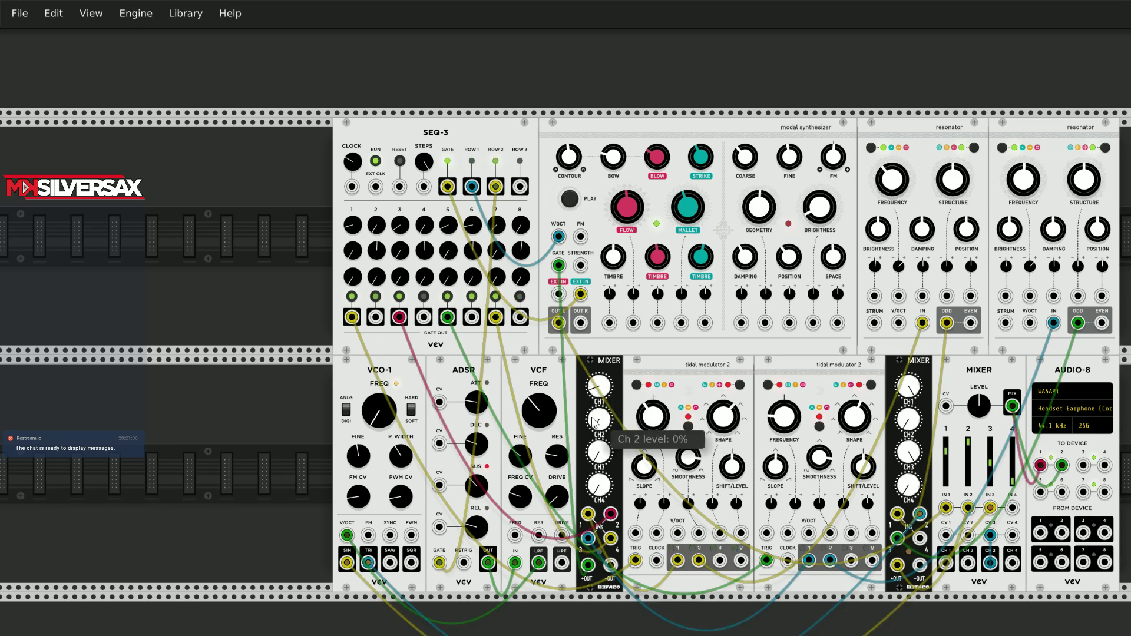
Set the channel 2, 3 and 4 levels of the black MIXER next to the VCF to 13%.
right_click(592, 425)
left_click(592, 425)
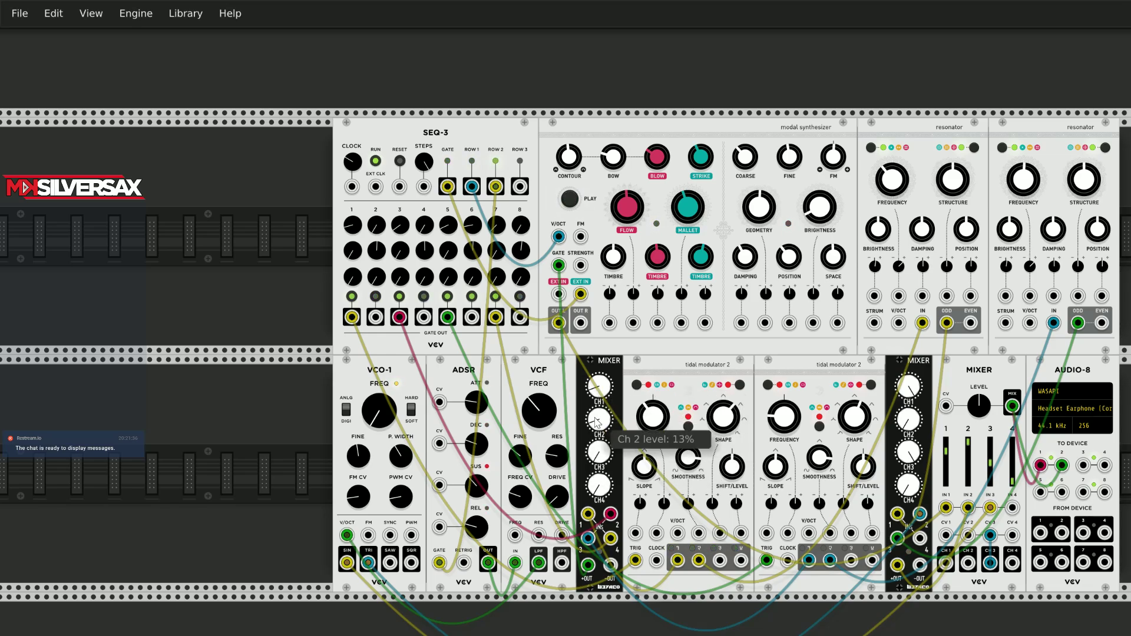
right_click(610, 459)
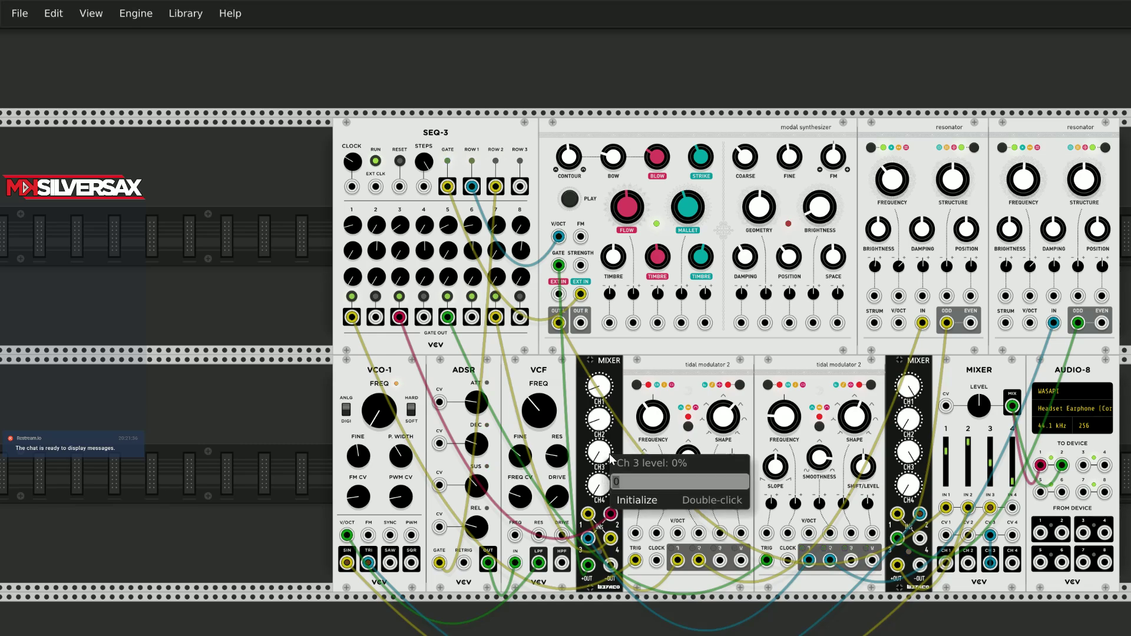
left_click(611, 458)
right_click(608, 487)
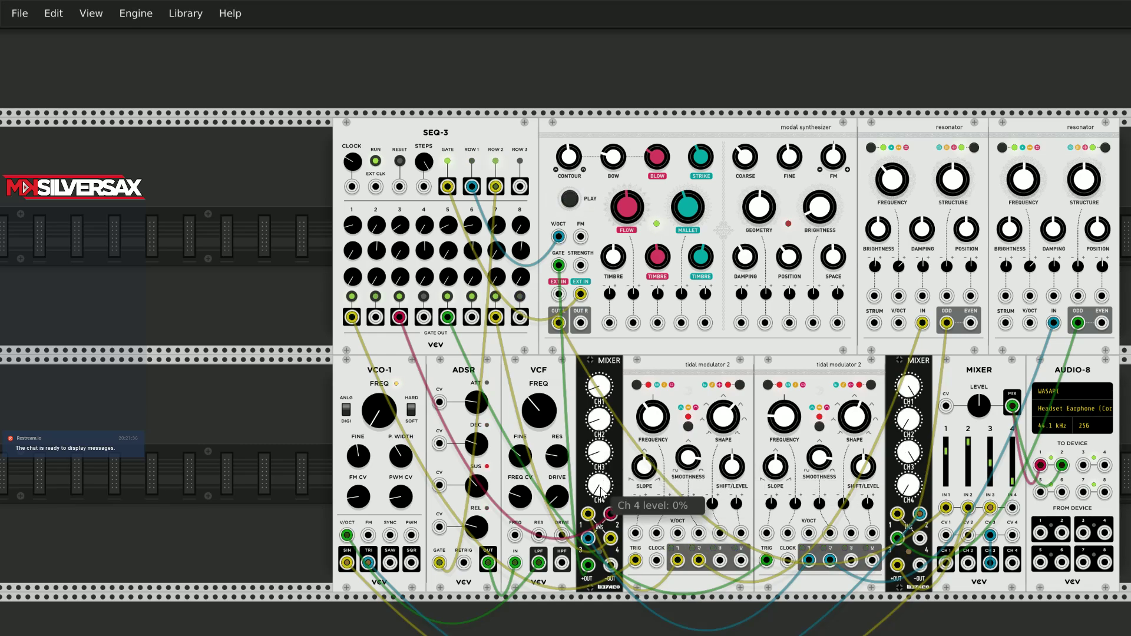
type("13")
key("Return")
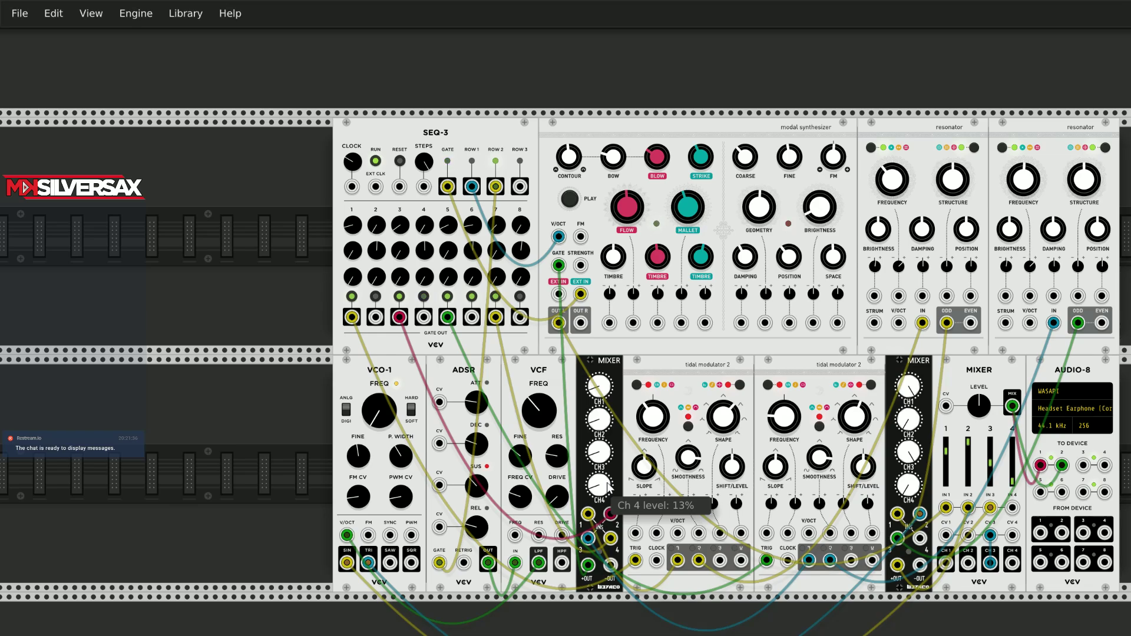
Remove the cable between the VCV MIXER's CH 3 output and CV 3 input.
mouse_move(483, 241)
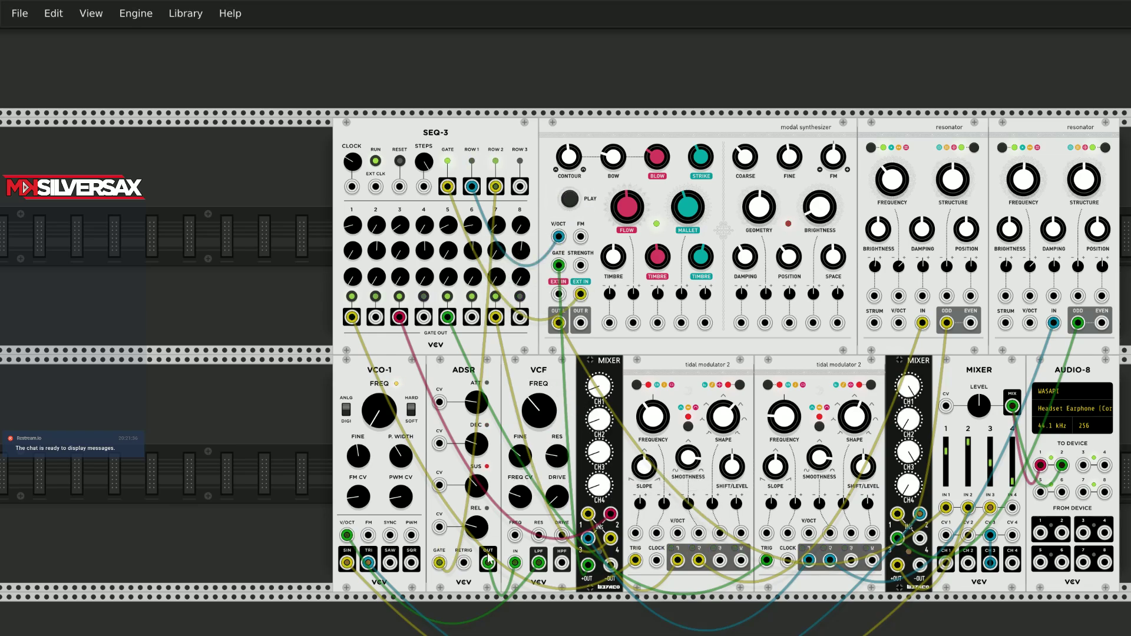
mouse_move(354, 169)
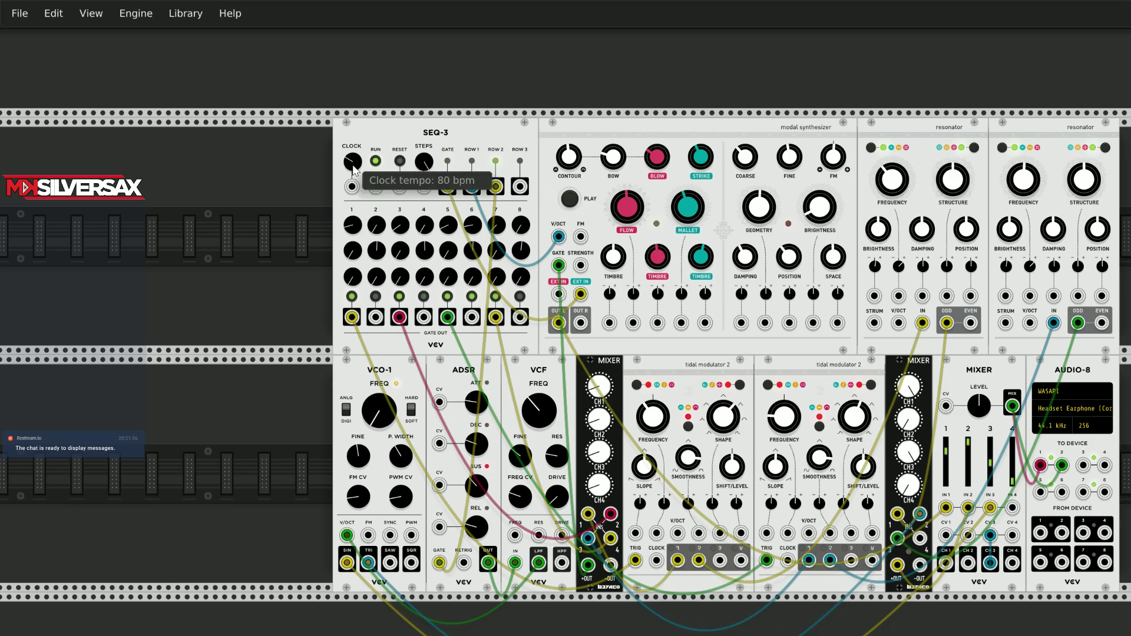
left_click_drag(991, 535, 1037, 601)
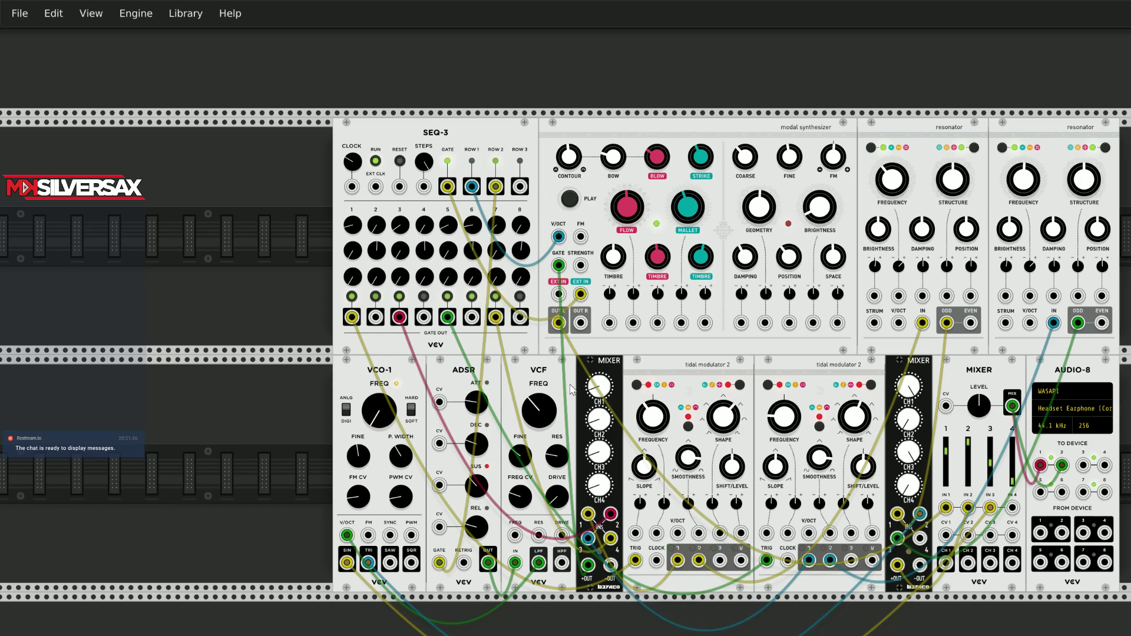
scroll(260, 407, "up", 1)
scroll(259, 408, "down", 1)
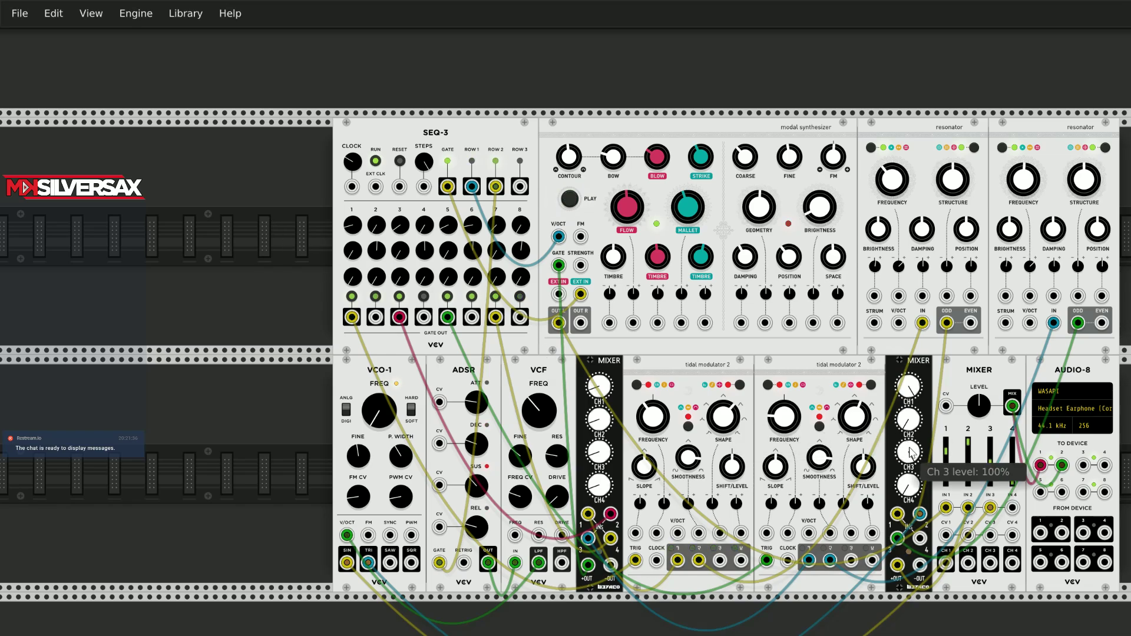
Set the SEQ-3 clock tempo to 250 bpm.
right_click(354, 168)
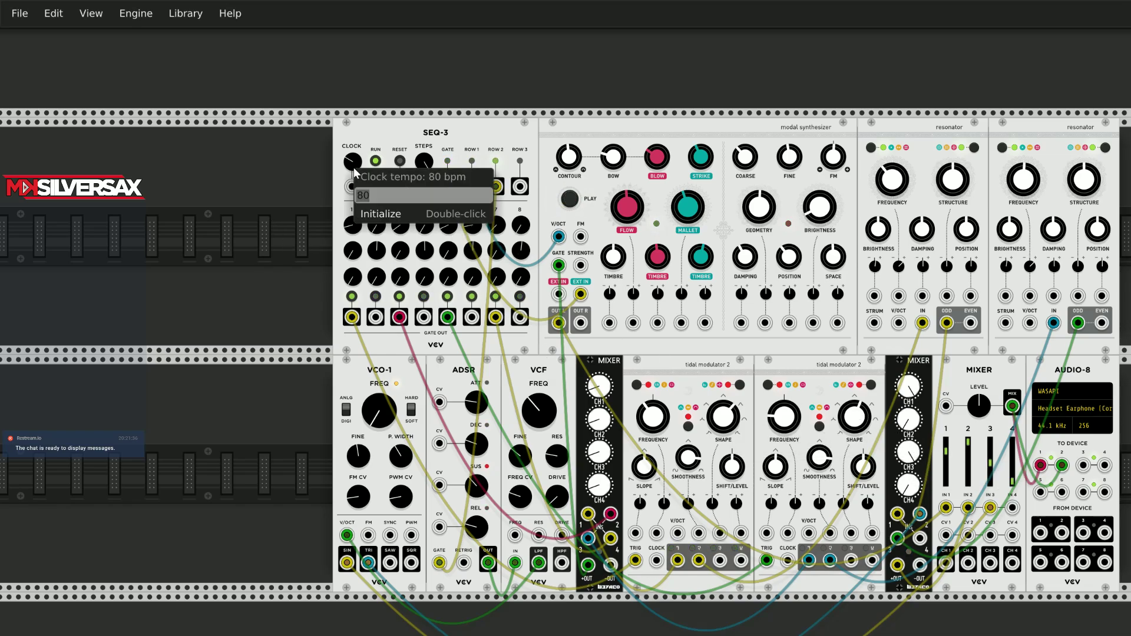
type("250")
key("Return")
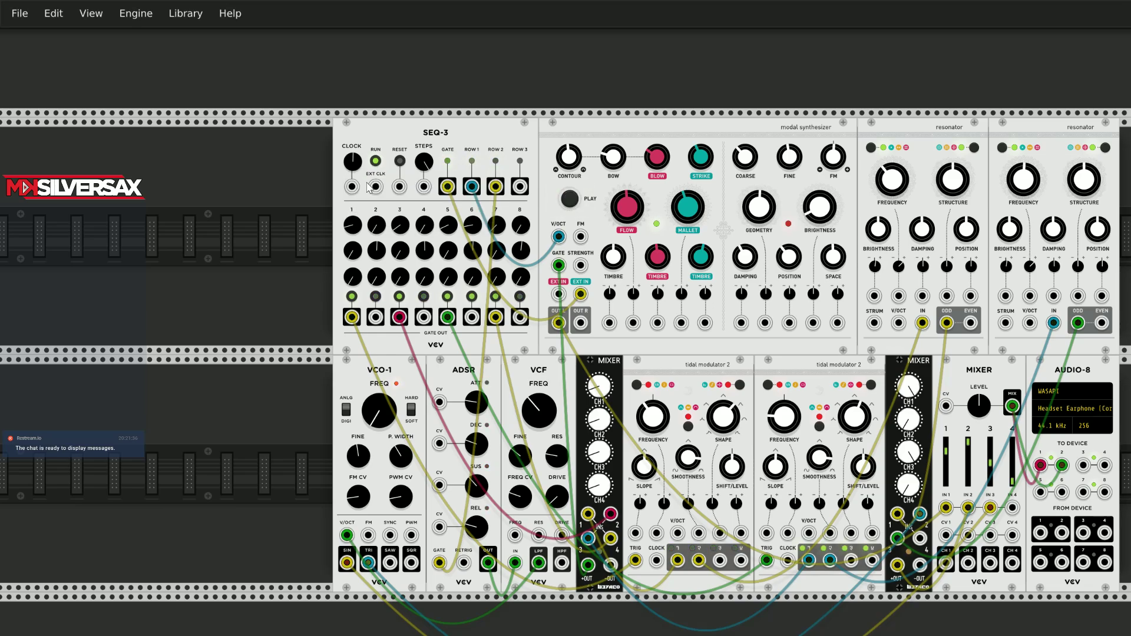
Try the VCO-1 frequency and the modal synthesizer's play trigger, and lower the VCF frequency below 101.92 Hz.
mouse_move(530, 416)
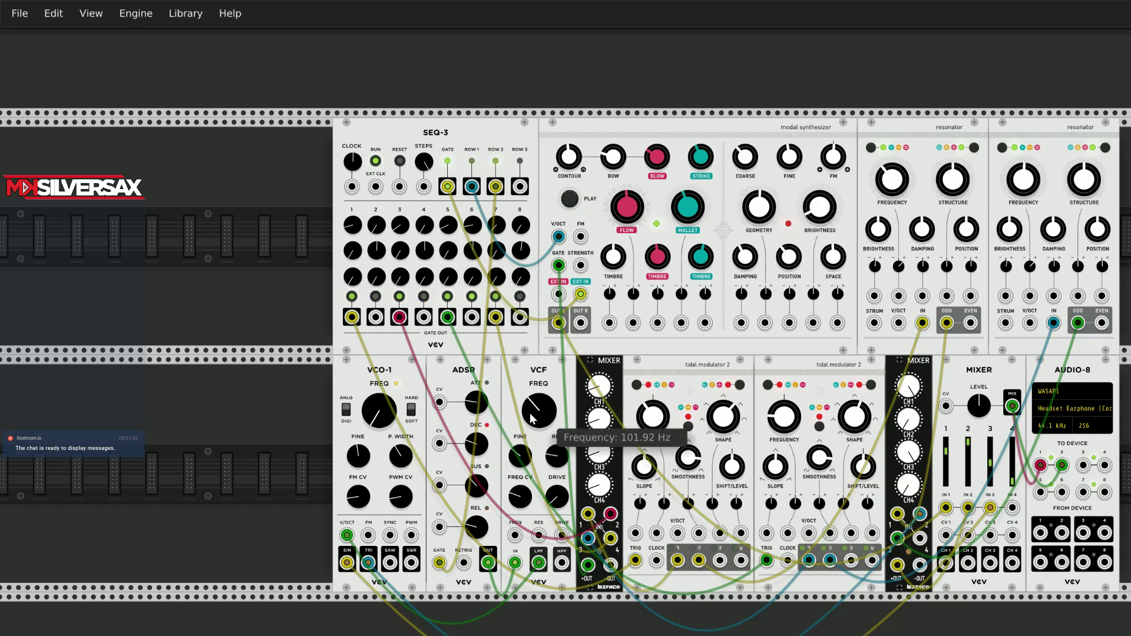
mouse_move(530, 416)
left_mouse_down()
mouse_move(531, 348)
mouse_move(530, 411)
left_mouse_up()
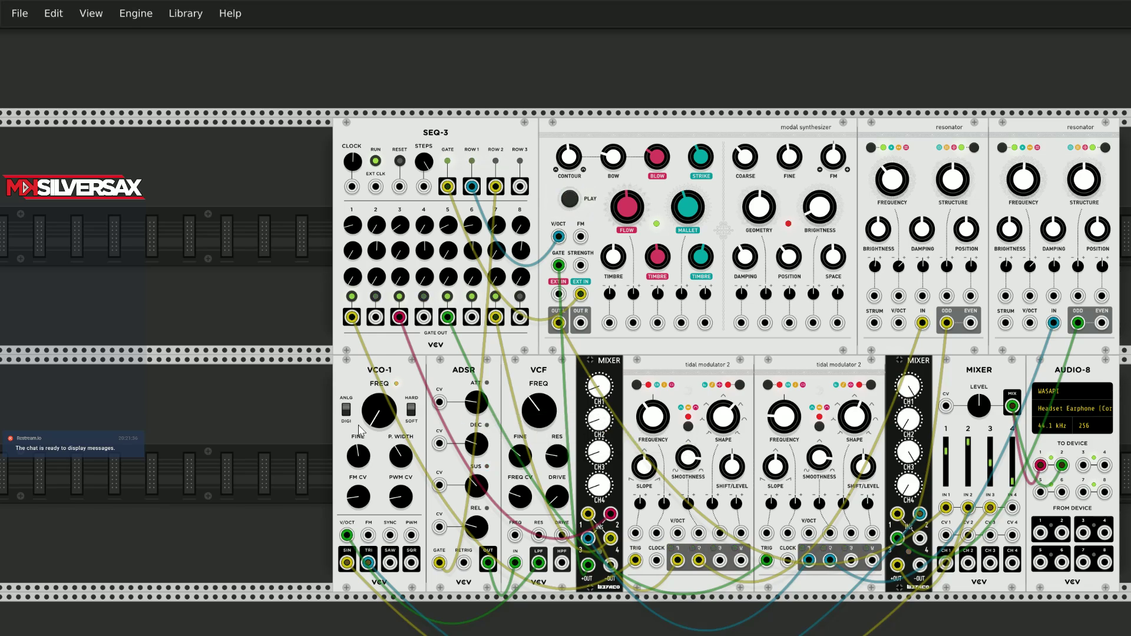
left_click_drag(377, 416, 377, 418)
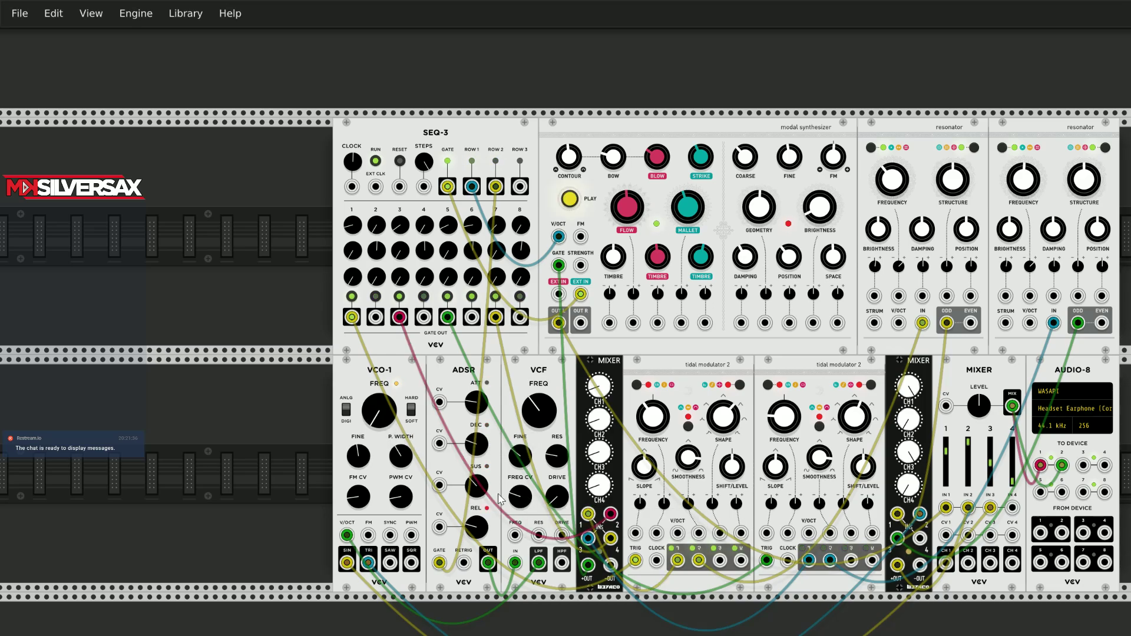
left_click(575, 203)
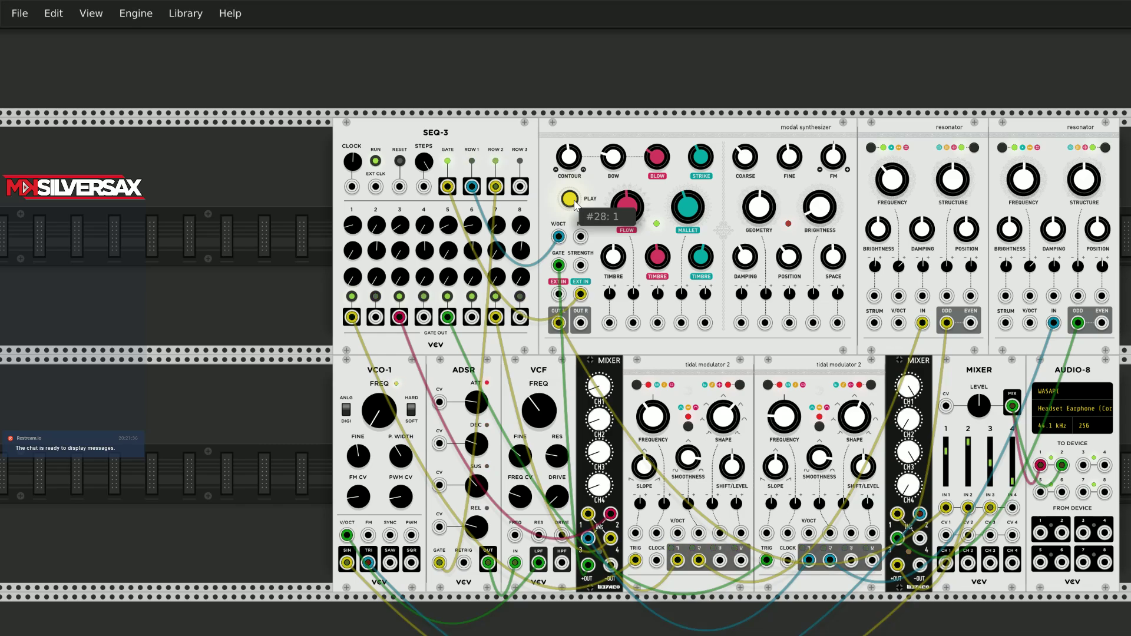
left_click_drag(539, 411, 539, 424)
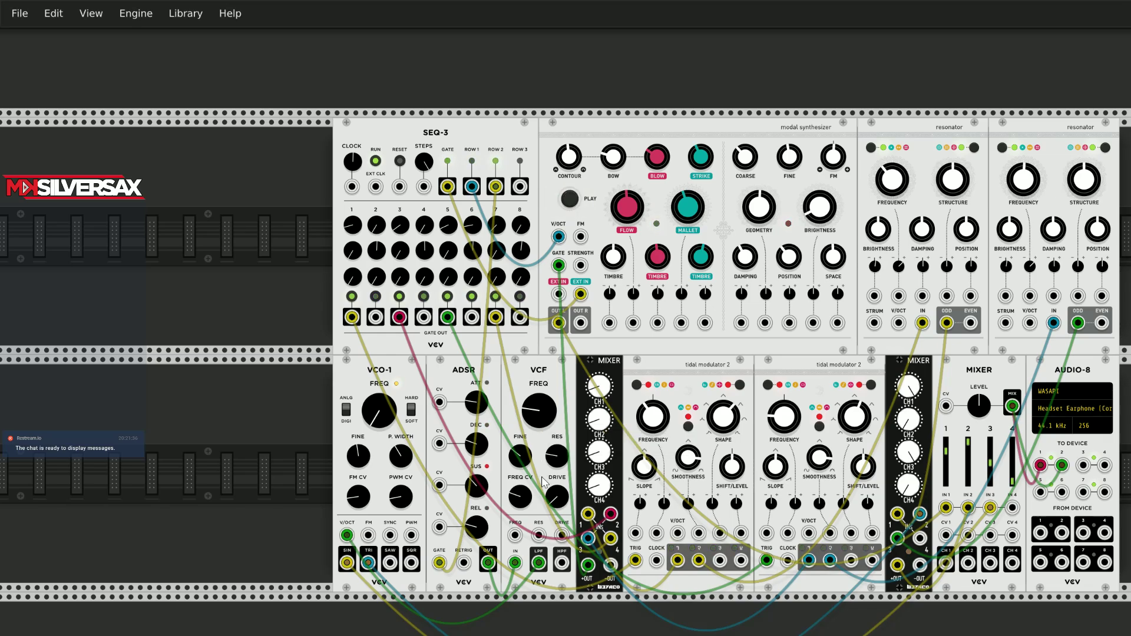
Try small changes to the VCF drive and the modal synthesizer's blow, flow and mallet settings.
mouse_move(556, 496)
left_mouse_down()
mouse_move(557, 536)
mouse_move(556, 433)
mouse_move(557, 505)
left_mouse_up()
left_click_drag(656, 156, 657, 157)
left_click_drag(626, 207, 687, 207)
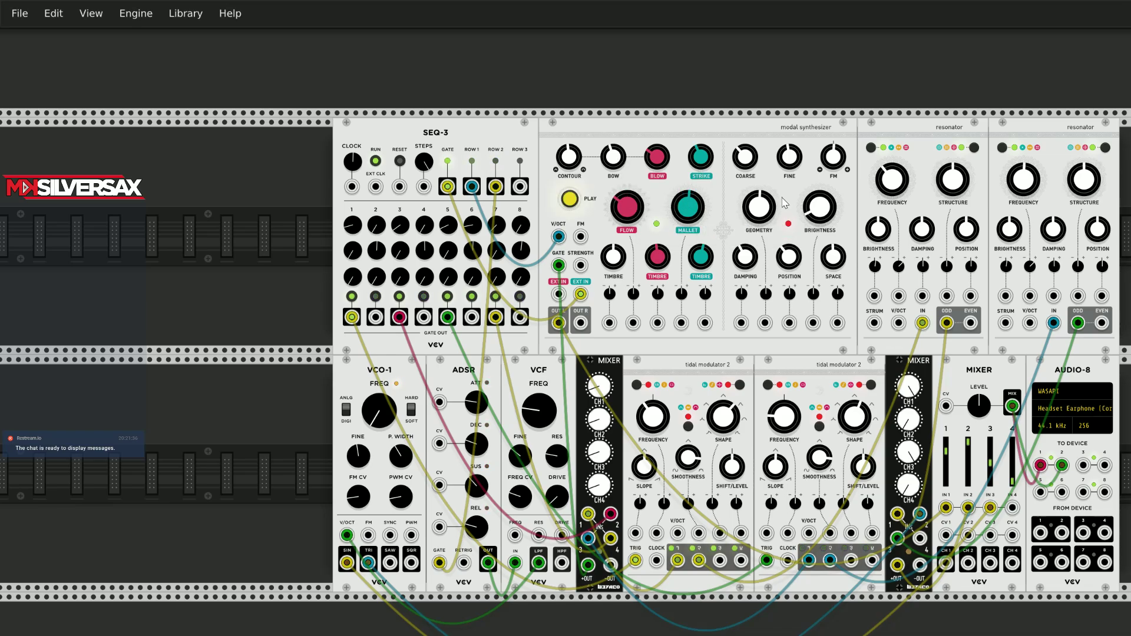
Lower the VCV MIXER's channel 1 fader slightly and reduce the second resonator's frequency to 17.31.
left_click_drag(898, 187, 898, 188)
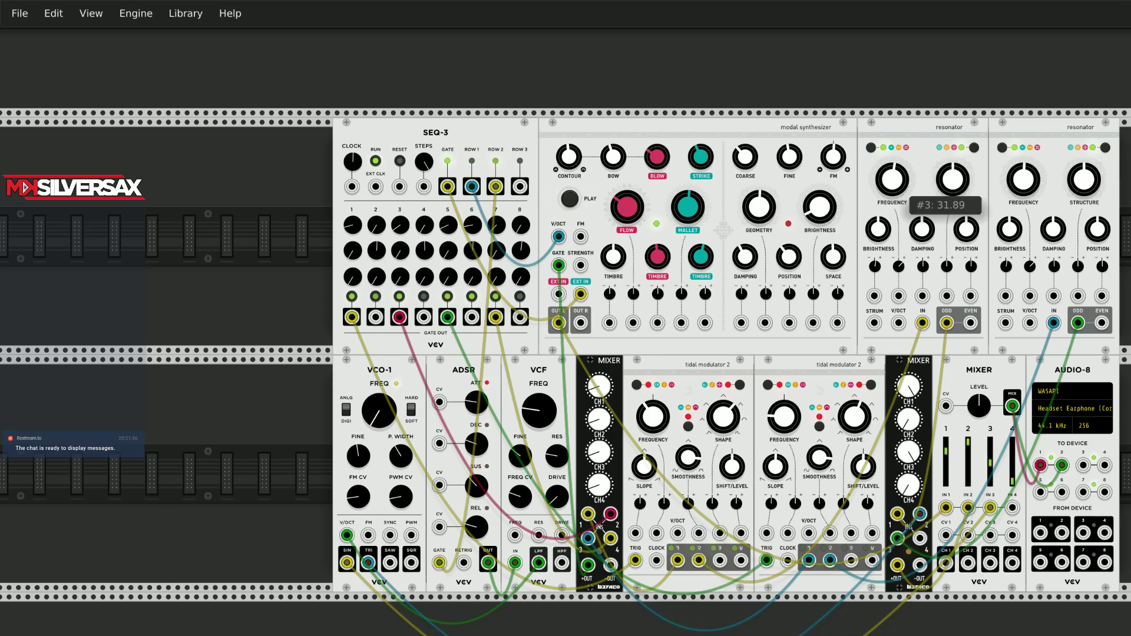
left_click_drag(898, 187, 898, 188)
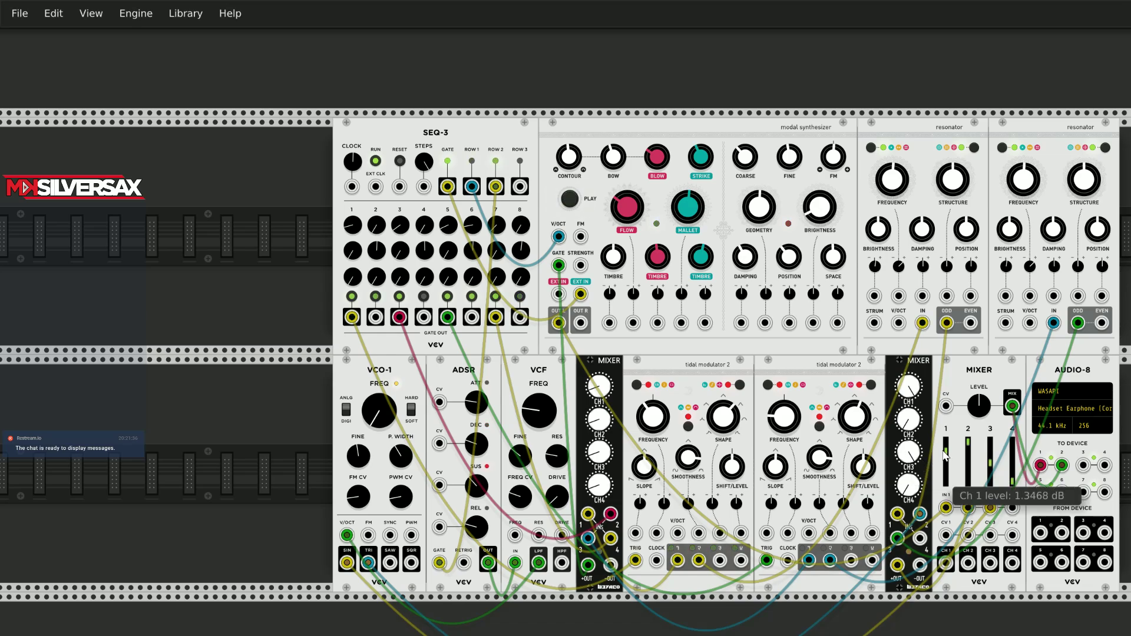
left_click_drag(945, 455, 989, 450)
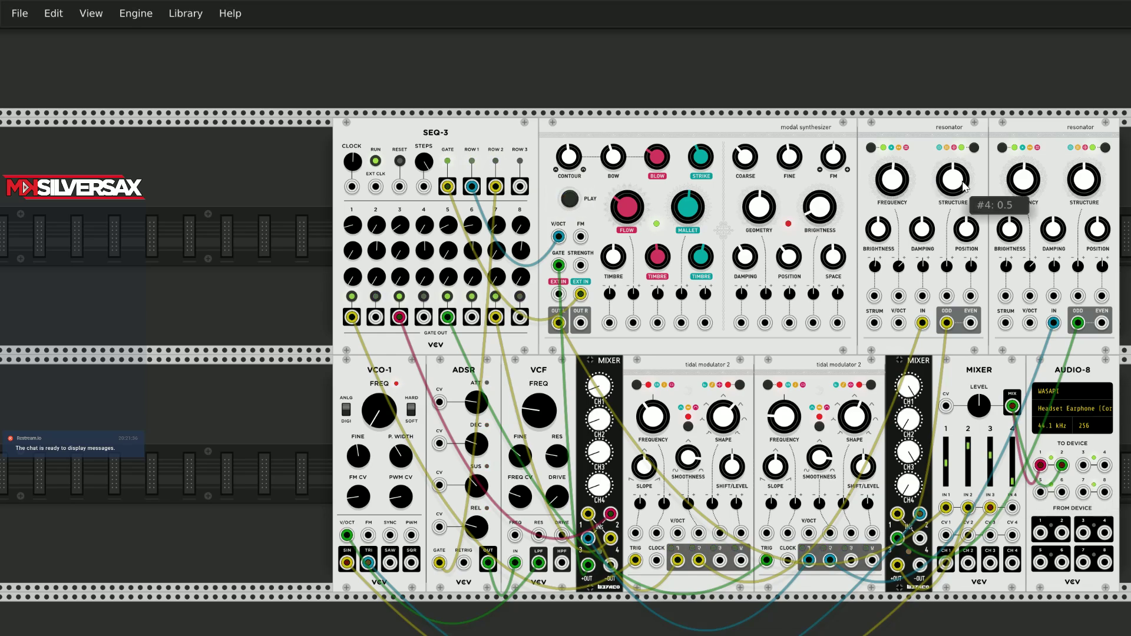
left_click_drag(964, 187, 1023, 170)
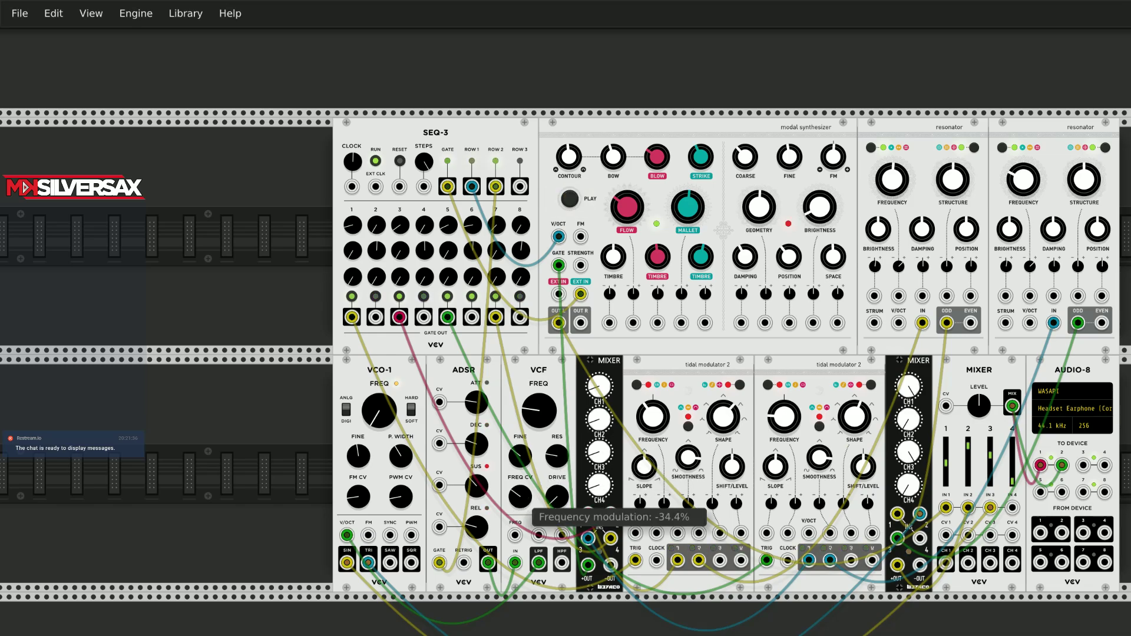
Adjust the VCF frequency modulation and ADSR sustain, and try the first resonator's frequency and structure.
left_click_drag(519, 497, 520, 488)
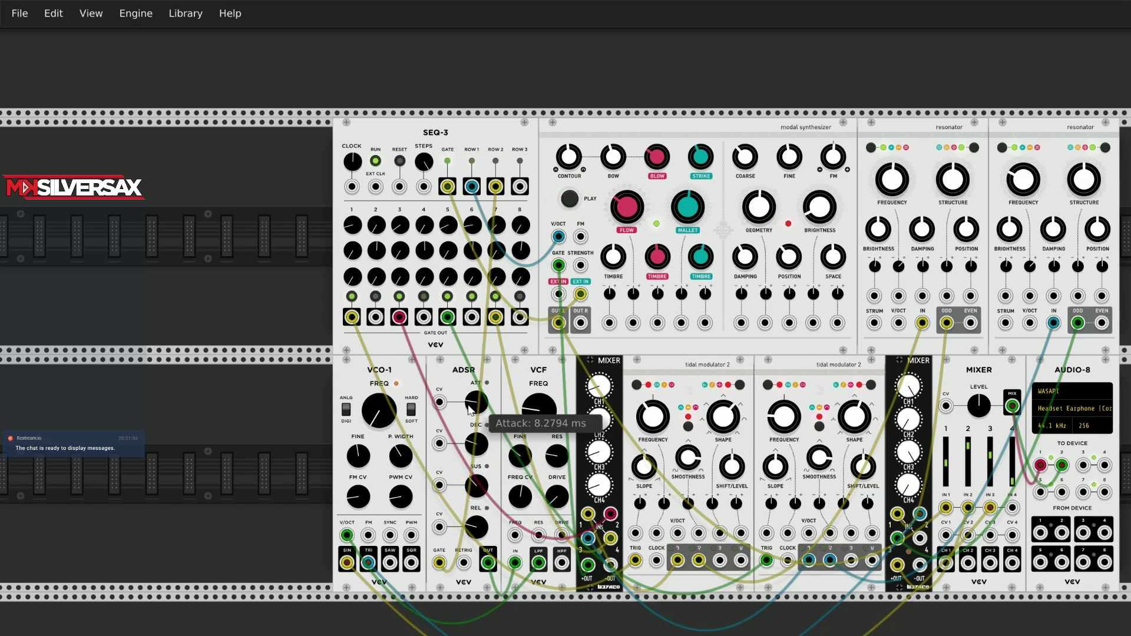
left_click_drag(476, 486, 475, 490)
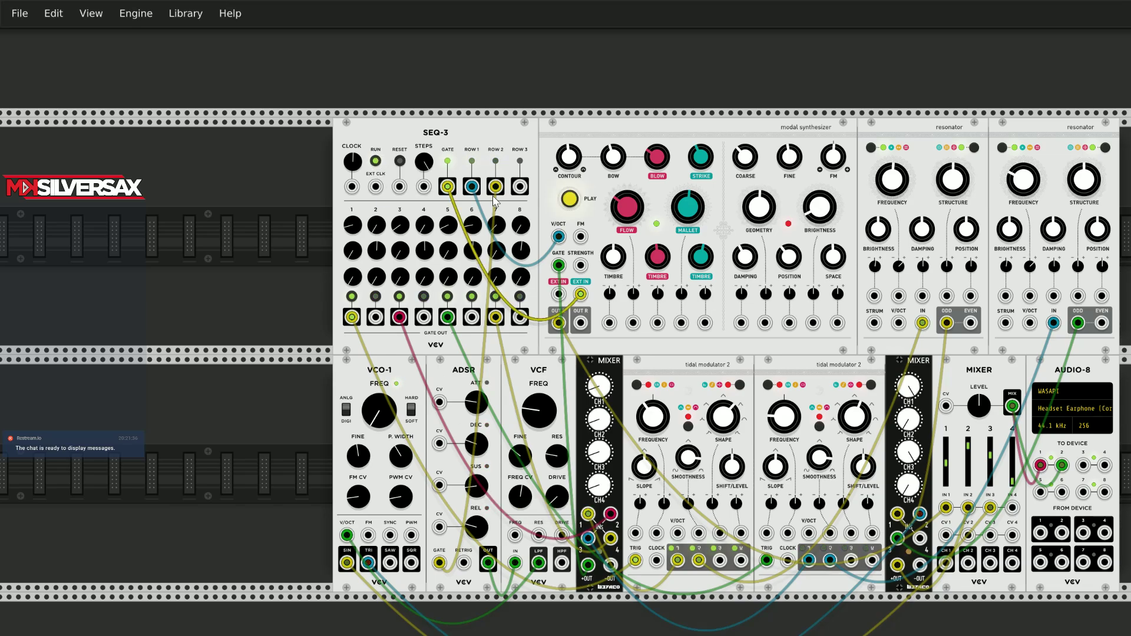
left_click_drag(892, 180, 892, 194)
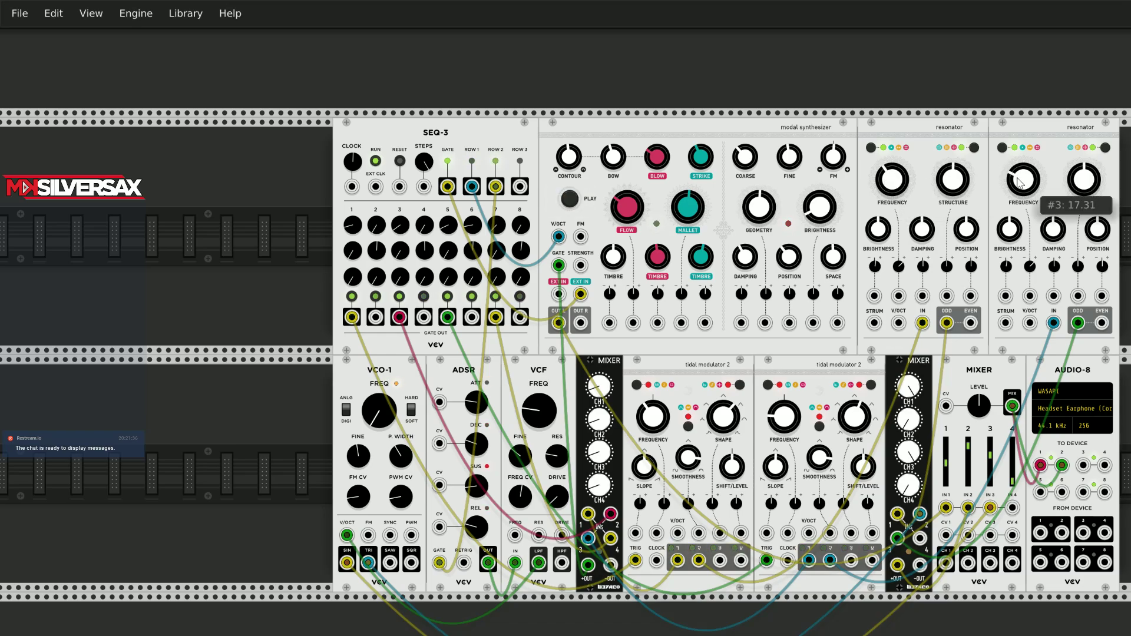
left_click_drag(953, 176, 954, 177)
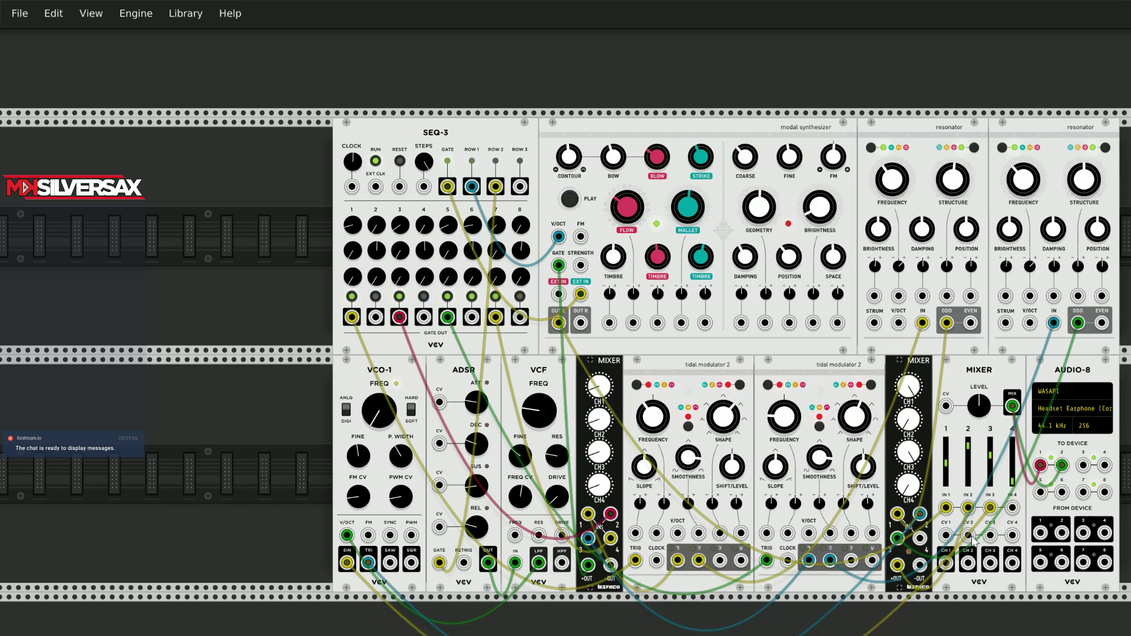
Patch the VCV MIXER's CH 1 output to its CV 1 input and rebalance channels 2 and 3, with channel 3 at about 0.24 dB.
left_click_drag(945, 535, 948, 565)
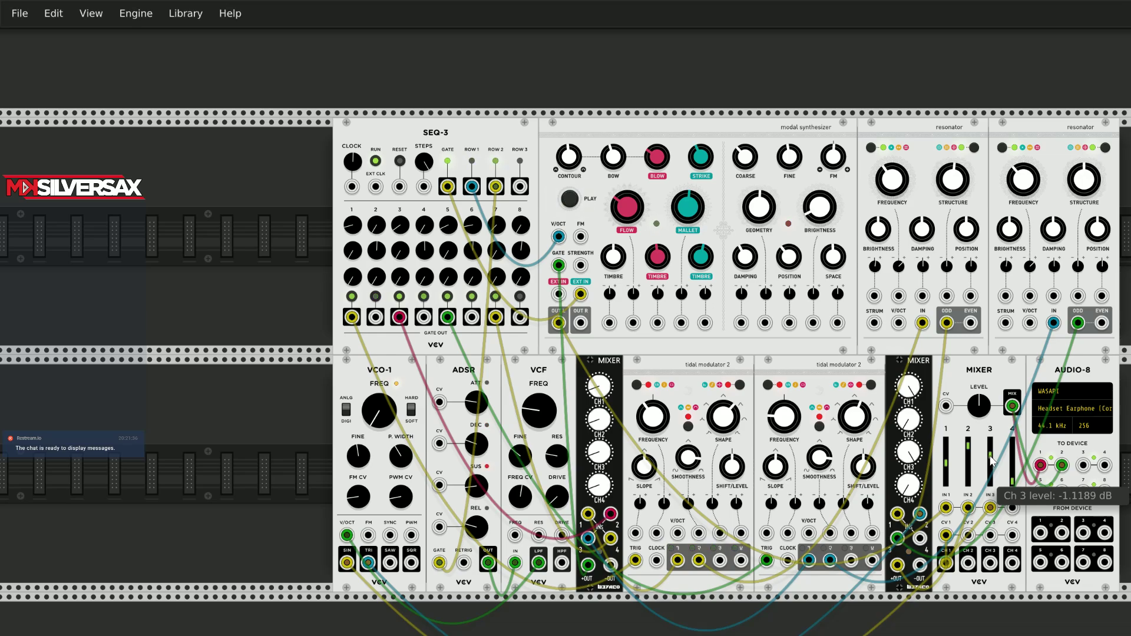
left_click_drag(989, 463, 968, 449)
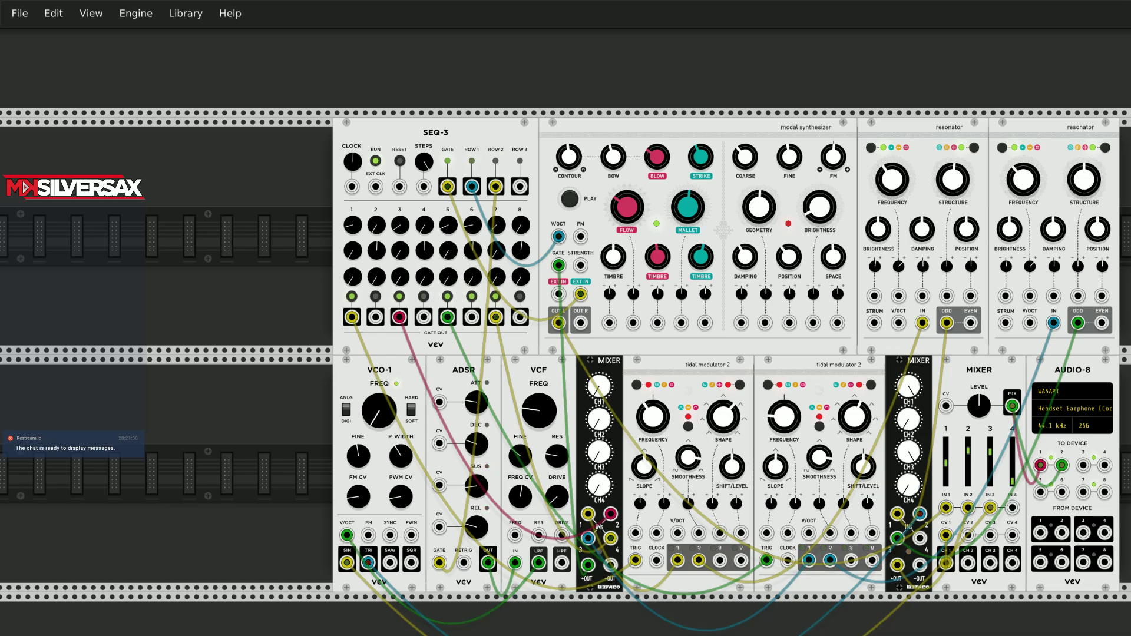
Try patching VCO-1's TRI output into its FM input.
scroll(449, 634, "down", 2)
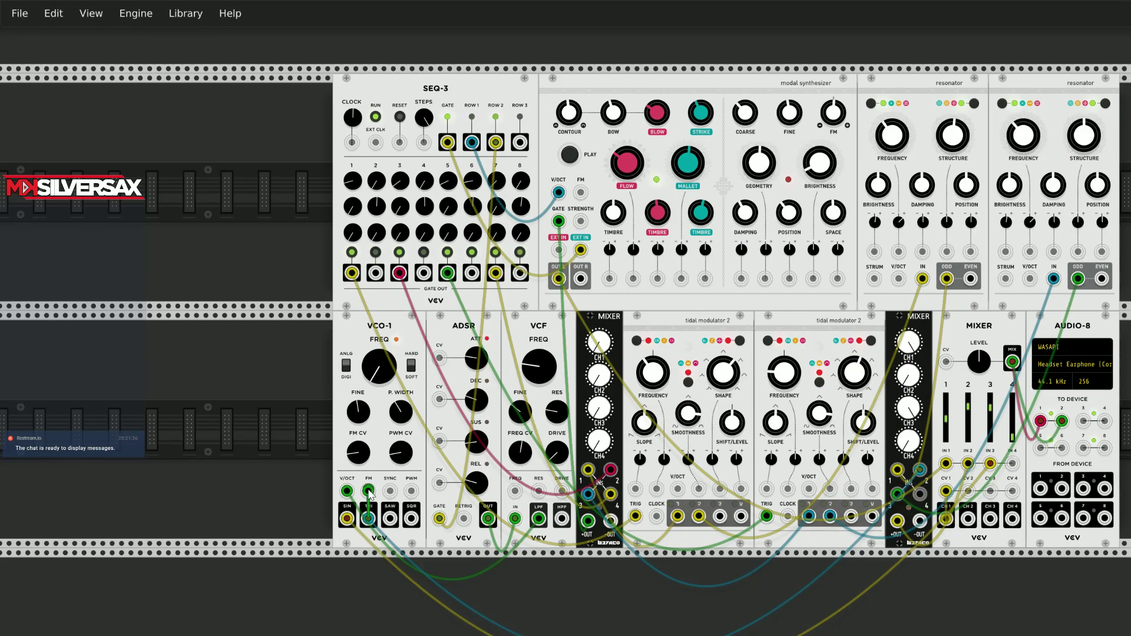
left_click_drag(368, 518, 370, 490)
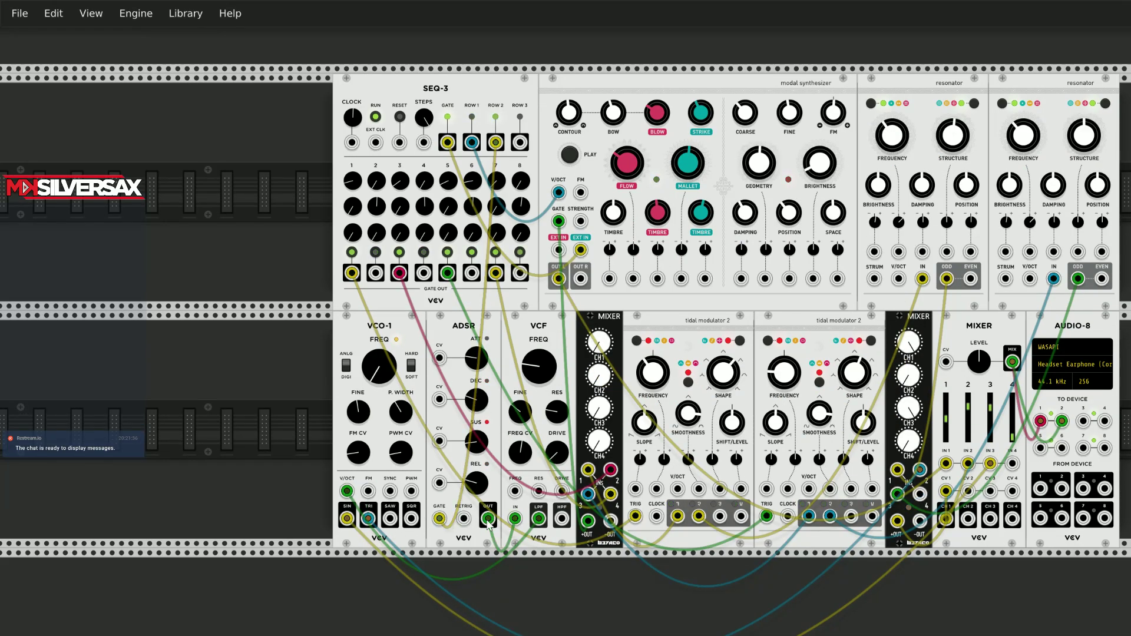
left_click_drag(514, 518, 488, 519)
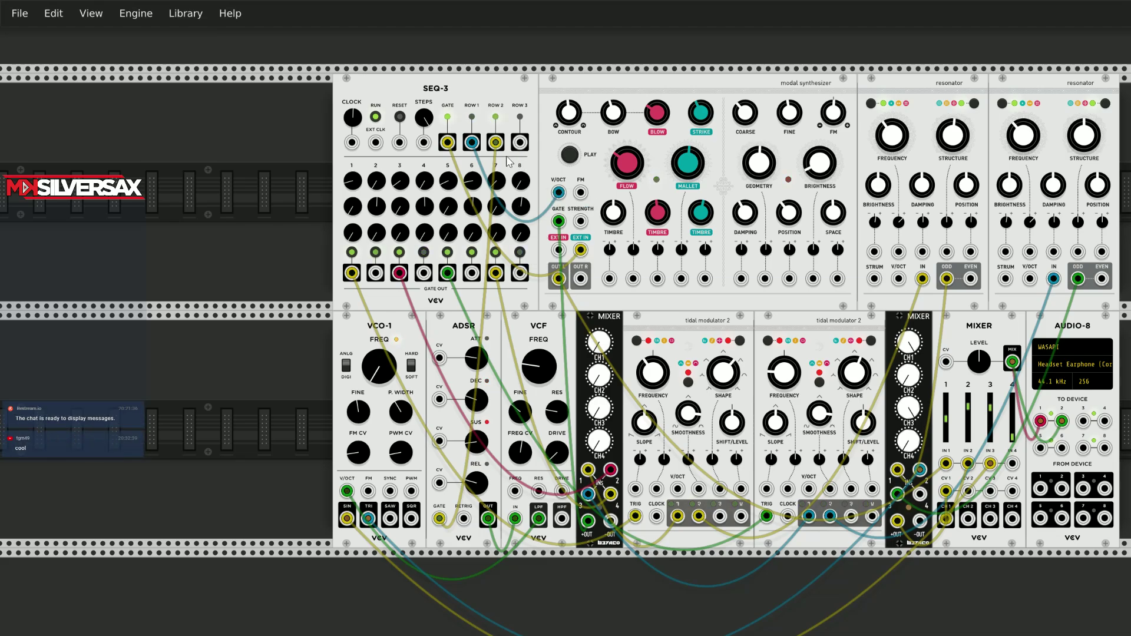
Disconnect the VCV MIXER's CH 1 to CV 1 cable and raise the channel 1 fader.
scroll(673, 303, "up", 2)
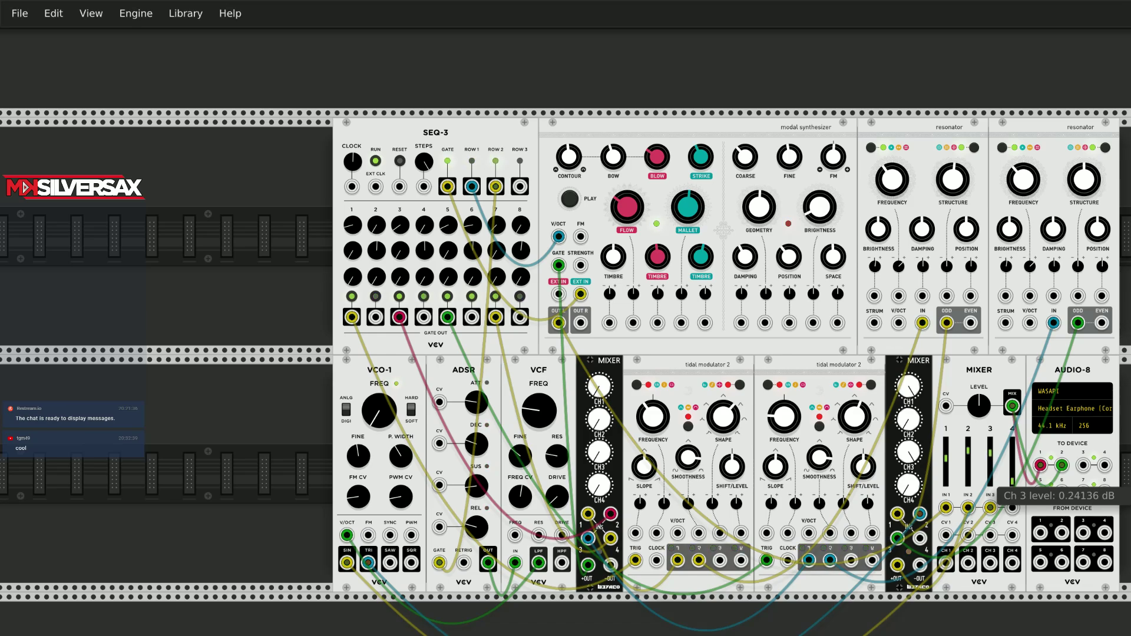
left_click_drag(480, 488, 480, 412)
left_click_drag(954, 474, 954, 467)
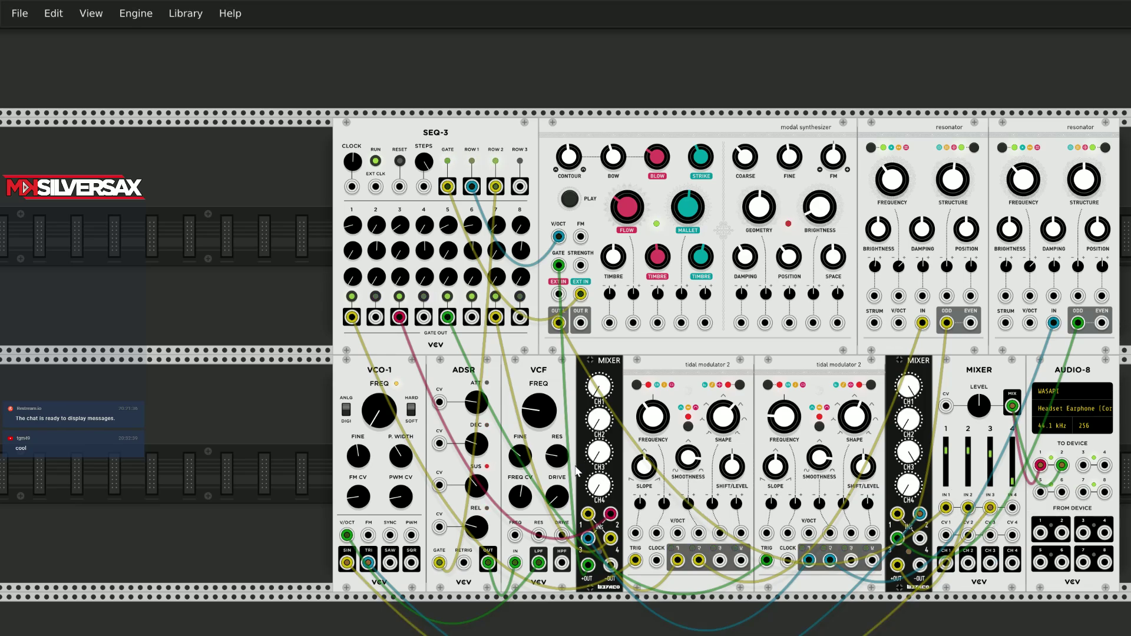
Raise the VCV MIXER's channel 2 fader and patch its CH 3 output to the CV 3 input.
mouse_move(356, 164)
left_click_drag(969, 462, 970, 452)
left_click_drag(990, 535, 991, 562)
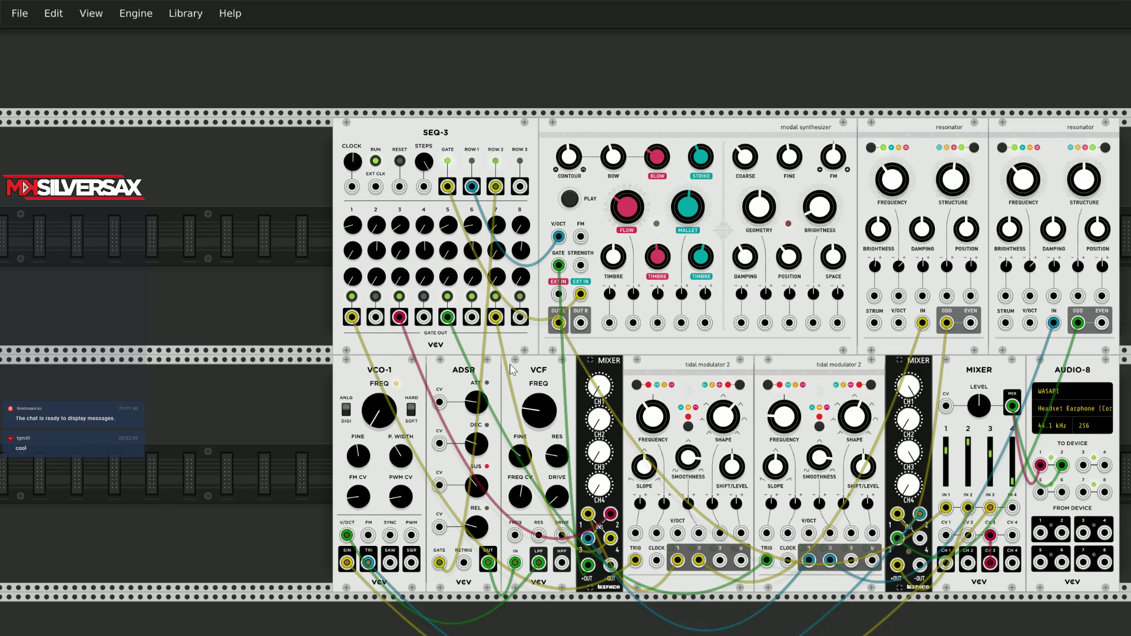
Reduce the SEQ-3 clock tempo to 80 bpm.
right_click(353, 164)
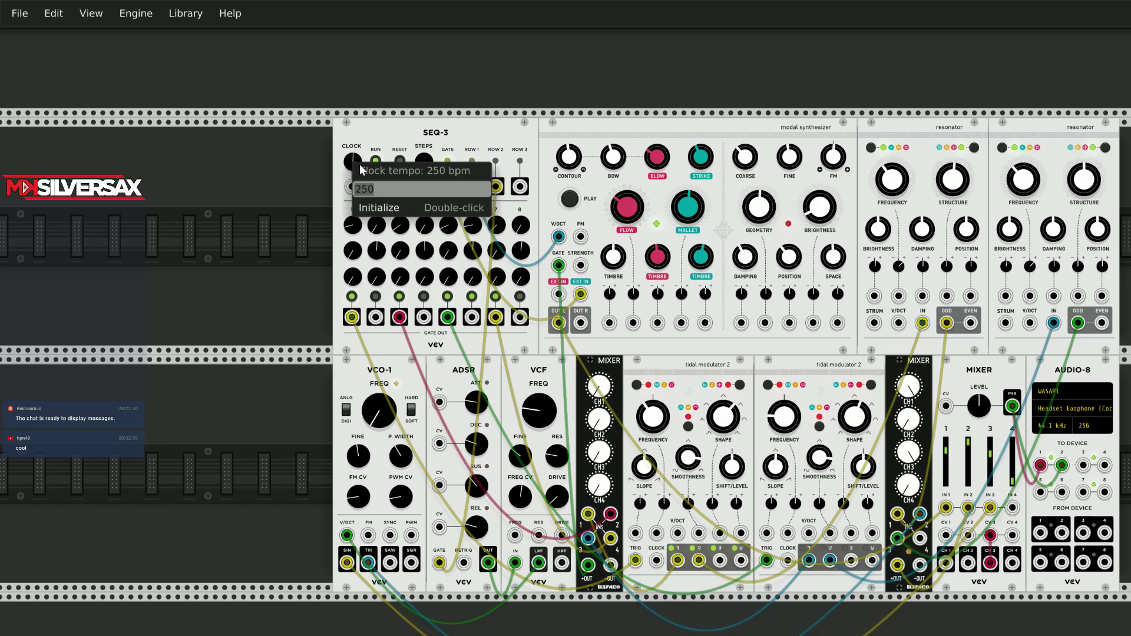
type("80")
key("Return")
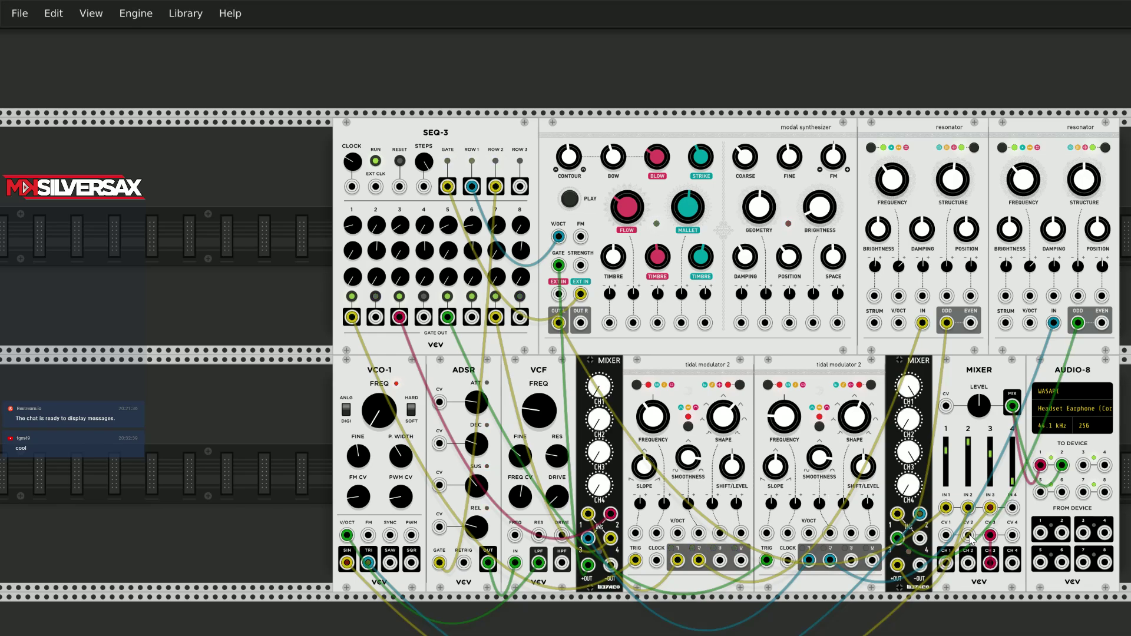
Patch the VCV MIXER's CH 2 output to its CV 2 input and set the SEQ-3 clock tempo to 40 bpm.
left_click_drag(970, 536, 968, 563)
right_click(358, 164)
type("40")
key("Return")
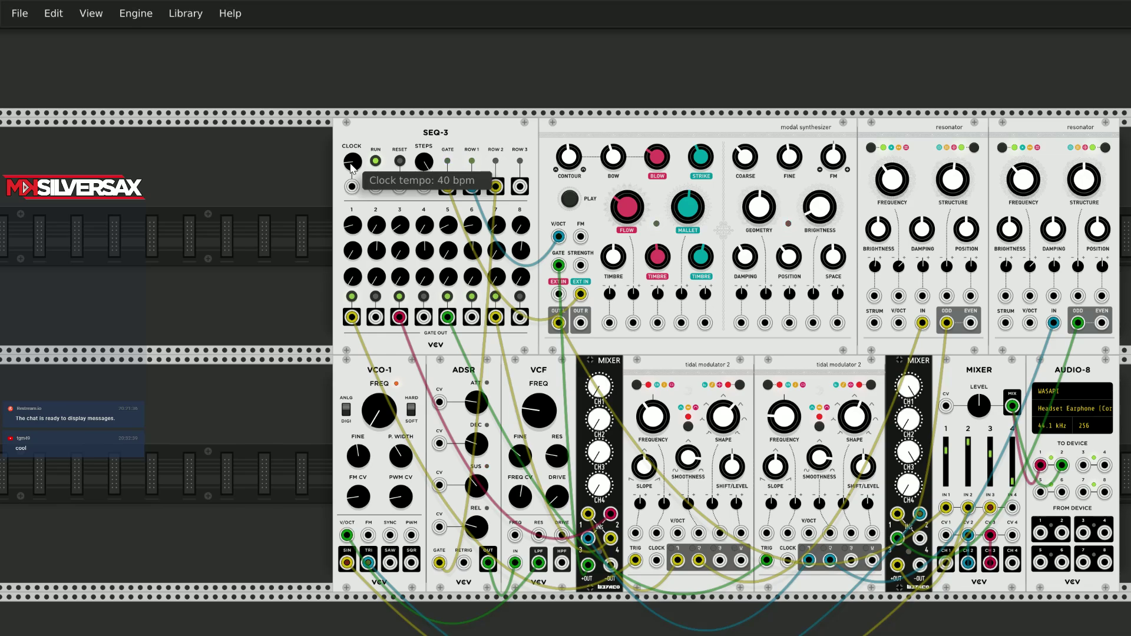
Lower the SEQ-3 clock tempo to 15 bpm and stop the sequencer.
left_click_drag(352, 167, 352, 193)
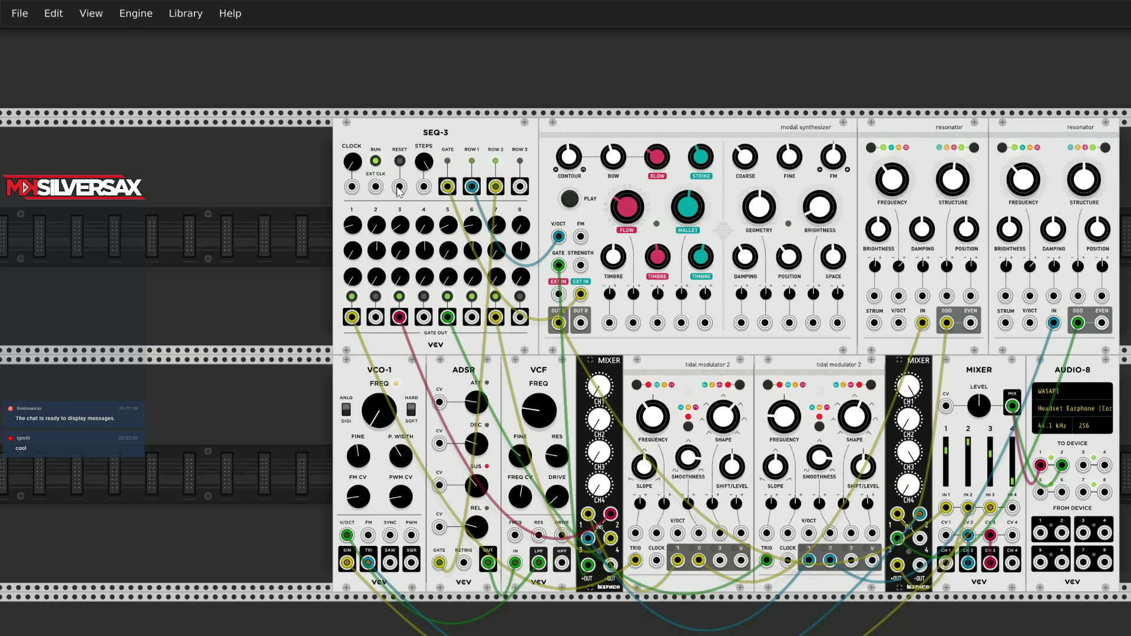
left_click(375, 166)
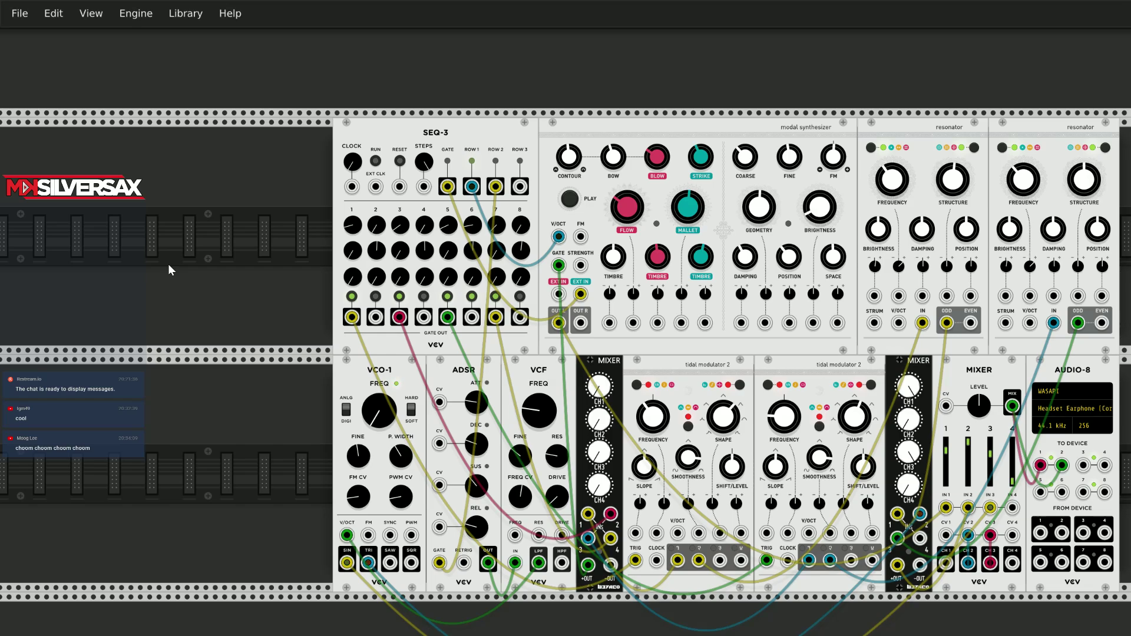
Set the SEQ-3 clock tempo to 30 bpm.
scroll(169, 269, "down", 1)
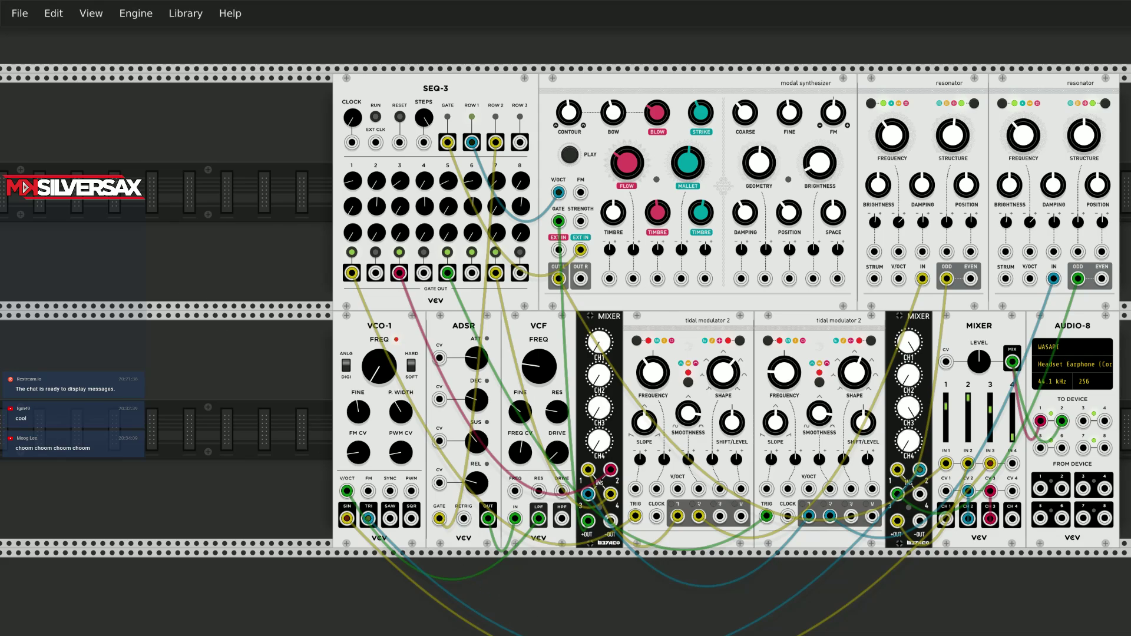
scroll(566, 353, "right", 4)
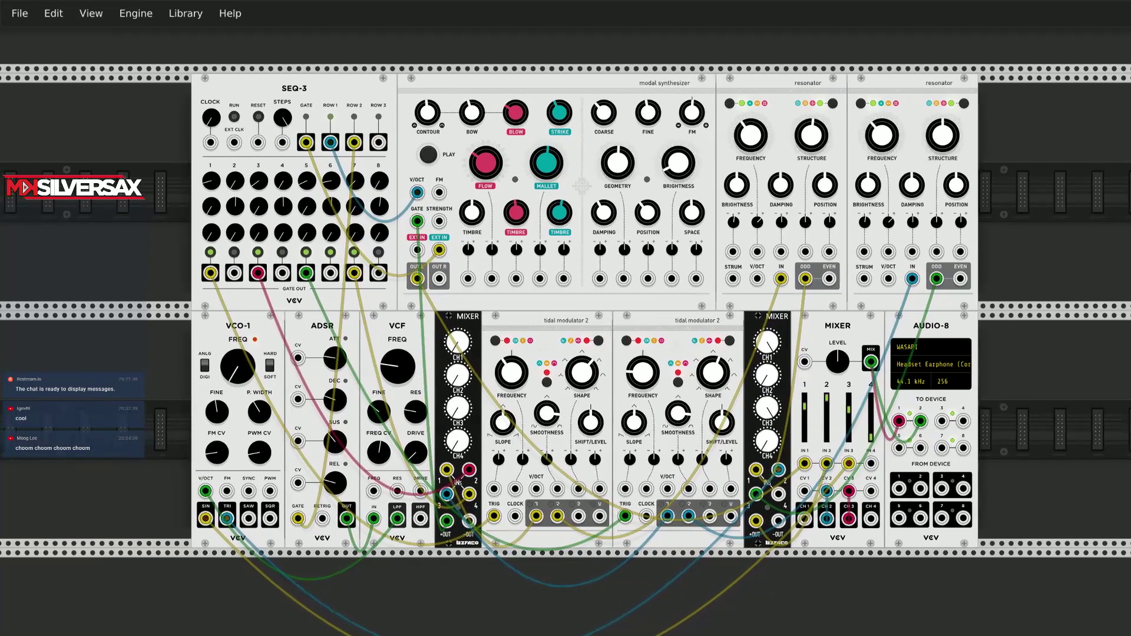
scroll(559, 572, "left", 1)
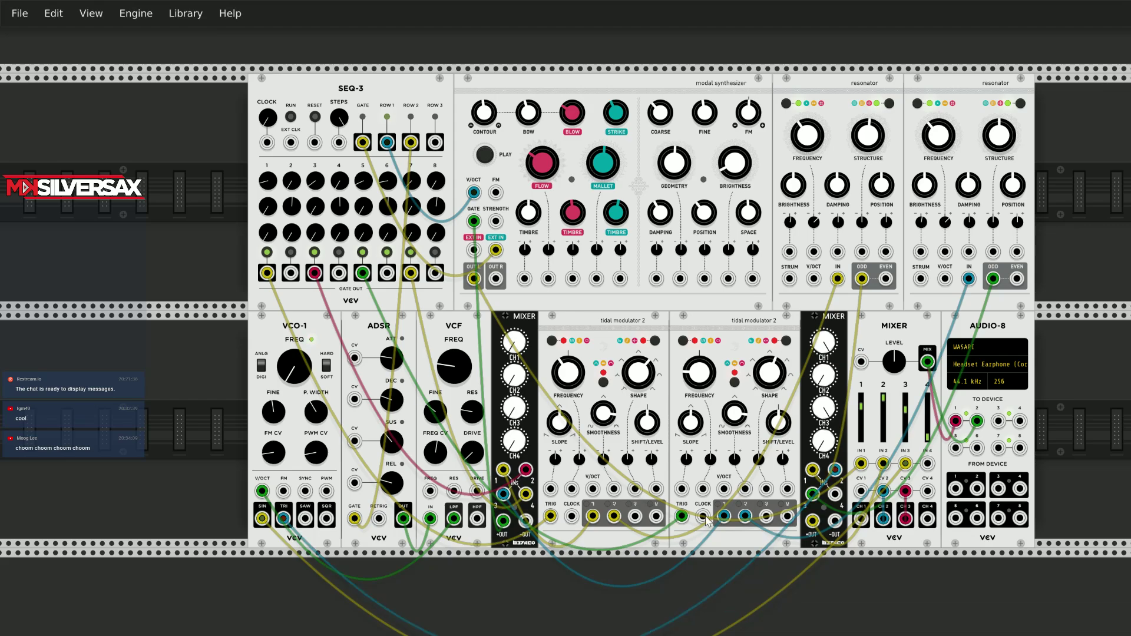
left_click_drag(706, 519, 836, 471)
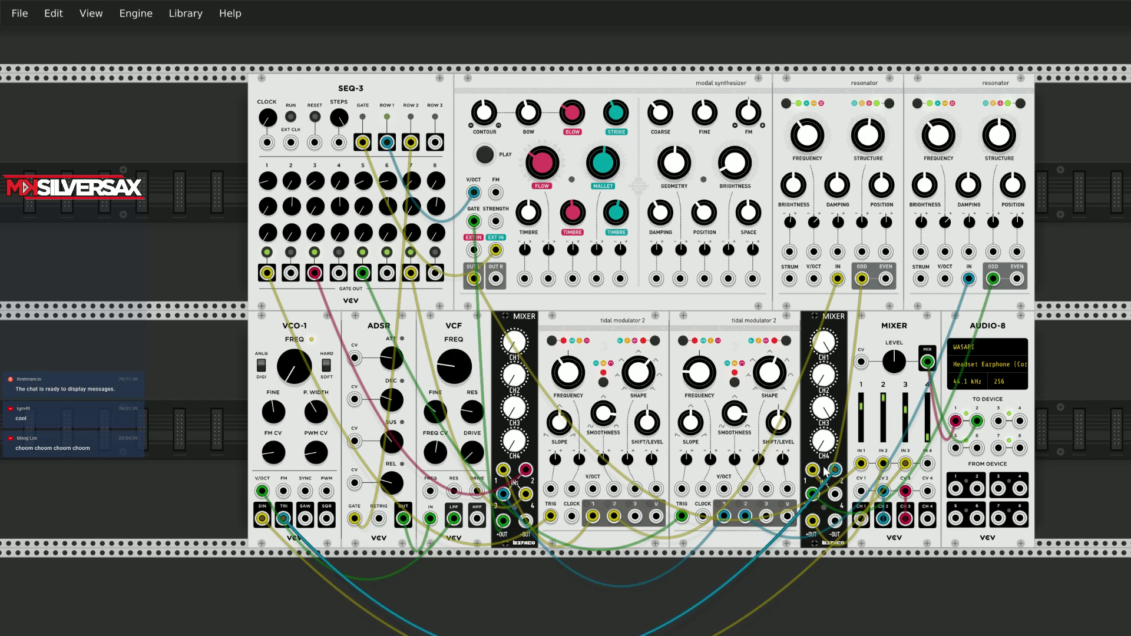
mouse_move(270, 125)
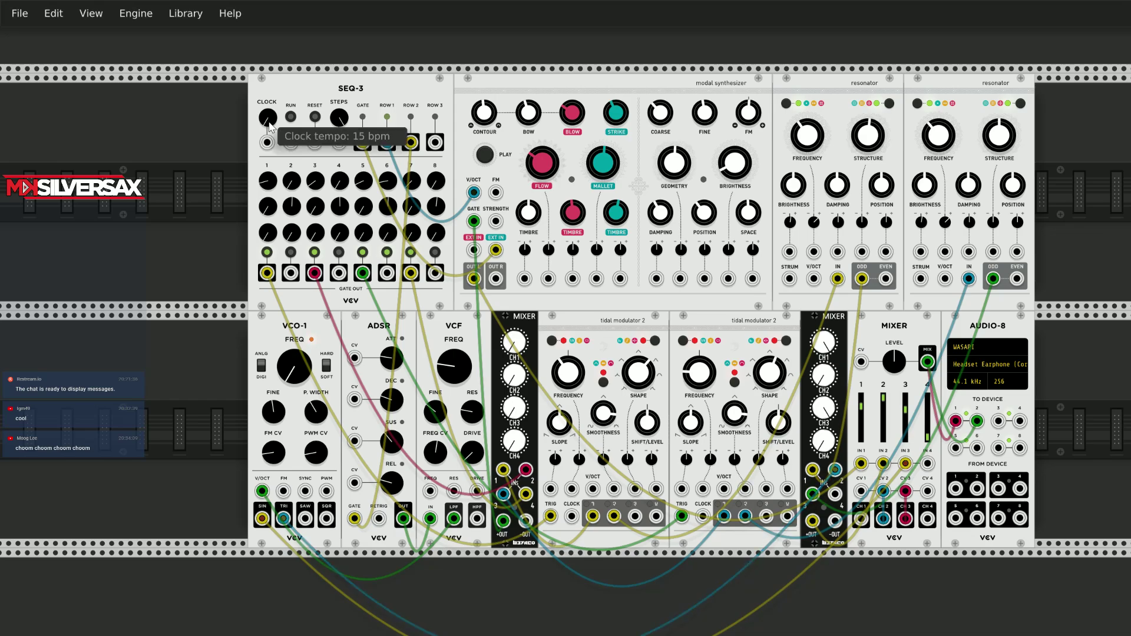
right_click(270, 124)
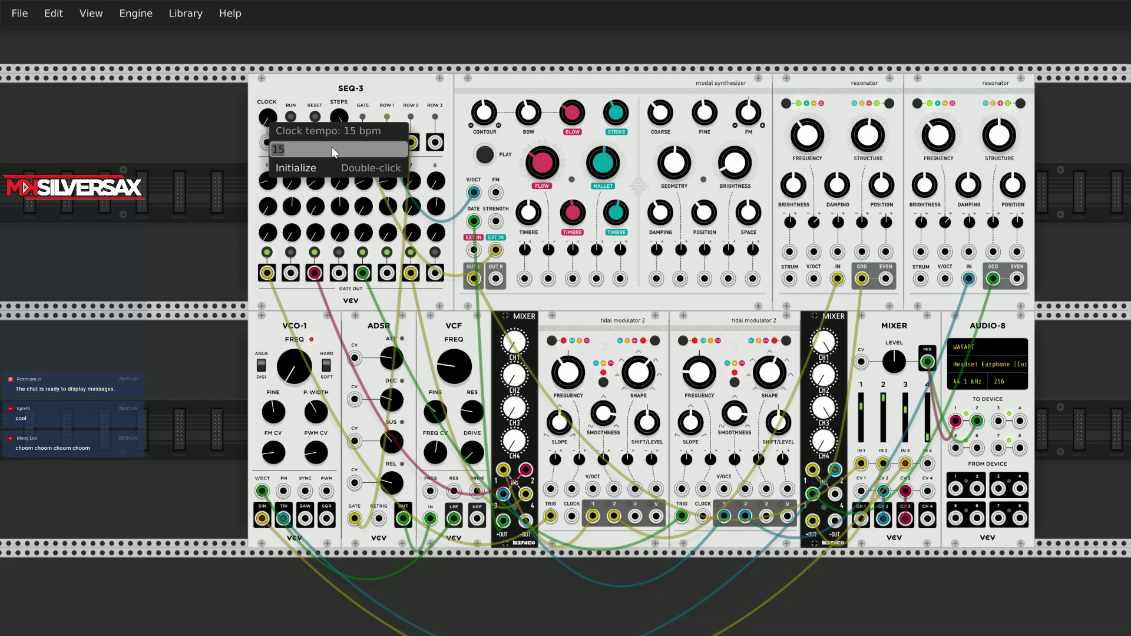
type("30")
key("Return")
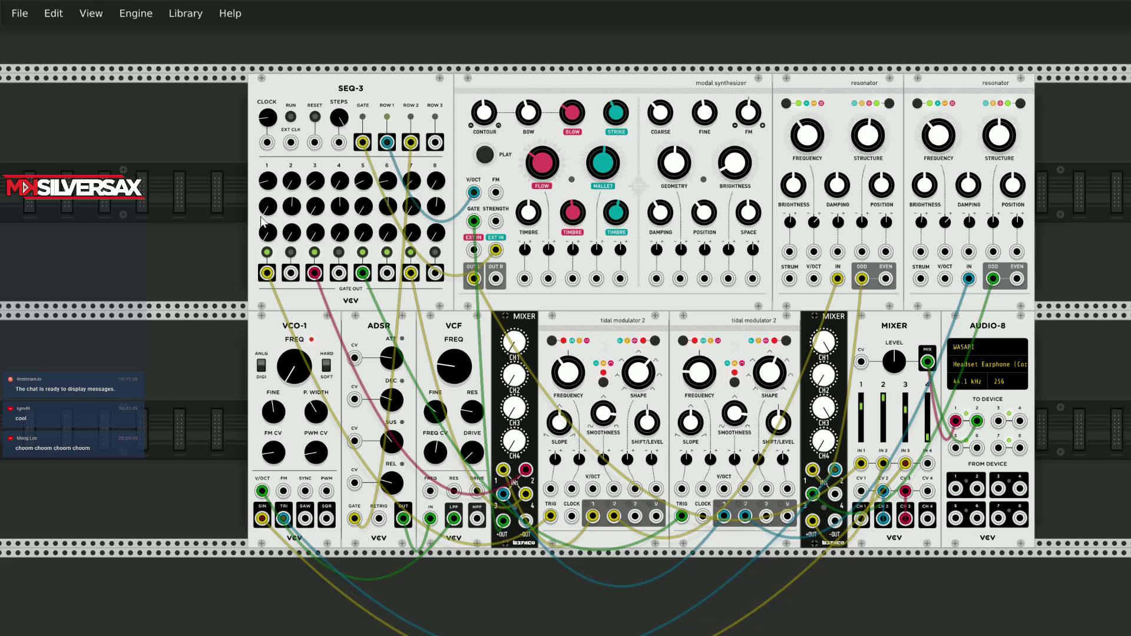
Disconnect the VCV MIXER's CV 2 and CV 3 cables and start the SEQ-3 sequencer.
left_click_drag(883, 492, 911, 563)
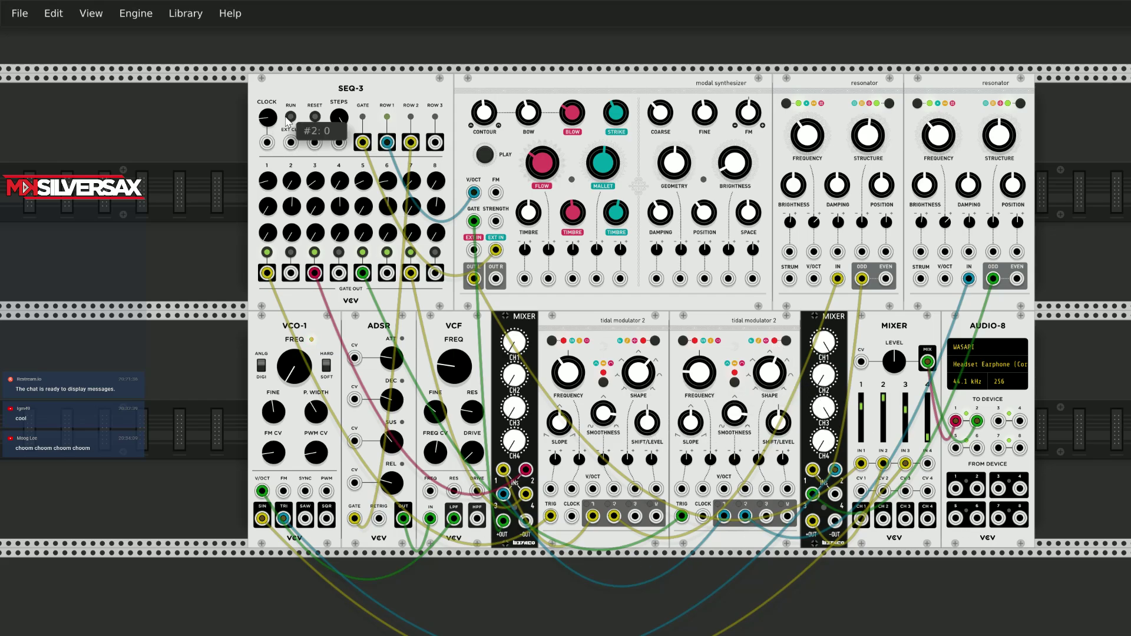
left_click(291, 117)
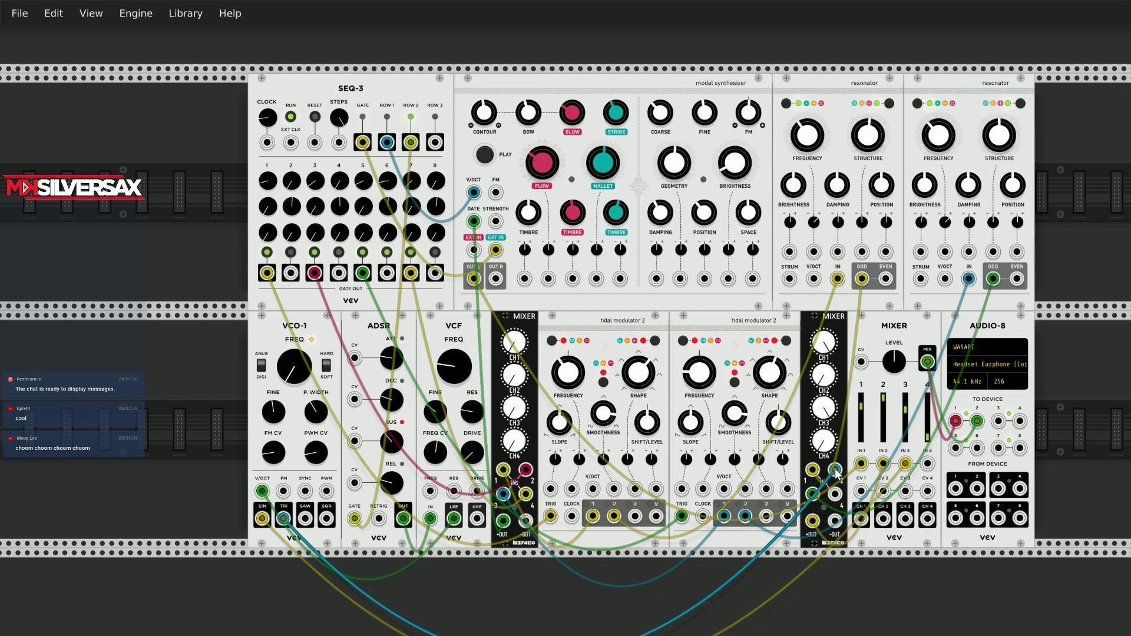
Move the VCO-1 TRI cable from the Befaco MIXER's input to the SEQ-3 CLOCK input, try it there, and unplug it.
left_click_drag(839, 471, 267, 142)
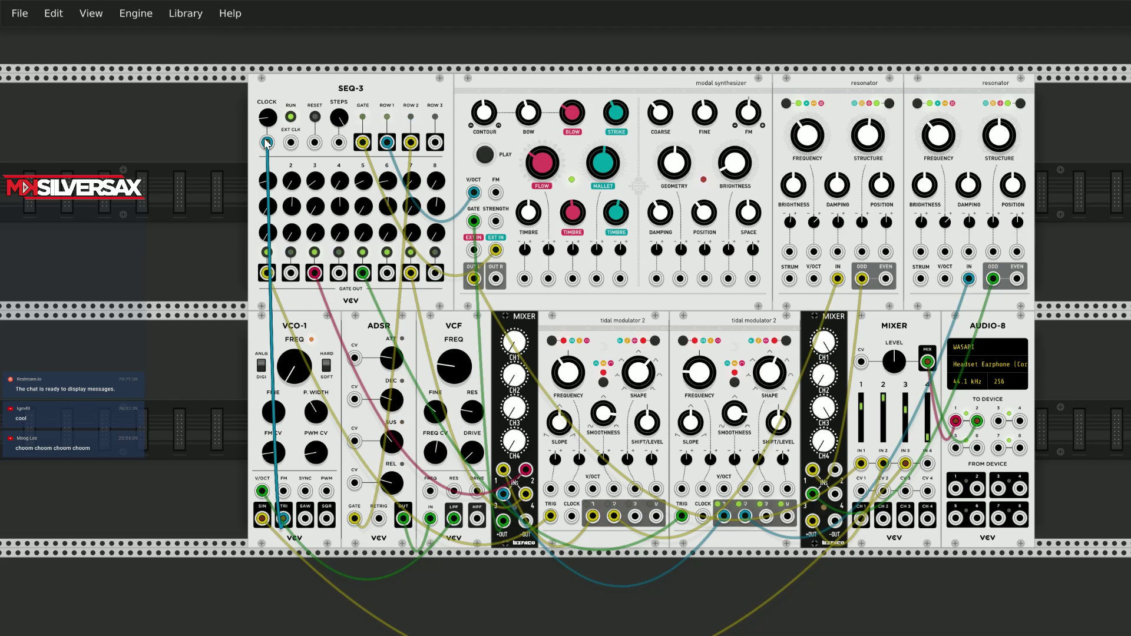
mouse_move(271, 122)
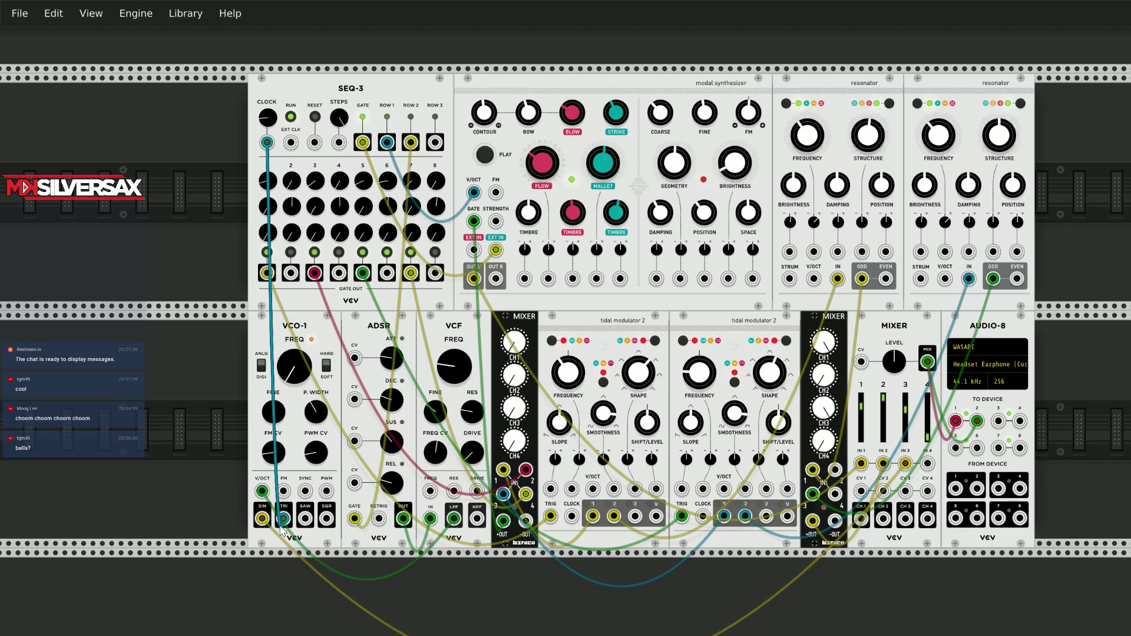
left_click_drag(267, 142, 171, 456)
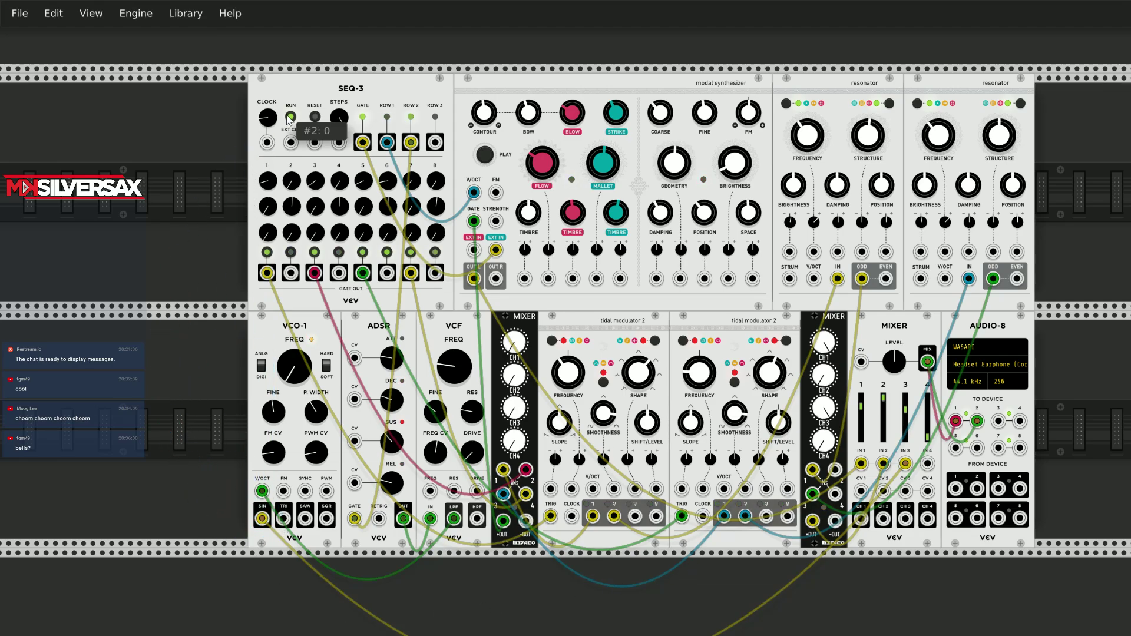
Stop the SEQ-3 sequencer and reset it.
left_click(290, 118)
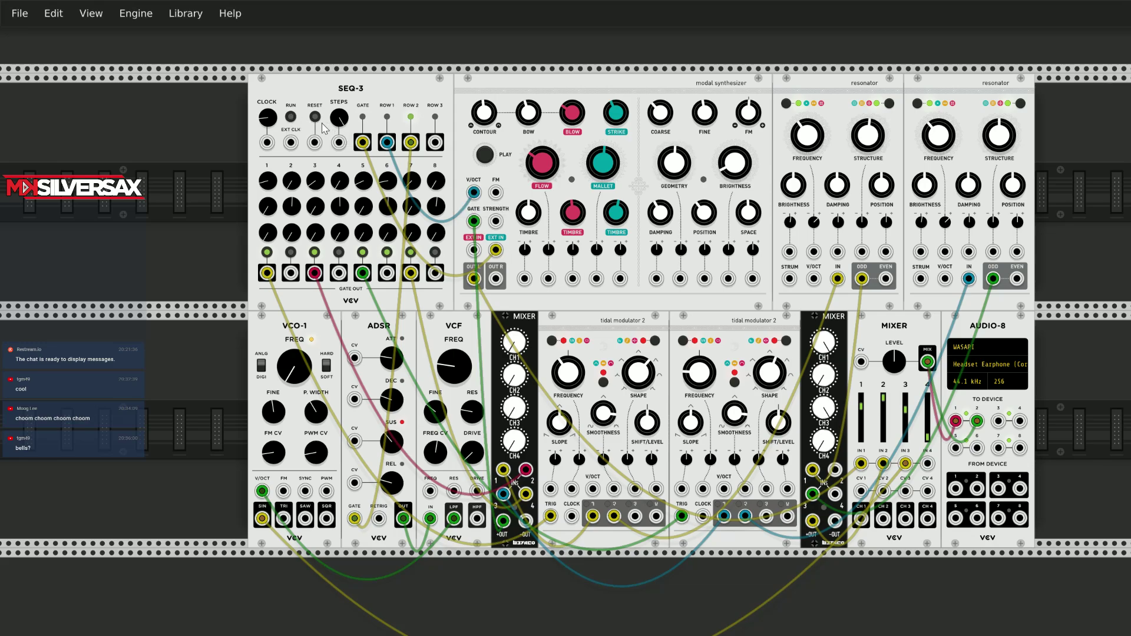
left_click(314, 117)
mouse_move(312, 374)
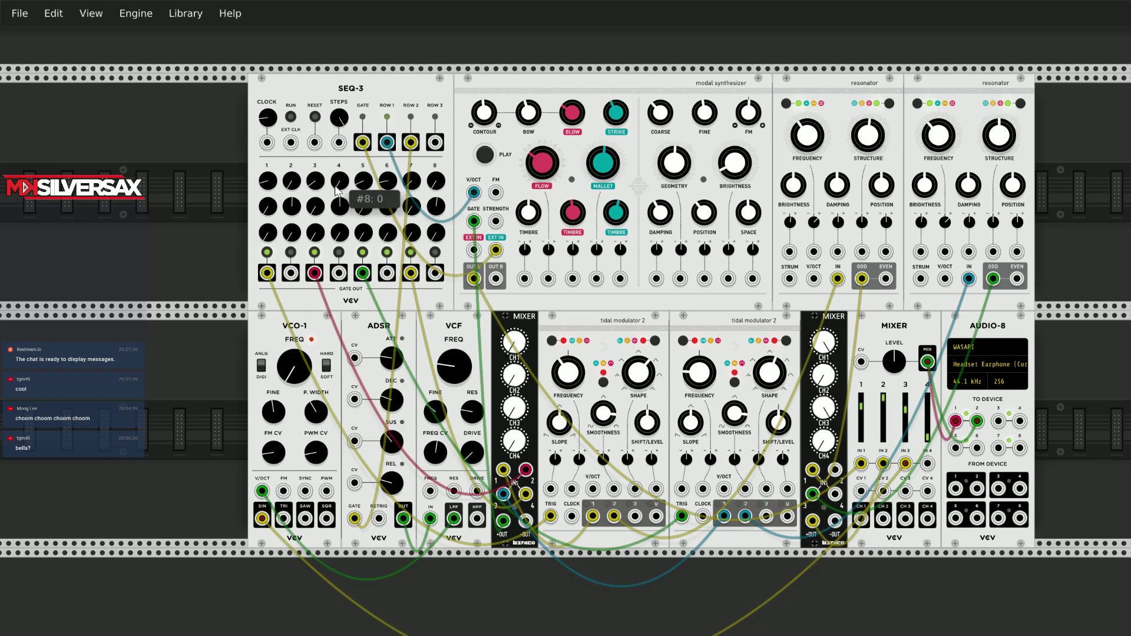
mouse_move(386, 81)
left_mouse_down()
mouse_move(206, 88)
mouse_move(394, 97)
left_mouse_up()
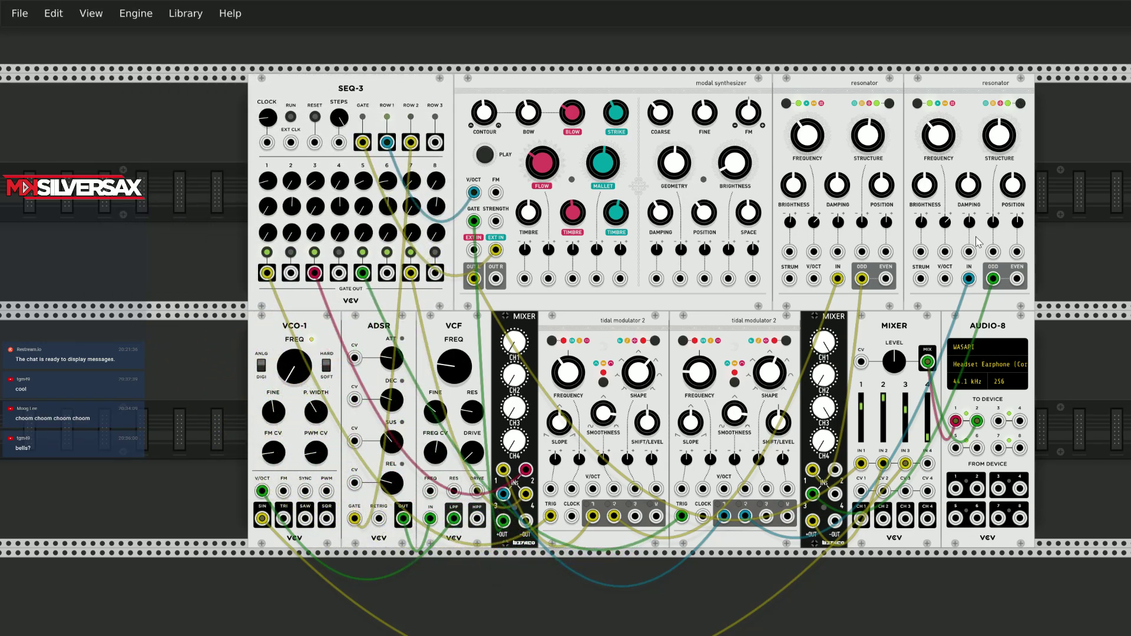
Add a VCV MIDI-CV module from the module library to the empty rack space beside SEQ-3.
scroll(252, 475, "down", 5)
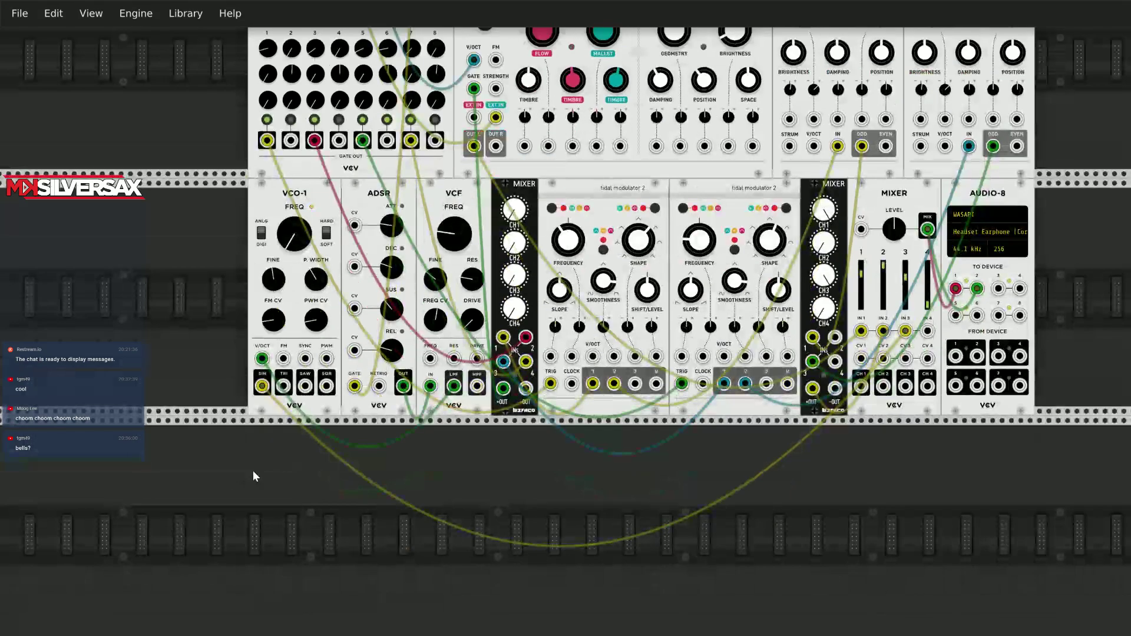
scroll(225, 440, "up", 2)
right_click(225, 441)
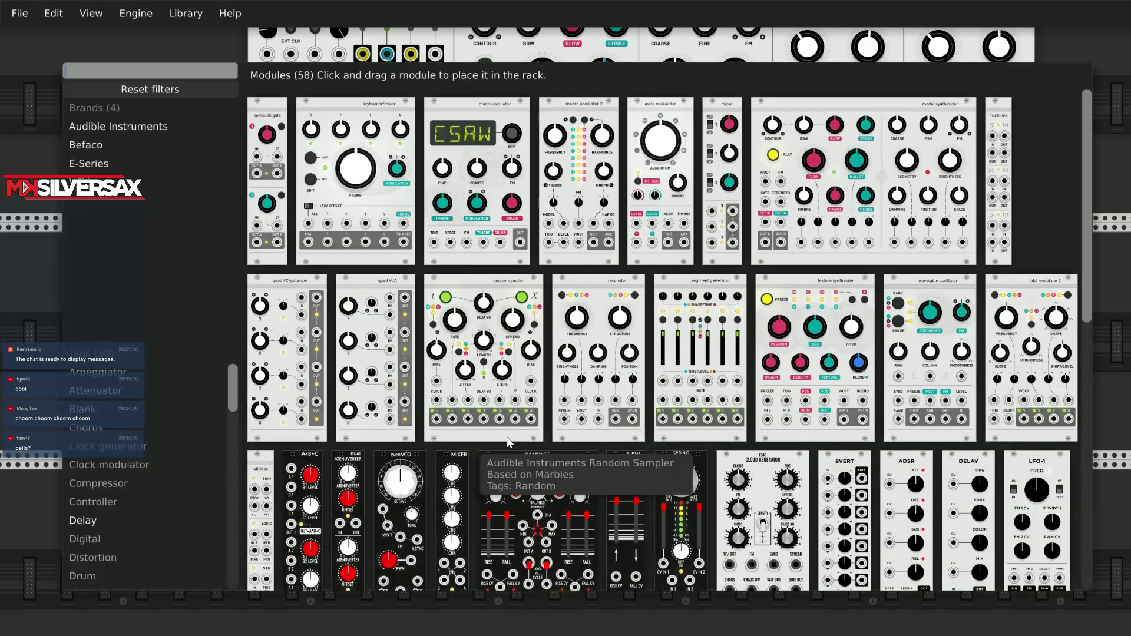
scroll(506, 437, "down", 10)
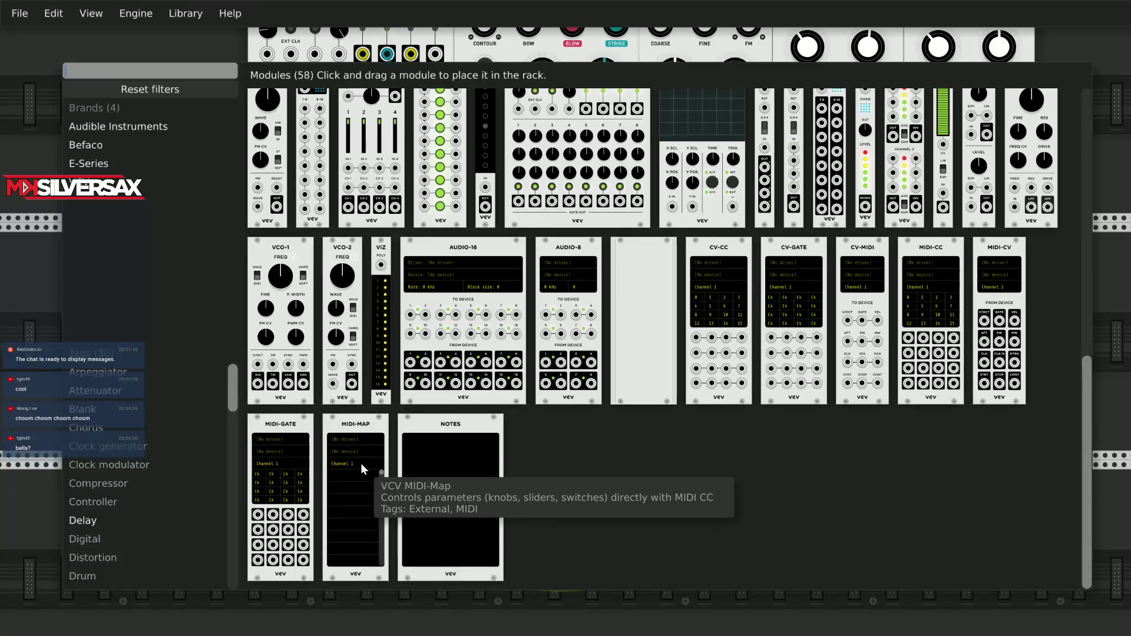
scroll(370, 456, "up", 3)
scroll(386, 446, "down", 3)
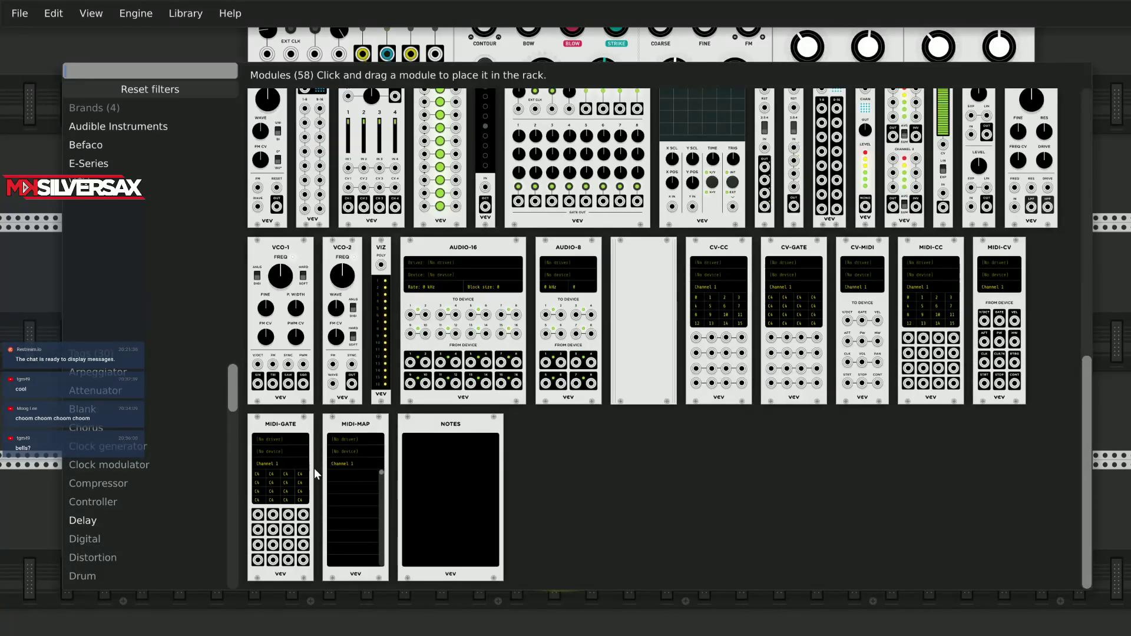
scroll(648, 524, "up", 1)
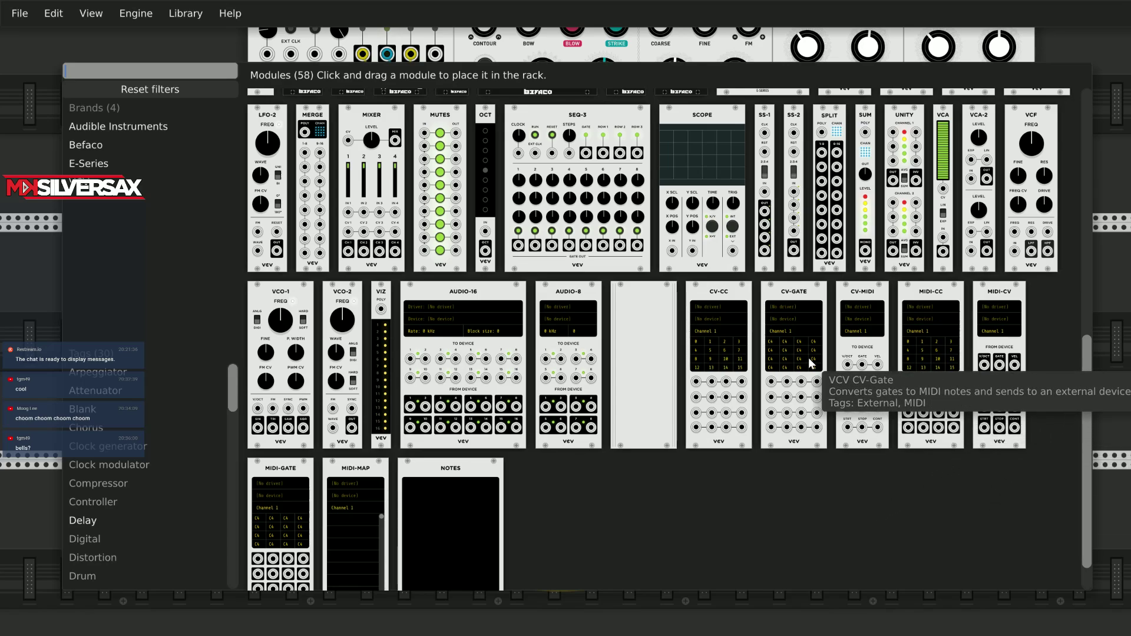
scroll(671, 525, "down", 1)
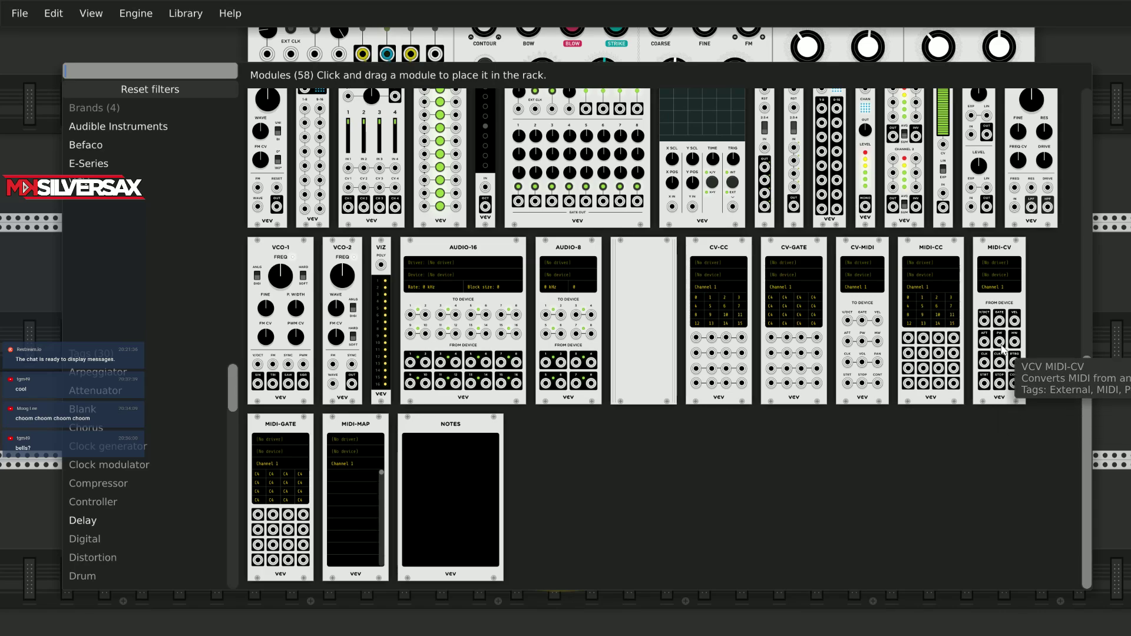
scroll(1003, 351, "up", 1)
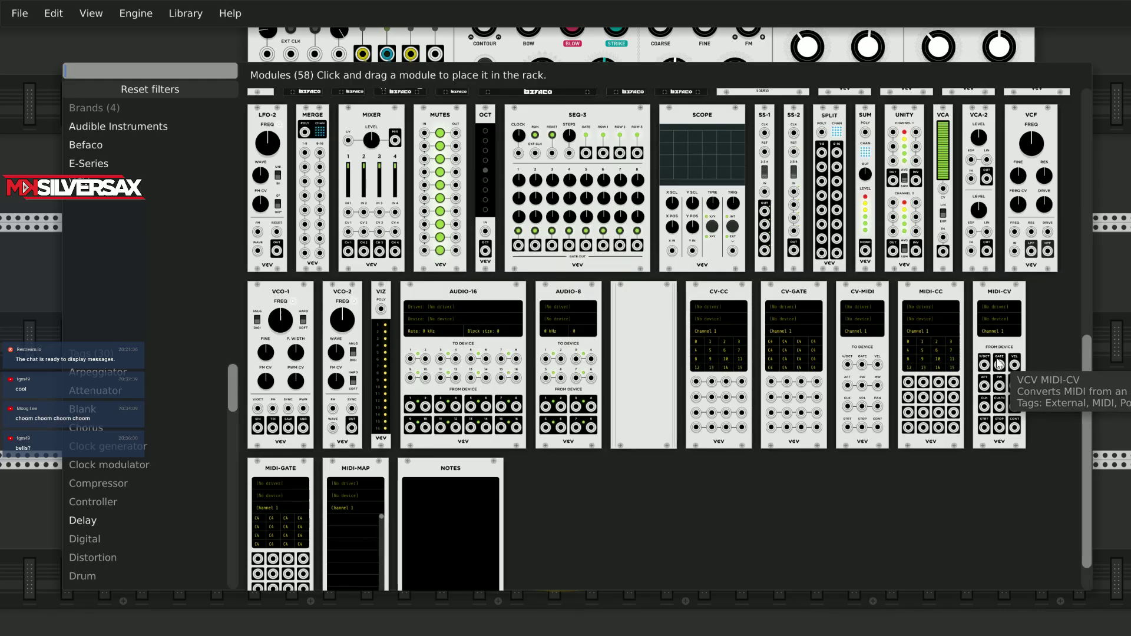
left_click_drag(1000, 363, 176, 97)
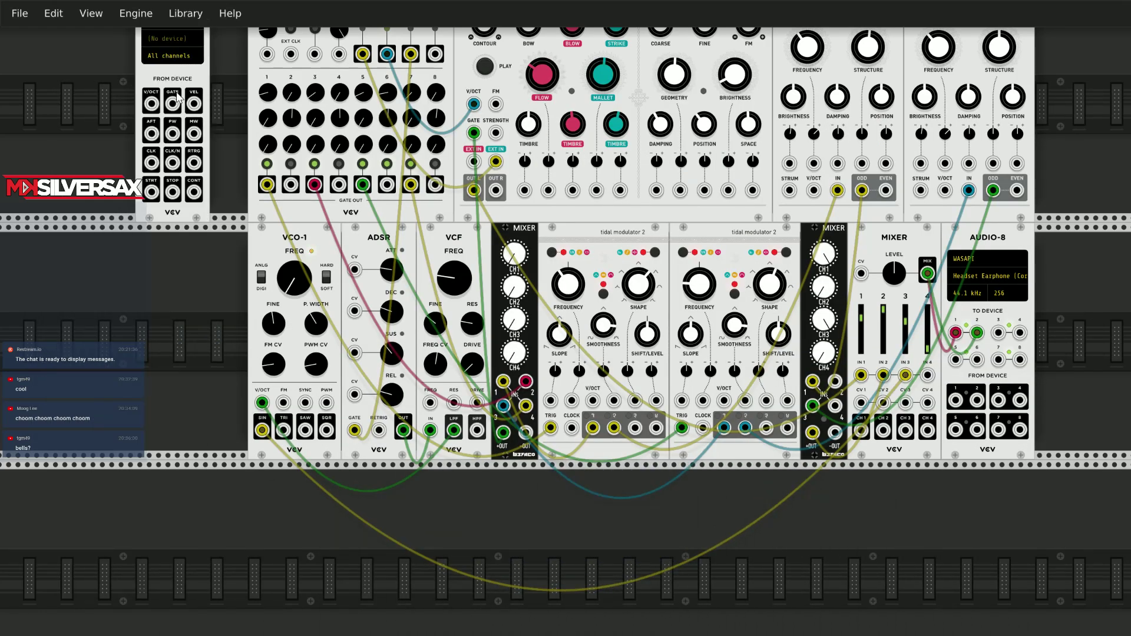
Disconnect the cable between VCO-1's V/OCT input and the VCF's LPF output, and patch MIDI-CV's V/OCT output to VCO-1's V/OCT input.
scroll(254, 371, "up", 2)
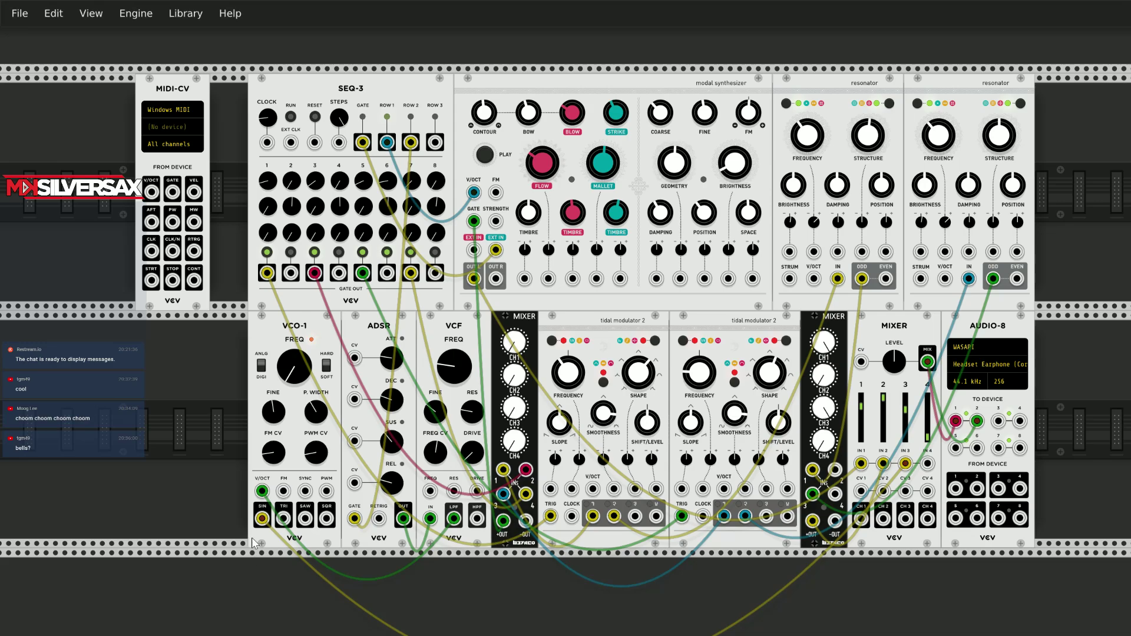
left_click_drag(262, 491, 497, 400)
scroll(490, 419, "up", 3)
left_click_drag(146, 101, 262, 398)
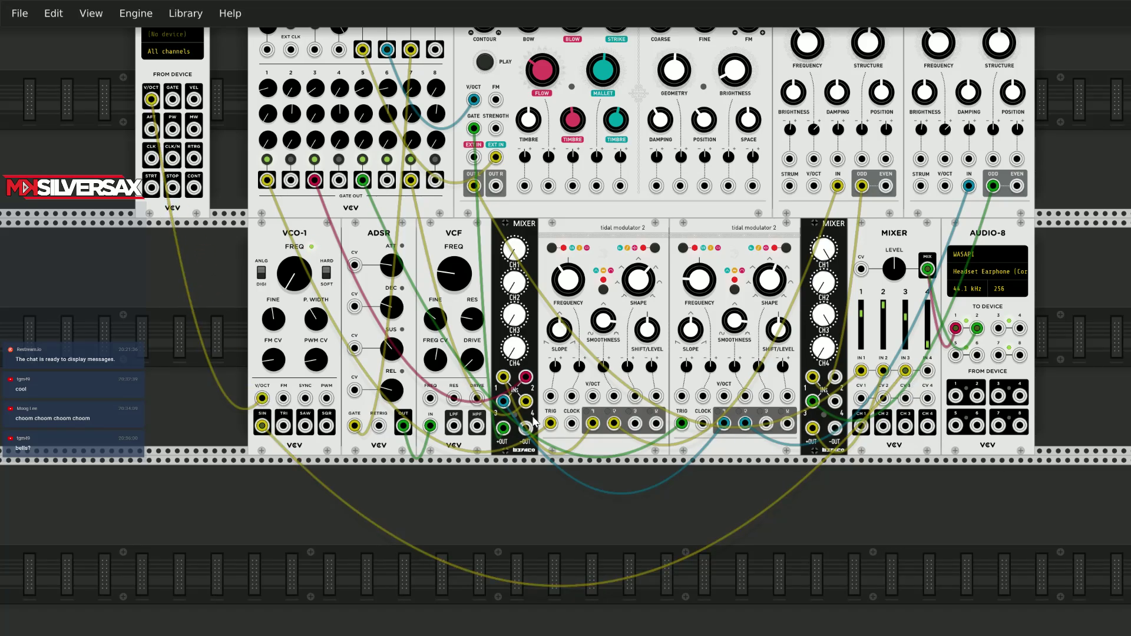
Set the MIDI-CV driver to Computer keyboard and its device to QWERTY keyboard.
scroll(167, 205, "up", 3)
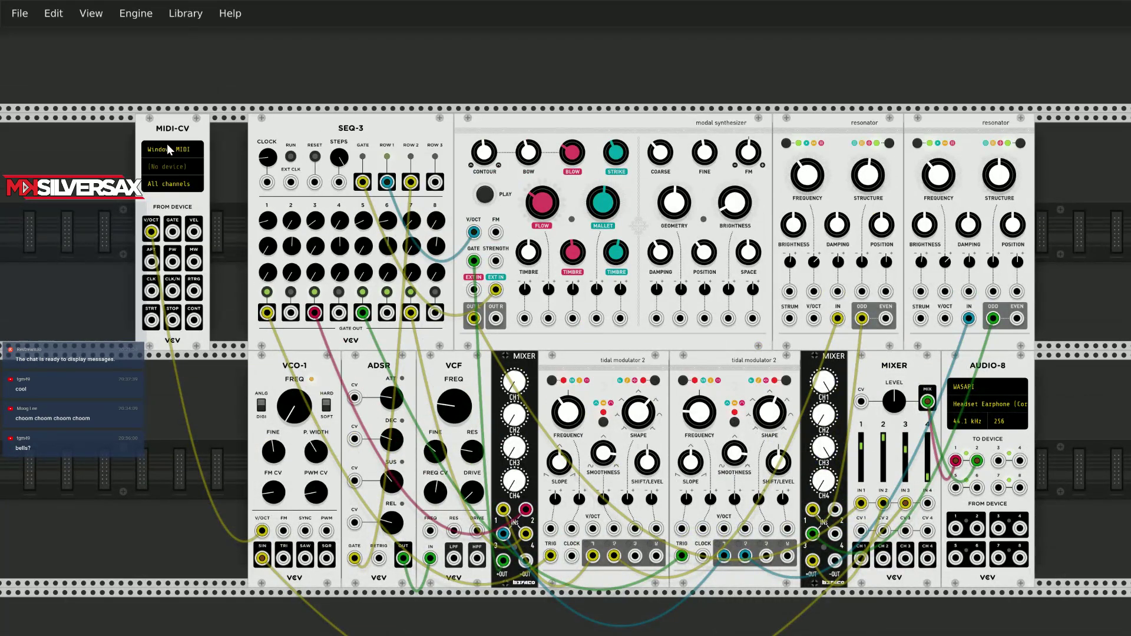
left_click(164, 167)
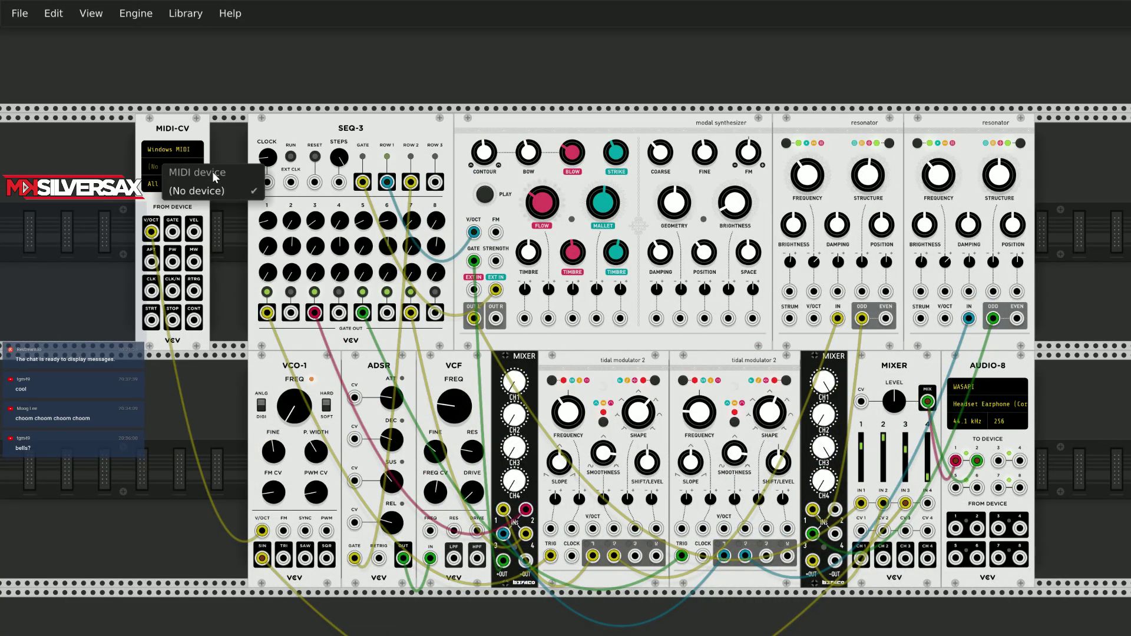
left_click(167, 169)
left_click(166, 156)
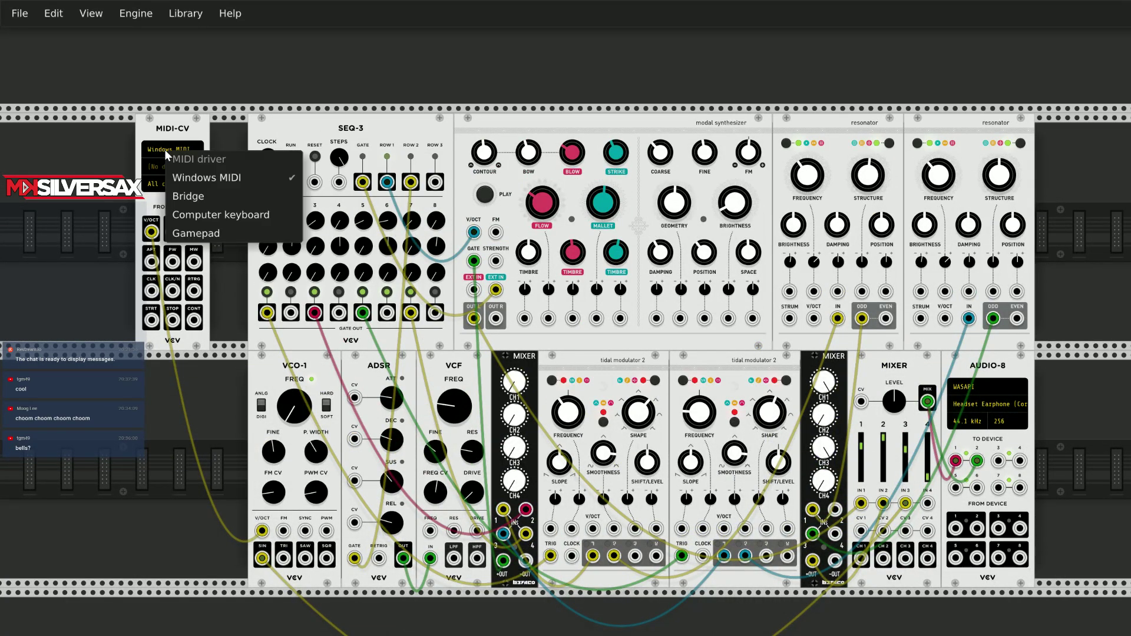
left_click(203, 215)
left_click(165, 167)
left_click(203, 210)
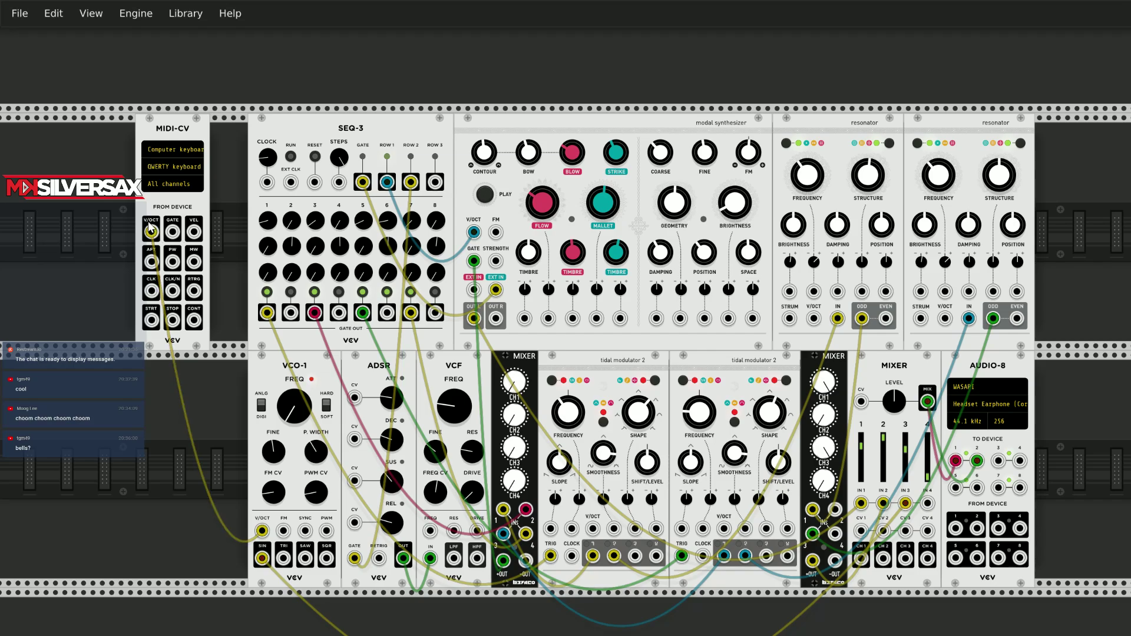
Patch MIDI-CV's GATE output to the VCF FREQ input and the VCF LPF output to the VCV MIXER's IN 4.
left_click_drag(172, 236, 430, 530)
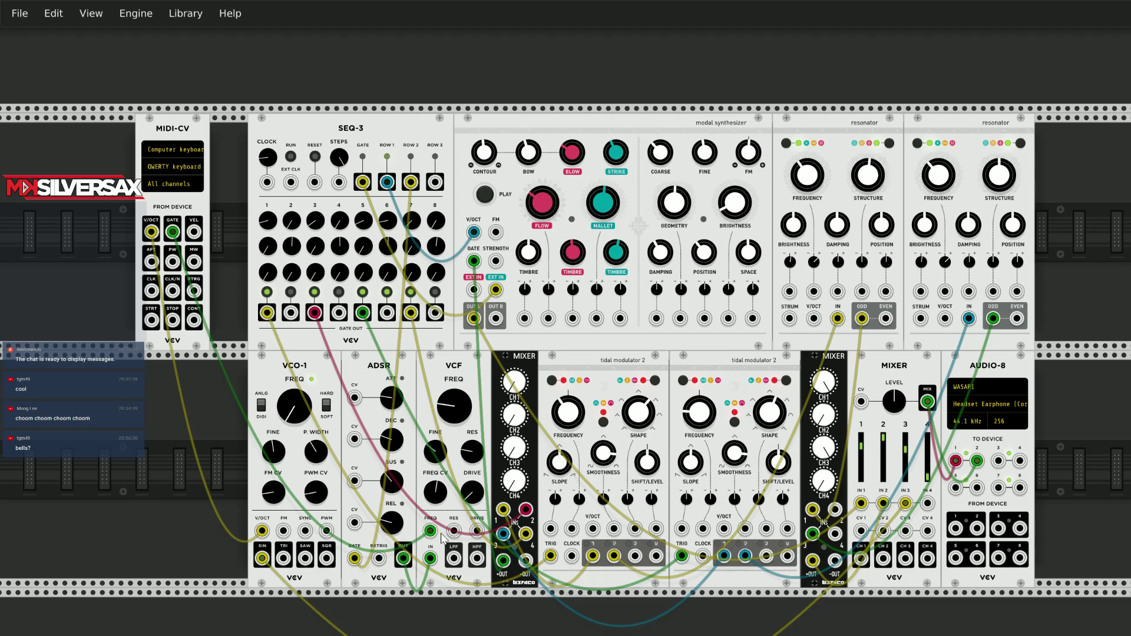
left_click_drag(455, 564, 926, 475)
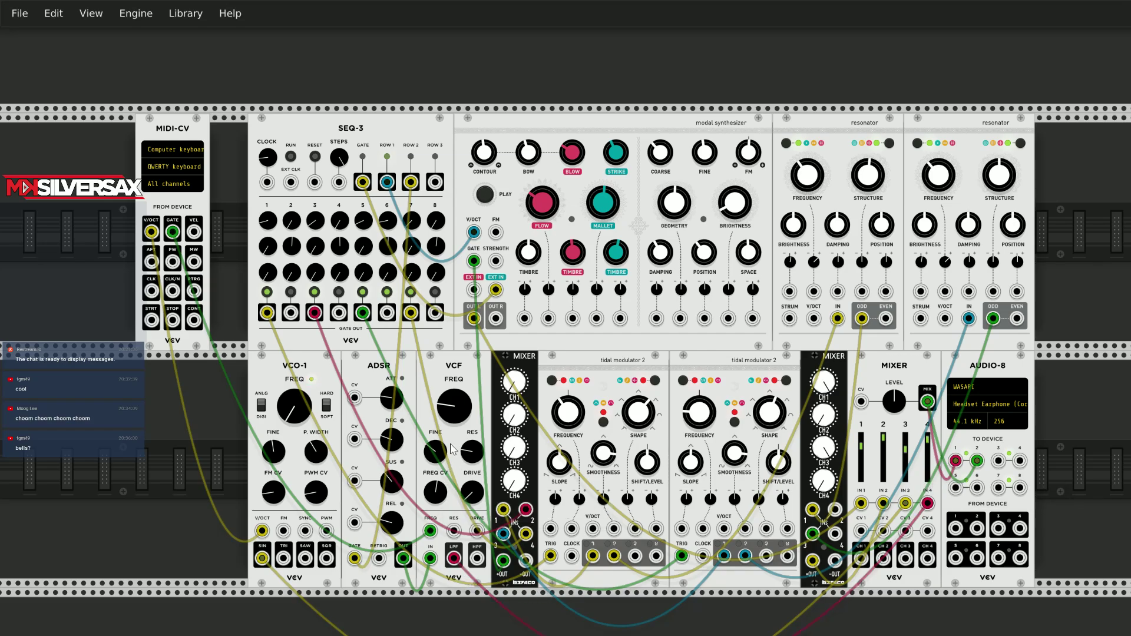
scroll(462, 582, "down", 2)
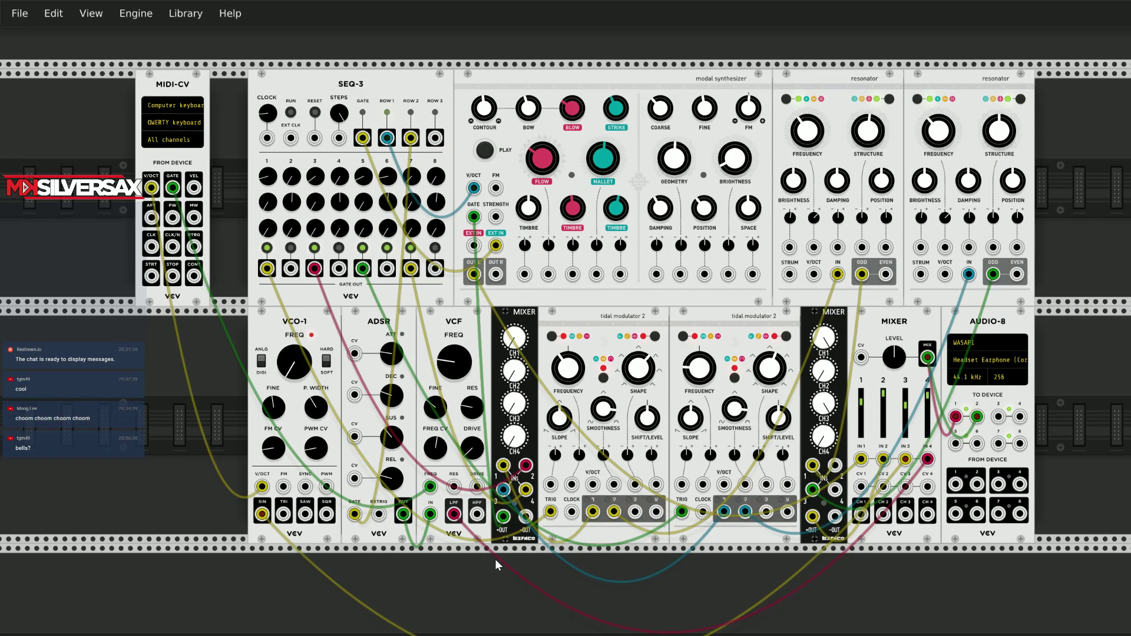
scroll(495, 560, "up", 2)
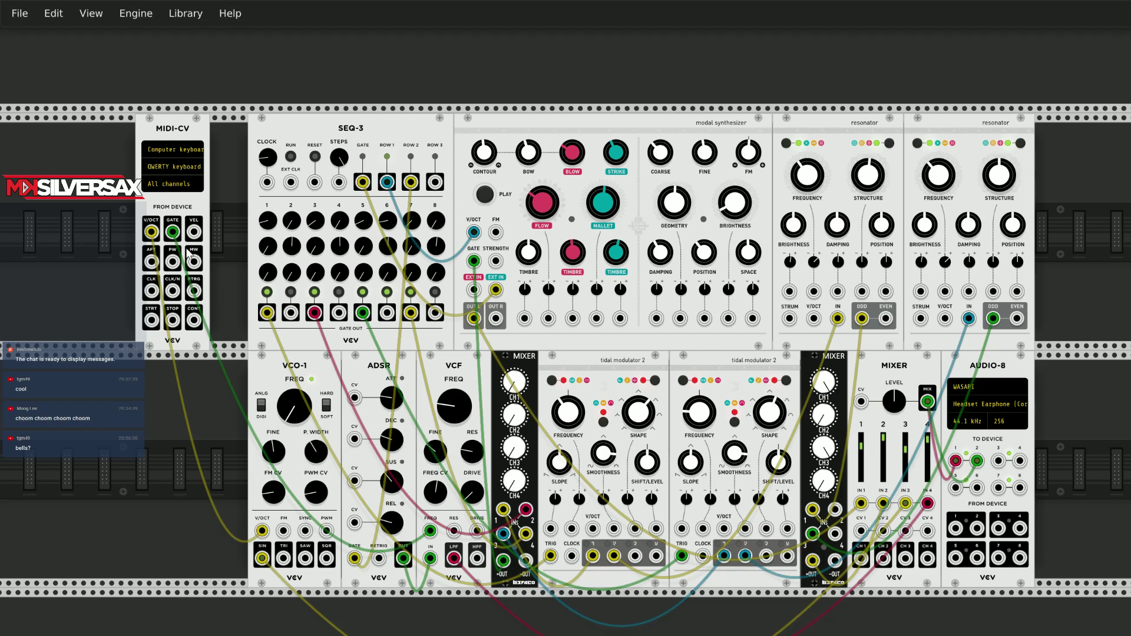
Move MIDI-CV's GATE cable from the VCF's FREQ input to its RES input and set the VCF frequency to about 188.23 Hz.
mouse_move(172, 232)
left_mouse_down()
mouse_move(194, 232)
mouse_move(172, 232)
left_mouse_up()
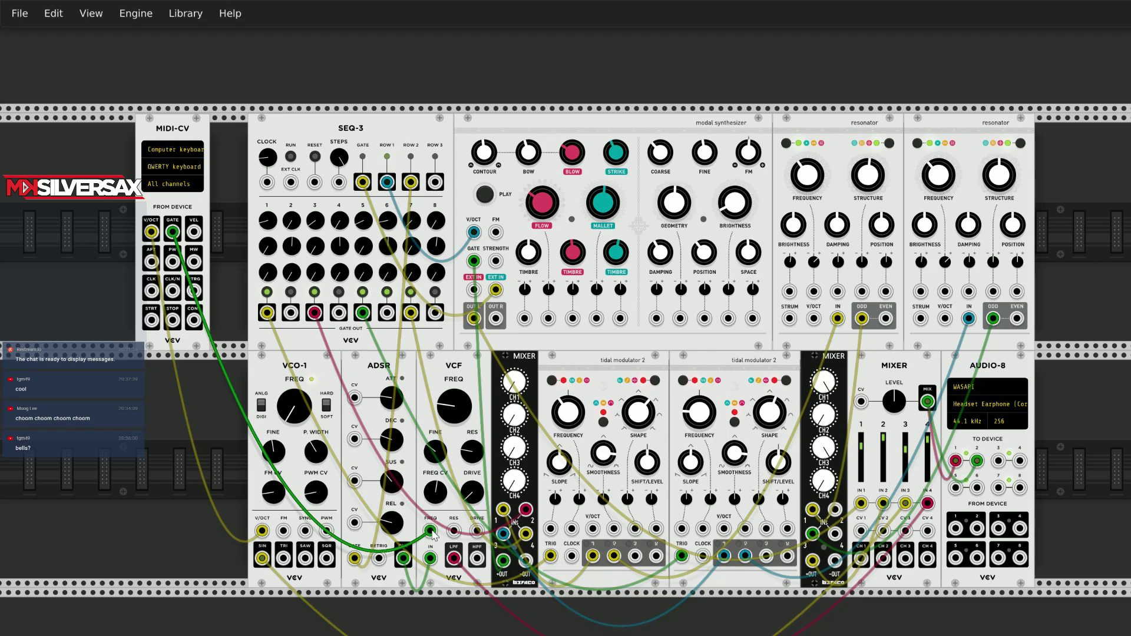
left_click_drag(432, 533, 468, 568)
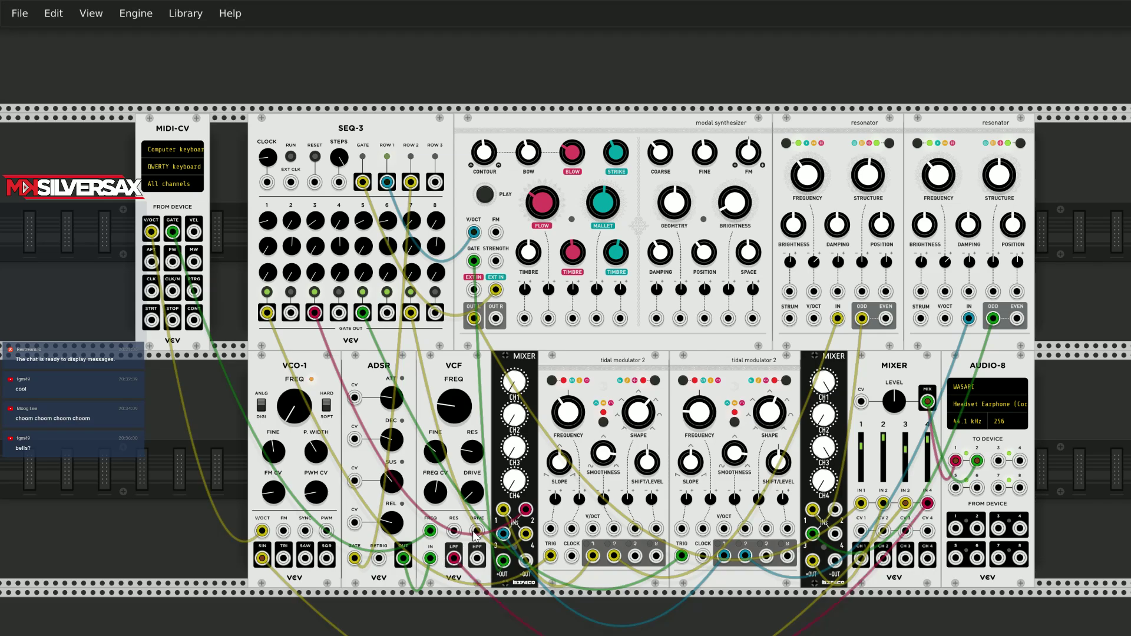
left_click_drag(430, 530, 454, 530)
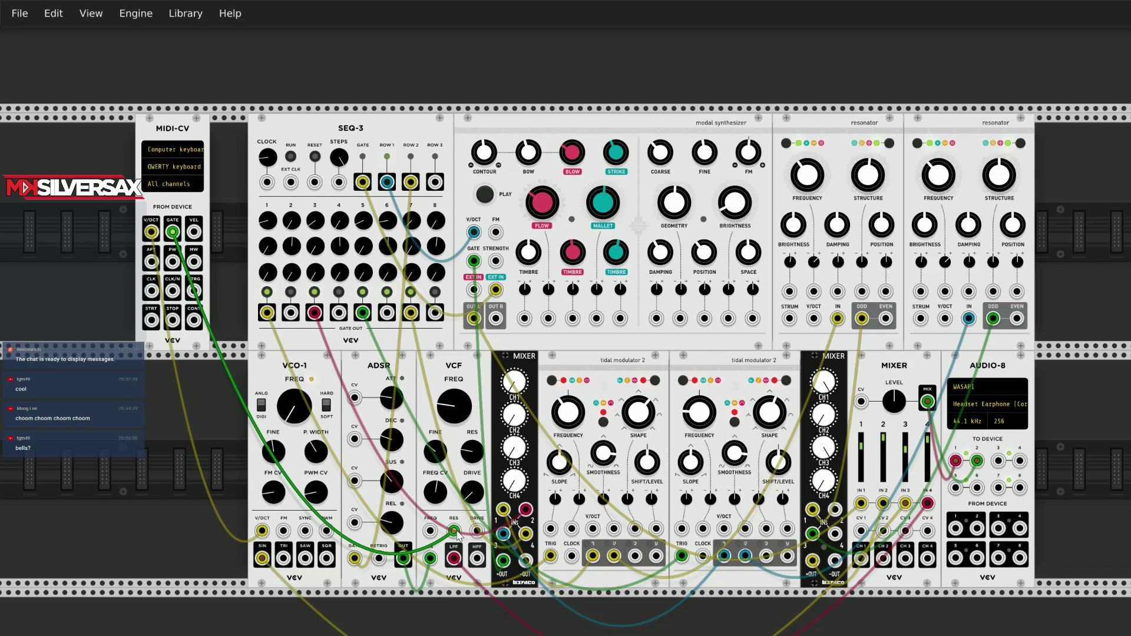
left_click_drag(464, 420, 464, 439)
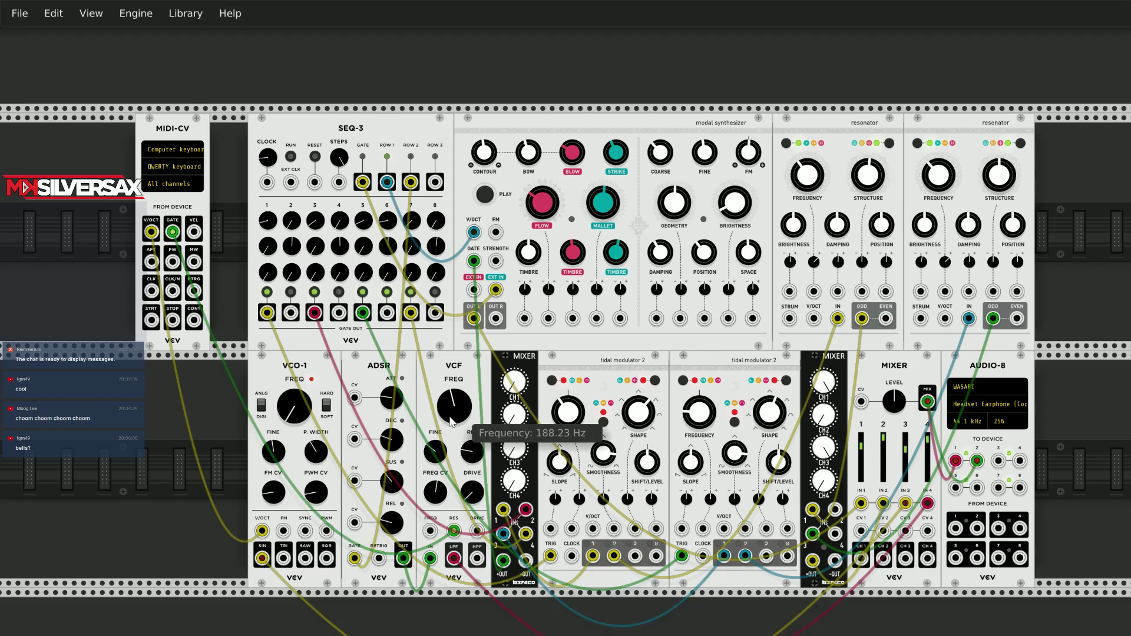
Try MIDI-CV's GATE cable in the VCF's FREQ and DRIVE inputs, returning it to FREQ.
left_click_drag(454, 530, 434, 538)
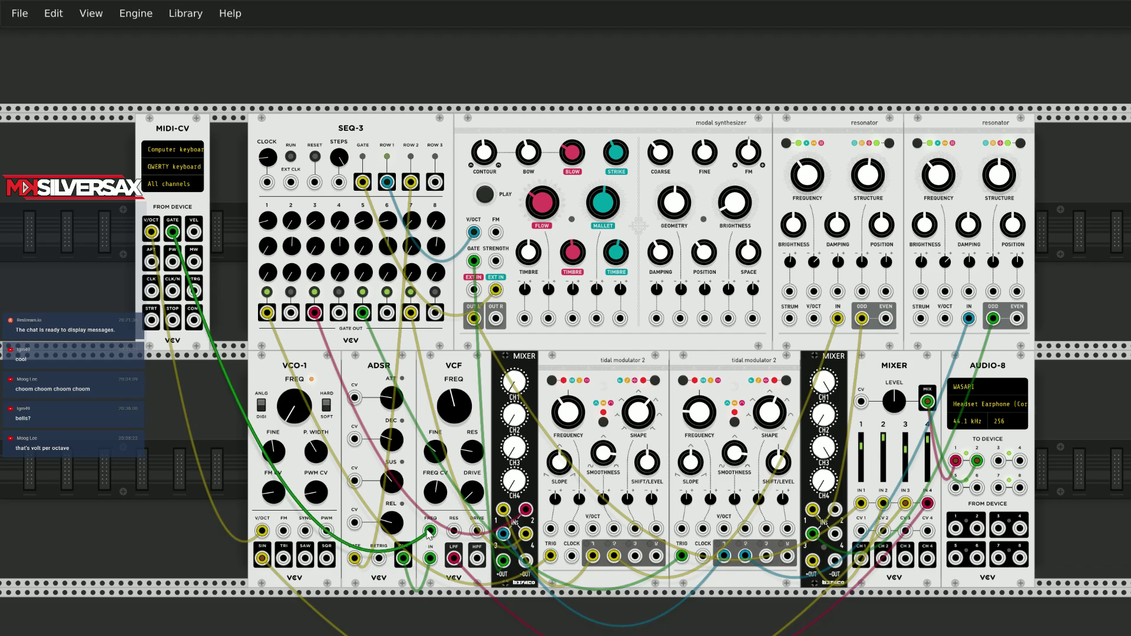
left_click_drag(431, 532, 477, 532)
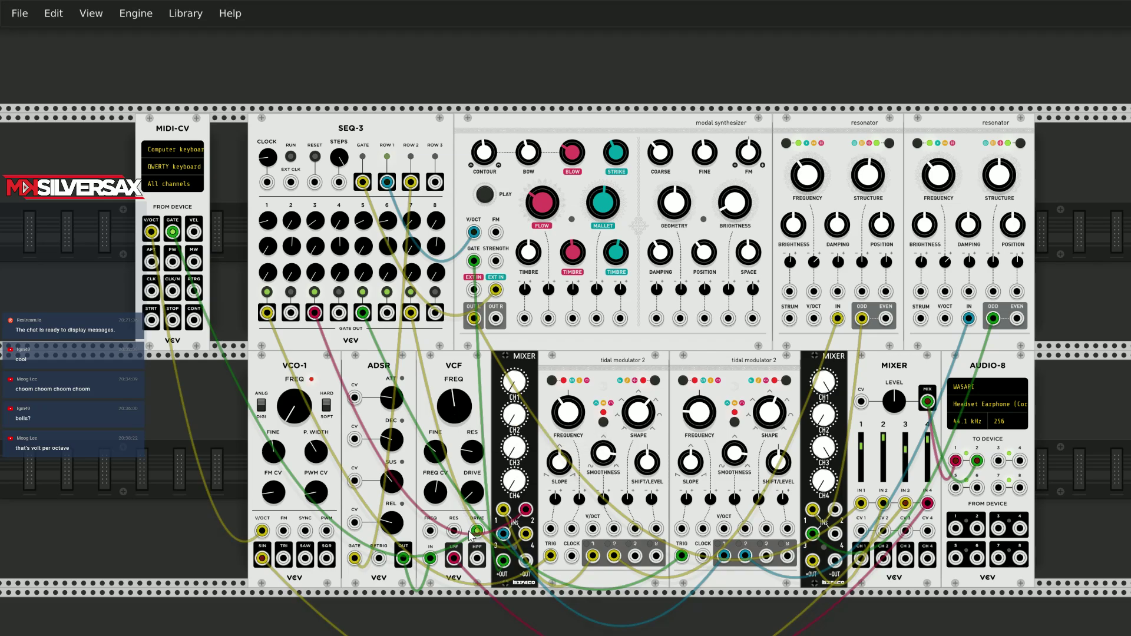
left_click_drag(477, 532, 430, 531)
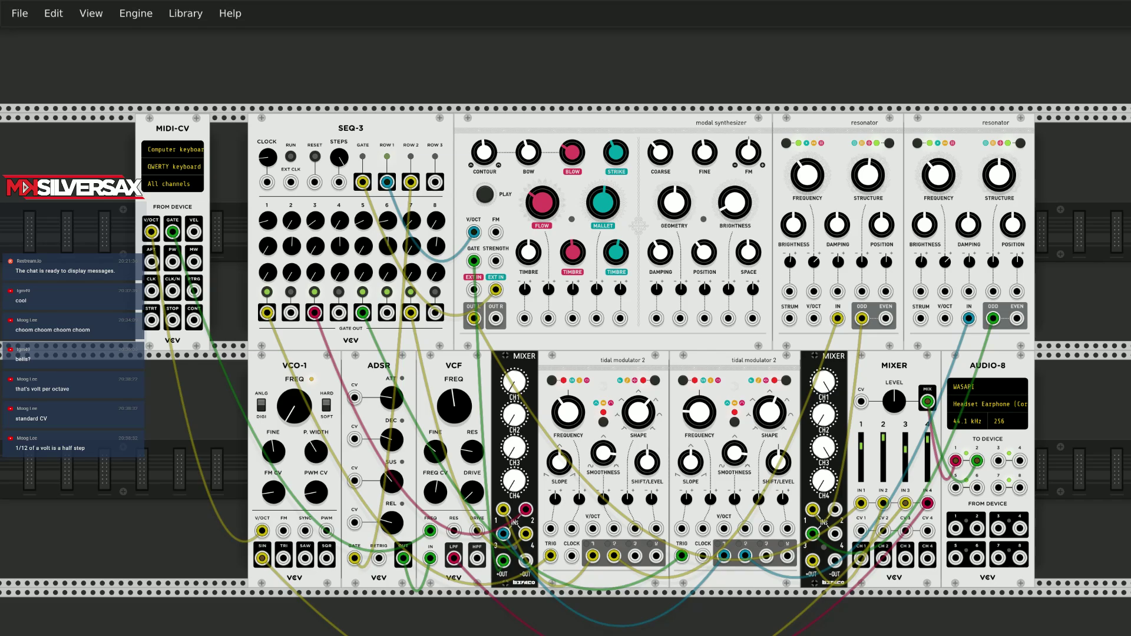
mouse_move(451, 418)
mouse_move(483, 453)
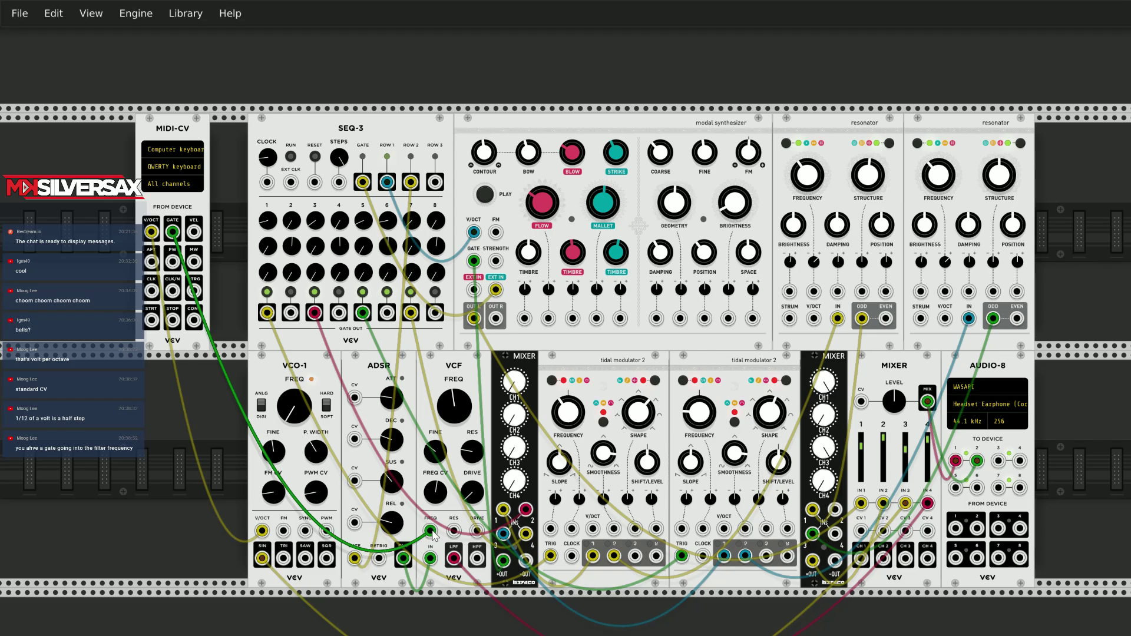
Disconnect MIDI-CV's GATE cable from the VCF's FREQ input.
left_click_drag(431, 533, 227, 354)
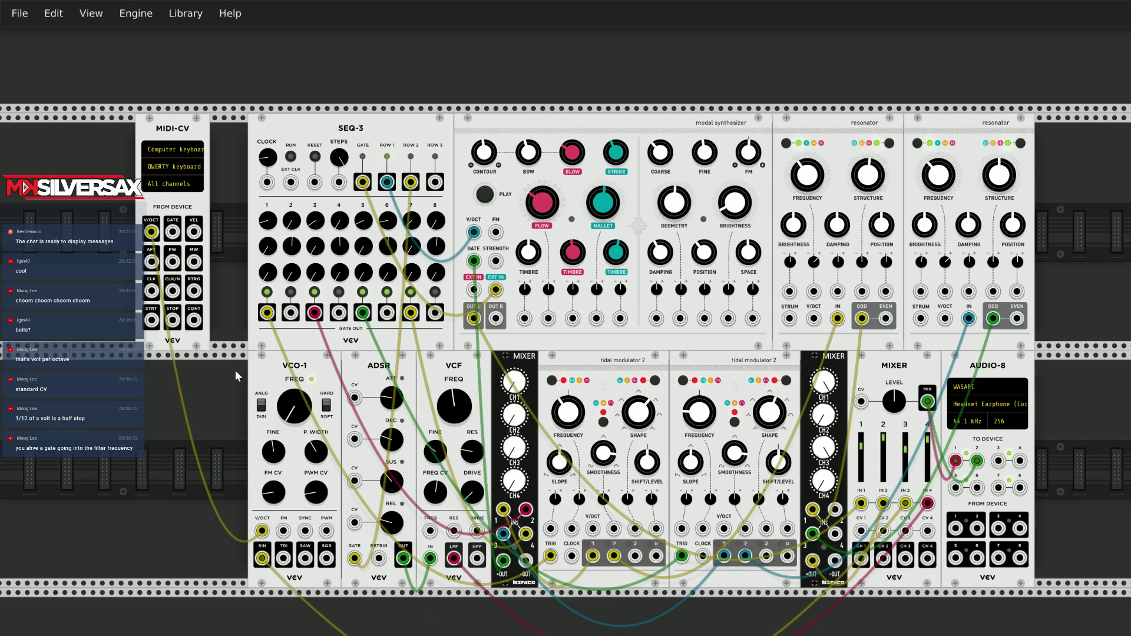
scroll(415, 589, "down", 3)
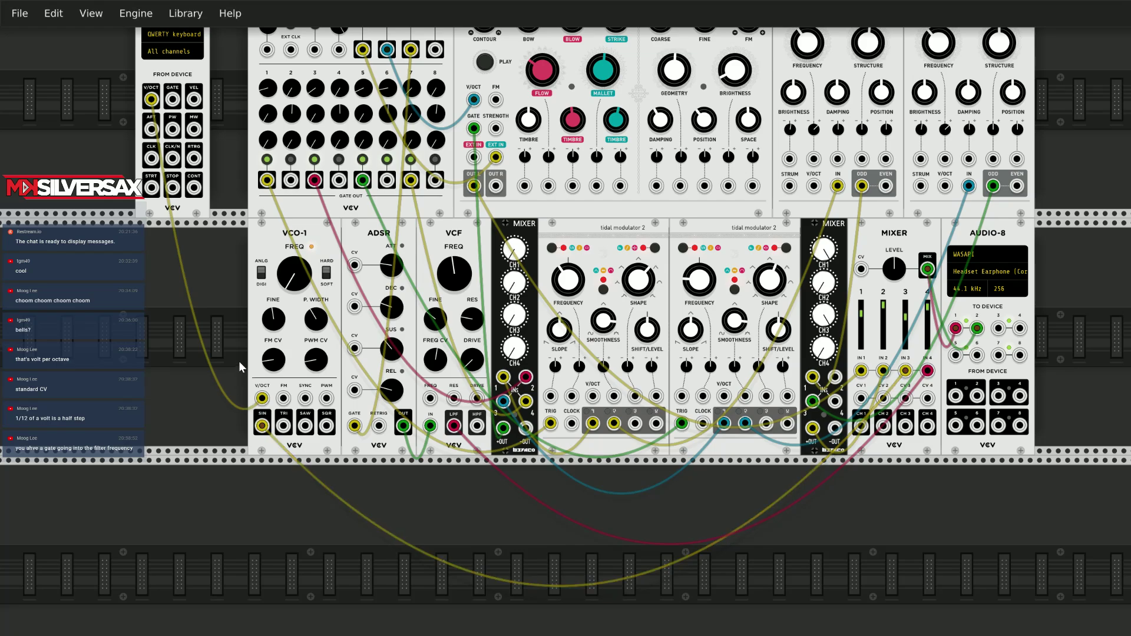
scroll(241, 364, "up", 2)
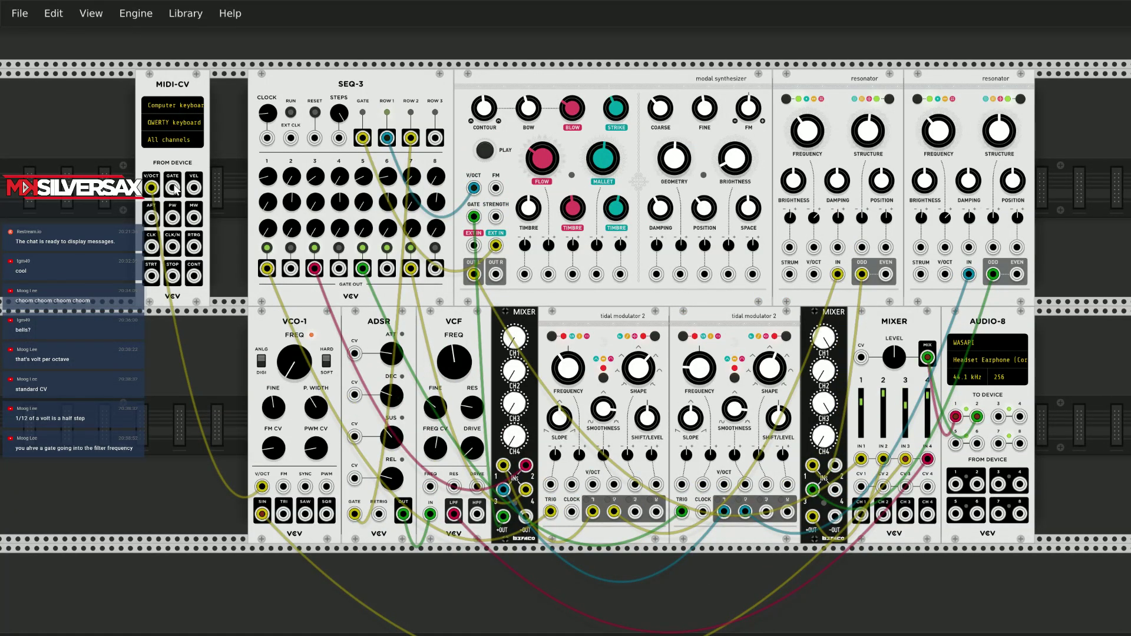
Try MIDI-CV's GATE output on VCO-1's FM input with a higher VCO-1 frequency, and remove the cable.
left_click_drag(172, 187, 283, 487)
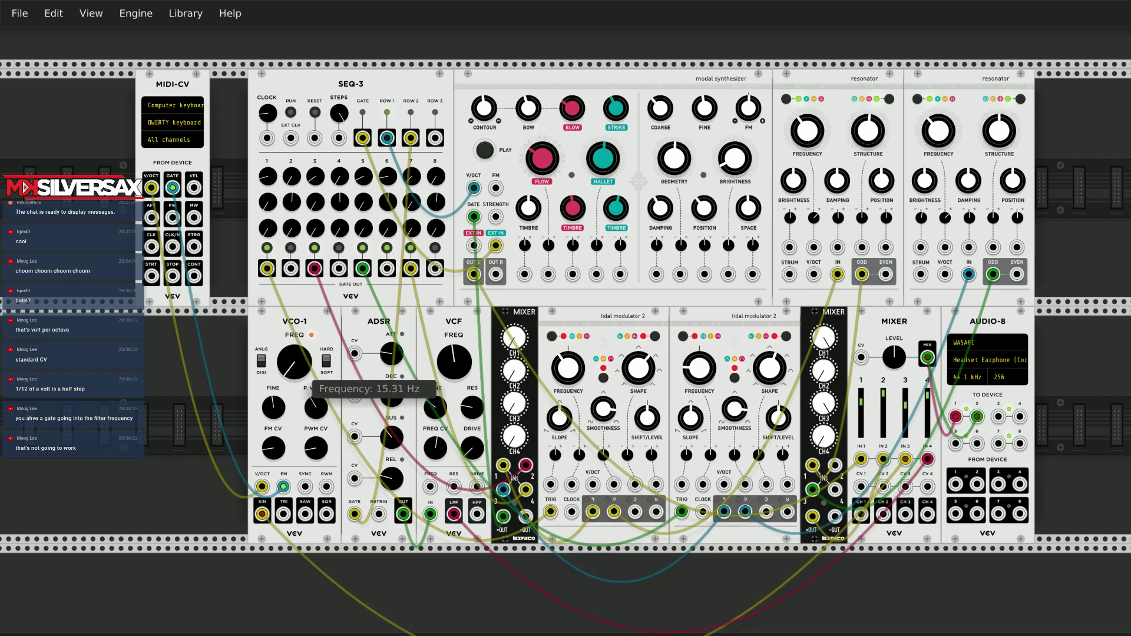
left_click_drag(294, 362, 294, 347)
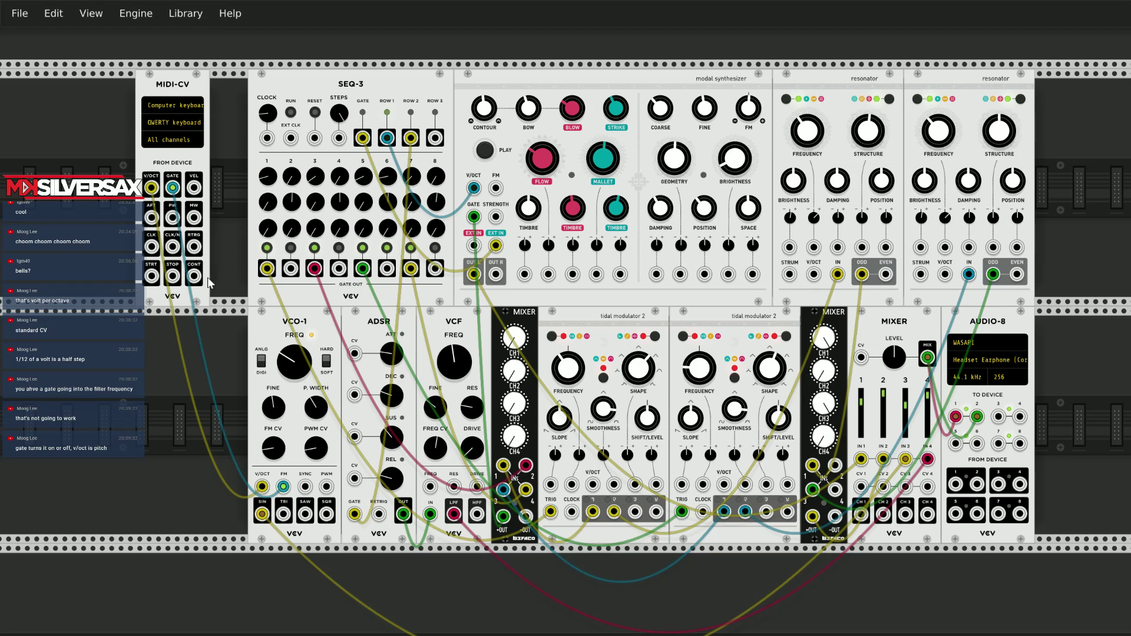
left_click_drag(282, 349, 281, 347)
left_click_drag(171, 185, 242, 424)
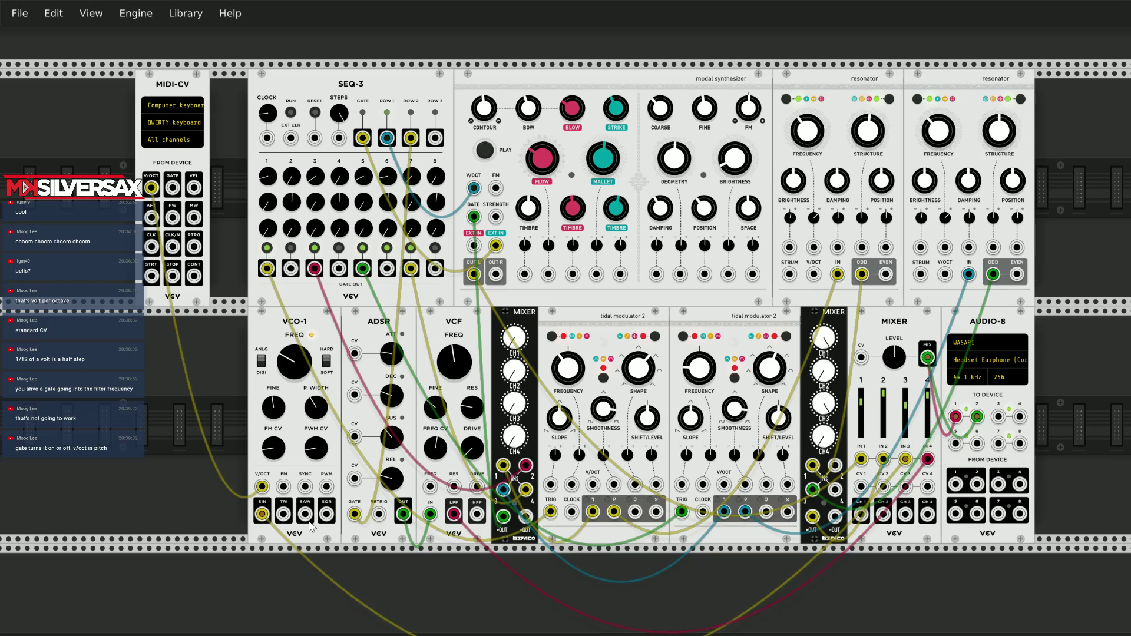
Set VCO-1's frequency to about 11.562 Hz and move its SIN cable from the VCV MIXER's IN 3 to the VCF's FREQ input.
mouse_move(262, 513)
left_mouse_down()
mouse_move(318, 574)
mouse_move(263, 514)
left_mouse_up()
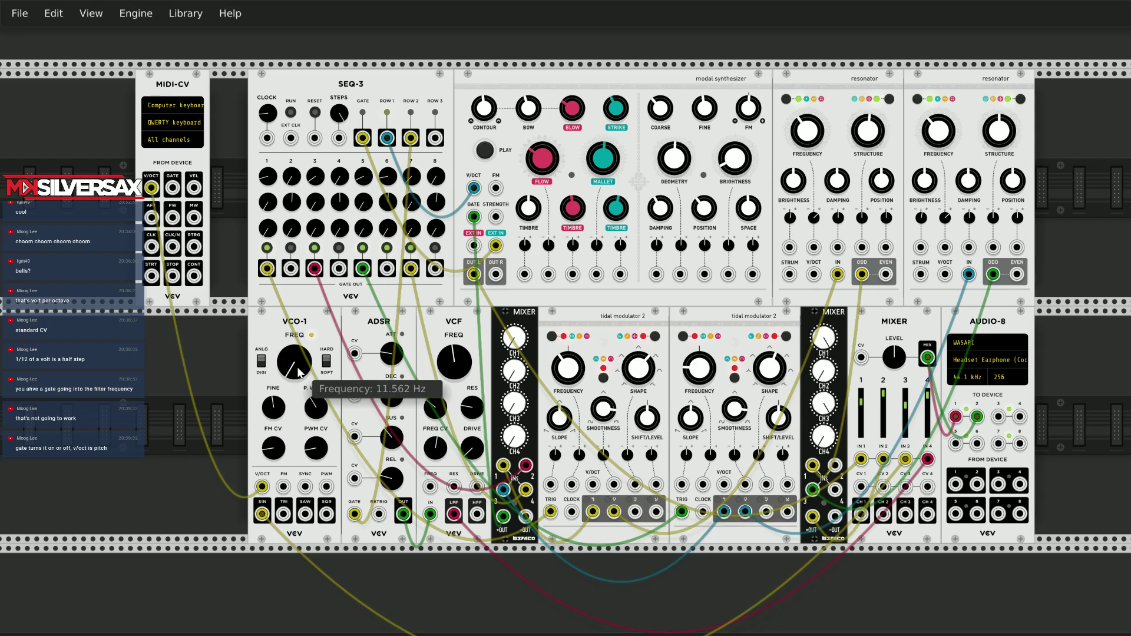
left_click_drag(262, 513, 905, 459)
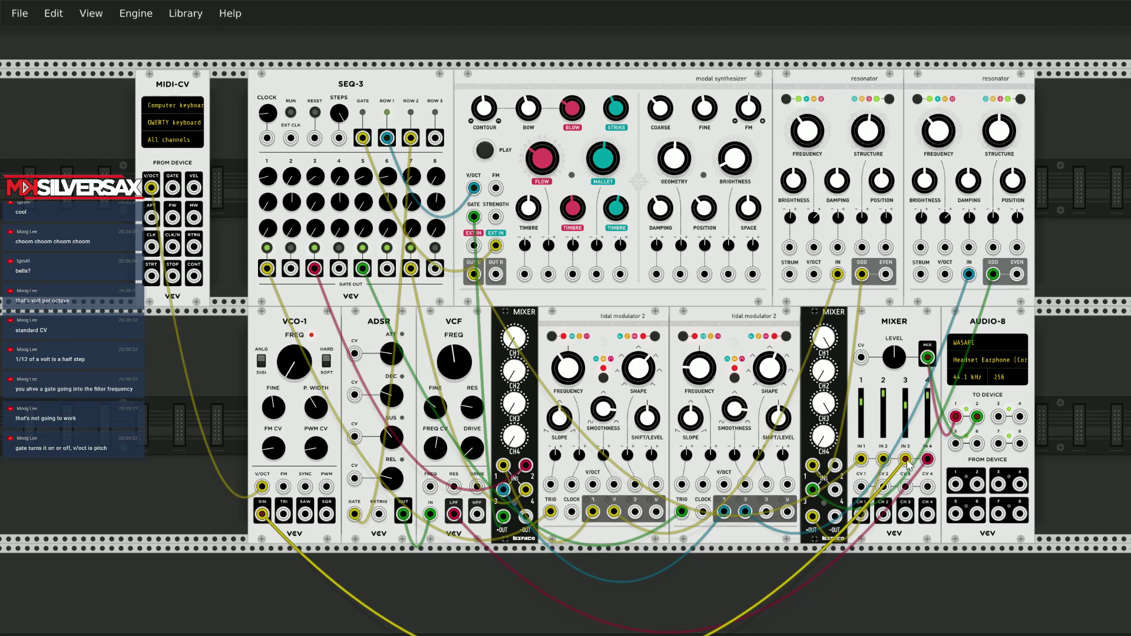
left_click_drag(905, 460, 430, 486)
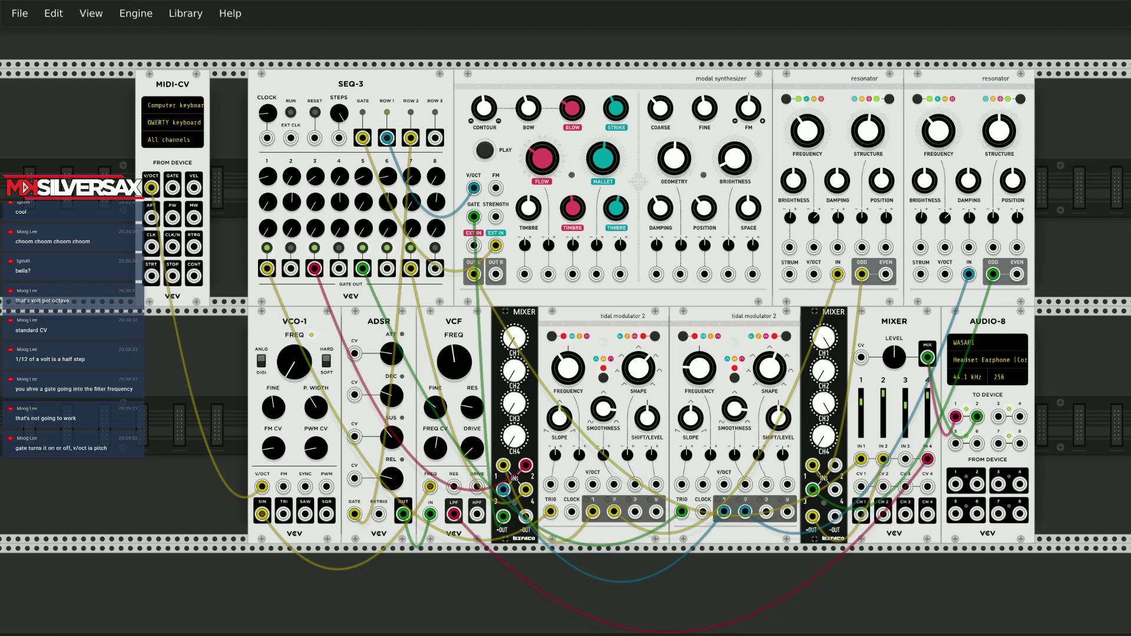
mouse_move(298, 207)
left_click_drag(262, 514, 430, 488)
Duplicate the ADSR module and place the copy in the empty row directly below the original.
scroll(284, 492, "left", 2)
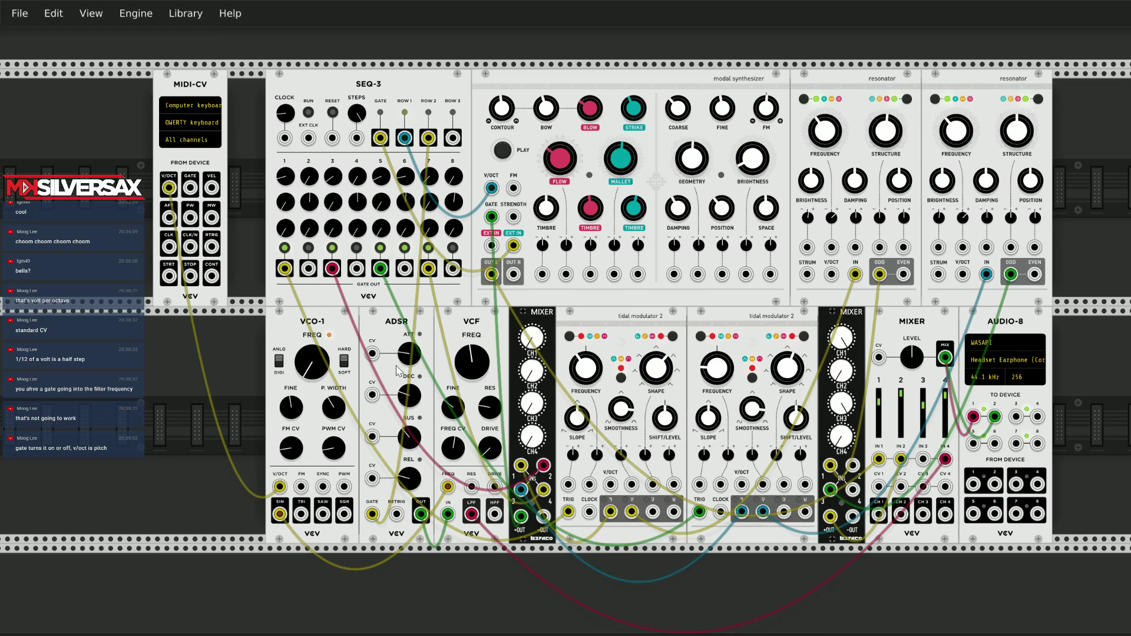
scroll(397, 370, "down", 5)
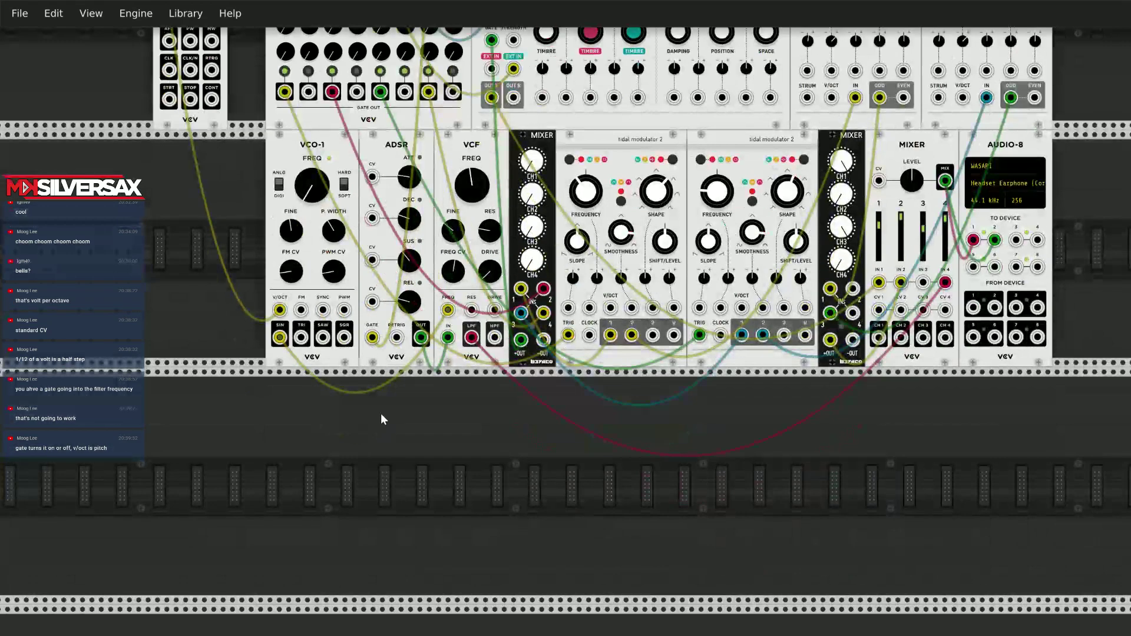
right_click(383, 140)
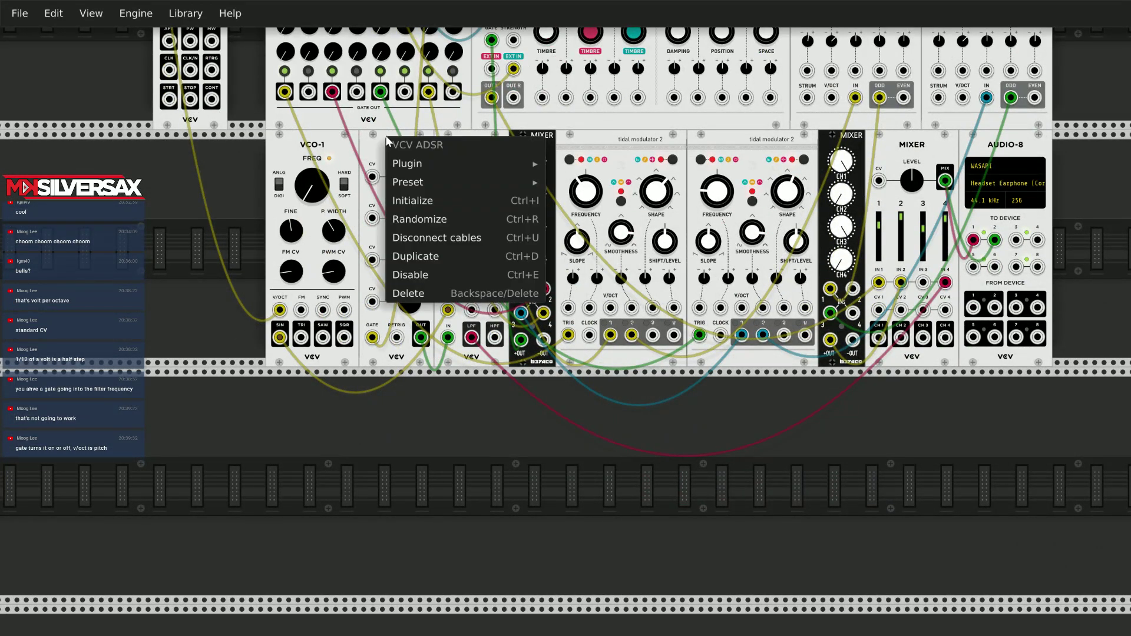
left_click(469, 257)
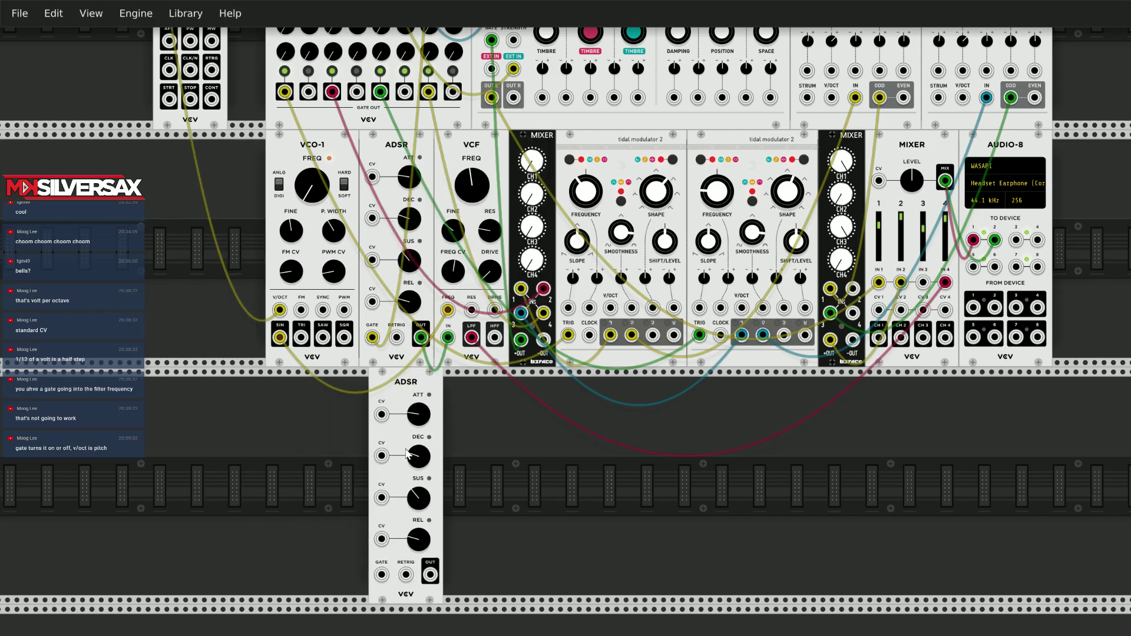
left_click(408, 455)
scroll(233, 478, "up", 3)
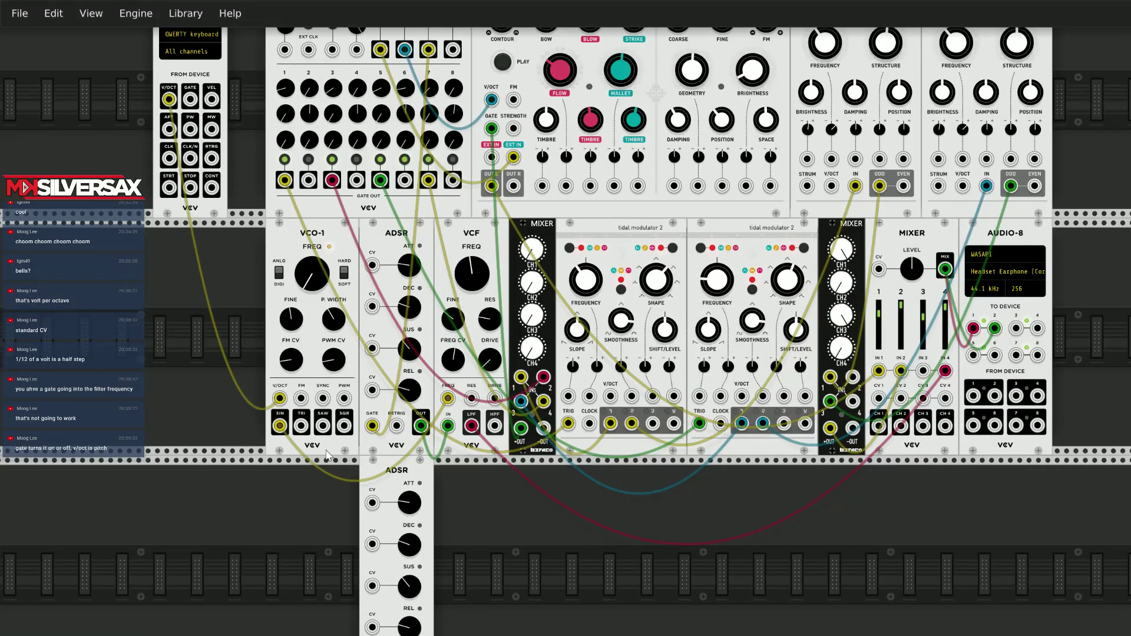
Move the MIDI-CV module to the lower row beneath VCO-1, beside the duplicated ADSR.
scroll(164, 314, "up", 6)
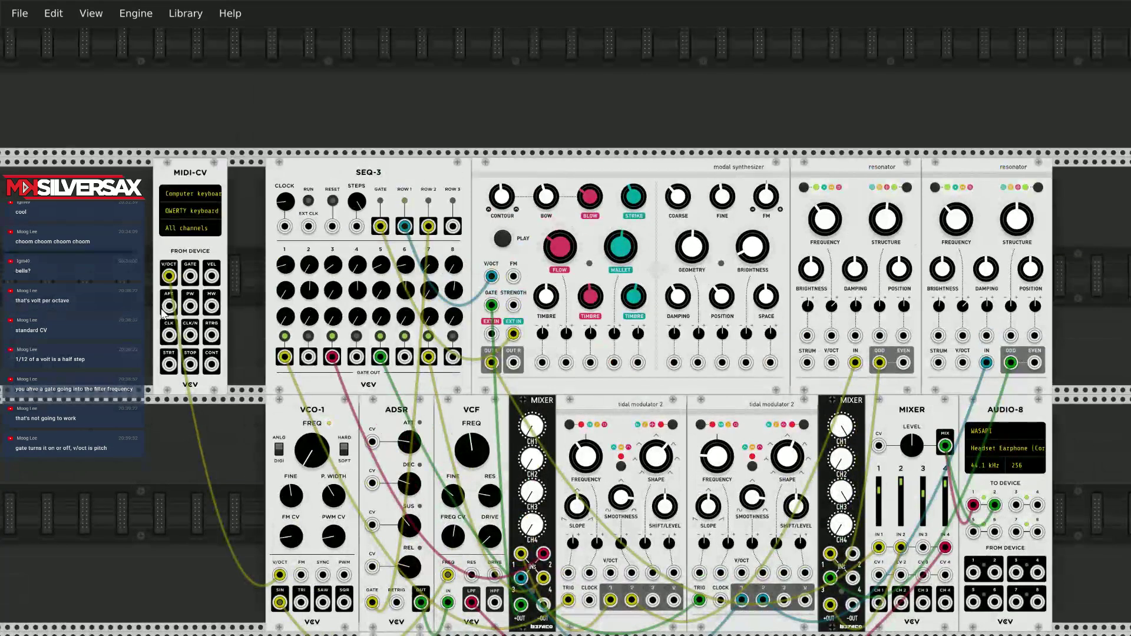
scroll(164, 309, "down", 7)
scroll(164, 308, "up", 6)
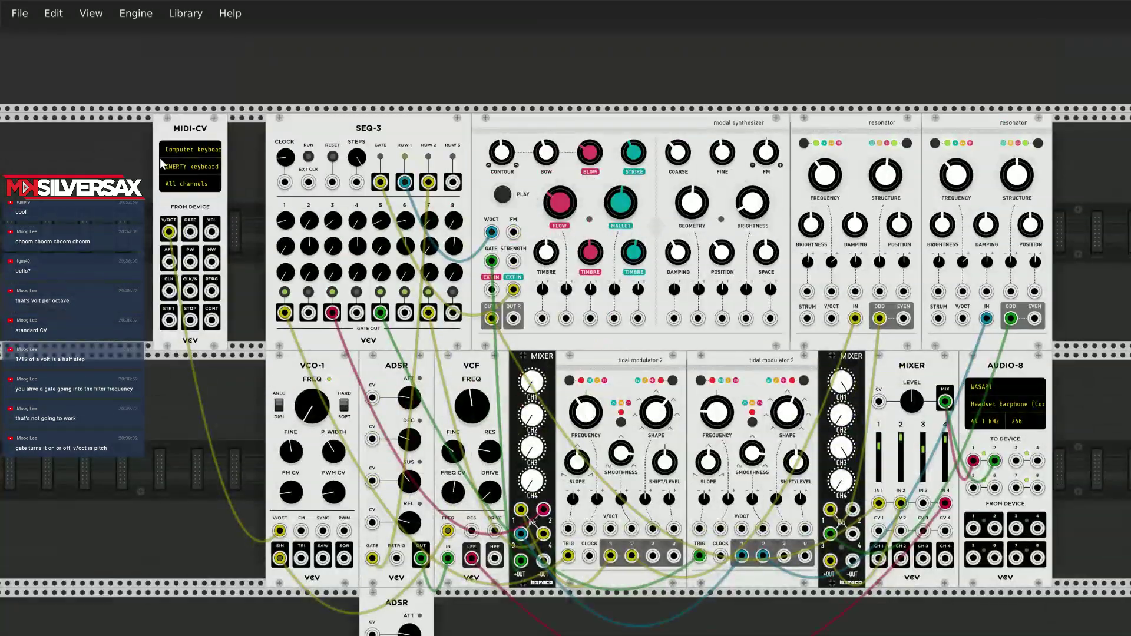
left_click_drag(183, 117, 202, 592)
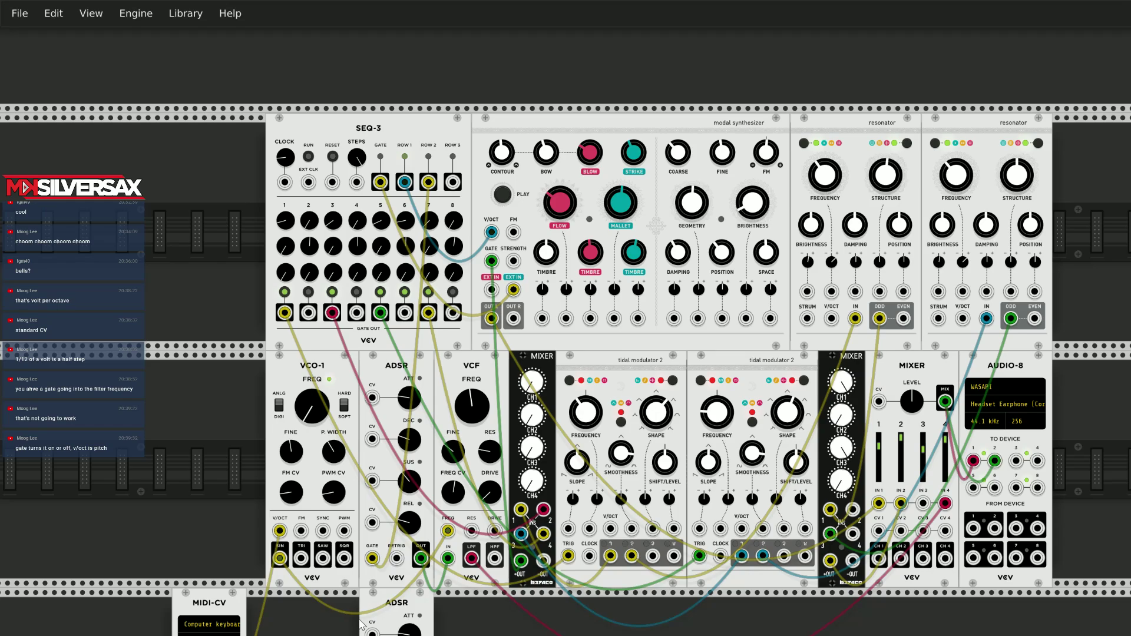
left_click_drag(361, 623, 348, 604)
scroll(465, 619, "down", 10)
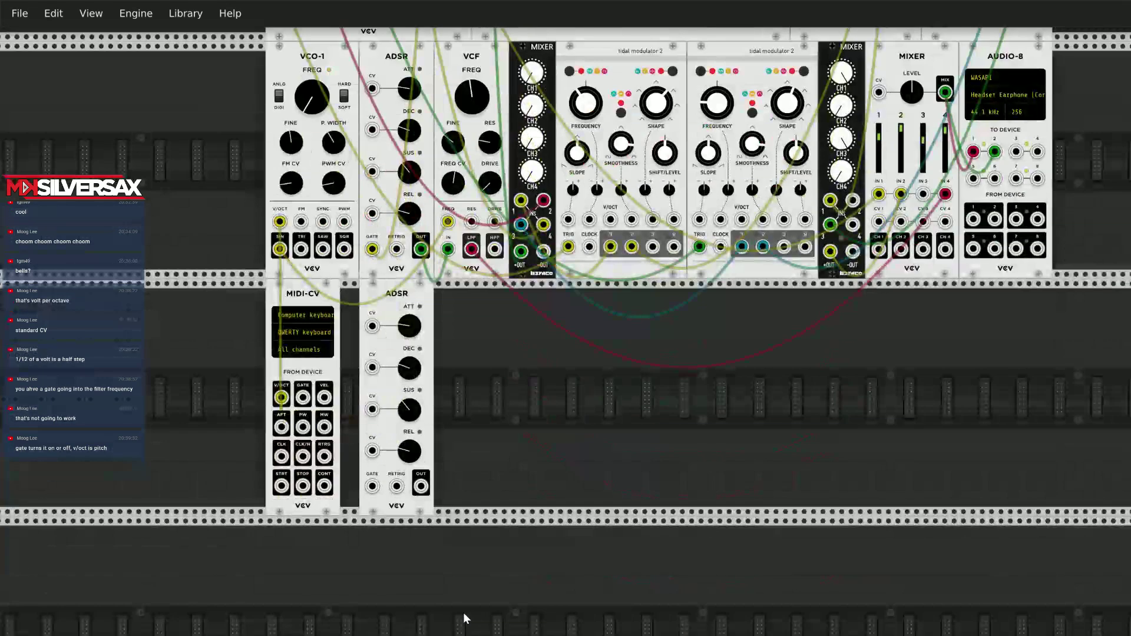
Disconnect MIDI-CV's V/OCT cable from VCO-1 and patch MIDI-CV's GATE output to the lower ADSR's GATE input.
left_click_drag(280, 221, 231, 430)
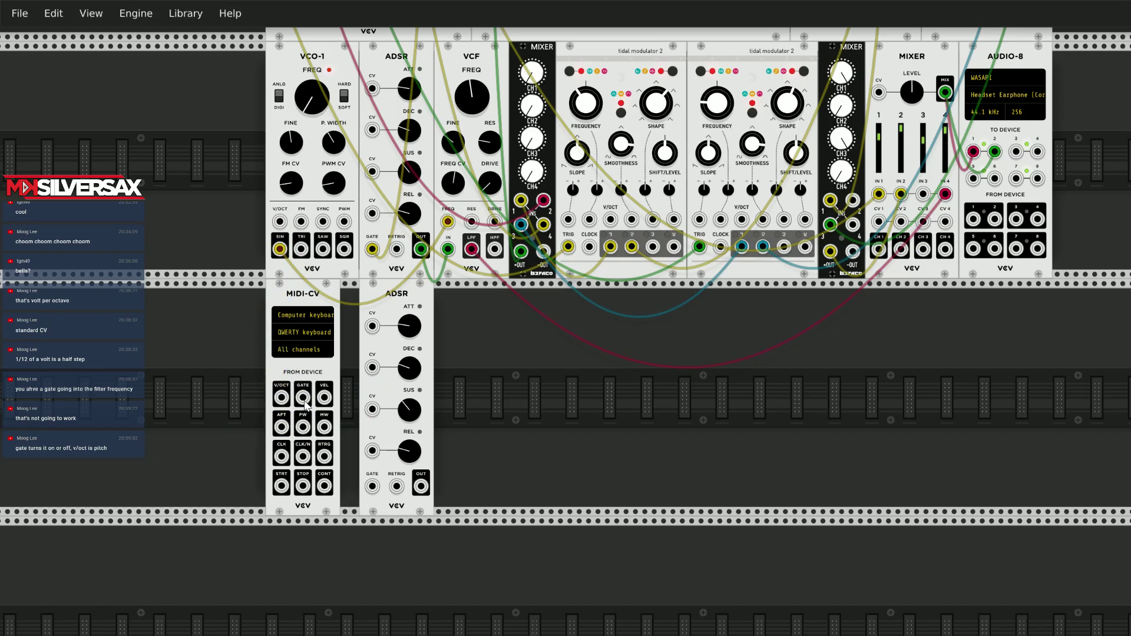
scroll(517, 465, "down", 3)
left_click_drag(303, 309, 373, 398)
scroll(466, 400, "up", 3)
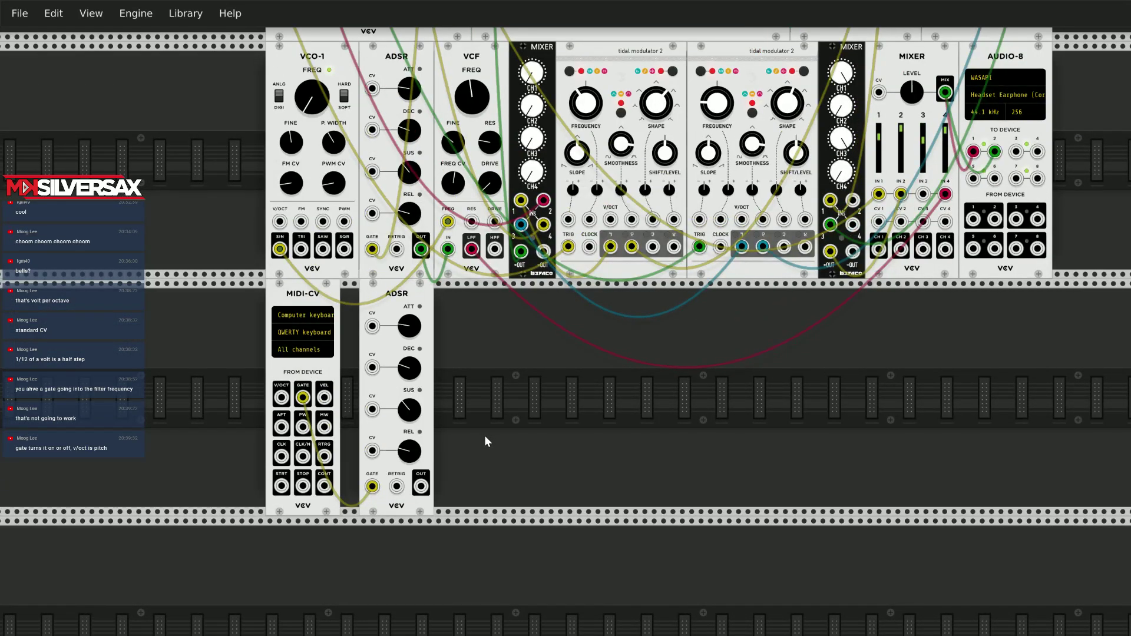
Patch the lower ADSR's OUT to the VCV MIXER's IN 3 and MIDI-CV's V/OCT output to VCO-1's V/OCT input.
scroll(482, 446, "up", 3)
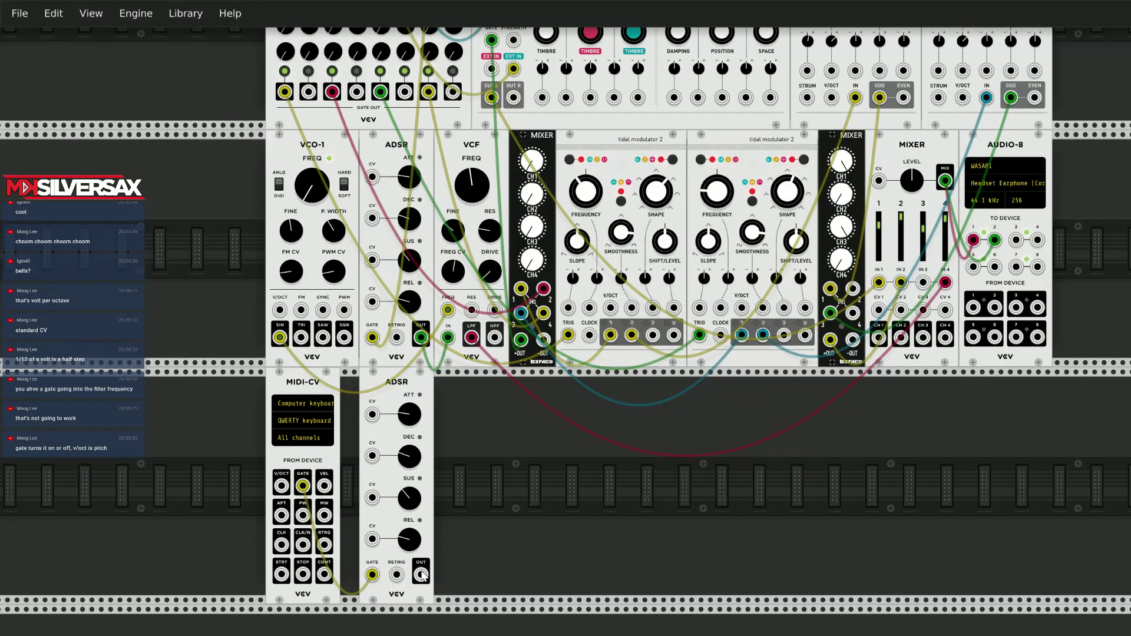
left_click_drag(422, 575, 925, 284)
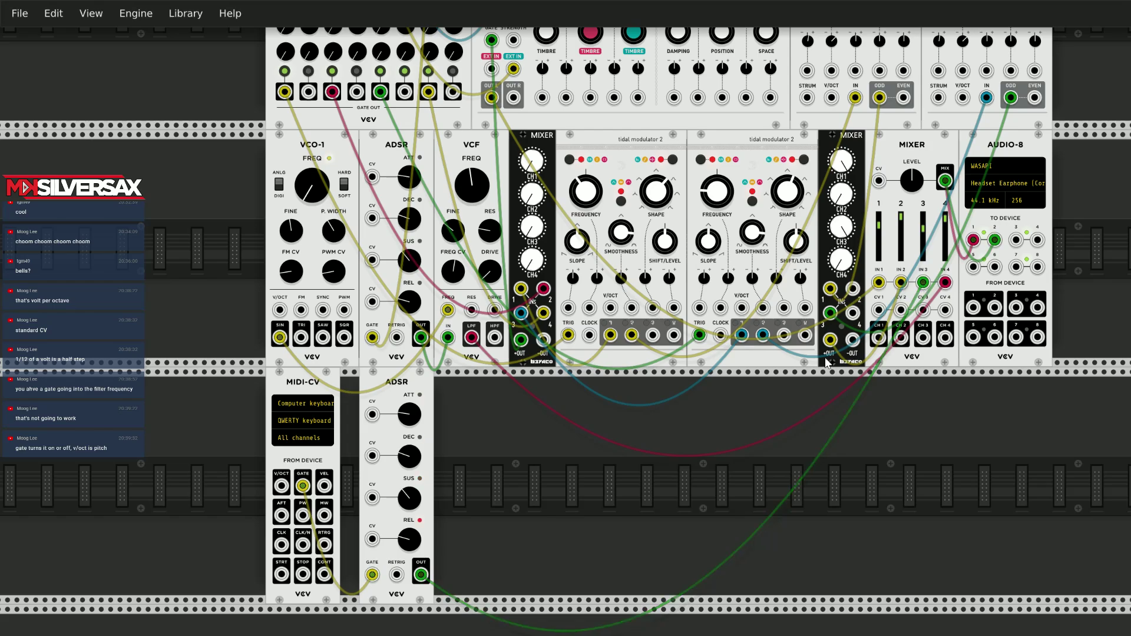
mouse_move(303, 489)
left_mouse_down()
mouse_move(318, 513)
mouse_move(364, 495)
mouse_move(325, 486)
mouse_move(316, 583)
mouse_move(330, 521)
mouse_move(302, 484)
left_mouse_up()
left_click_drag(282, 488, 279, 310)
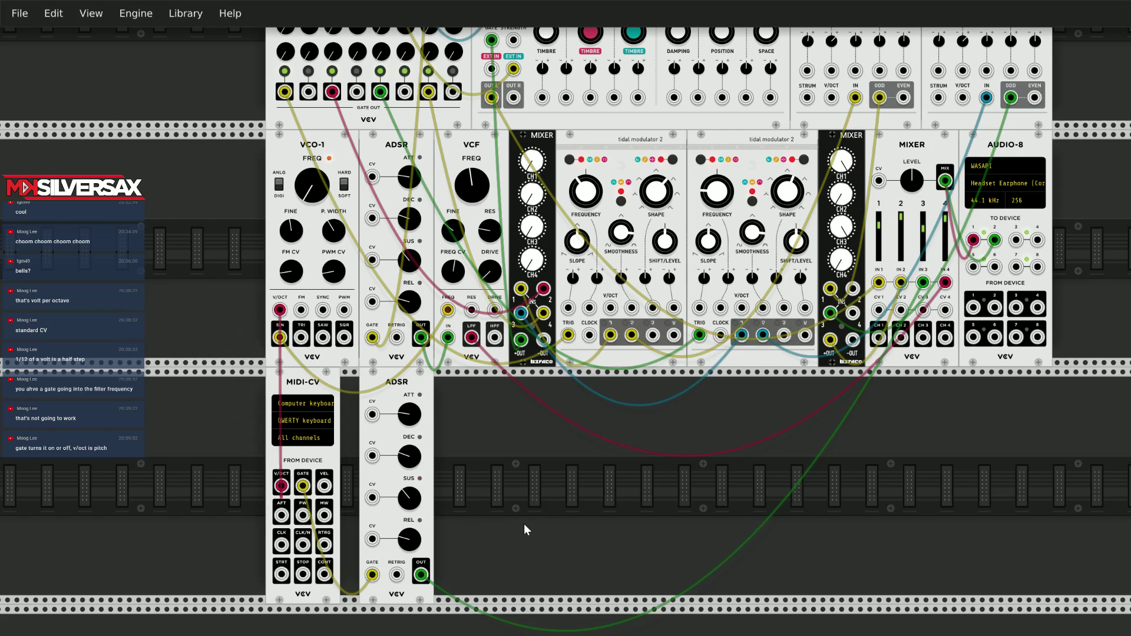
left_click_drag(279, 337, 447, 310)
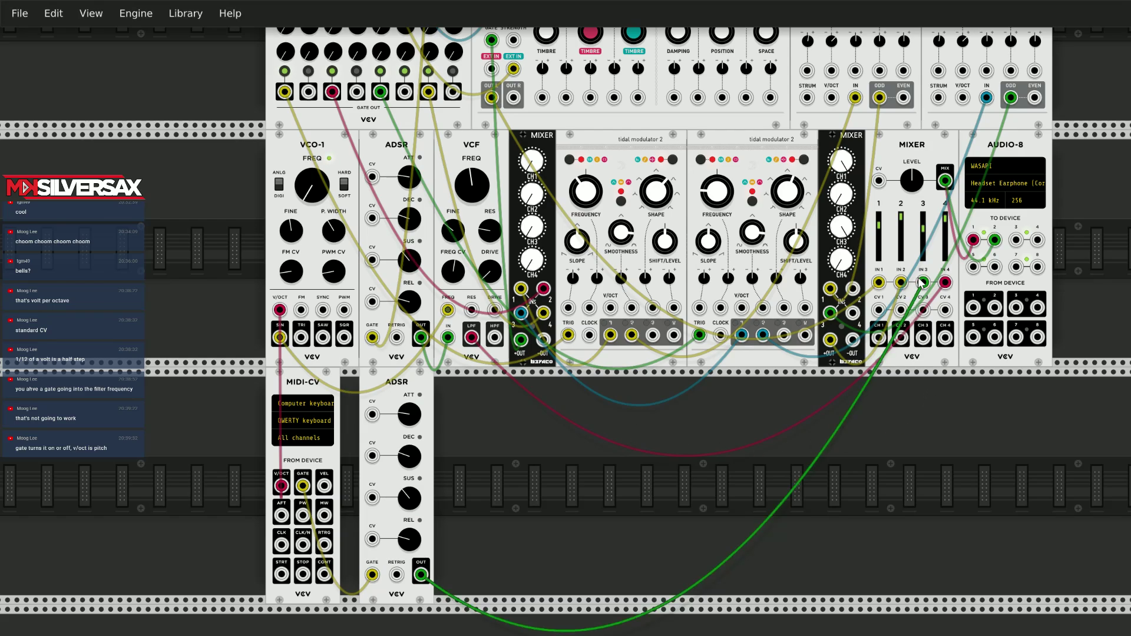
Disconnect the lower ADSR's OUT cable from the VCV MIXER's IN 3.
left_click_drag(924, 282, 488, 581)
scroll(537, 533, "up", 1)
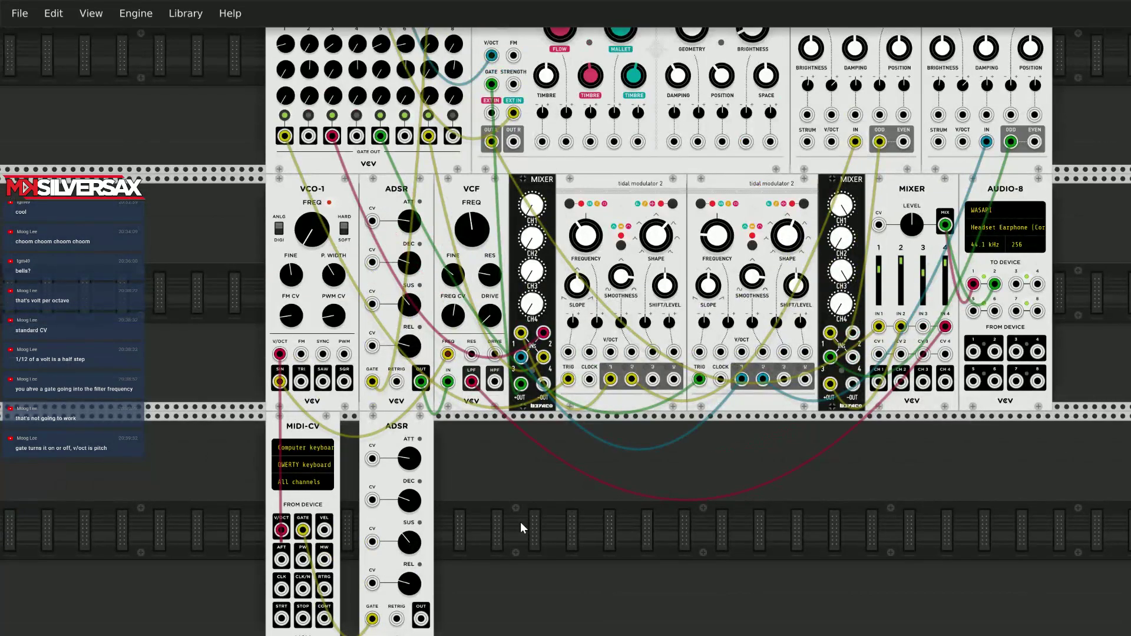
scroll(521, 522, "down", 1)
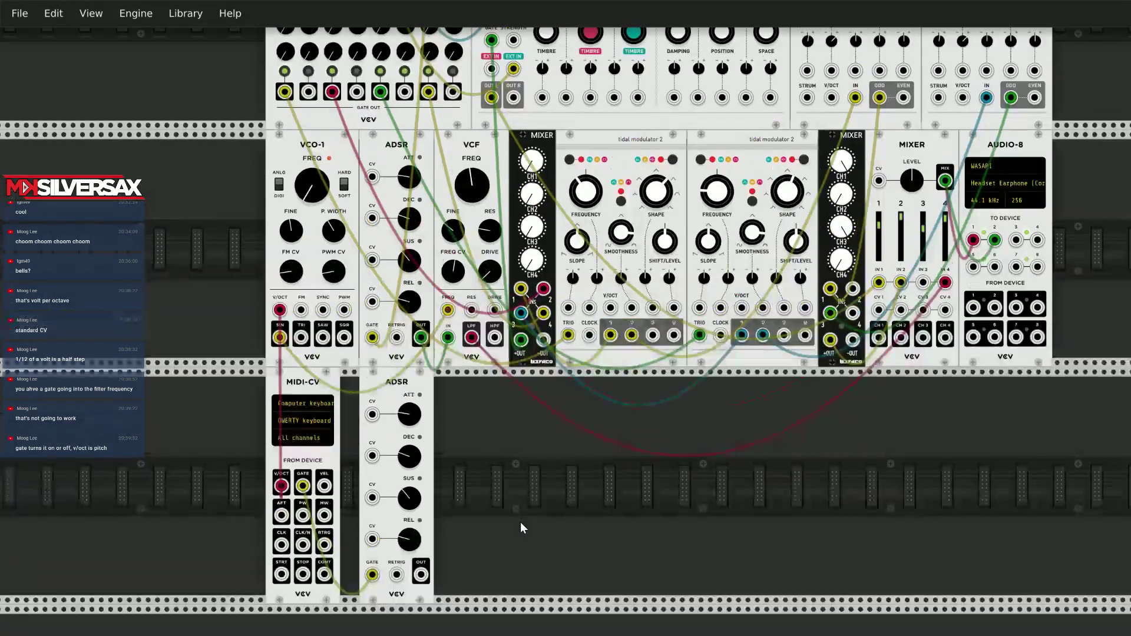
scroll(521, 521, "up", 1)
scroll(521, 526, "down", 1)
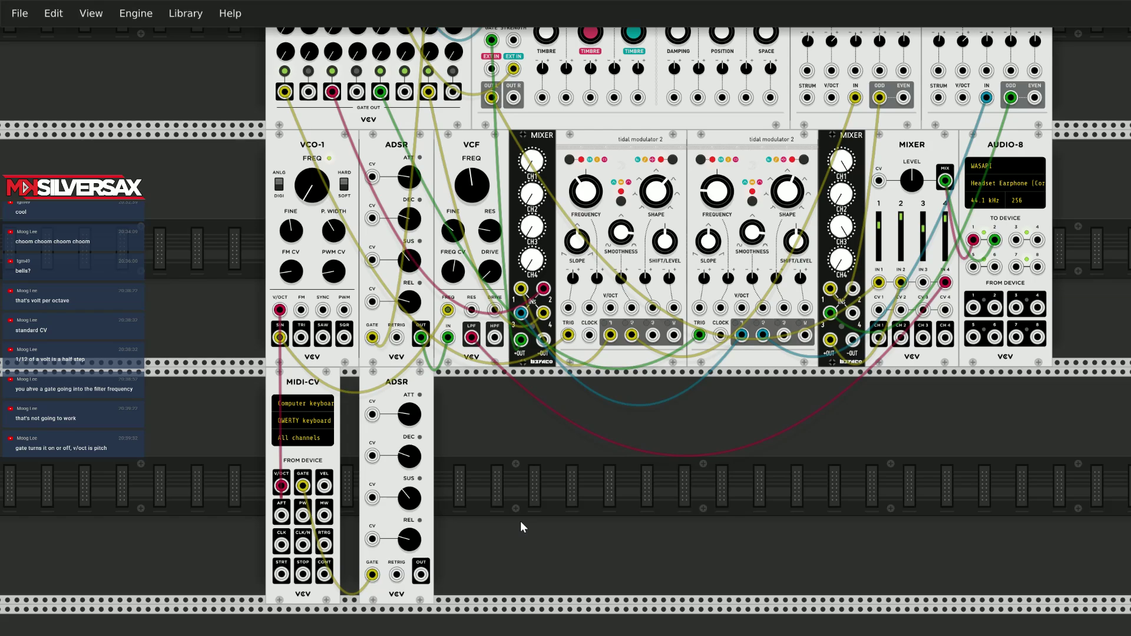
Play a repeated note from the computer keyboard to test VCO-1's pitch control through MIDI-CV.
scroll(521, 526, "down", 1)
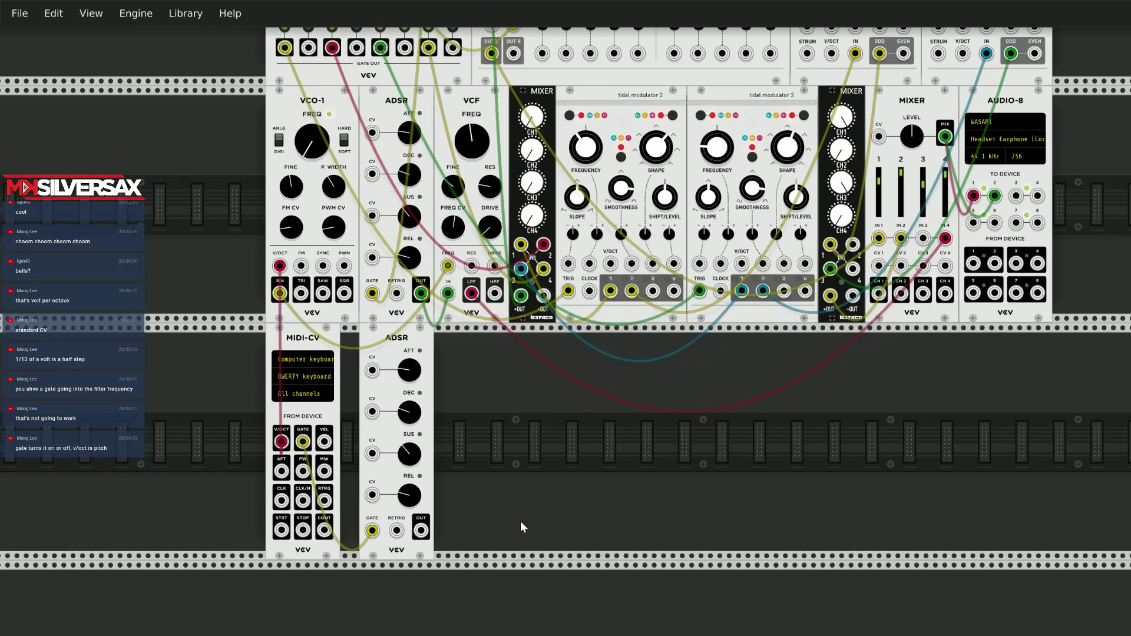
key("z")
key("z")
key("z")
key("z")
scroll(500, 520, "up", 1)
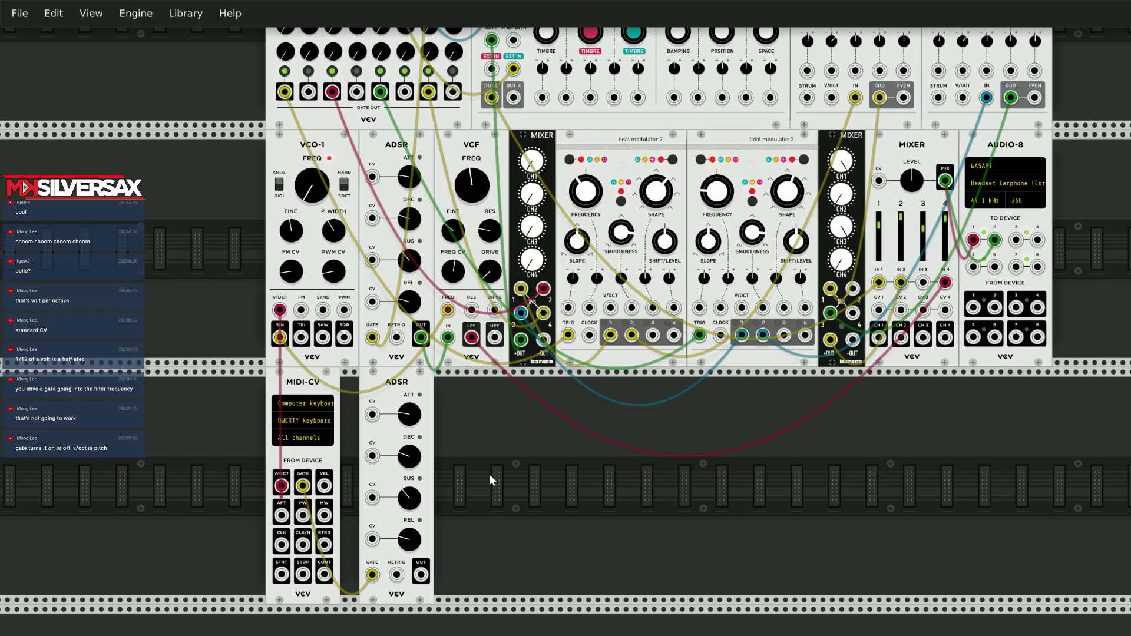
Patch VCO-1's SIN to the VCV MIXER's IN 3 instead of the VCF's FREQ, and move the upper ADSR's OUT cable from the VCF's IN to CV 3.
left_click_drag(280, 337, 584, 475)
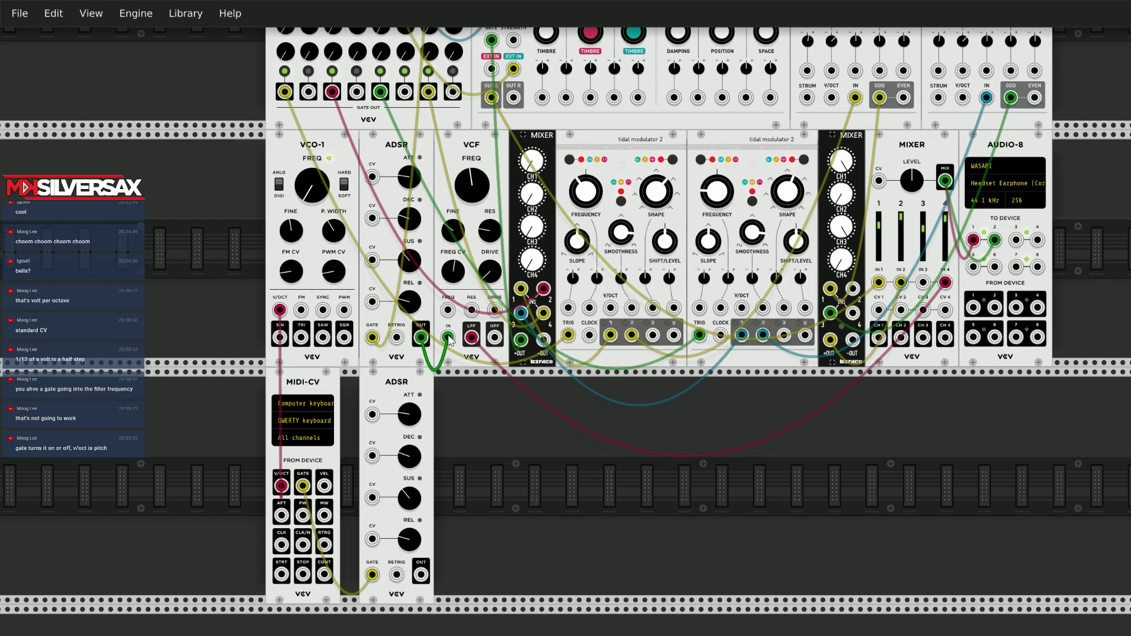
left_click_drag(448, 338, 925, 309)
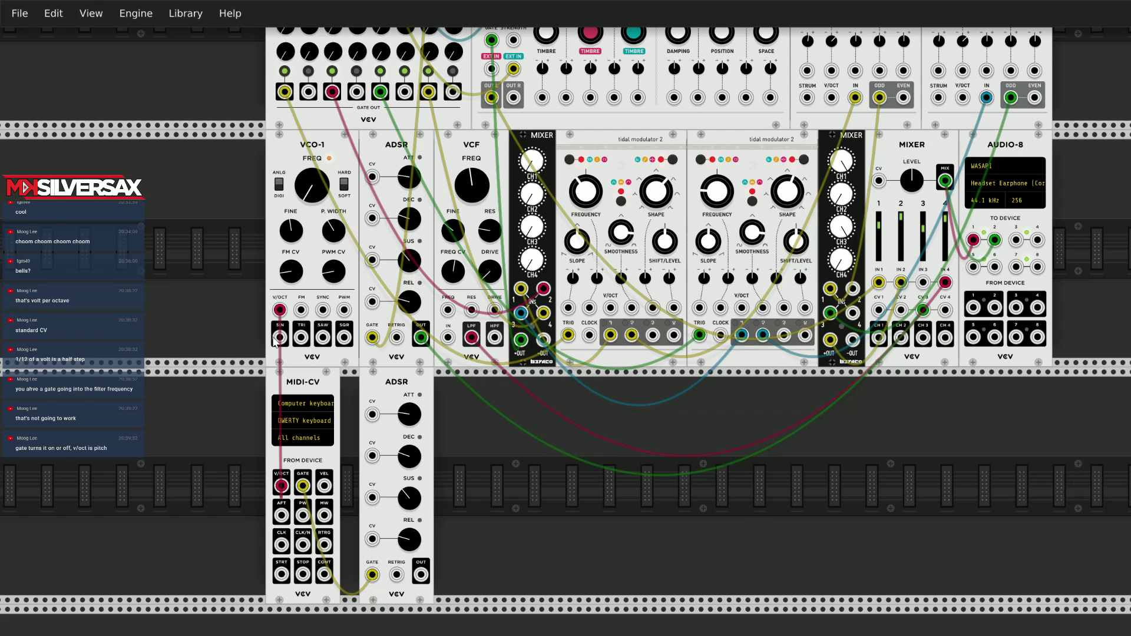
left_click_drag(280, 337, 924, 282)
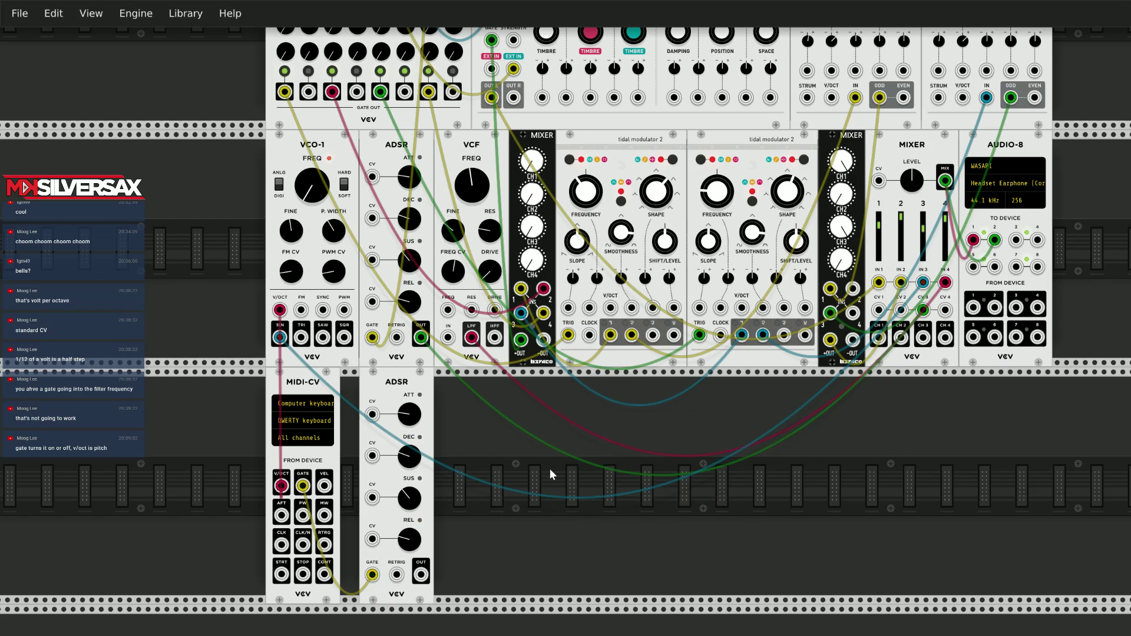
scroll(483, 495, "down", 2)
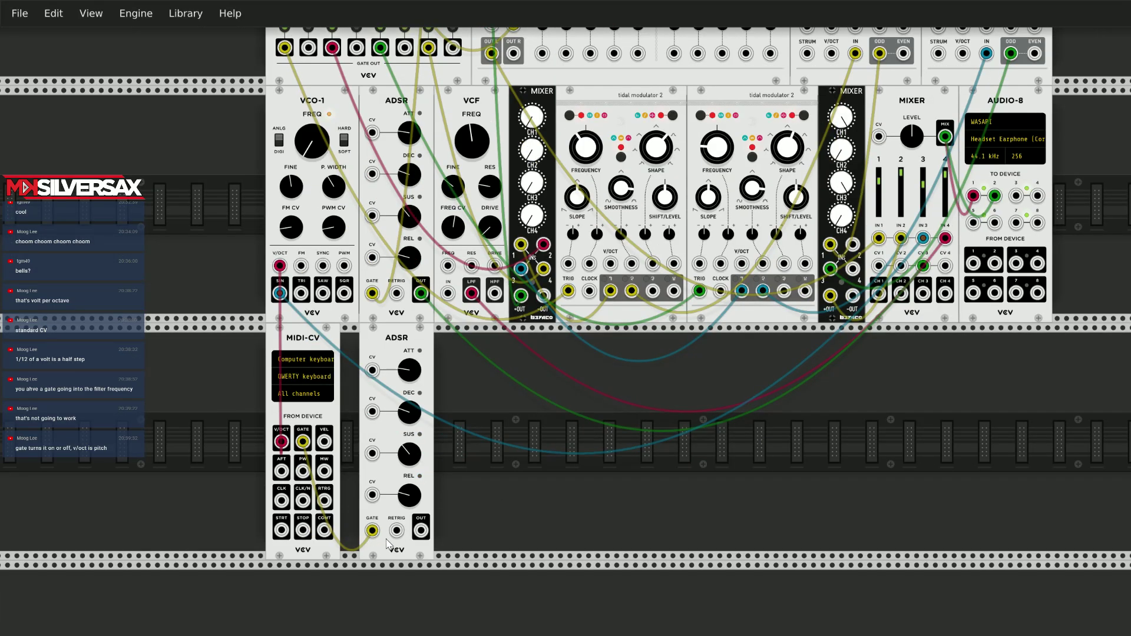
scroll(377, 545, "up", 2)
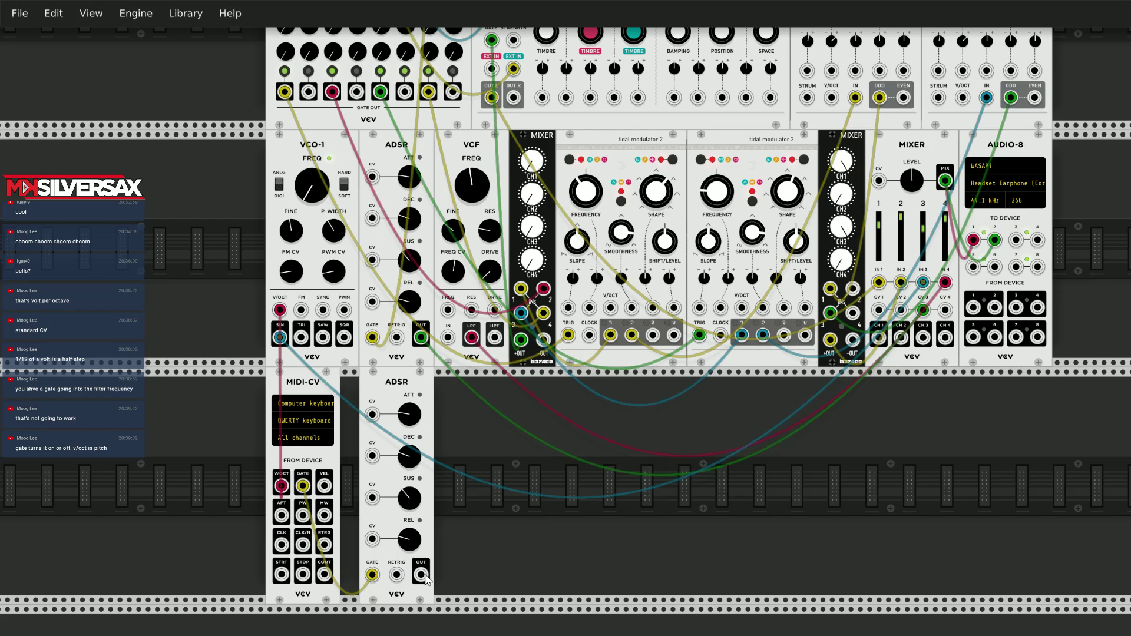
left_click_drag(424, 577, 483, 518)
mouse_move(411, 462)
left_click_drag(421, 337, 923, 311)
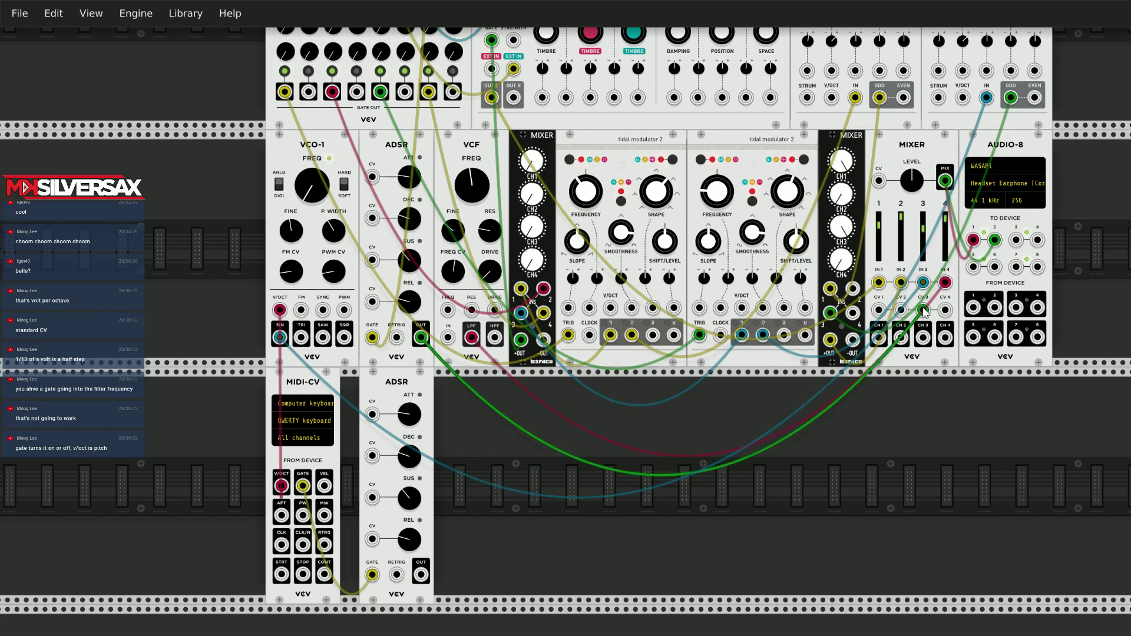
left_click_drag(925, 312, 924, 313)
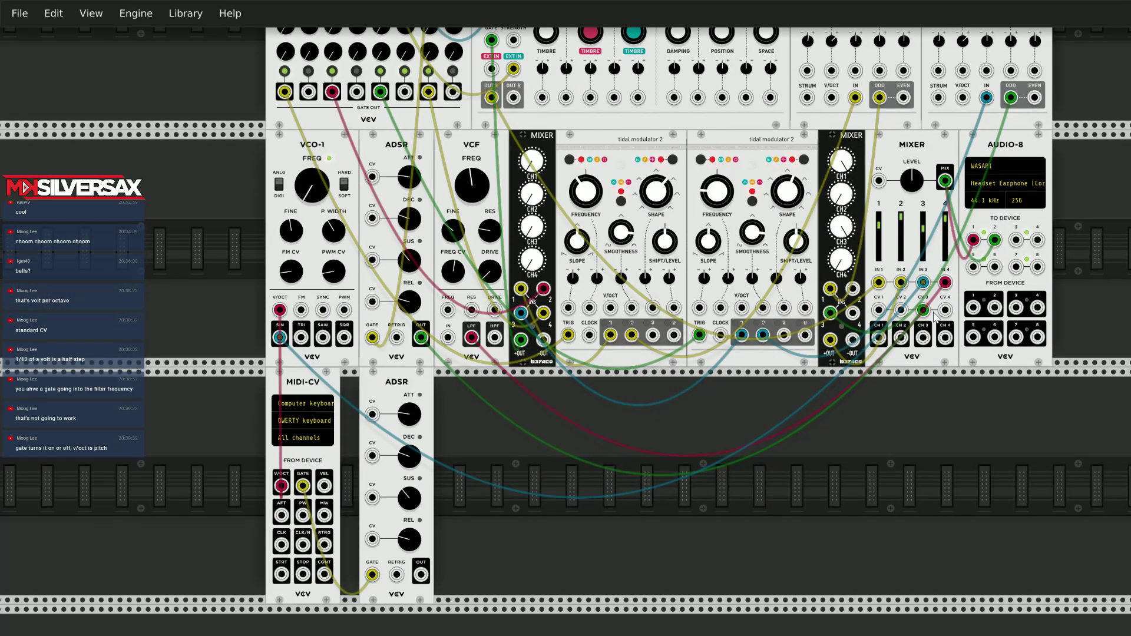
Return the upper ADSR's OUT cable from the VCV MIXER's CV 3 to the VCF's IN, and patch the lower ADSR's OUT to CV 3.
left_click_drag(923, 310, 448, 338)
left_click_drag(422, 581, 923, 310)
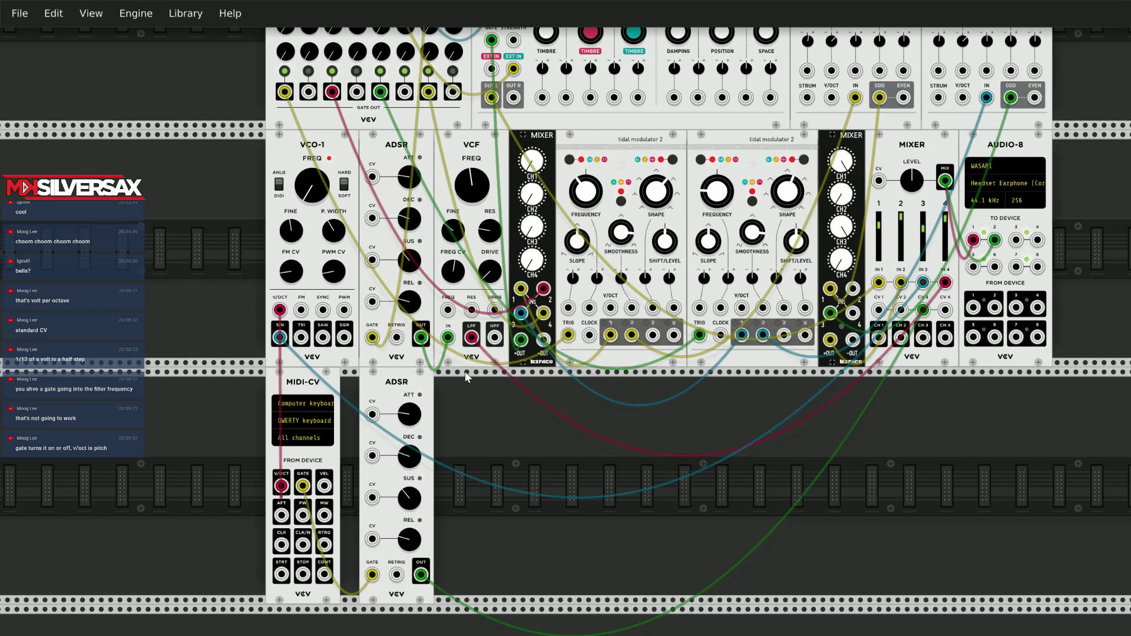
left_click_drag(448, 354, 447, 338)
Move the upper ADSR's OUT cable from the VCF's IN to its FREQ input, and disconnect the VCF's LPF cable from the VCV MIXER's IN 4.
scroll(495, 461, "up", 2)
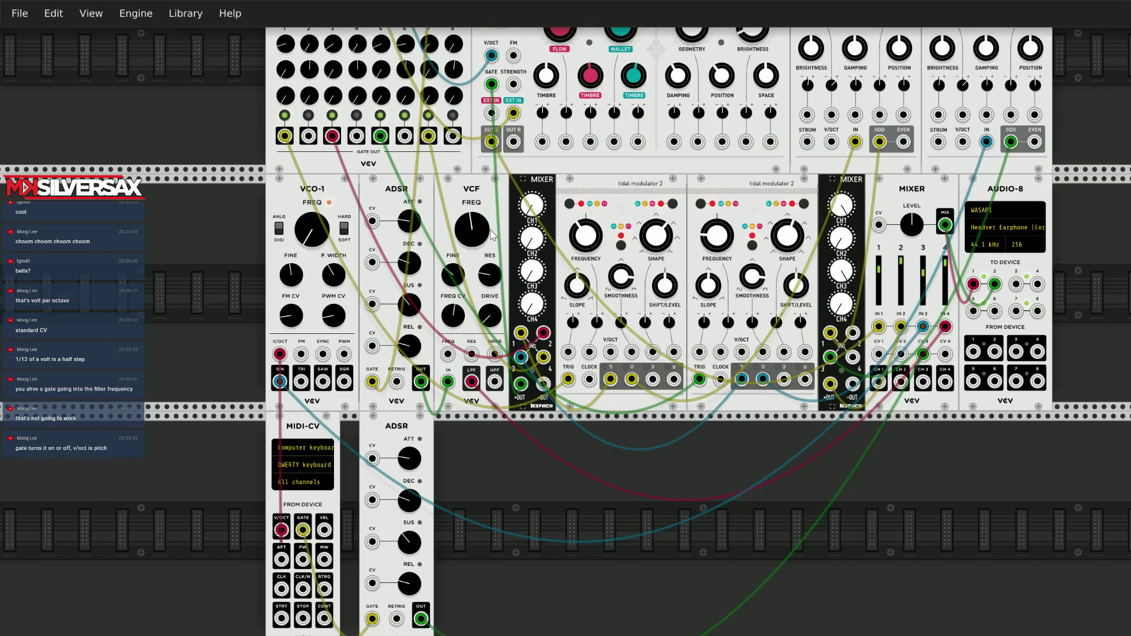
mouse_move(473, 221)
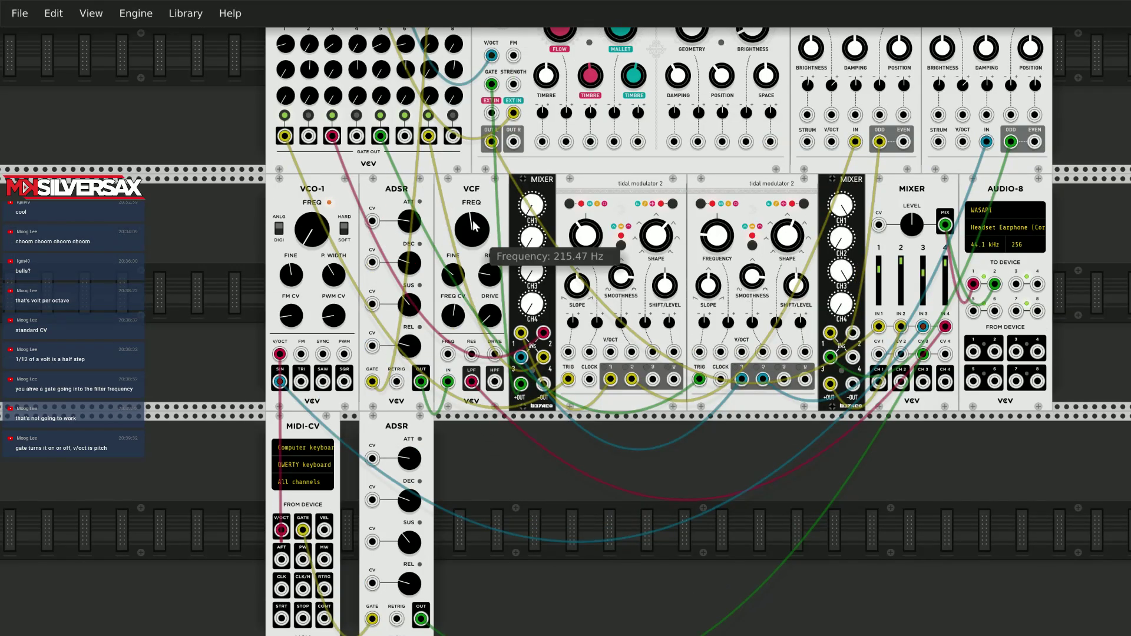
mouse_move(408, 232)
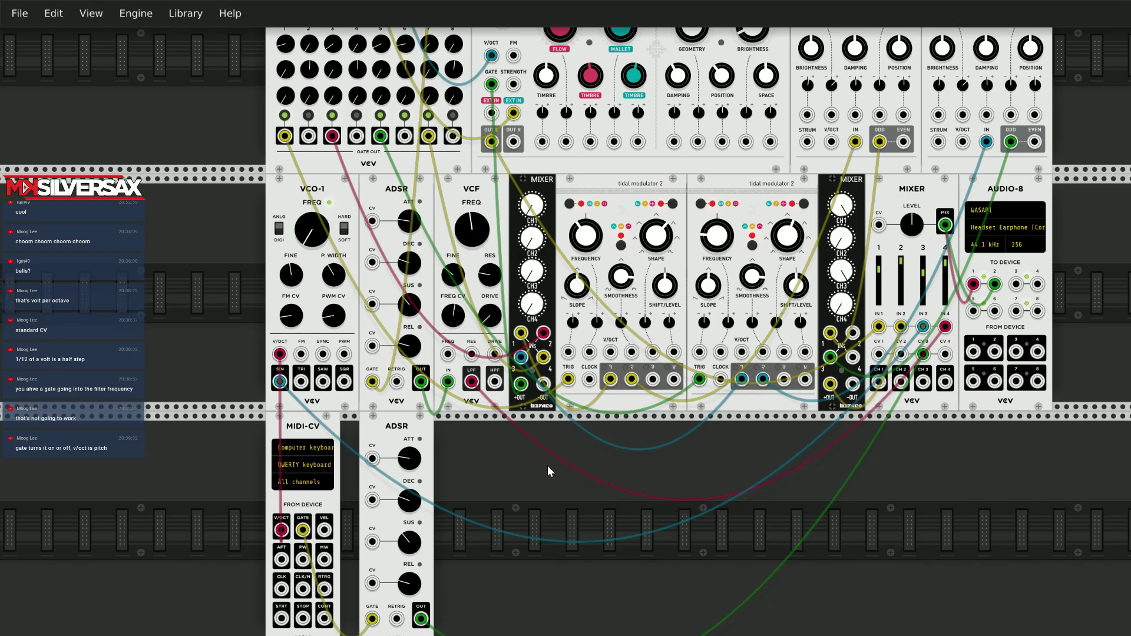
scroll(552, 467, "down", 2)
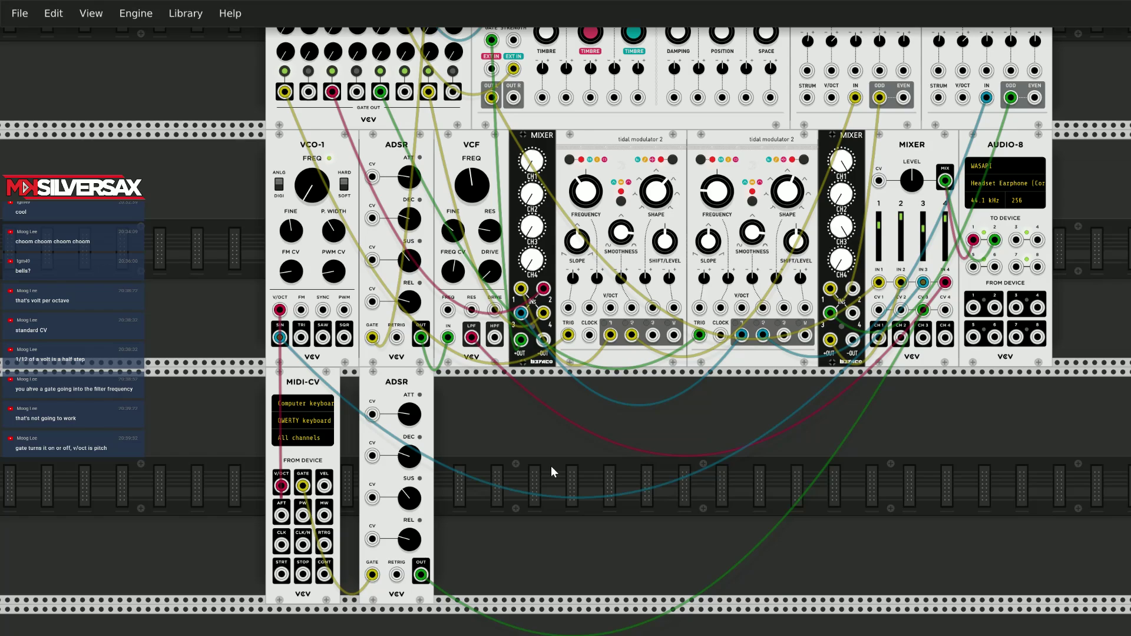
left_click_drag(420, 337, 448, 310)
scroll(475, 479, "up", 2)
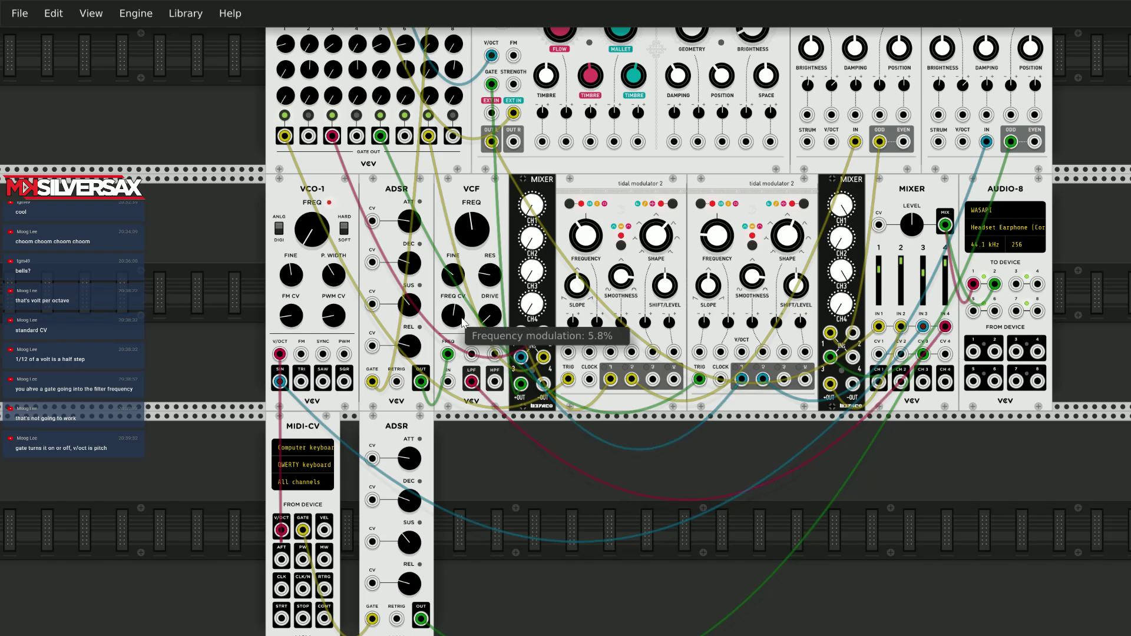
scroll(522, 433, "up", 2)
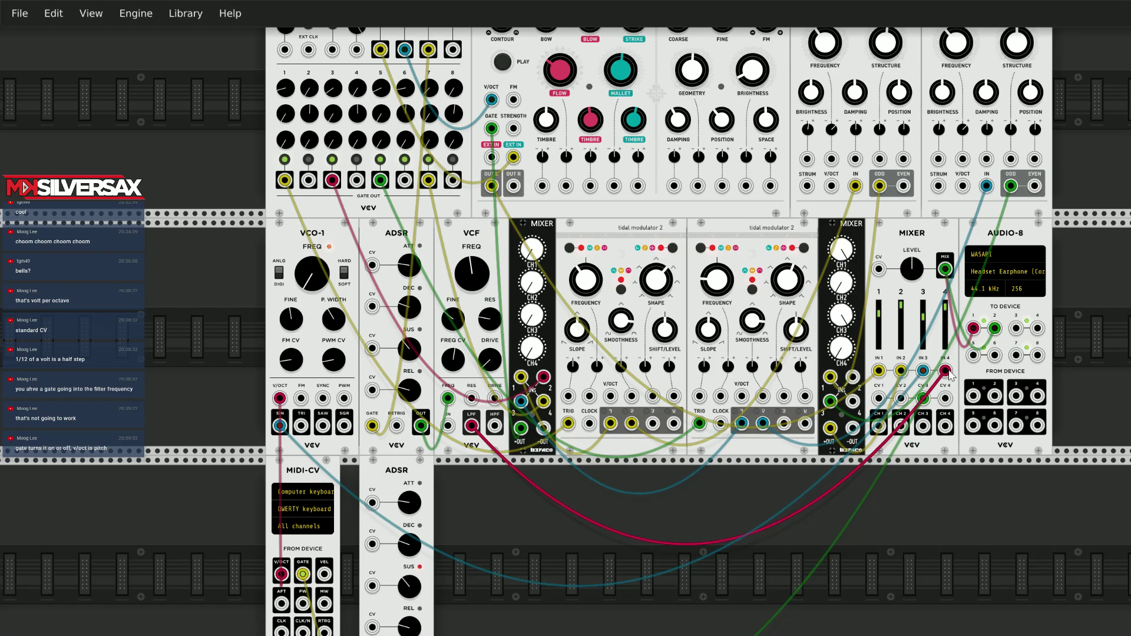
left_click_drag(949, 376, 967, 496)
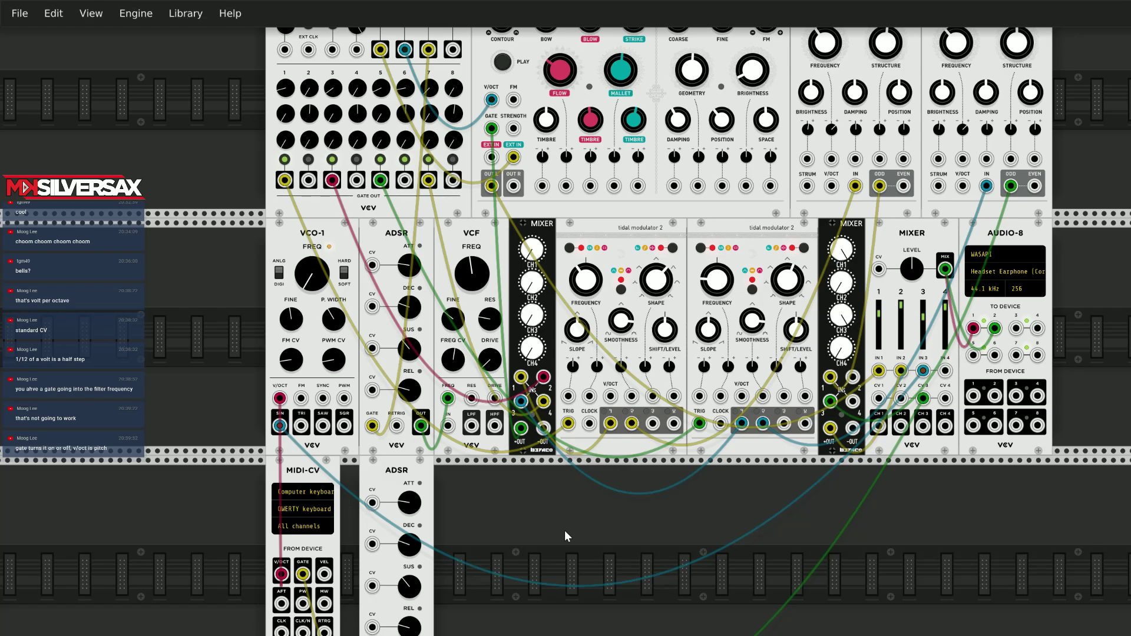
scroll(565, 530, "up", 5)
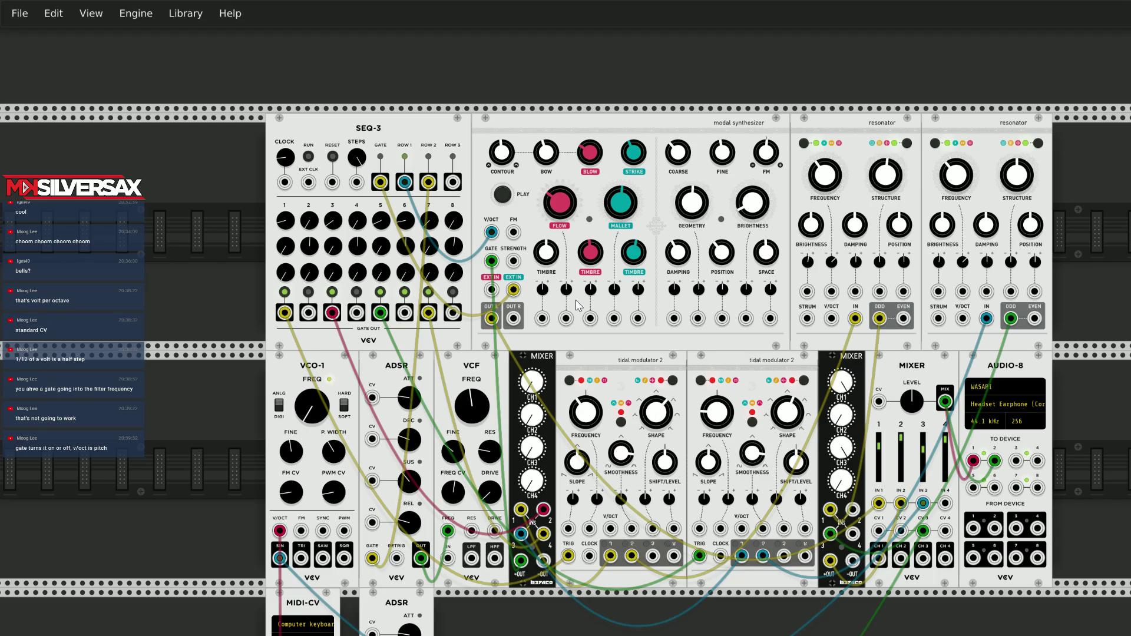
scroll(577, 305, "down", 2)
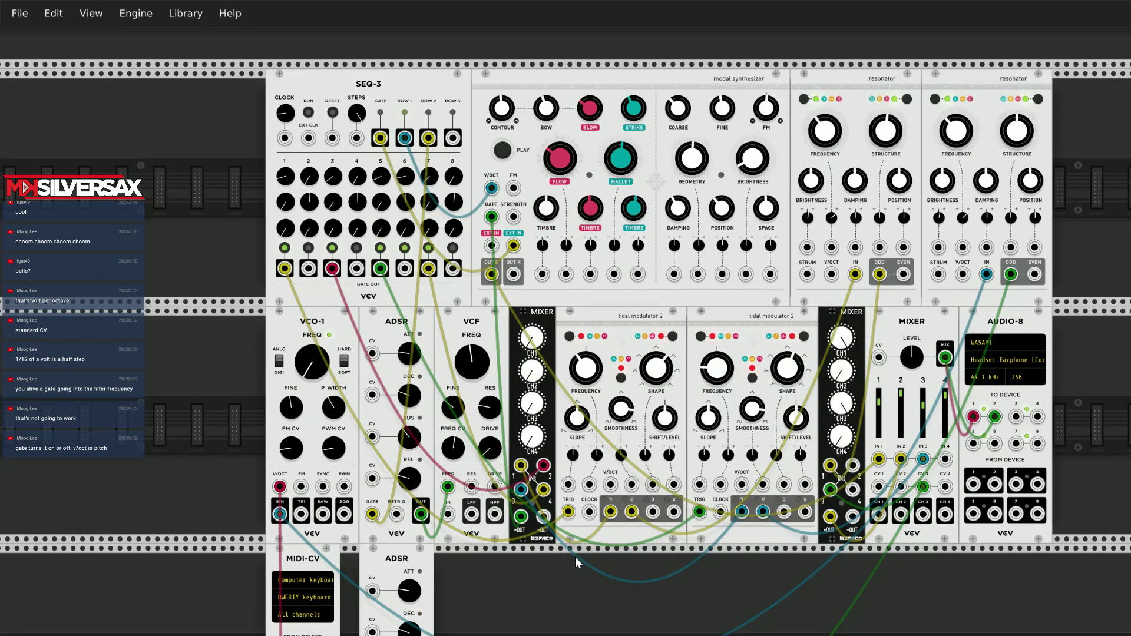
scroll(575, 557, "down", 2)
scroll(571, 558, "down", 6)
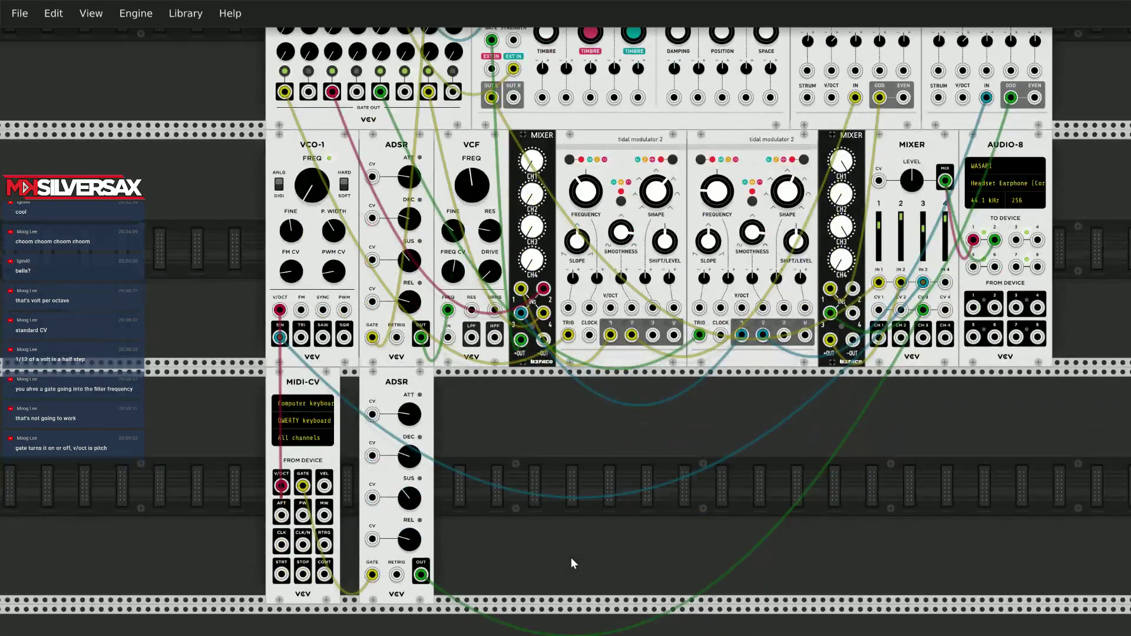
scroll(572, 563, "up", 2)
scroll(573, 562, "down", 2)
scroll(571, 564, "up", 2)
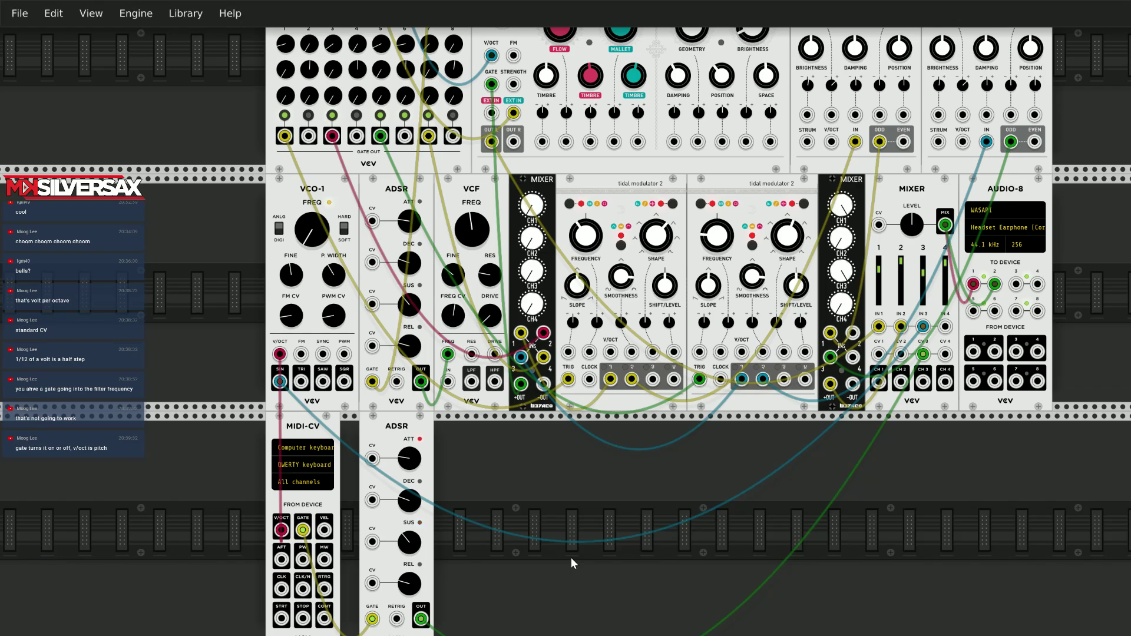
scroll(571, 557, "down", 2)
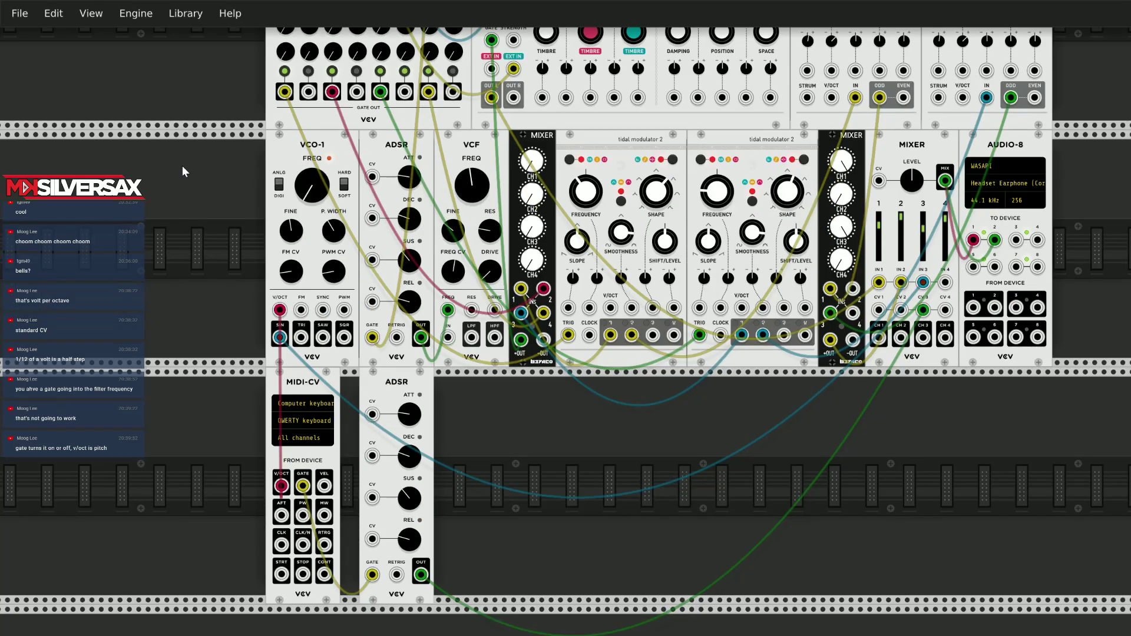
left_click(25, 16)
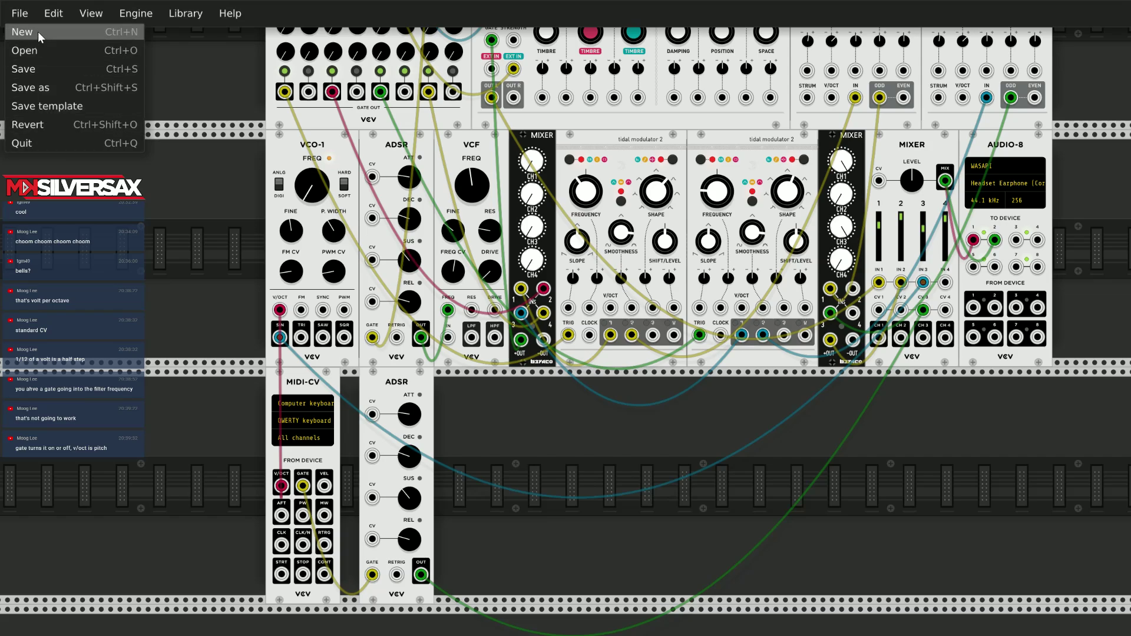
left_click(614, 457)
Play repeated notes from the computer keyboard to test the lower ADSR shaping VCO-1's level in the VCV MIXER.
scroll(545, 449, "down", 1)
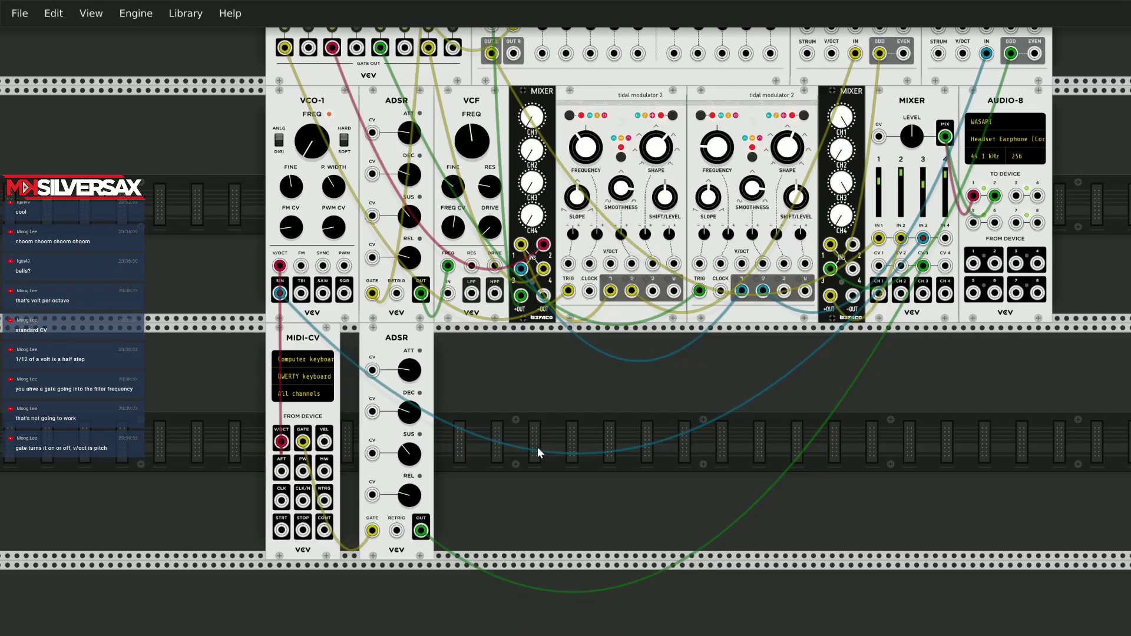
scroll(509, 454, "down", 1)
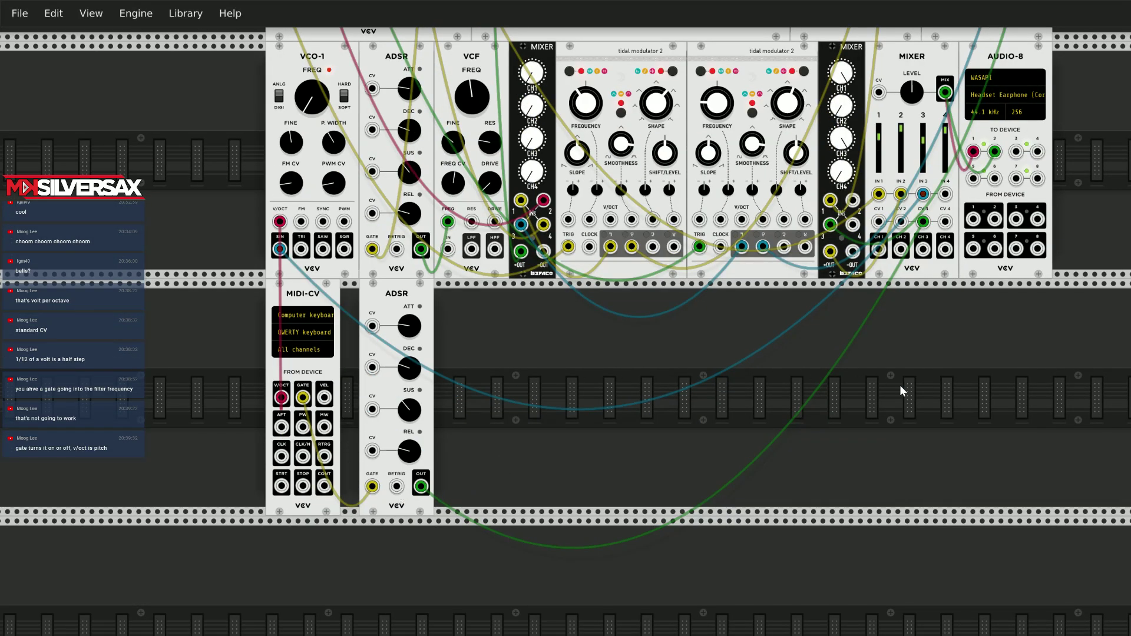
key("z")
key("z")
key("z")
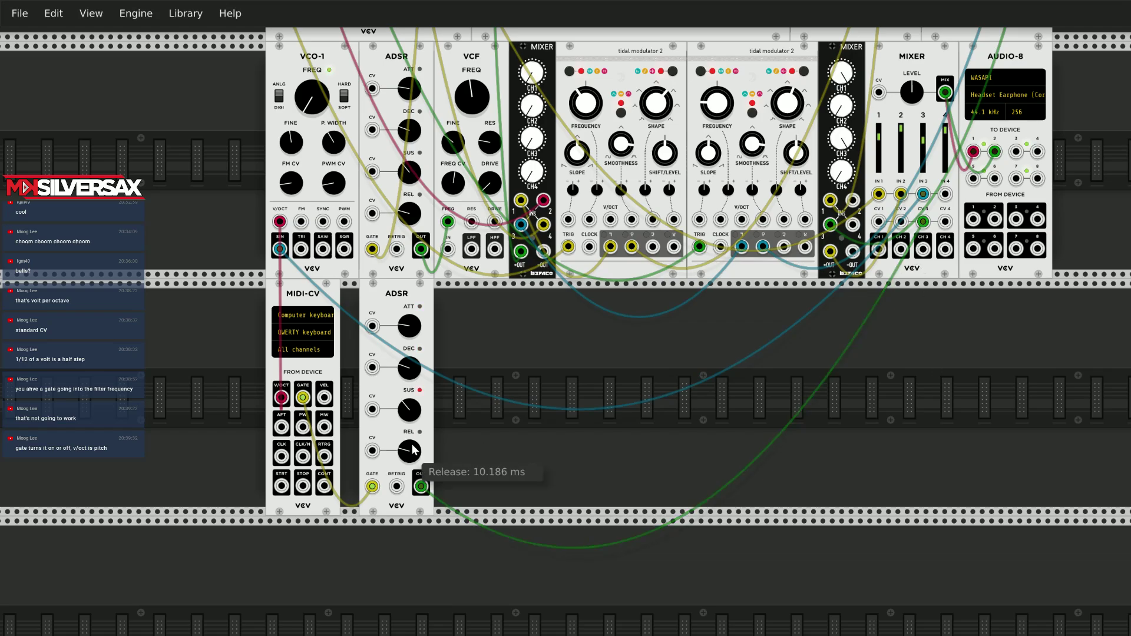
scroll(605, 414, "up", 2)
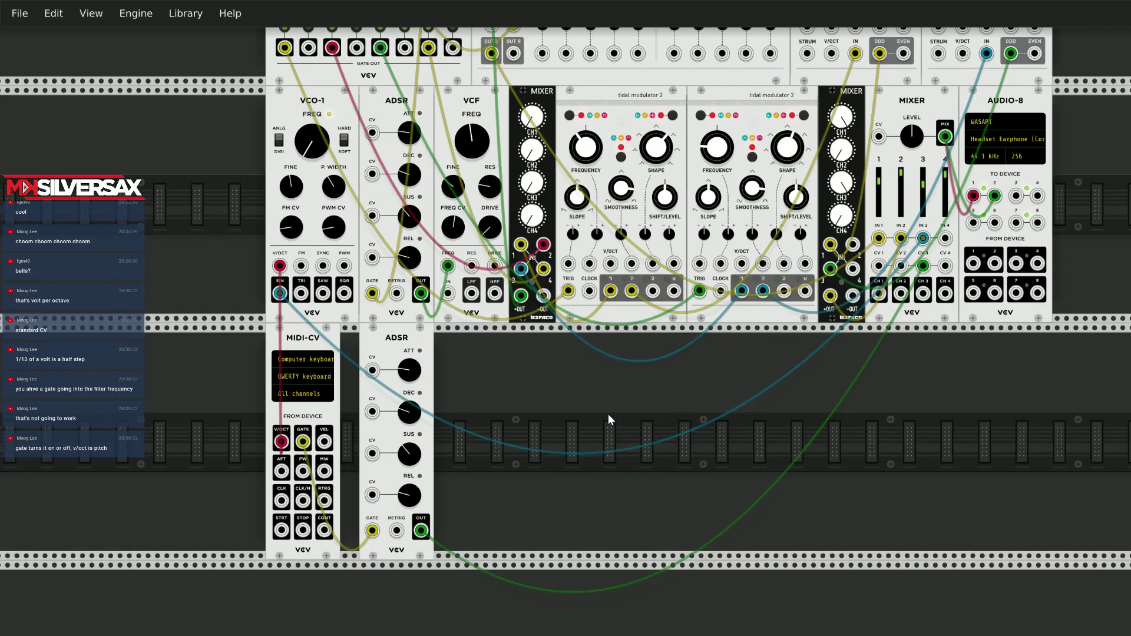
key("z")
key("z")
Run the SEQ-3 sequencer briefly to hear it alongside the keyboard voice, and stop it again.
scroll(802, 341, "up", 5)
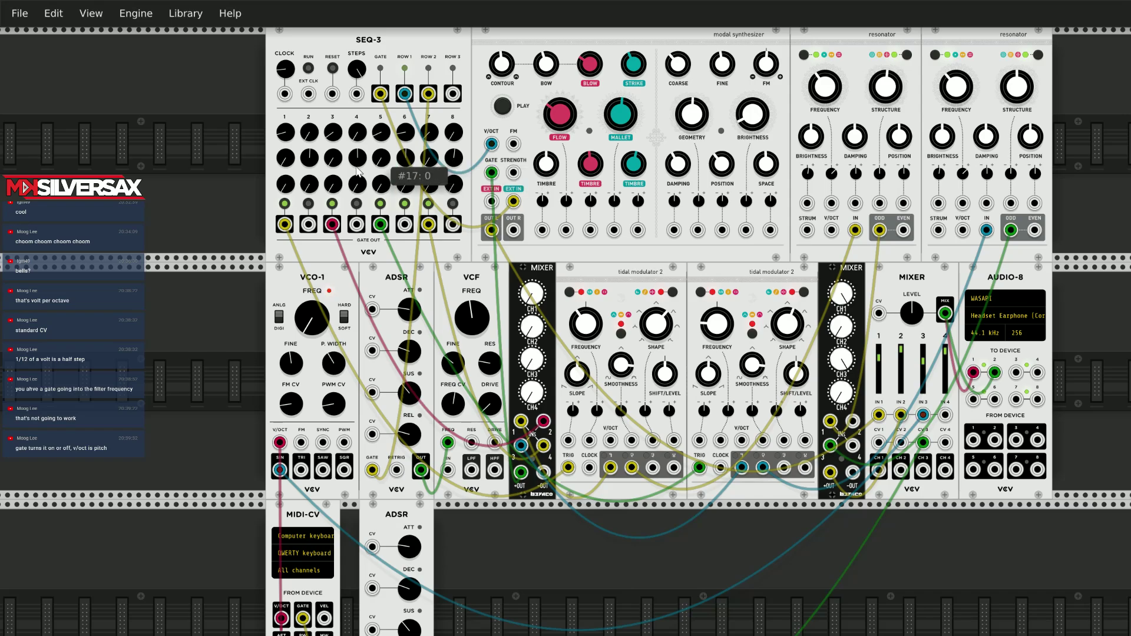
scroll(342, 194, "down", 2)
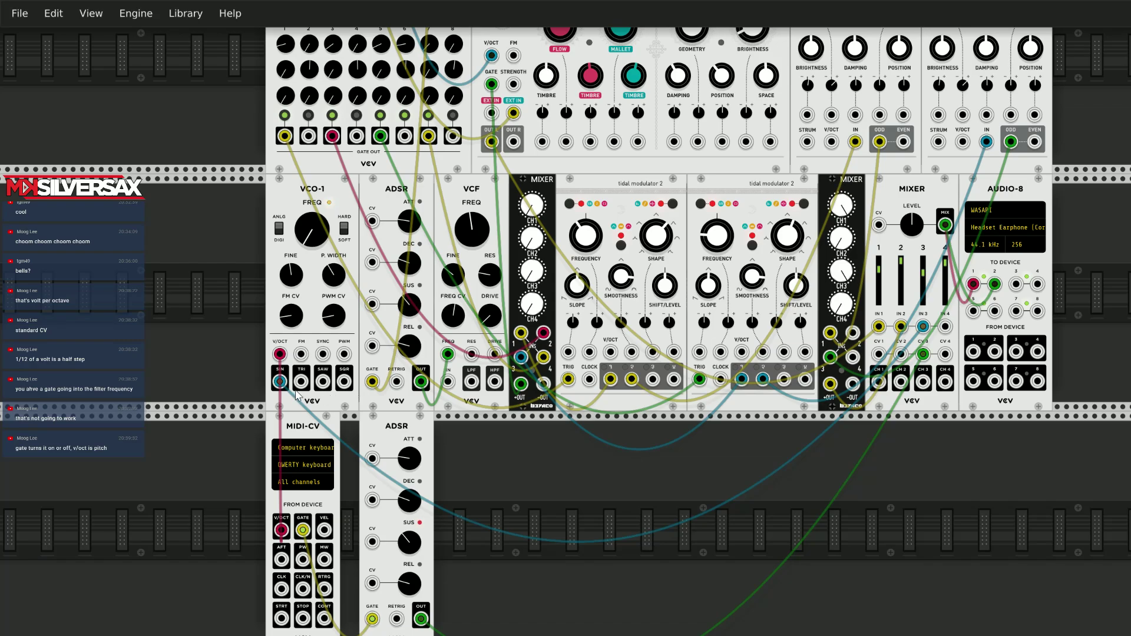
scroll(296, 396, "up", 2)
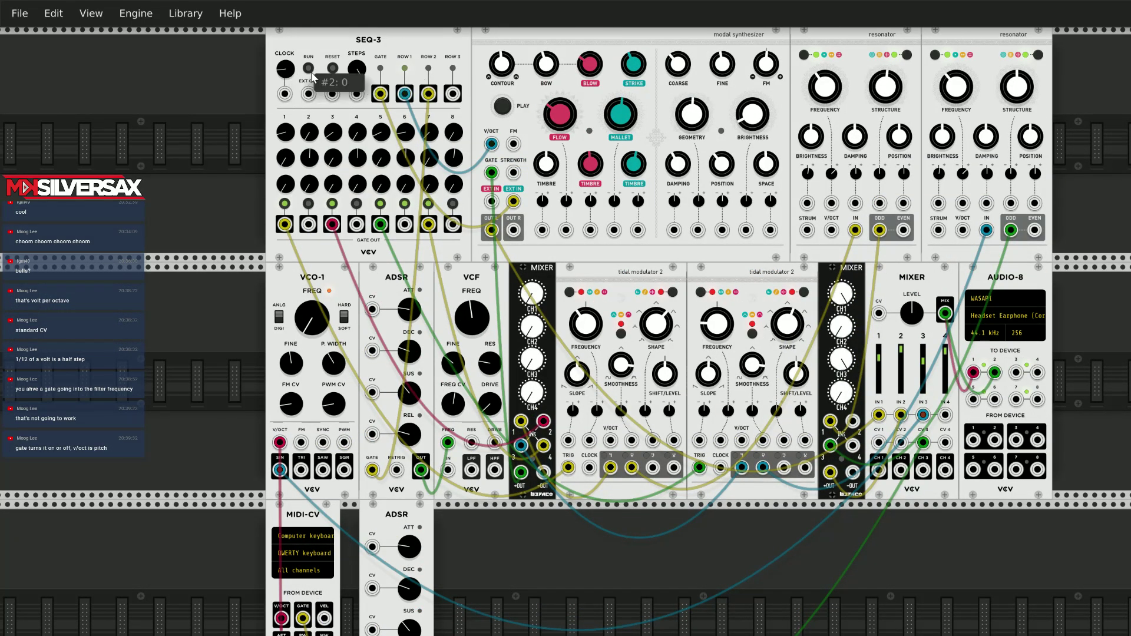
left_click(308, 69)
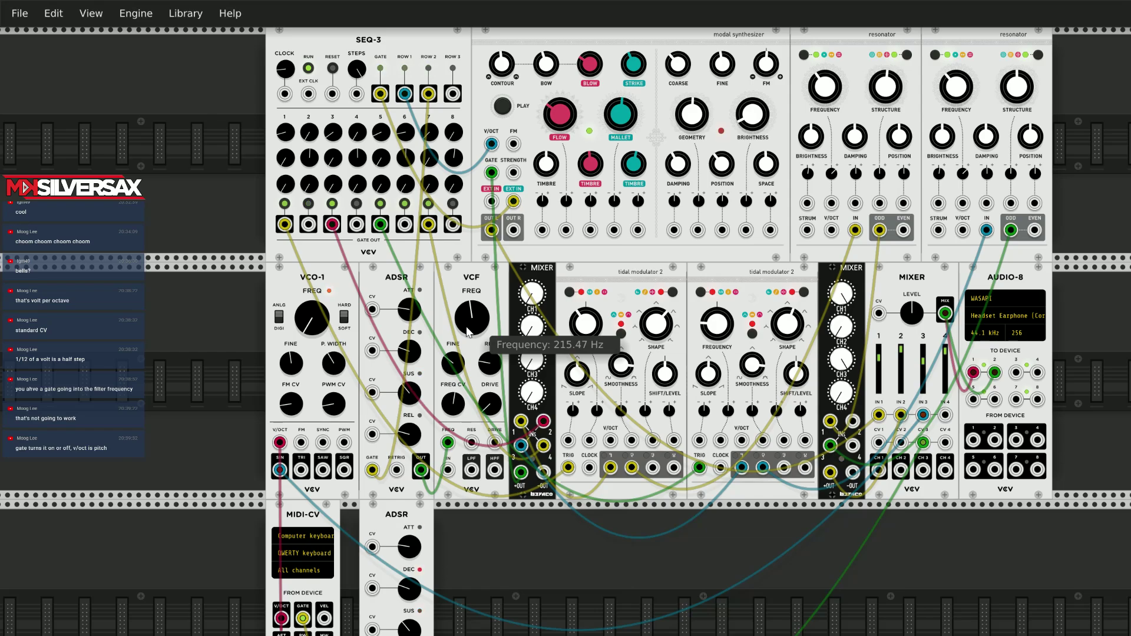
left_click(308, 69)
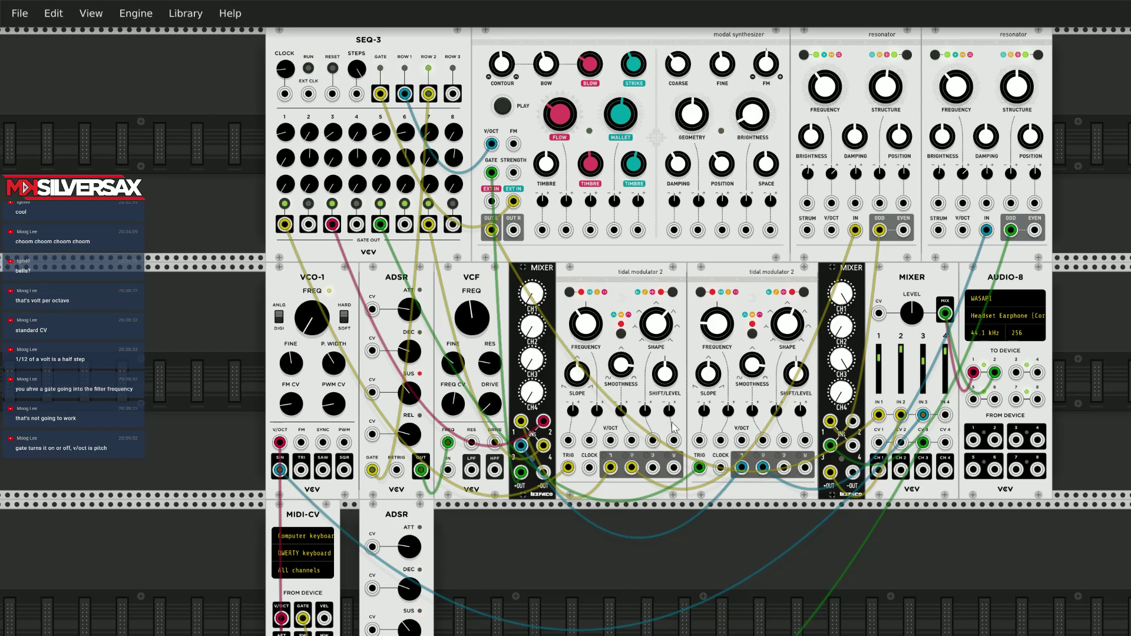
scroll(673, 430, "down", 3)
scroll(245, 113, "up", 5)
Create a new patch from the default template and bring its modules into view.
left_click(19, 13)
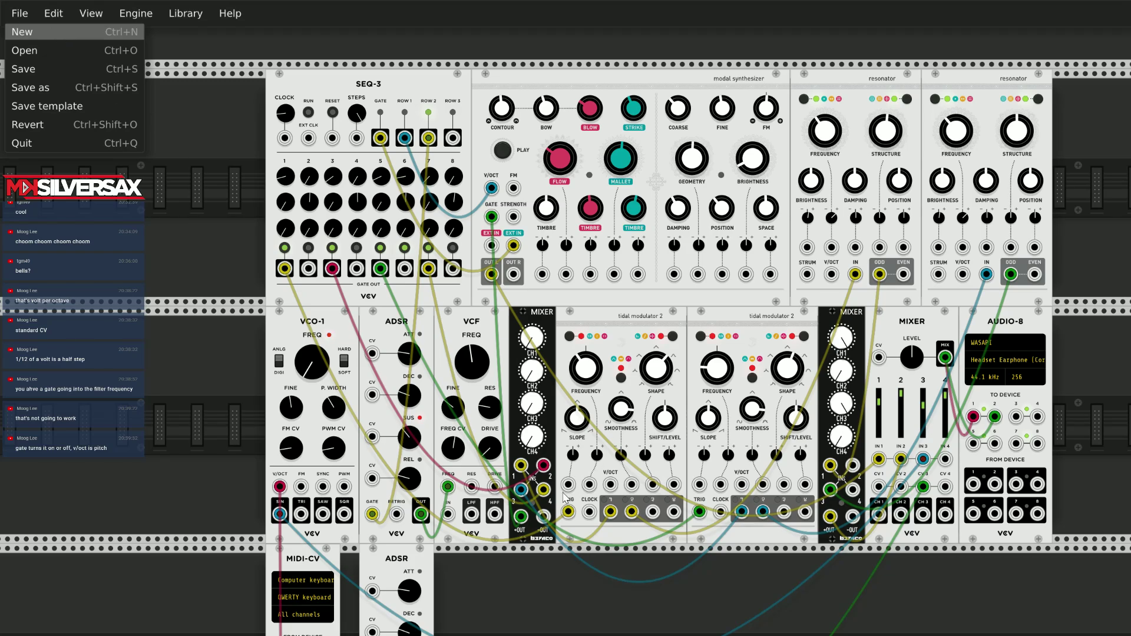
key("ctrl+n")
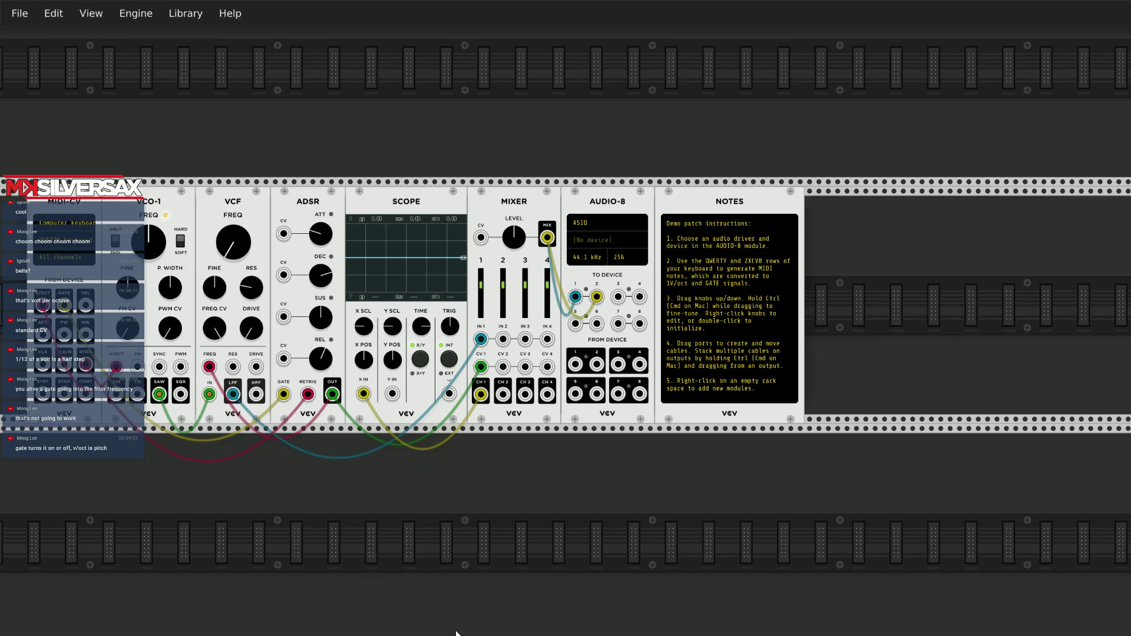
scroll(457, 633, "left", 3)
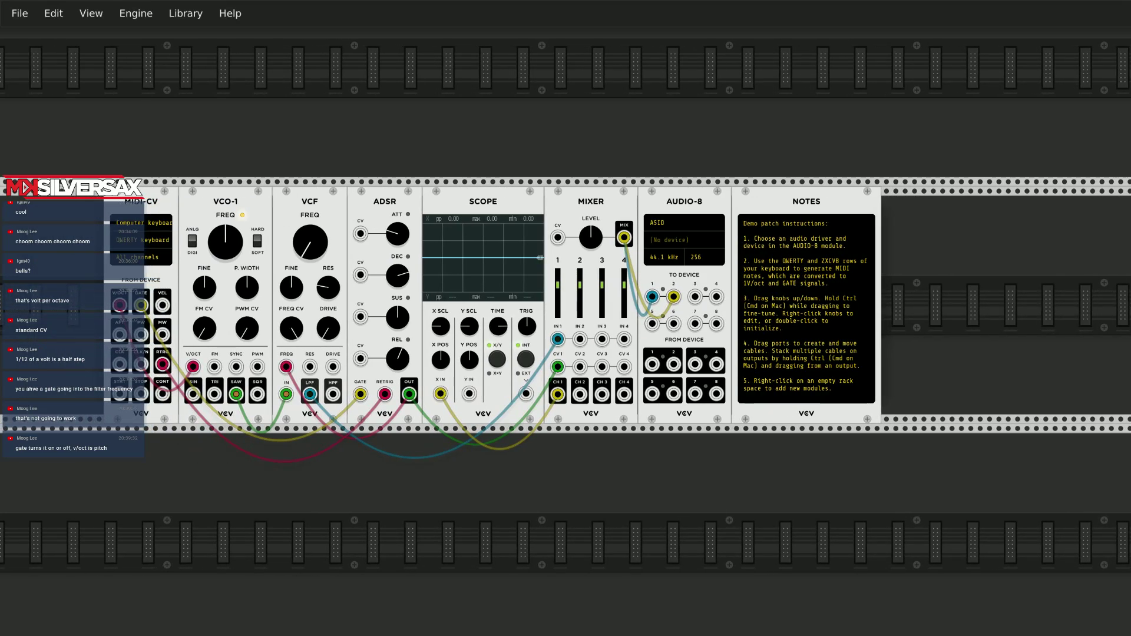
Set AUDIO-8's driver to WASAPI and its device to Headset Earphone (Corsair VOID PRO Wireless Gaming Headset) (1-8 out).
key("z")
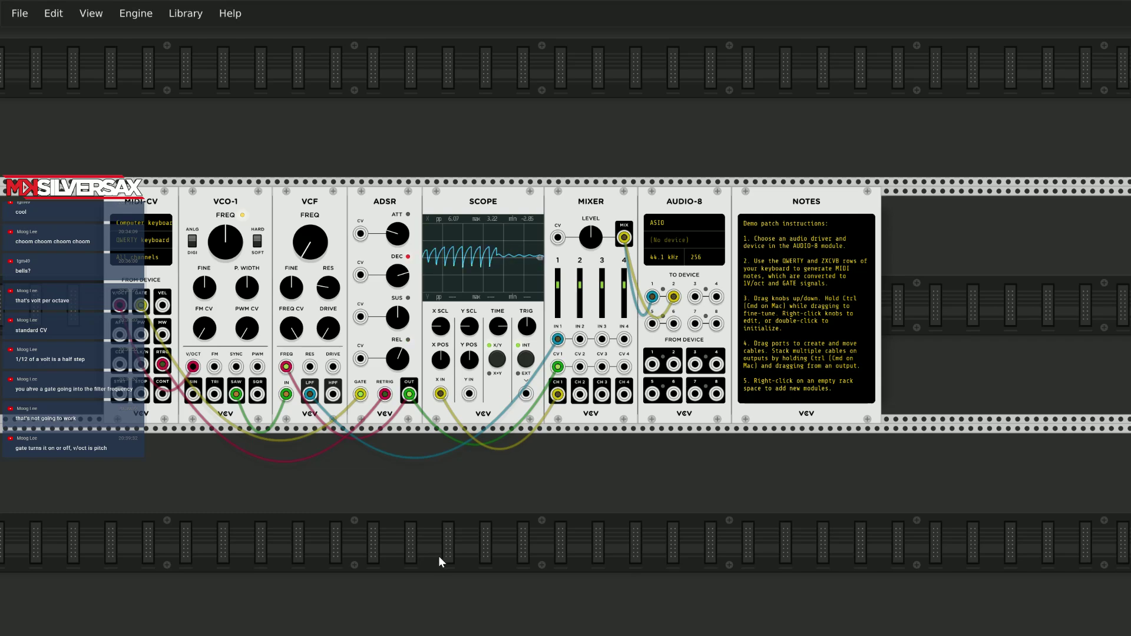
left_click(672, 240)
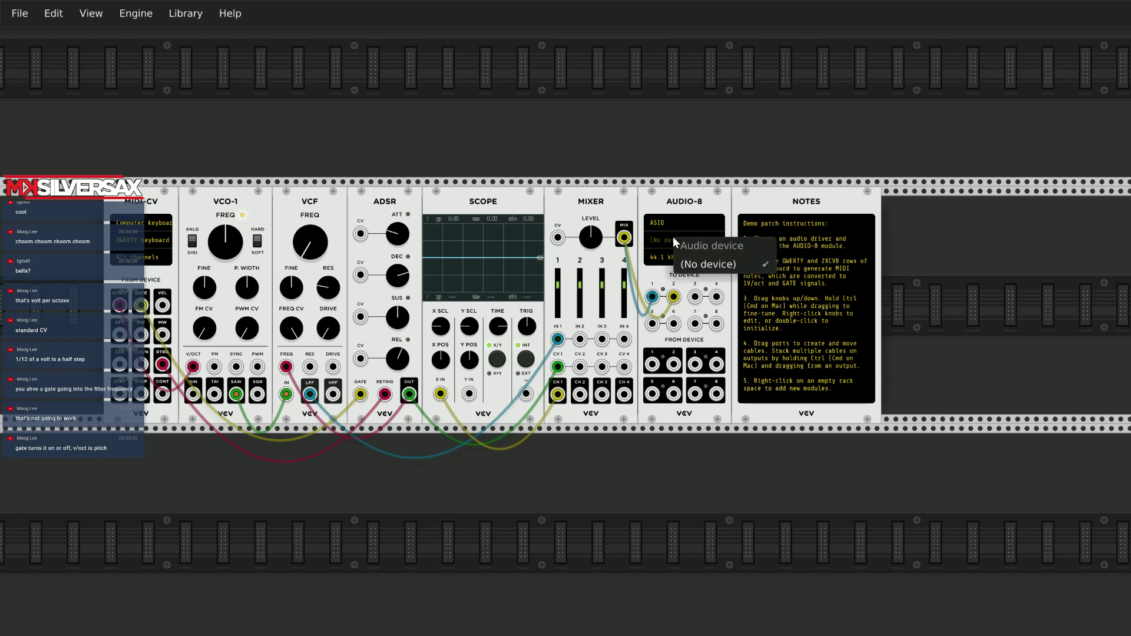
left_click(673, 223)
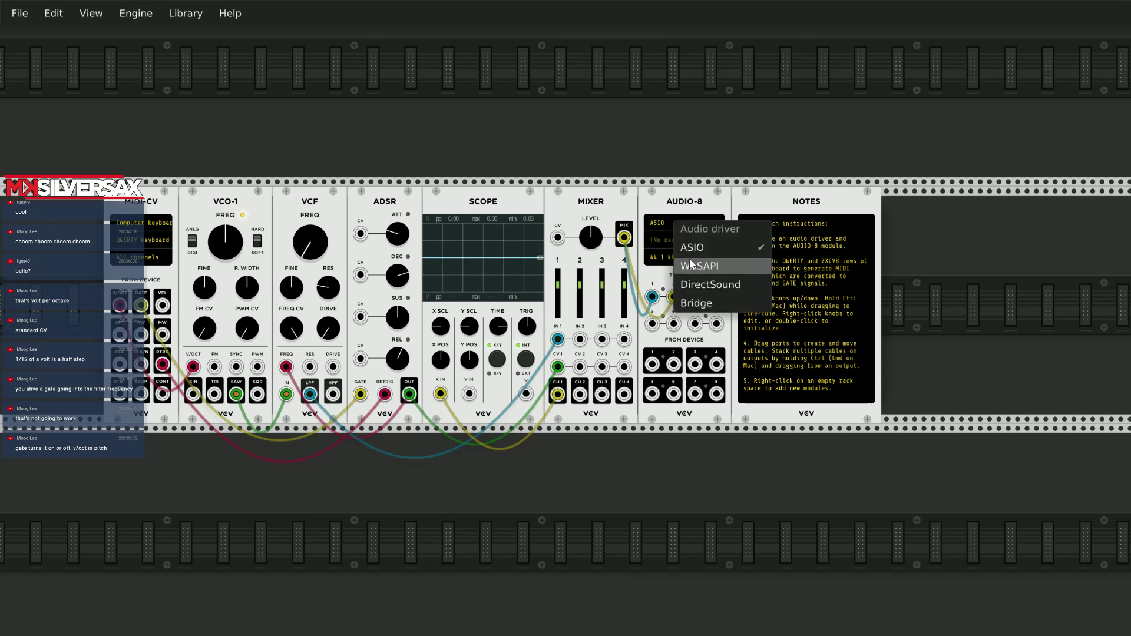
left_click(690, 260)
left_click(687, 241)
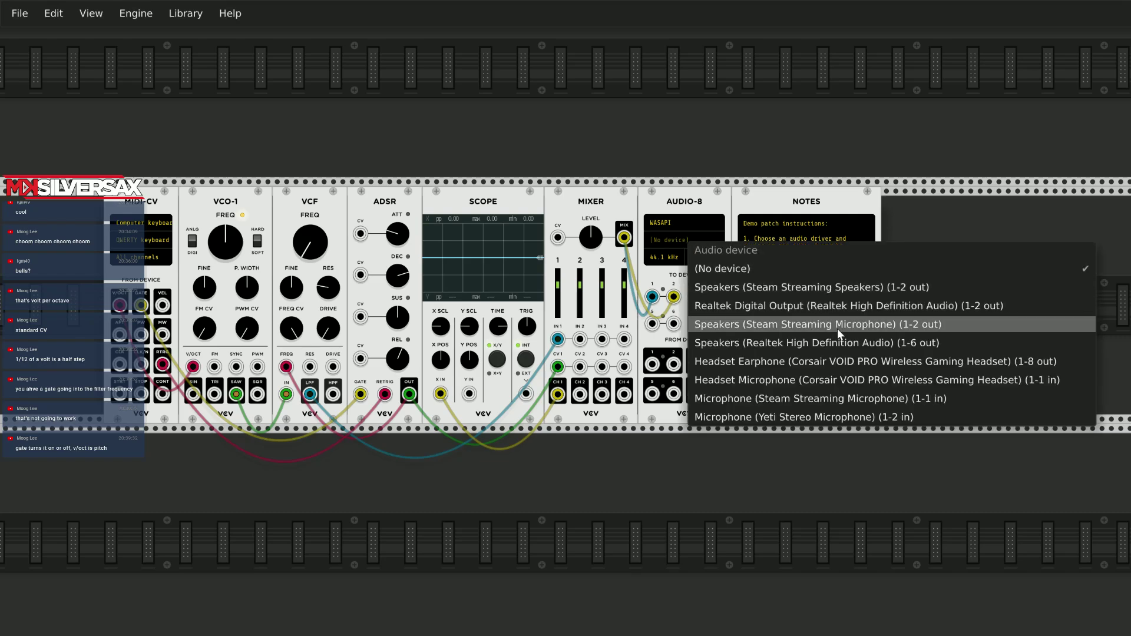
left_click(757, 361)
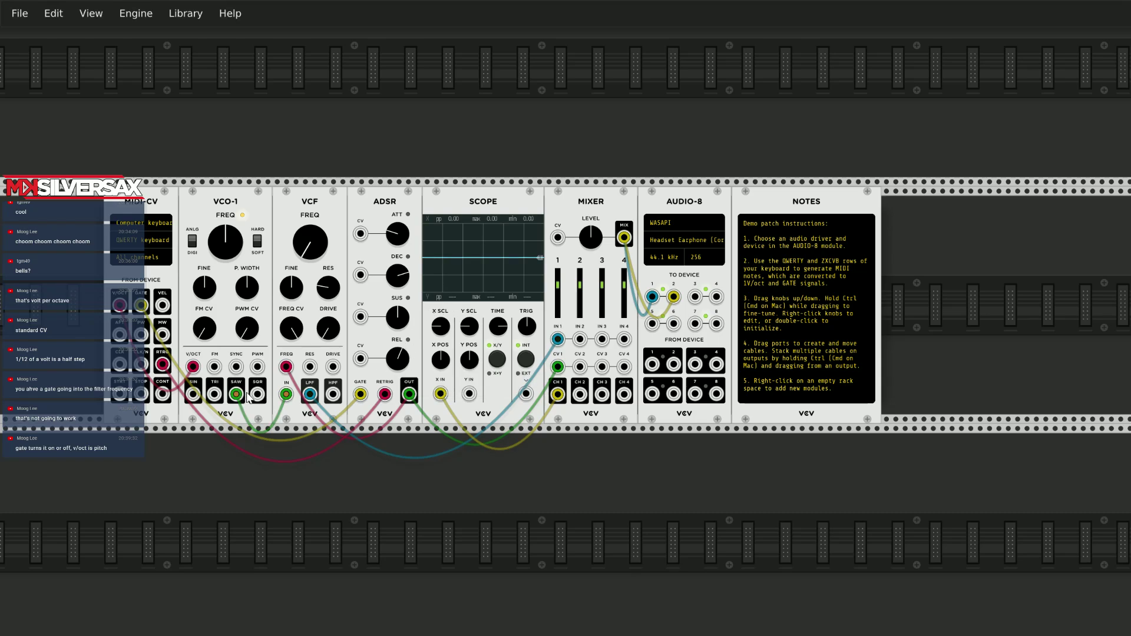
Move the VCF IN cable from VCO-1's SAW output to its SIN output, and play notes to test the sine sound.
left_click_drag(235, 394, 193, 394)
key("q")
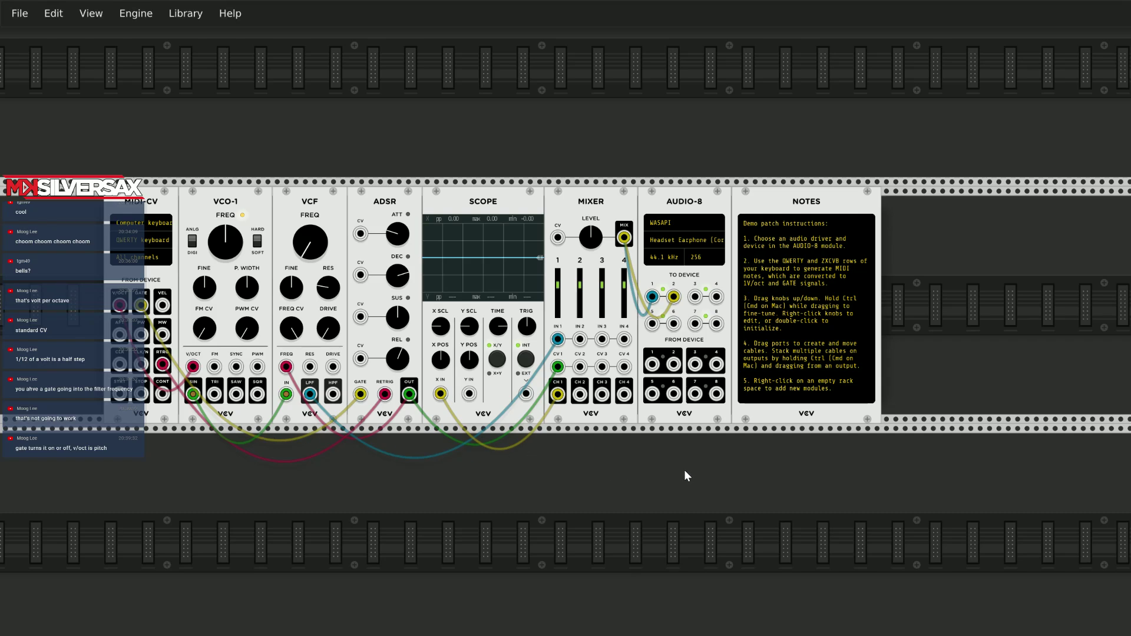
key("q")
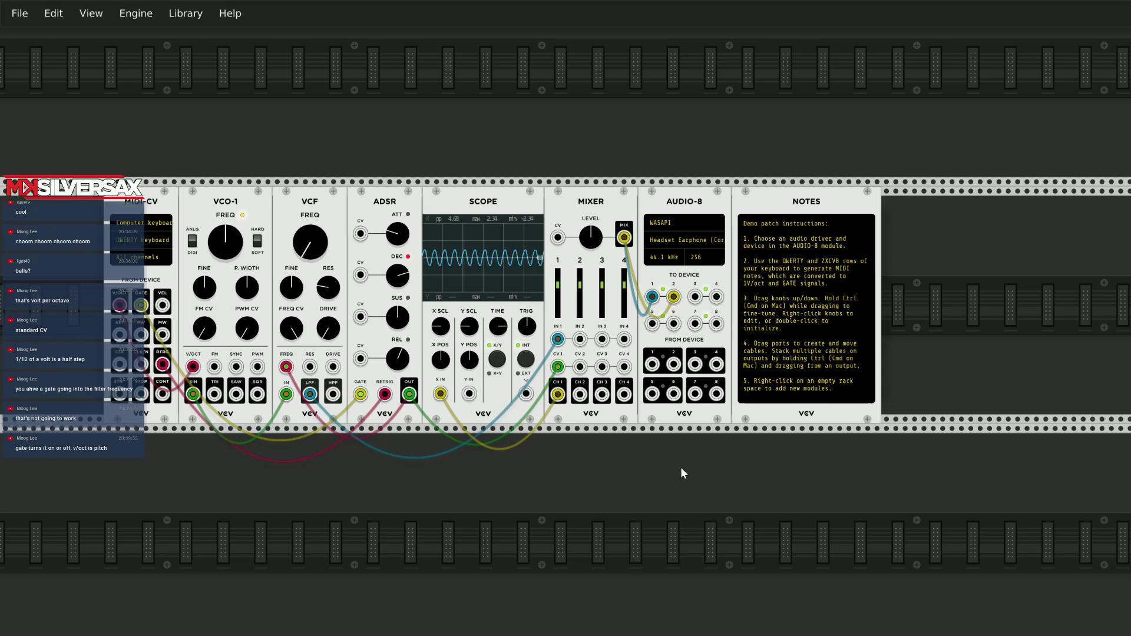
key("r")
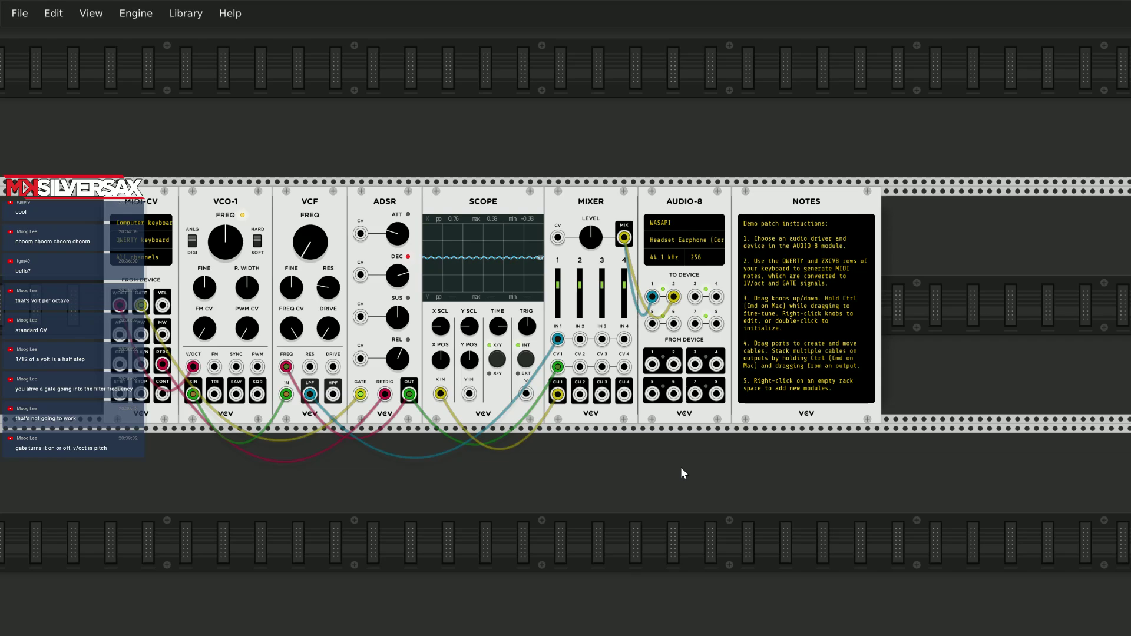
key("r")
key("r")
Delete the NOTES module from the rack.
scroll(452, 548, "up", 3)
scroll(454, 556, "down", 3)
scroll(430, 512, "down", 5)
scroll(421, 507, "up", 5)
scroll(420, 507, "up", 2)
scroll(477, 555, "down", 2)
scroll(596, 627, "left", 1)
scroll(566, 305, "left", 3)
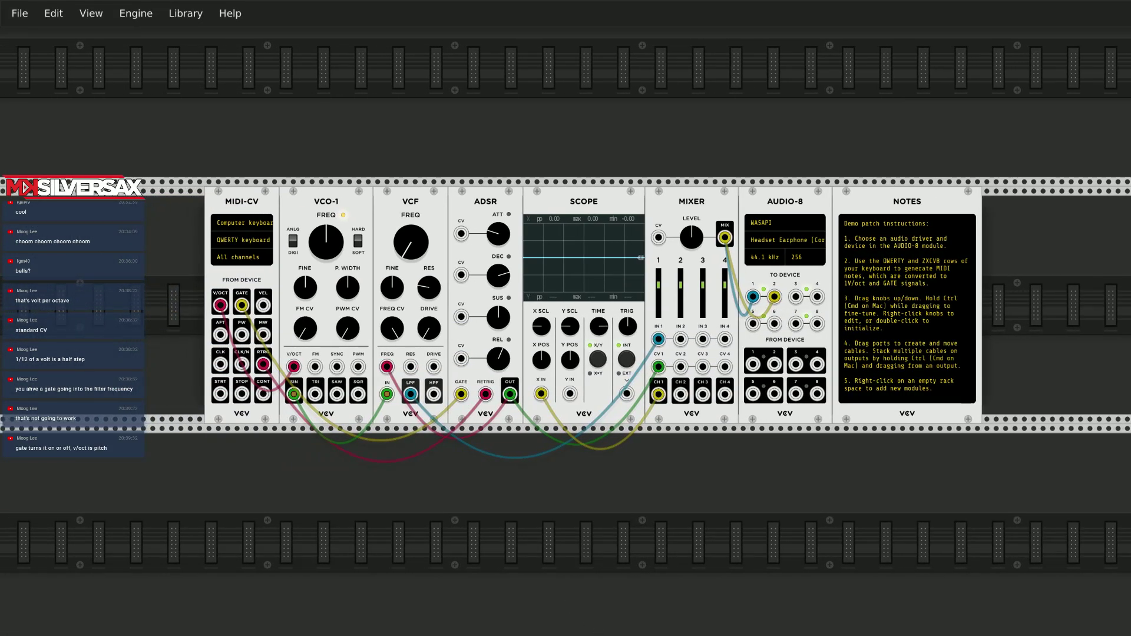
scroll(713, 600, "left", 3)
scroll(712, 600, "up", 3)
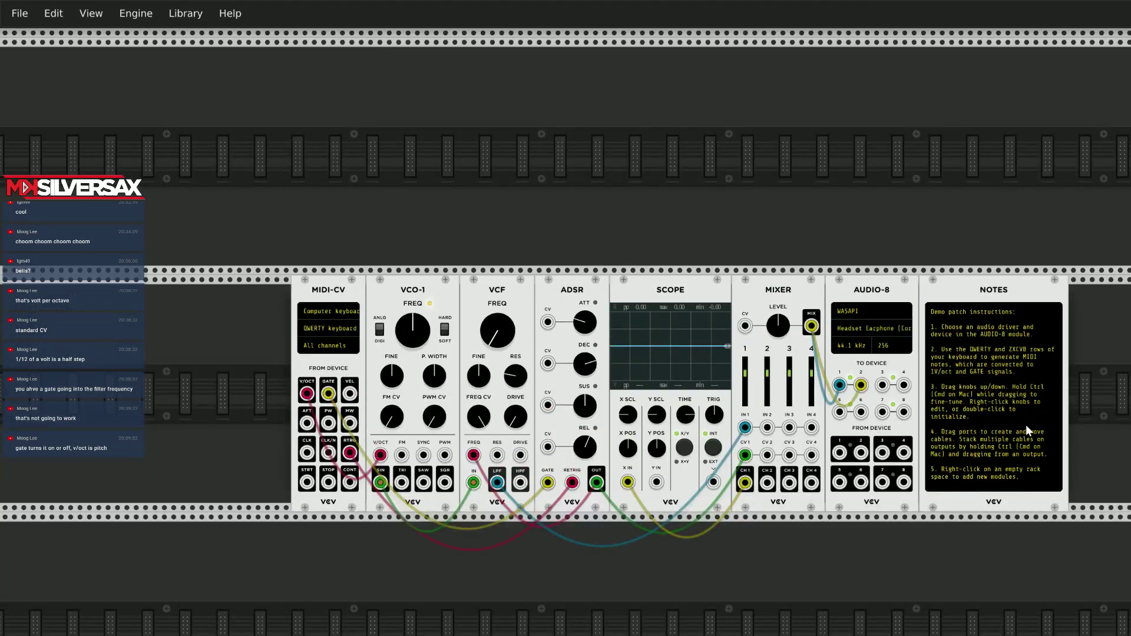
right_click(1016, 345)
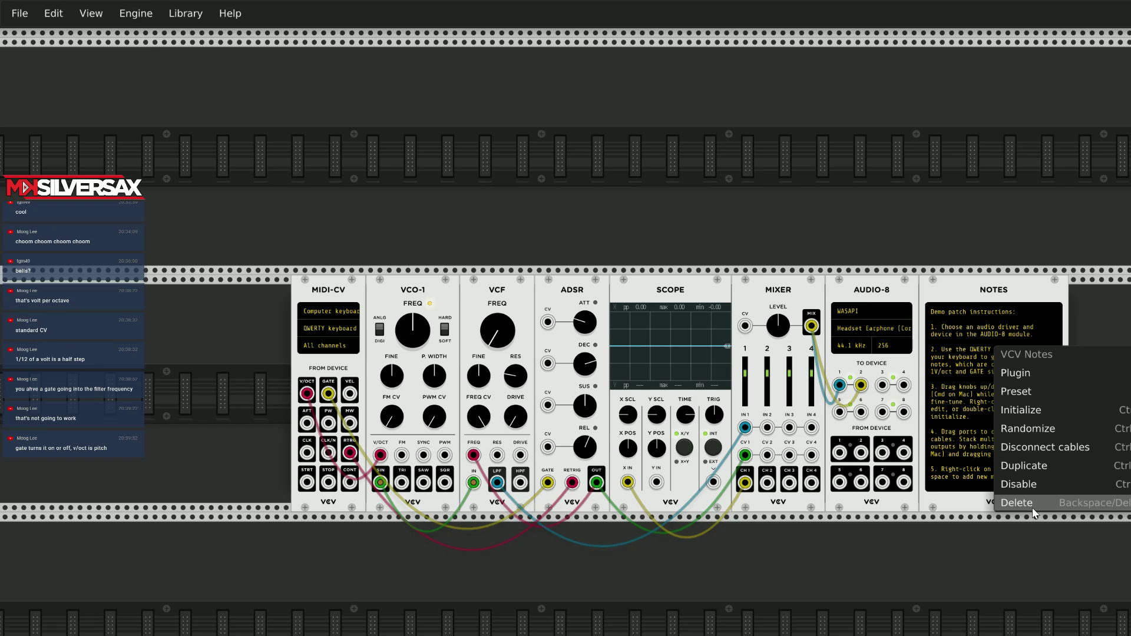
left_click(1016, 502)
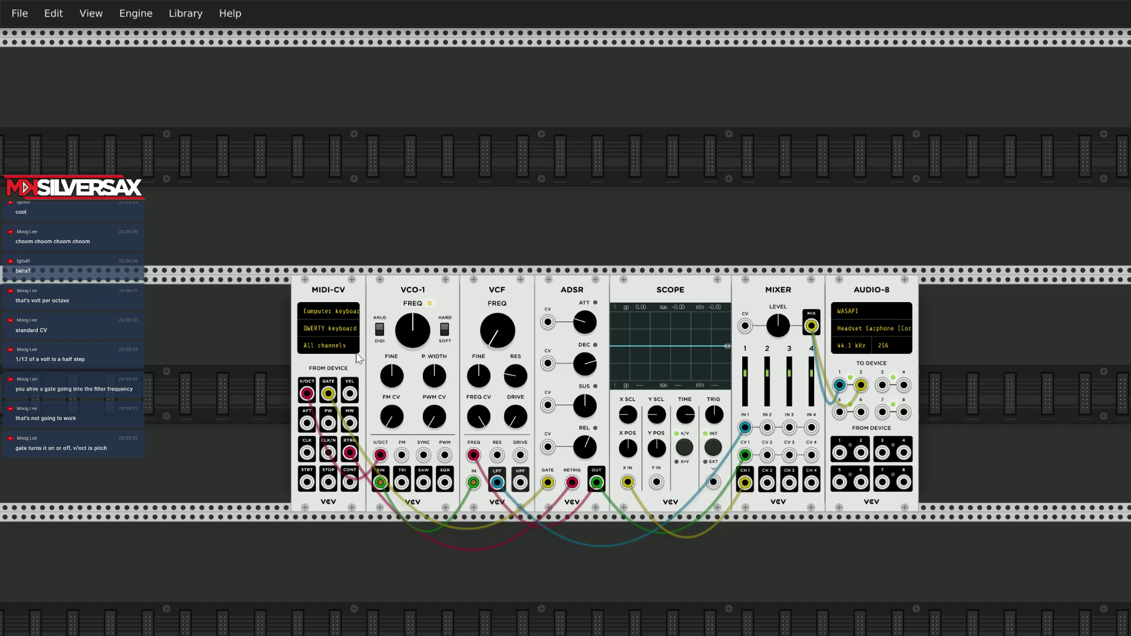
scroll(211, 448, "down", 5)
scroll(211, 448, "up", 3)
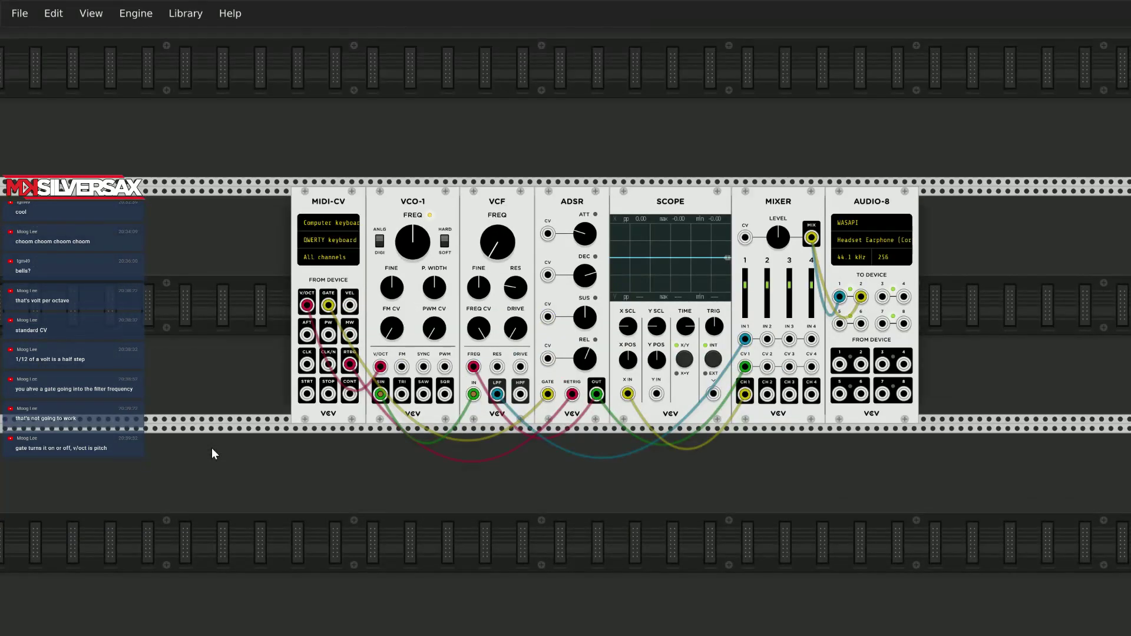
scroll(208, 443, "down", 2)
scroll(207, 439, "up", 2)
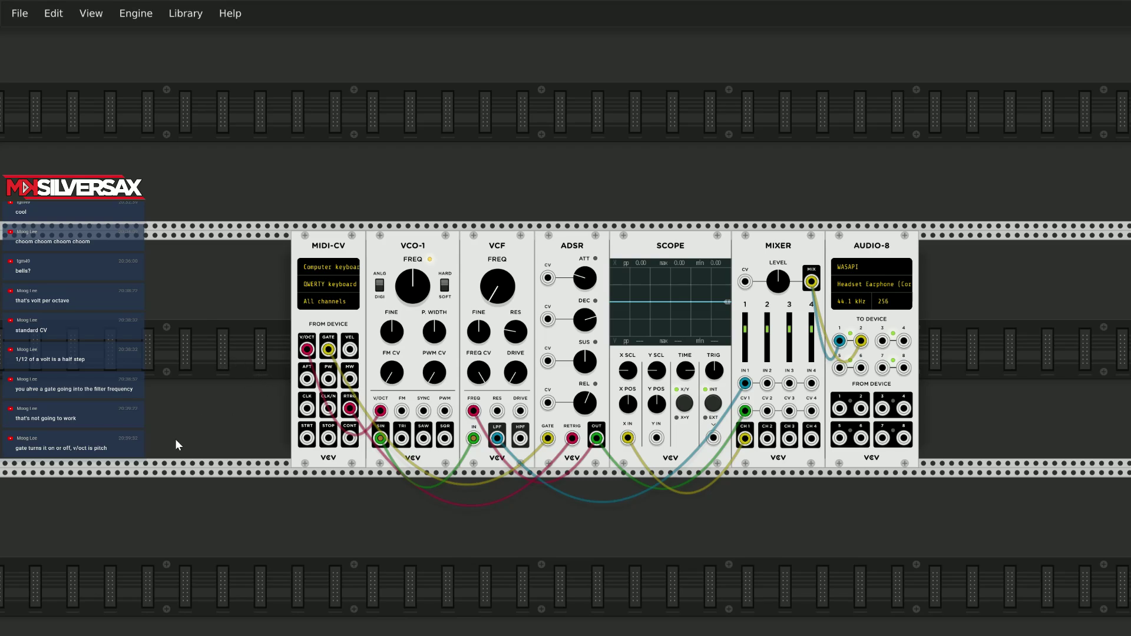
key("q")
scroll(389, 596, "down", 2)
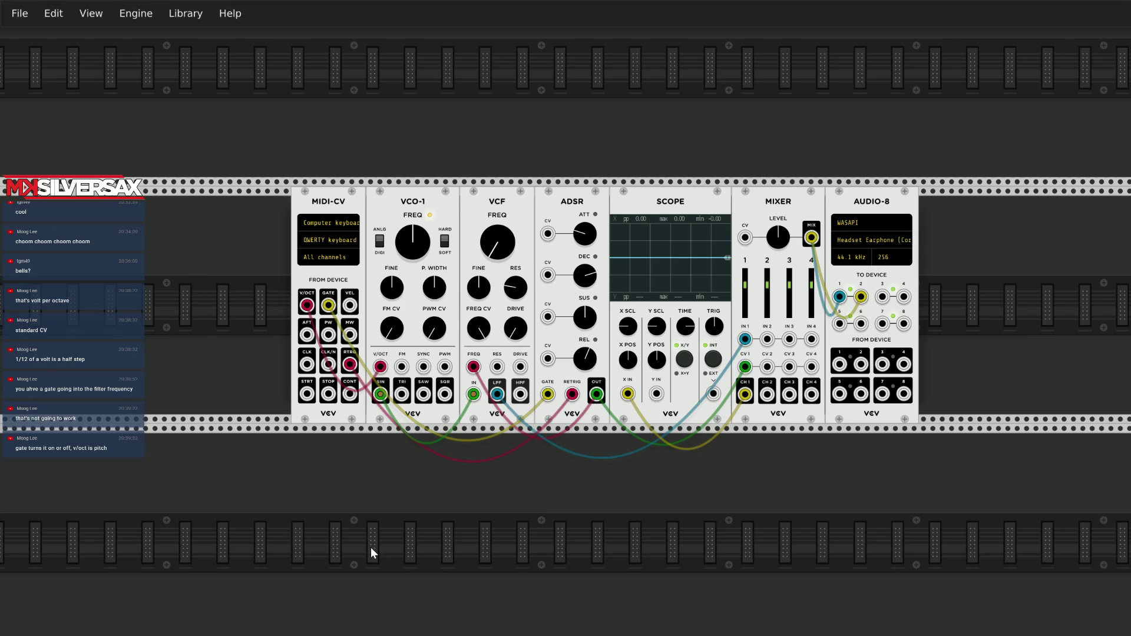
right_click(370, 547)
left_click(17, 503)
right_click(419, 188)
key("Escape")
Duplicate the VCO-1 module and place the copy directly below the original in the next rack row.
right_click(395, 249)
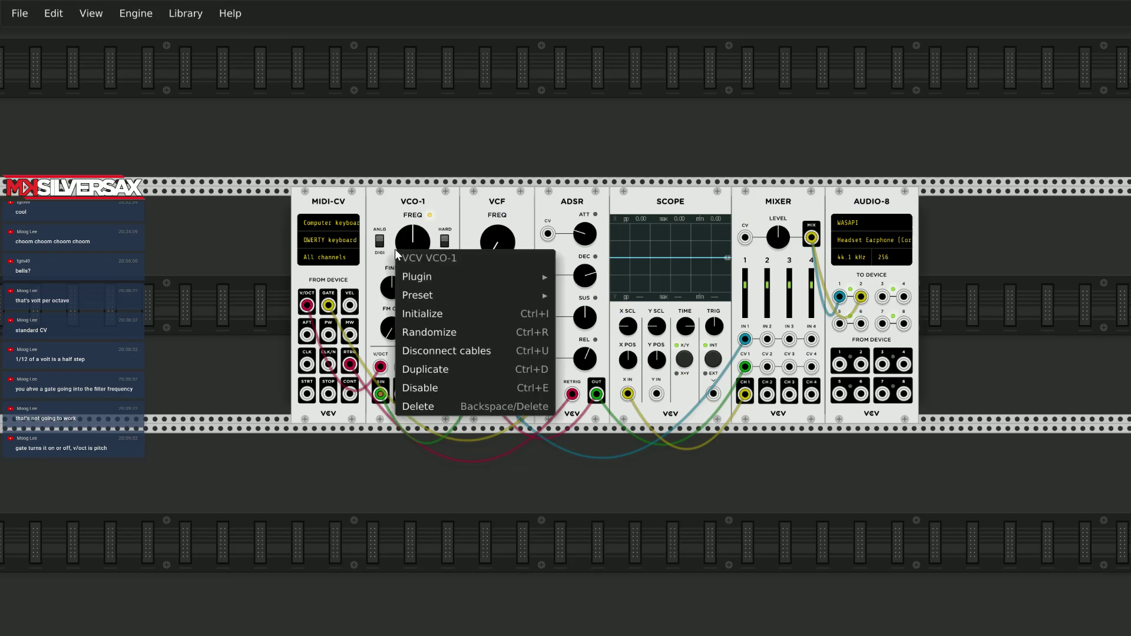
left_click(448, 371)
scroll(727, 532, "down", 3)
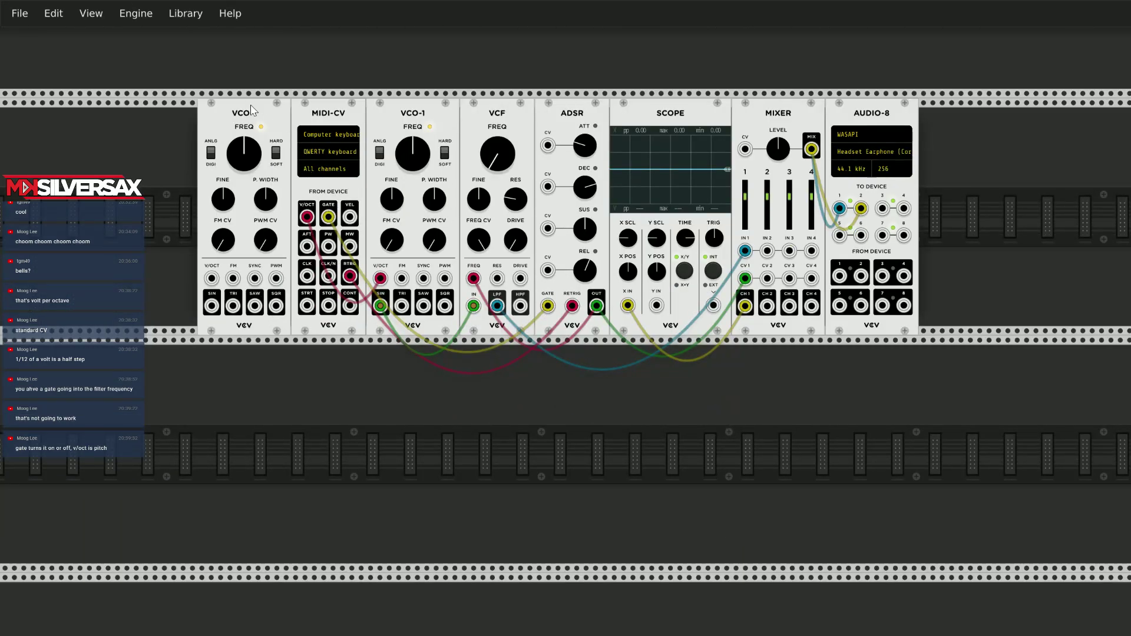
left_click_drag(238, 117, 398, 358)
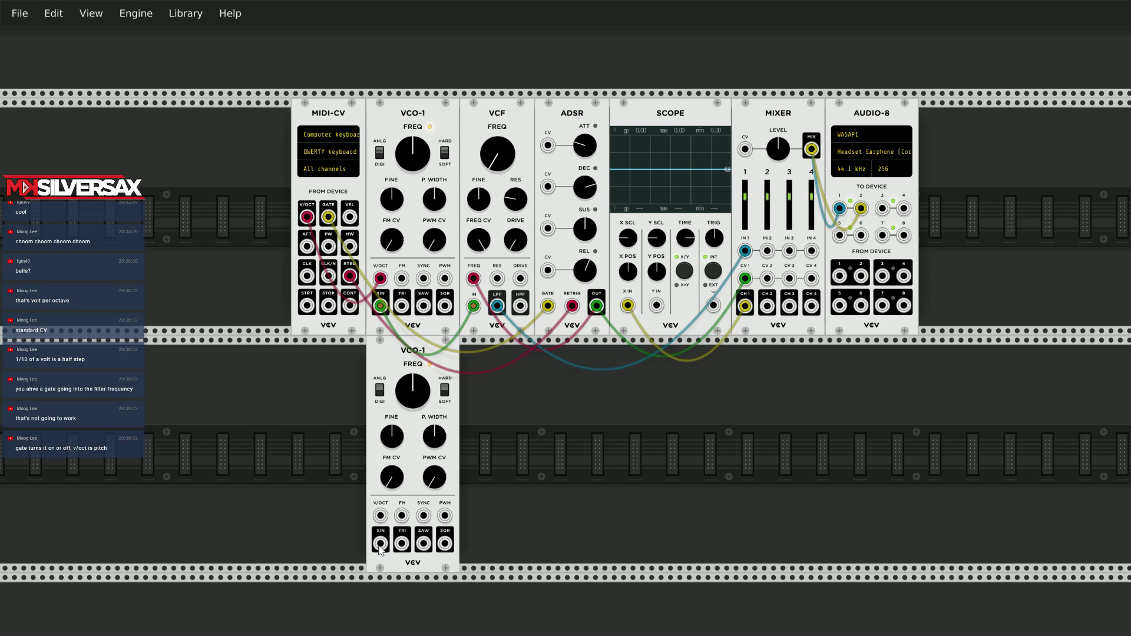
Patch the lower VCO-1's SIN output into the upper VCO-1's FM input, play test notes, and replug the cable.
left_click_drag(380, 545, 402, 279)
key("q")
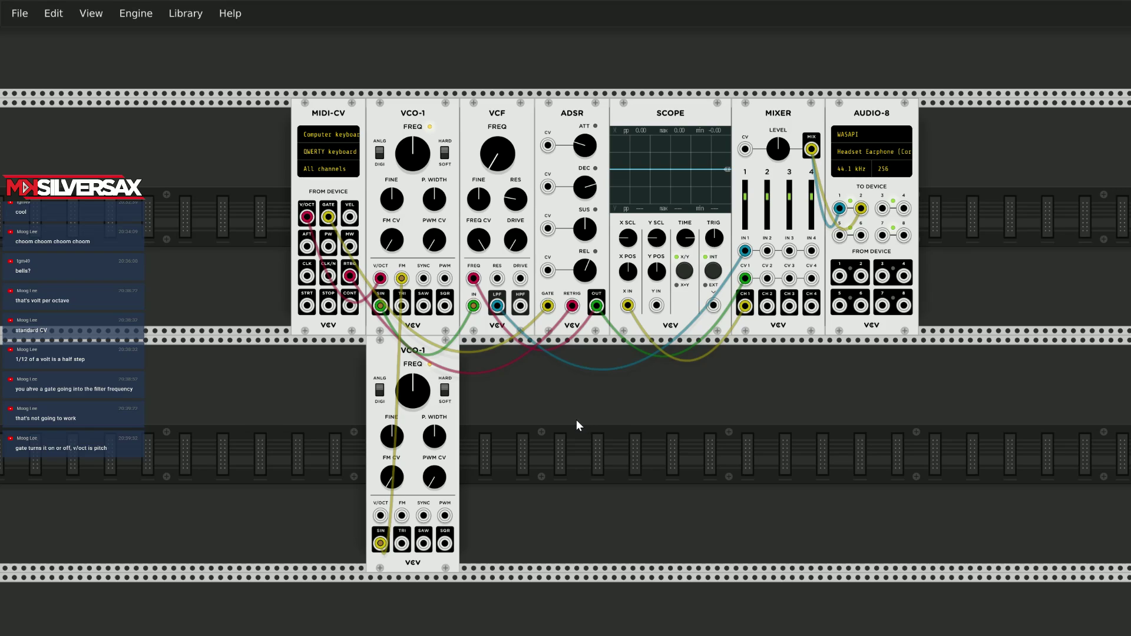
key("q")
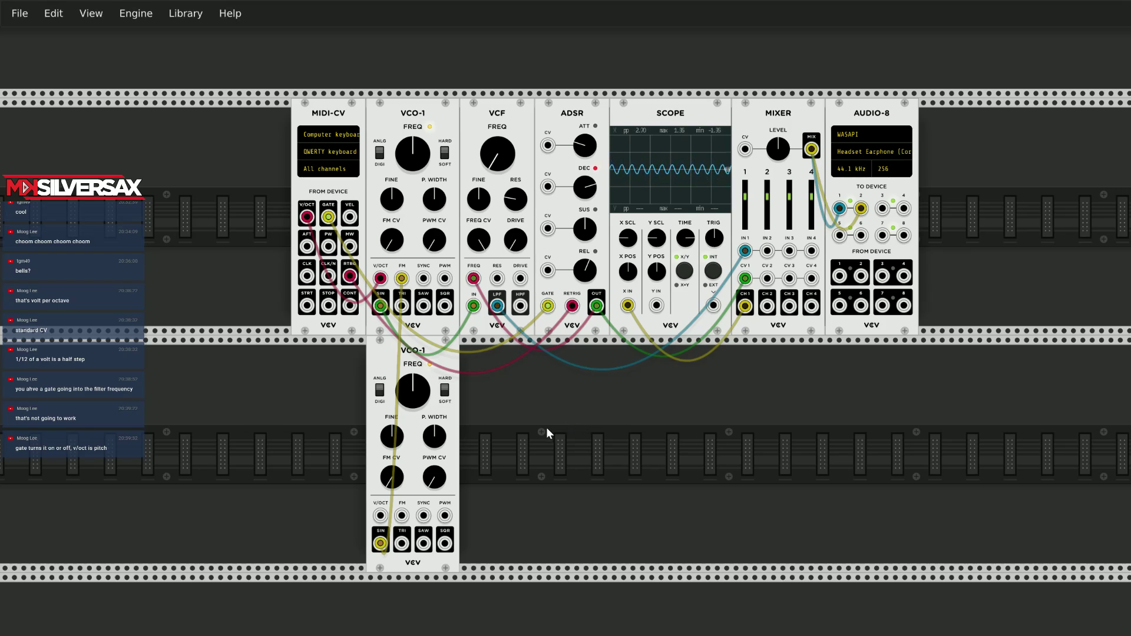
key("e")
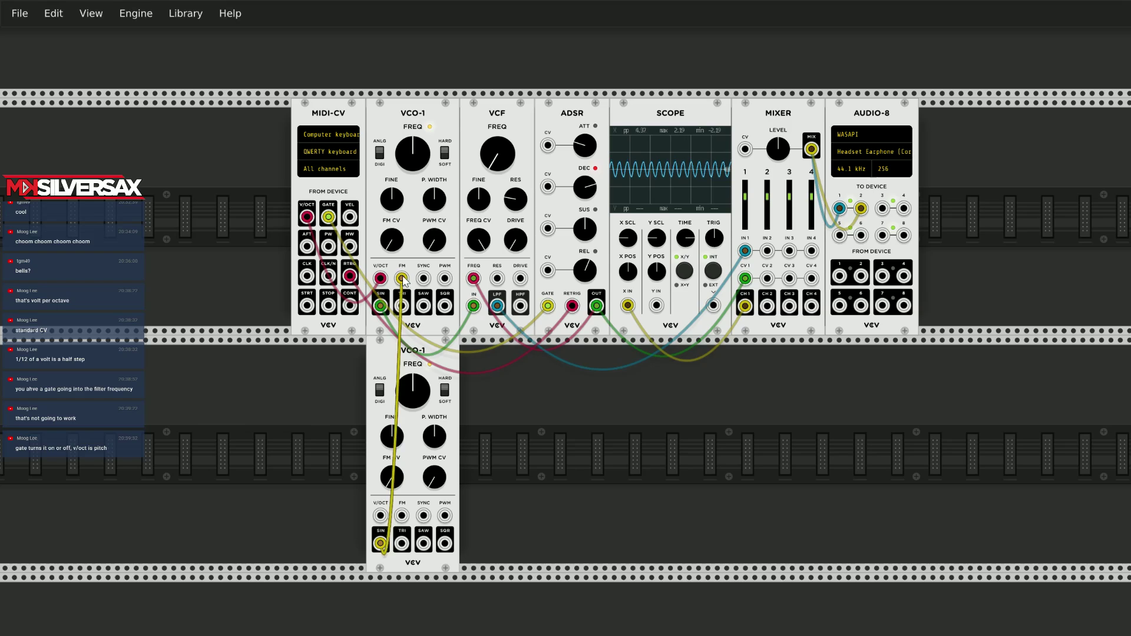
left_click_drag(404, 282, 532, 423)
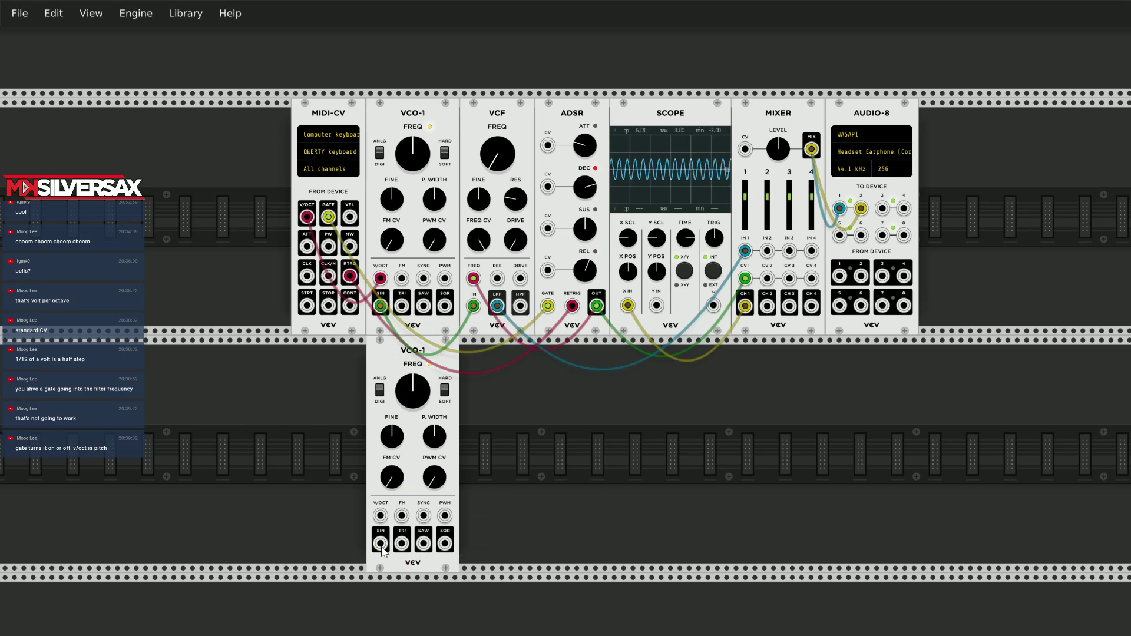
left_click_drag(382, 550, 402, 278)
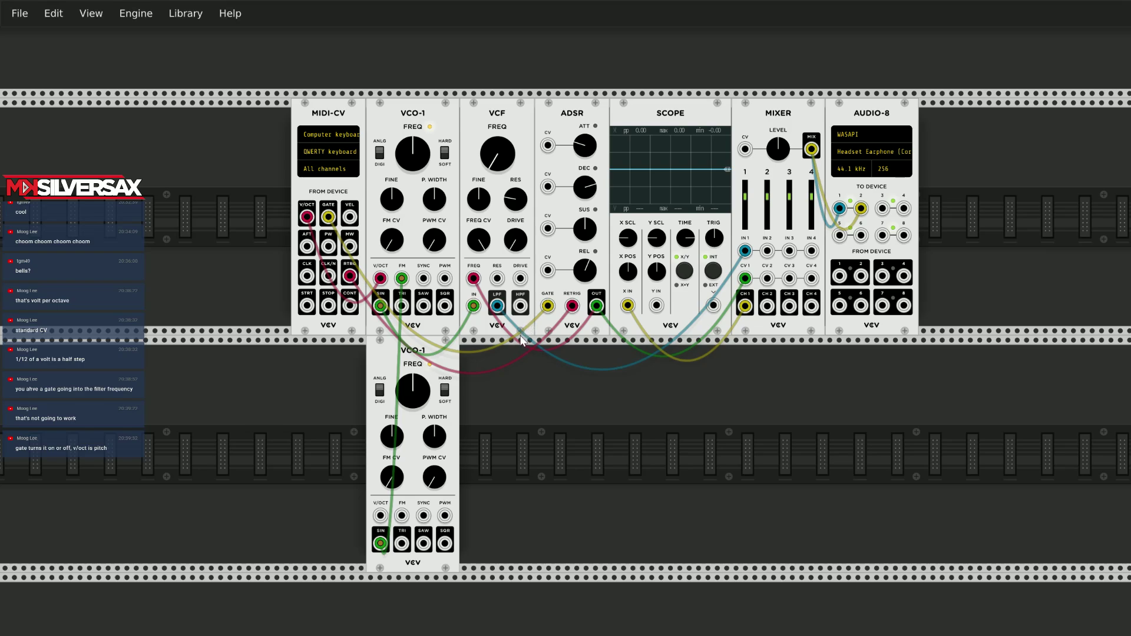
Turn the lower VCO-1's FREQ to its minimum and set the upper VCO-1's FM CV to 9.3% while playing notes.
mouse_move(427, 397)
left_click_drag(408, 389, 417, 405)
key("z")
mouse_move(390, 243)
mouse_move(390, 244)
left_mouse_down()
mouse_move(390, 208)
mouse_move(388, 243)
left_mouse_up()
key("z")
key("z")
key("z")
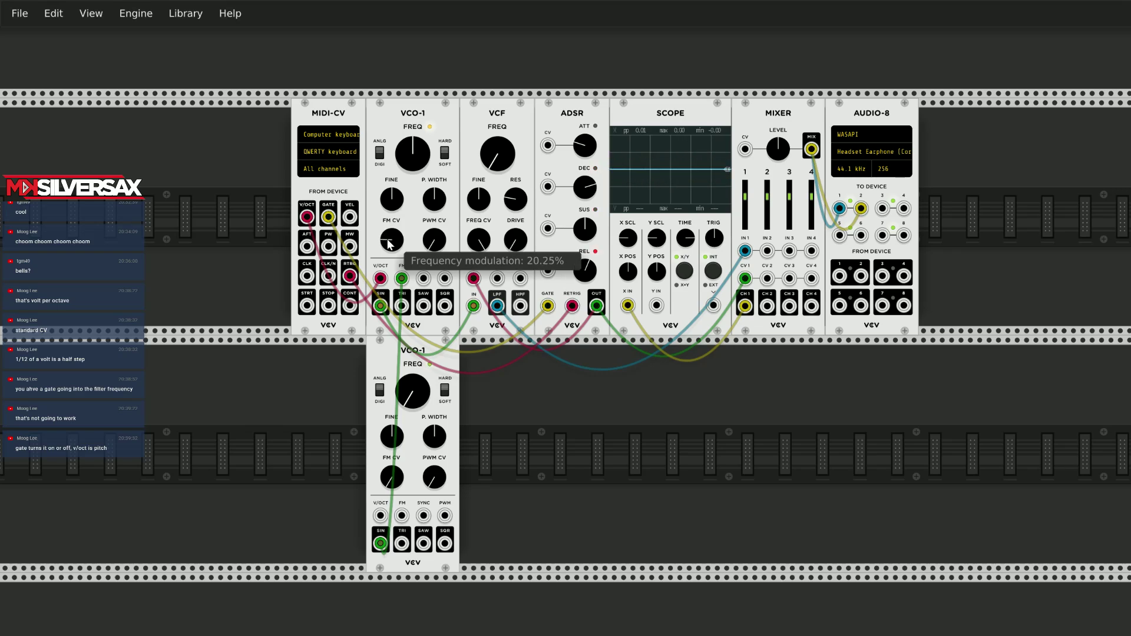
left_click_drag(387, 240, 387, 283)
key("z")
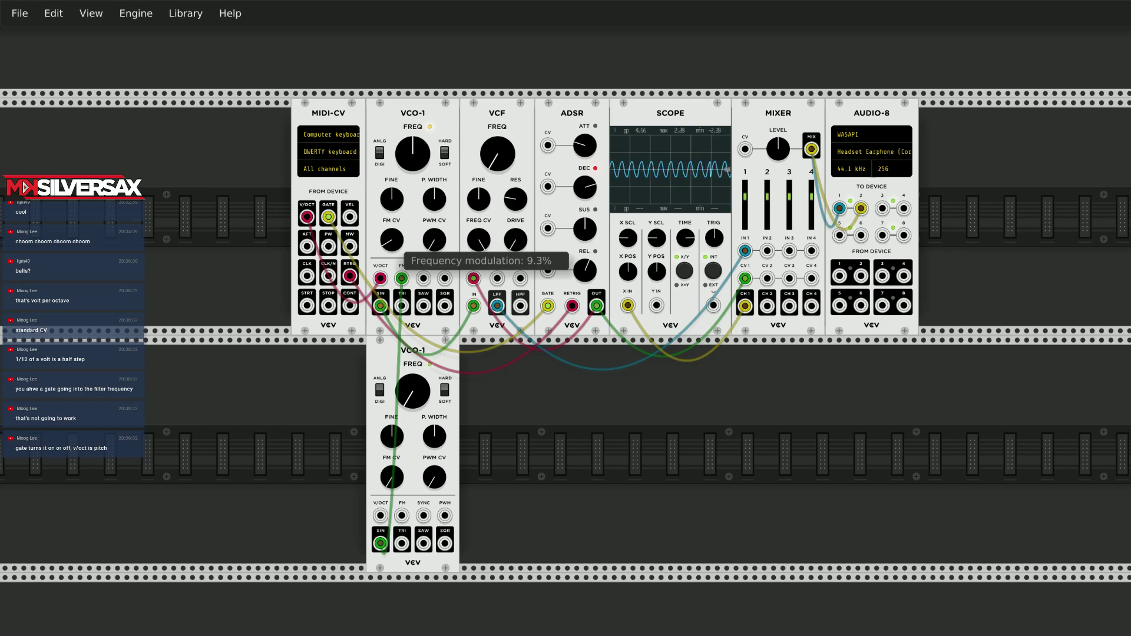
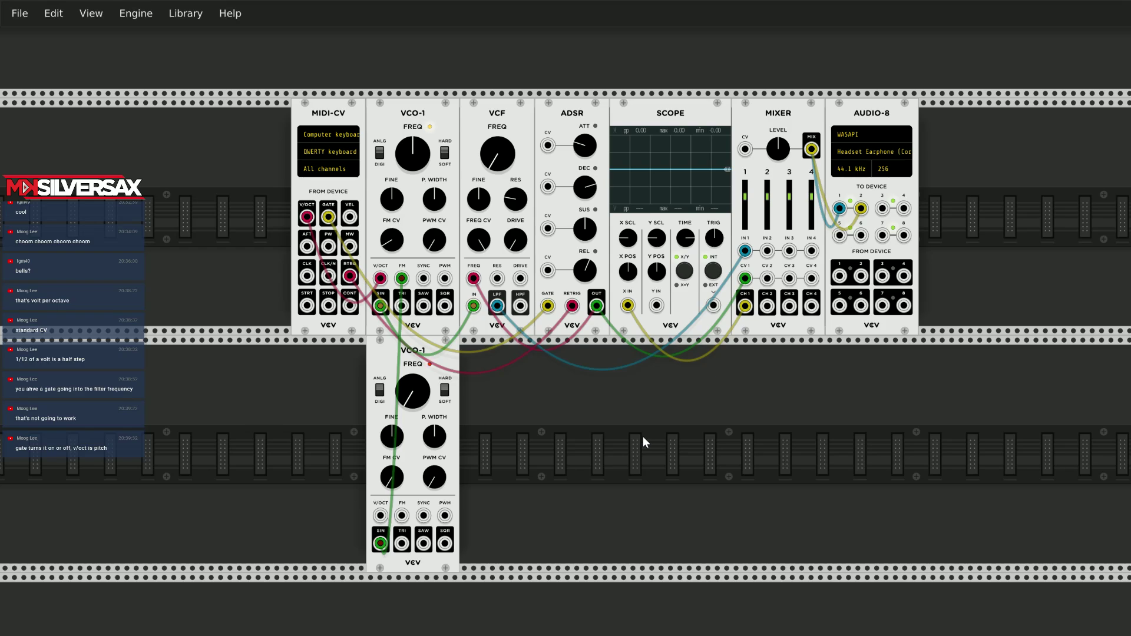
Raise the lower VCO-1's FREQ to its maximum and play a note to hear the fast modulation.
mouse_move(399, 240)
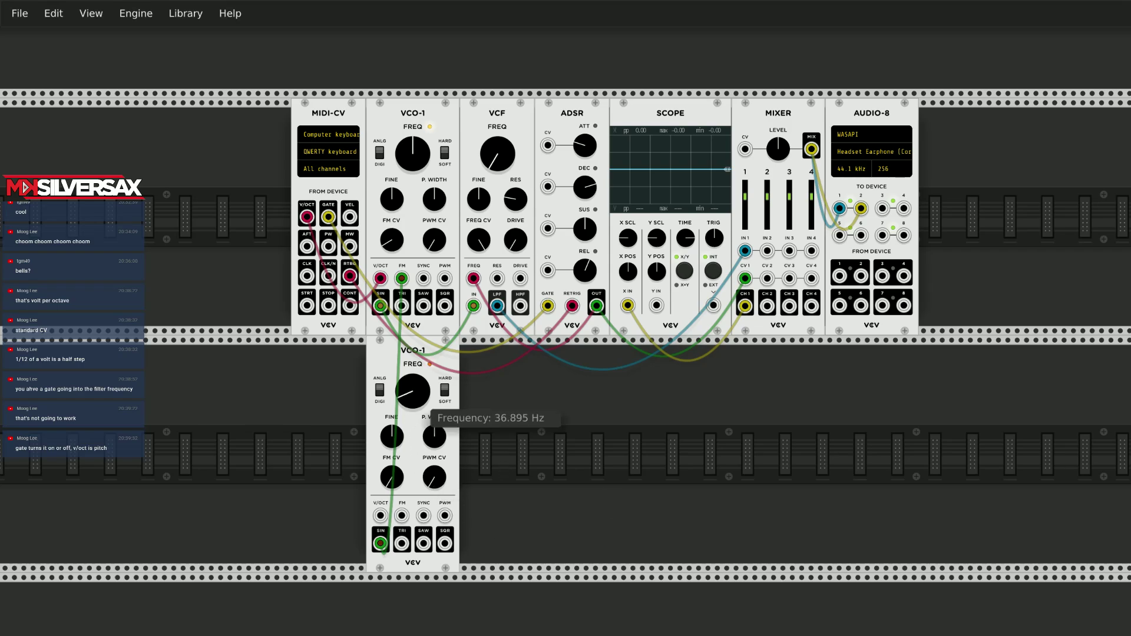
left_click_drag(412, 396, 479, 512)
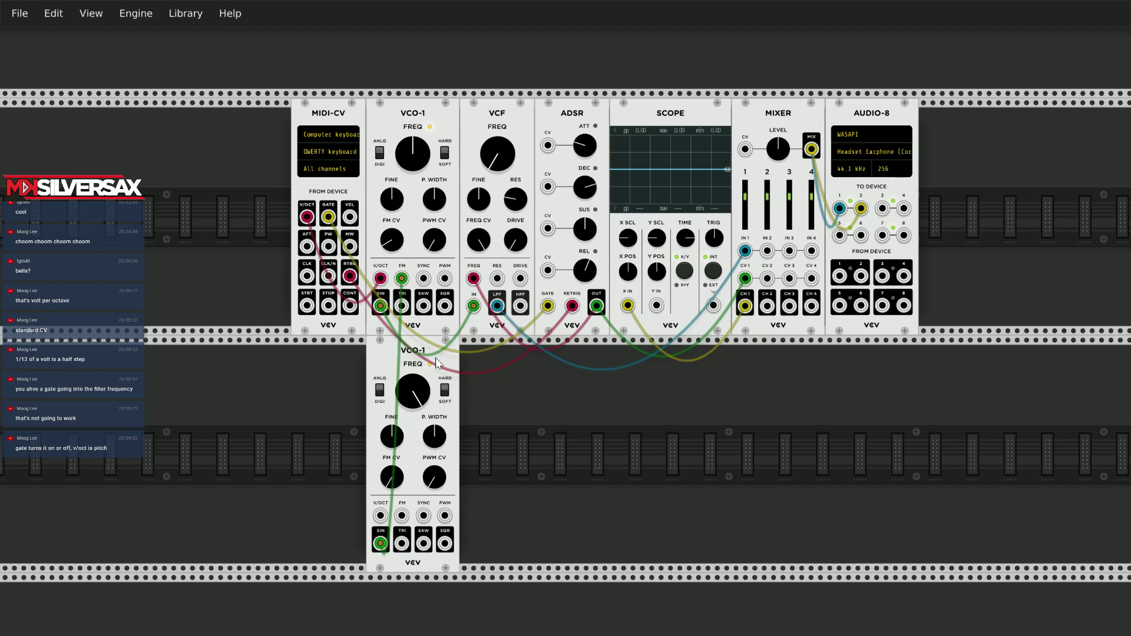
scroll(512, 461, "up", 3)
scroll(519, 496, "down", 2)
key("z")
scroll(519, 496, "up", 1)
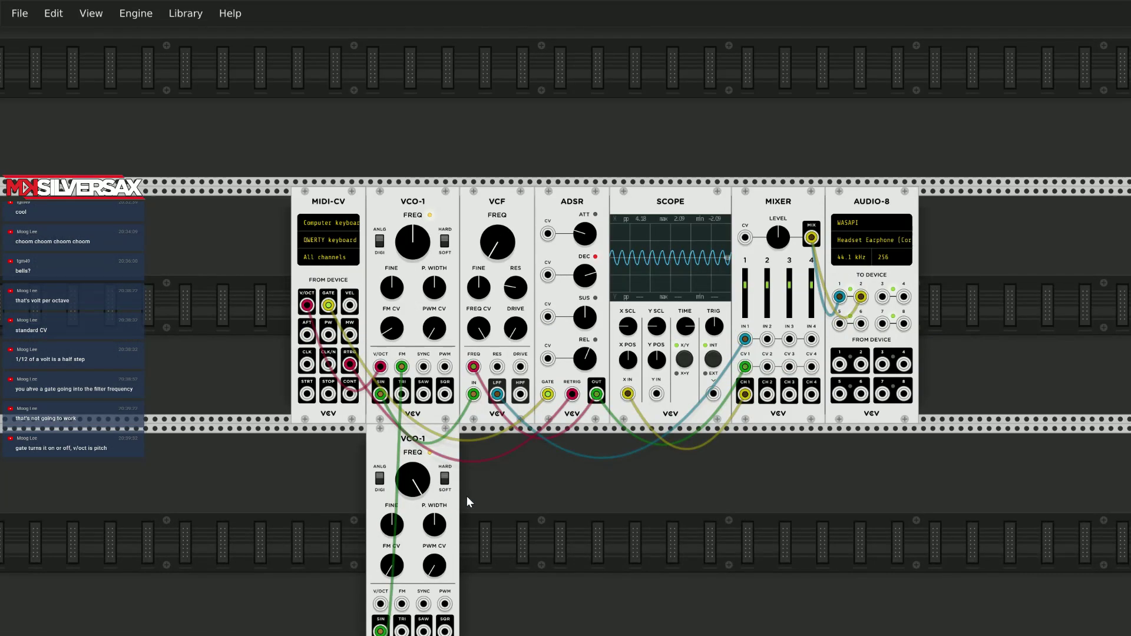
Bring the lower VCO-1's FREQ to about 222 Hz and increase the upper VCO-1's FM CV while a note sounds.
left_click_drag(424, 494, 424, 533)
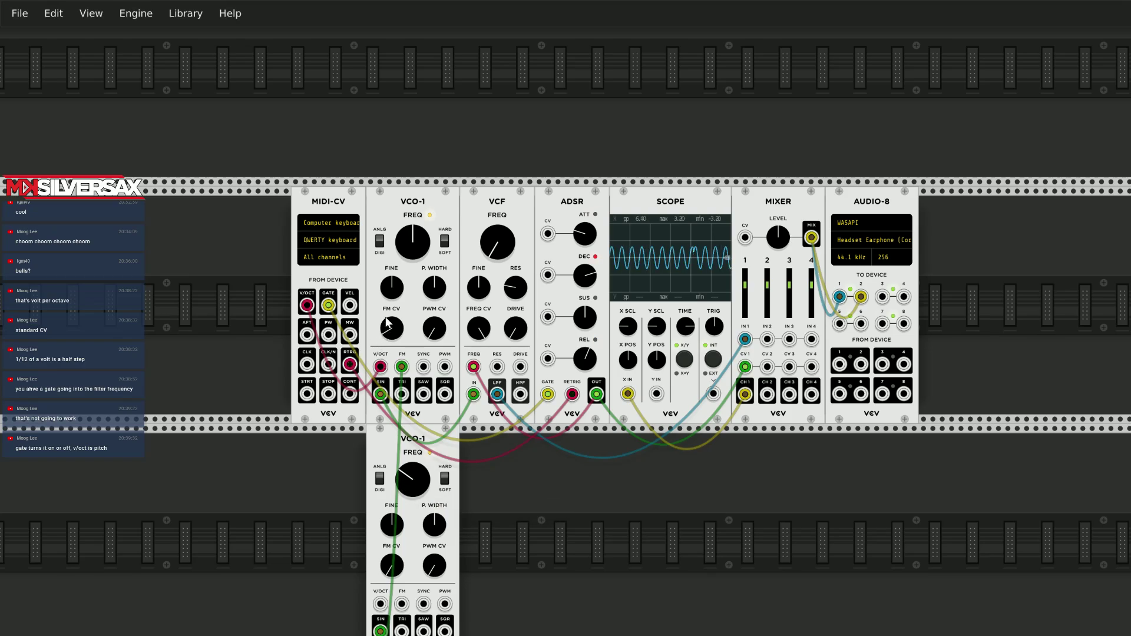
left_click_drag(386, 321, 386, 311)
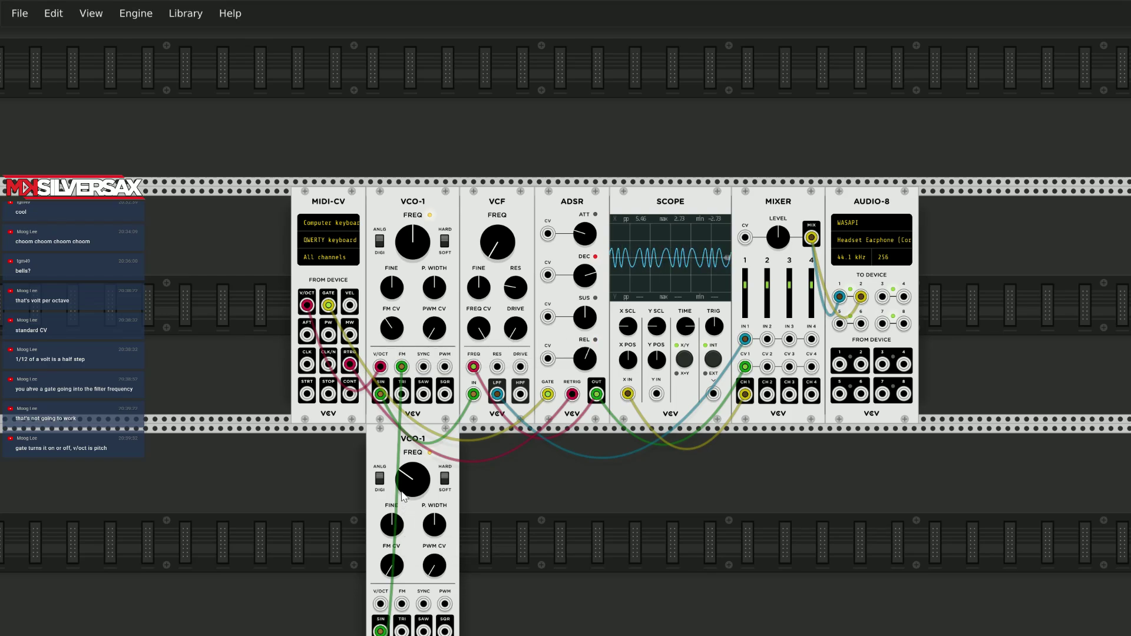
left_click_drag(403, 497, 403, 500)
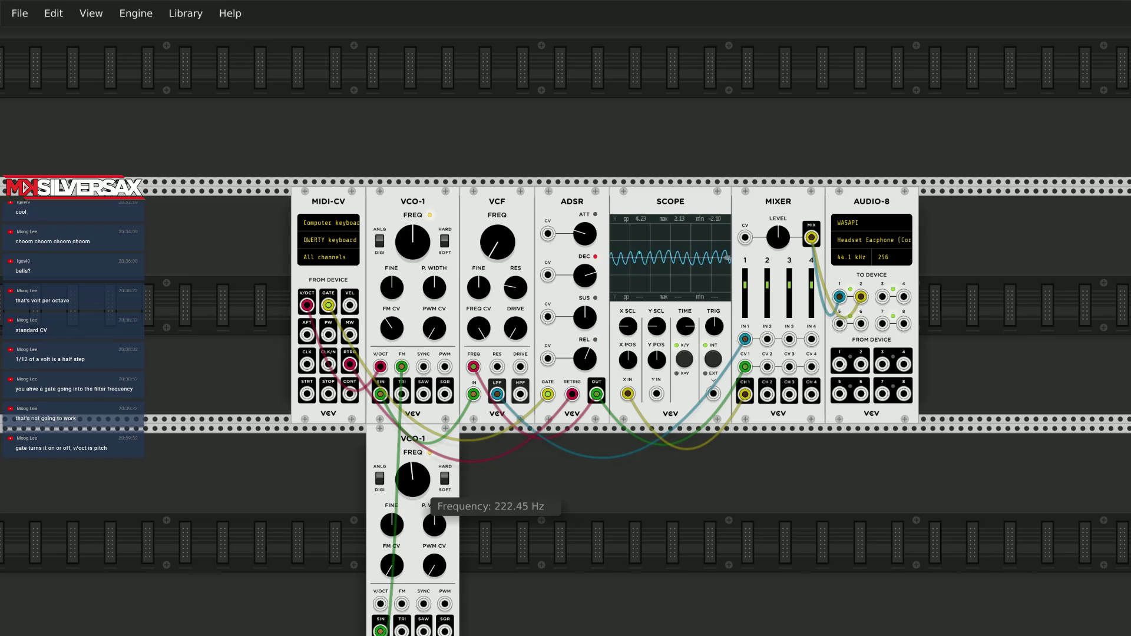
Turn the upper VCO-1's FM CV up past halfway and fine-tune the lower VCO-1's FREQ around 176 Hz while playing a note.
mouse_move(384, 333)
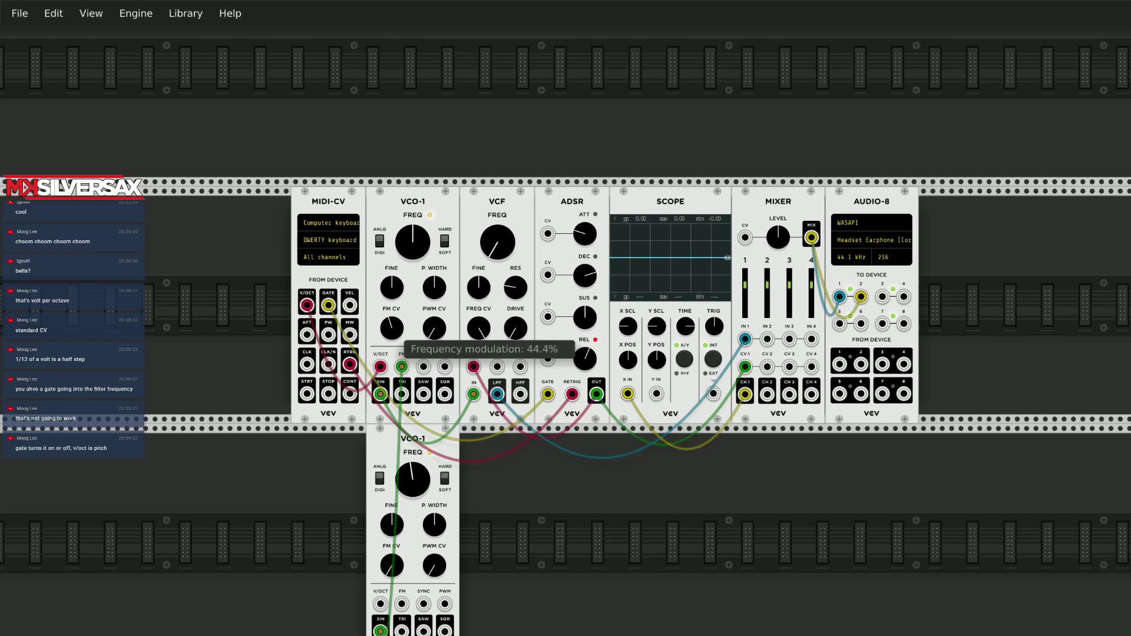
left_click_drag(388, 332, 389, 322)
key("z")
left_click_drag(410, 483, 410, 465)
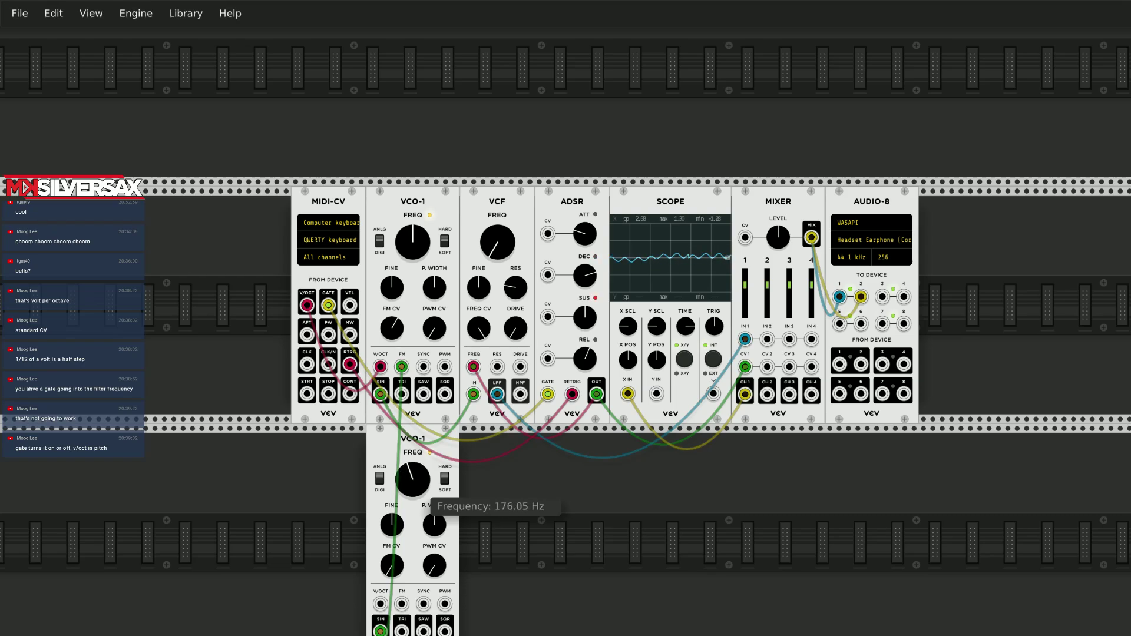
left_click_drag(411, 489, 411, 486)
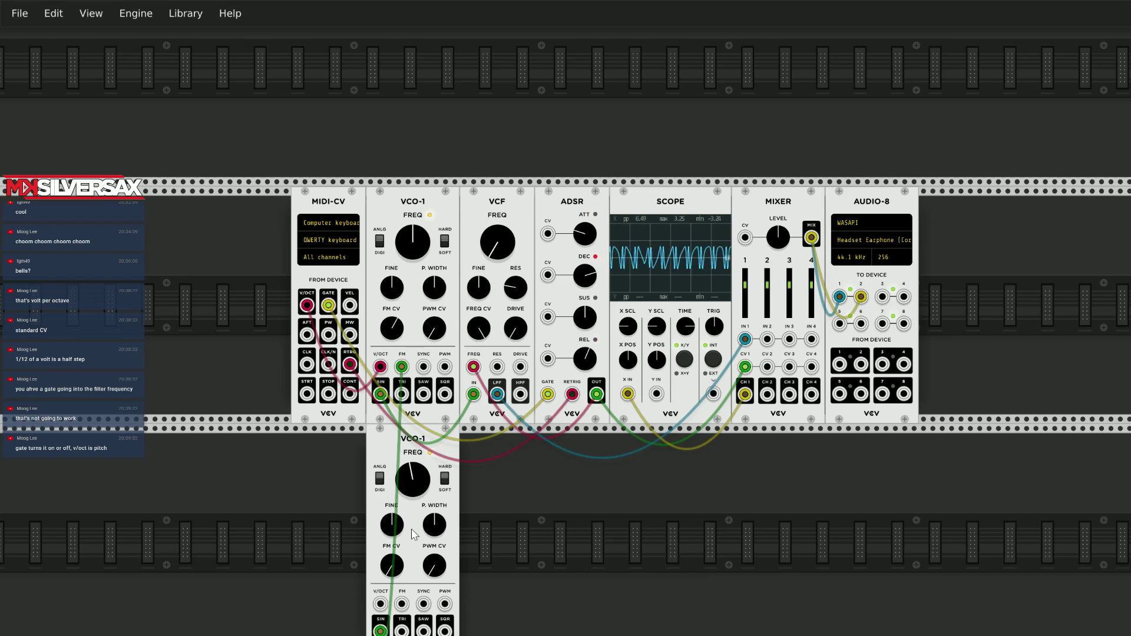
Lower the lower VCO-1's FREQ further and play a note before and after to compare the sound.
key("z")
left_click_drag(393, 487, 408, 480)
key("z")
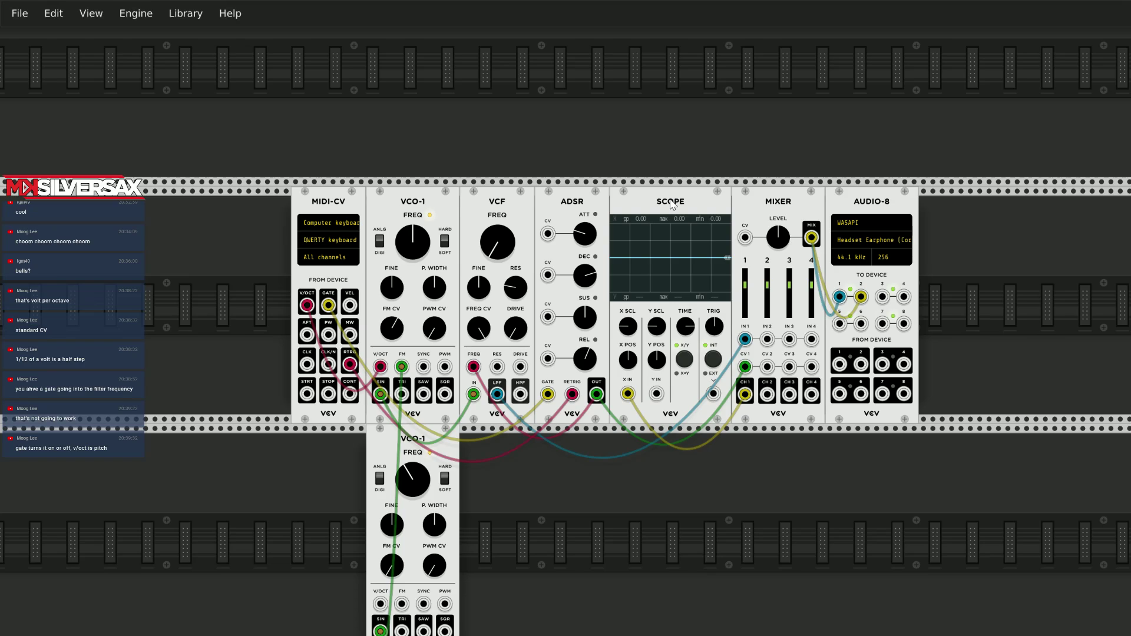
scroll(670, 201, "down", 3)
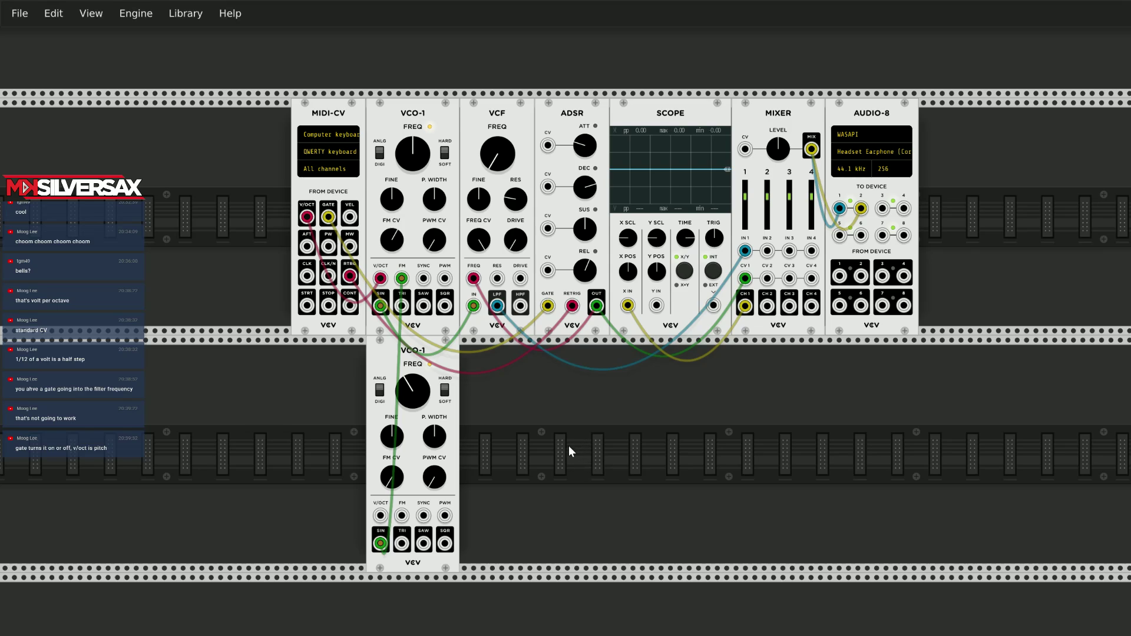
scroll(479, 436, "up", 3)
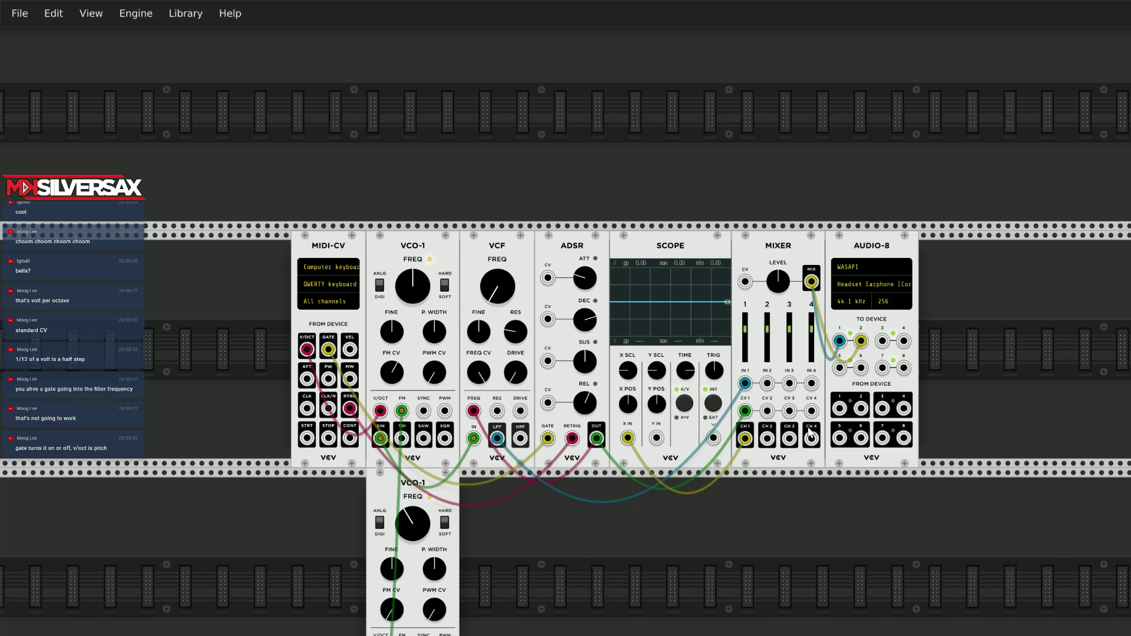
scroll(722, 388, "down", 3)
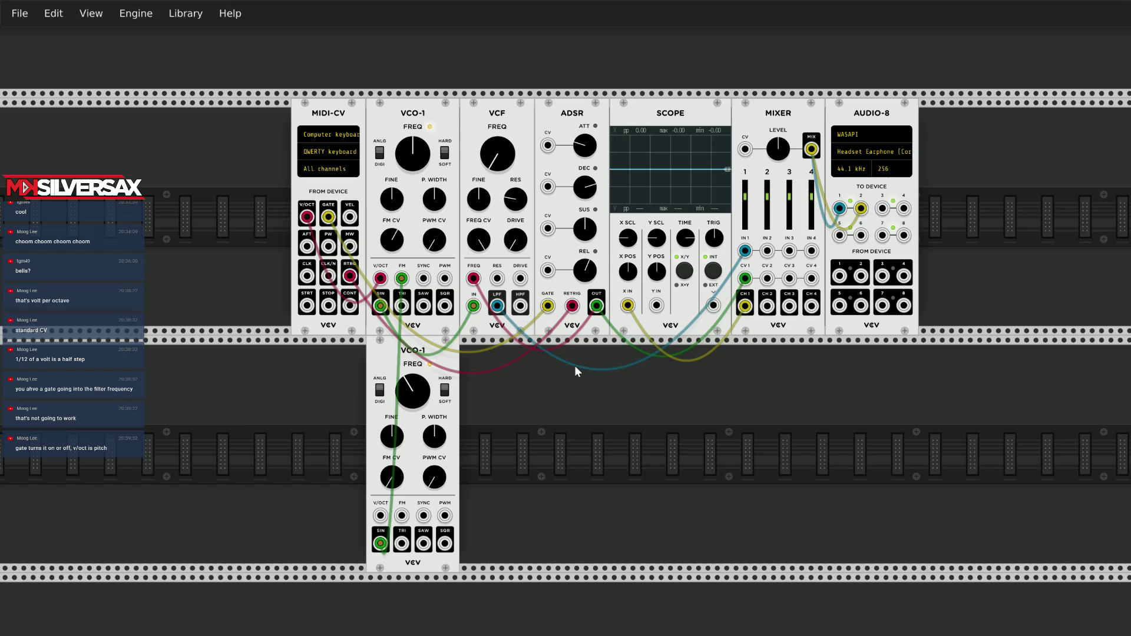
scroll(576, 370, "up", 2)
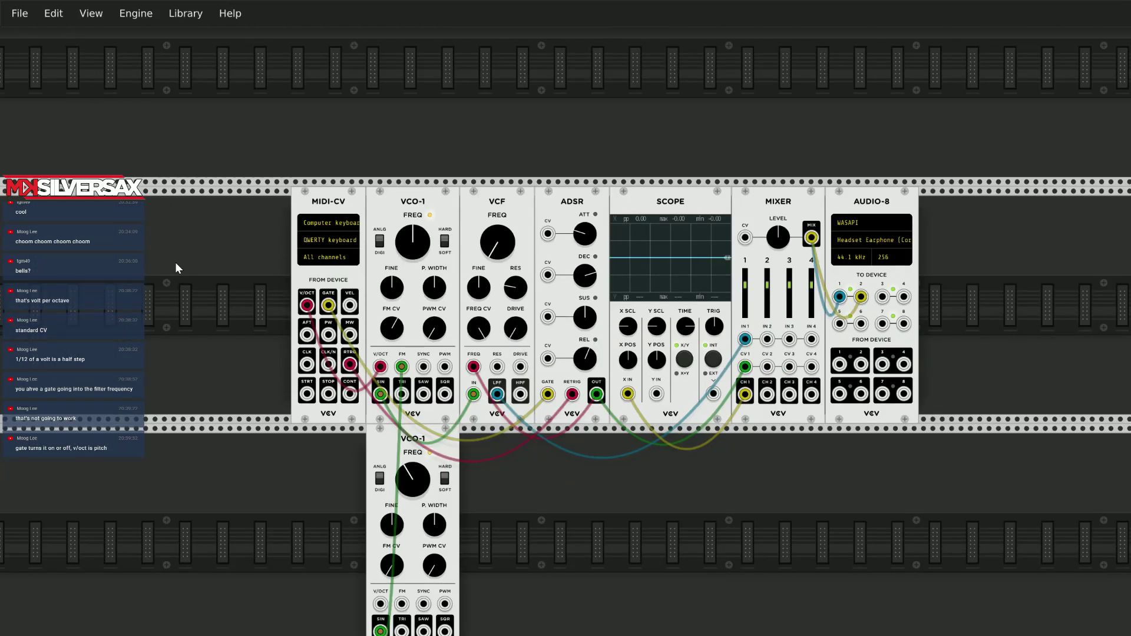
Filter the module library by the Sequencer tag and add a SEQ-3 to the rack row below the main modules.
right_click(175, 262)
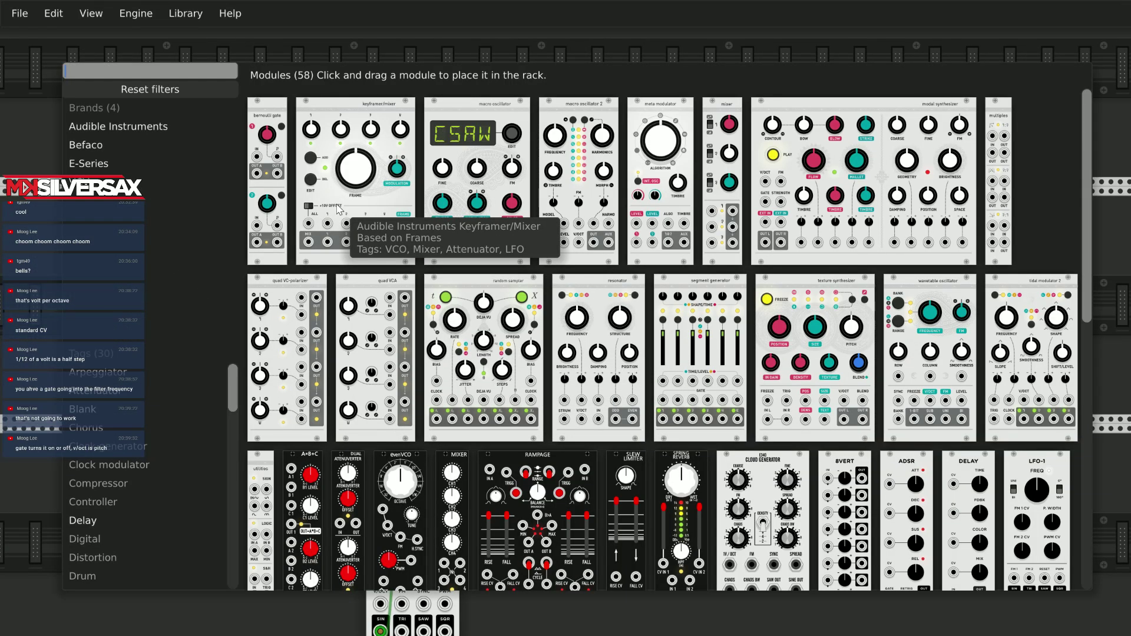
scroll(231, 390, "down", 1)
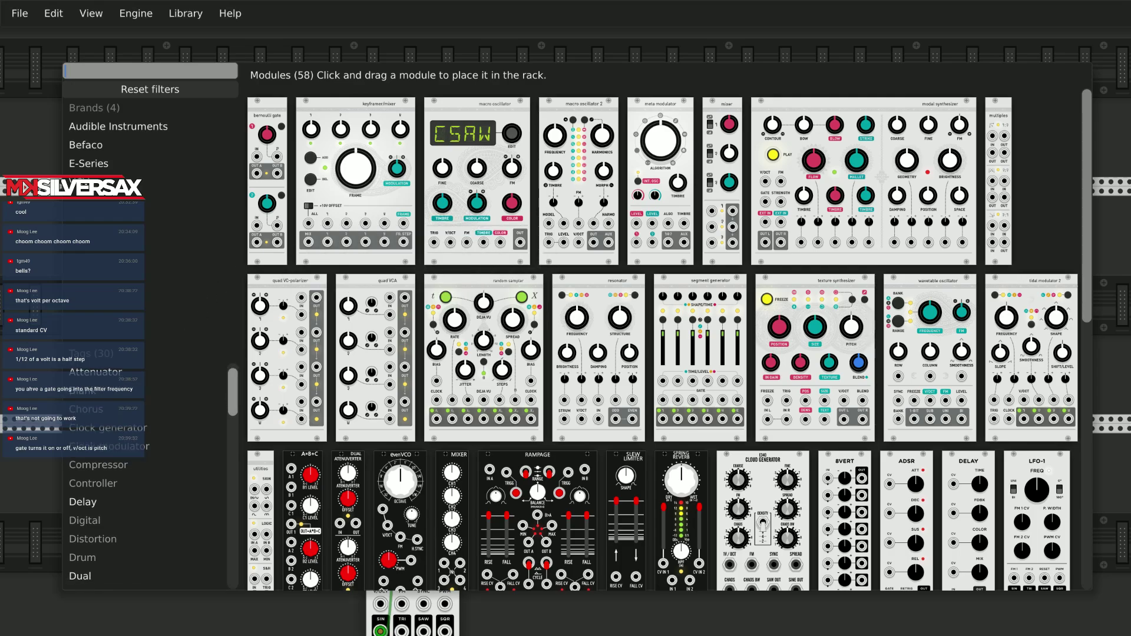
scroll(231, 390, "down", 8)
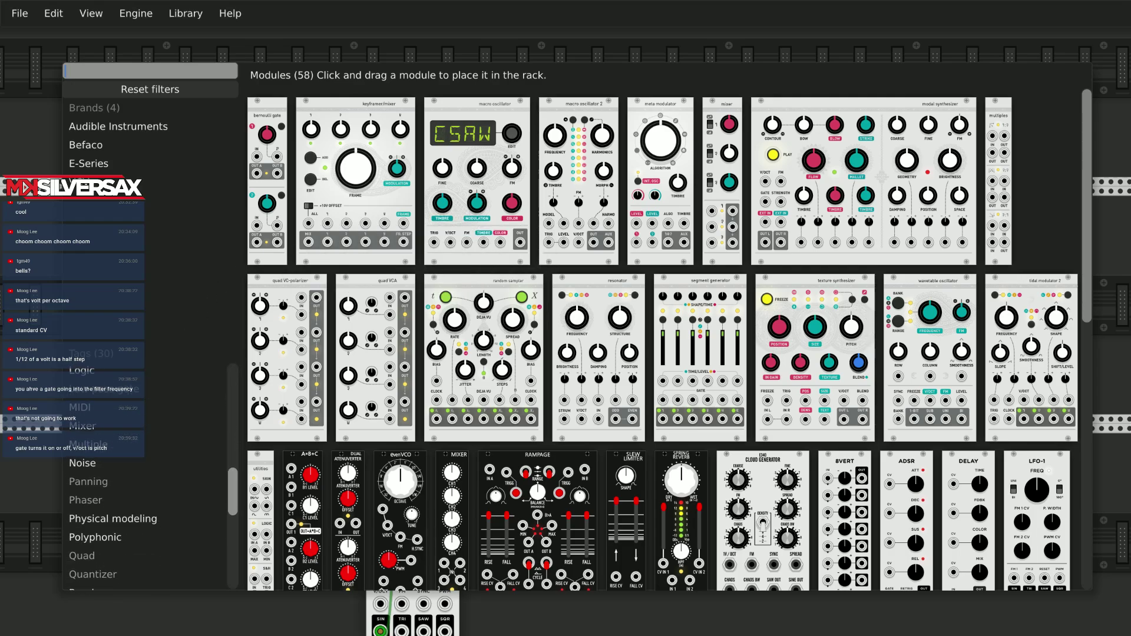
scroll(150, 471, "down", 8)
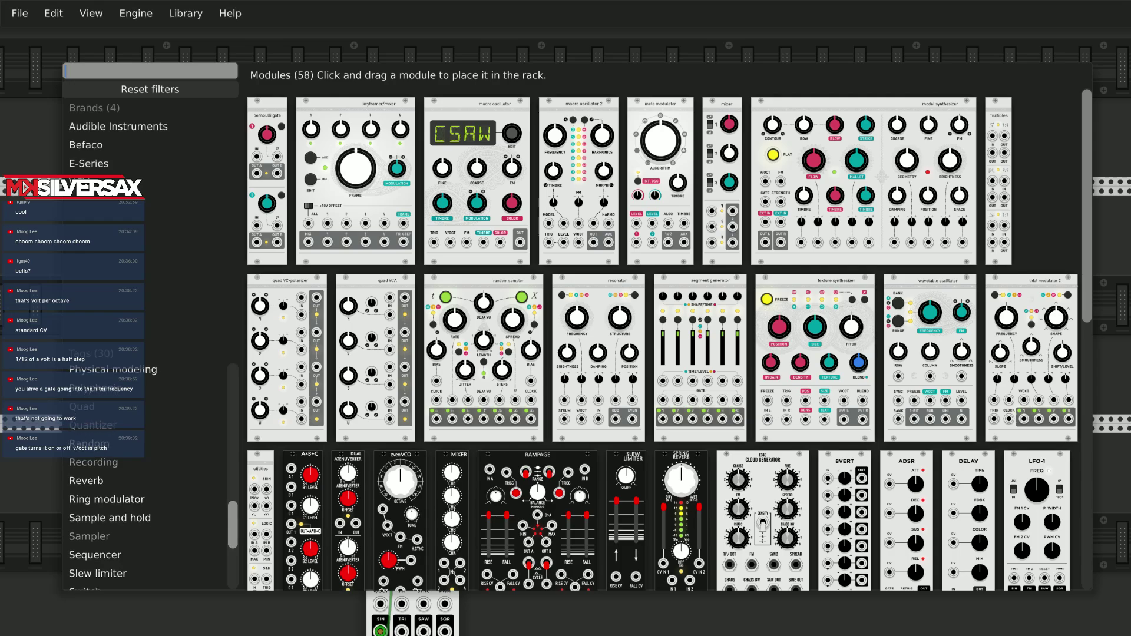
scroll(103, 477, "down", 4)
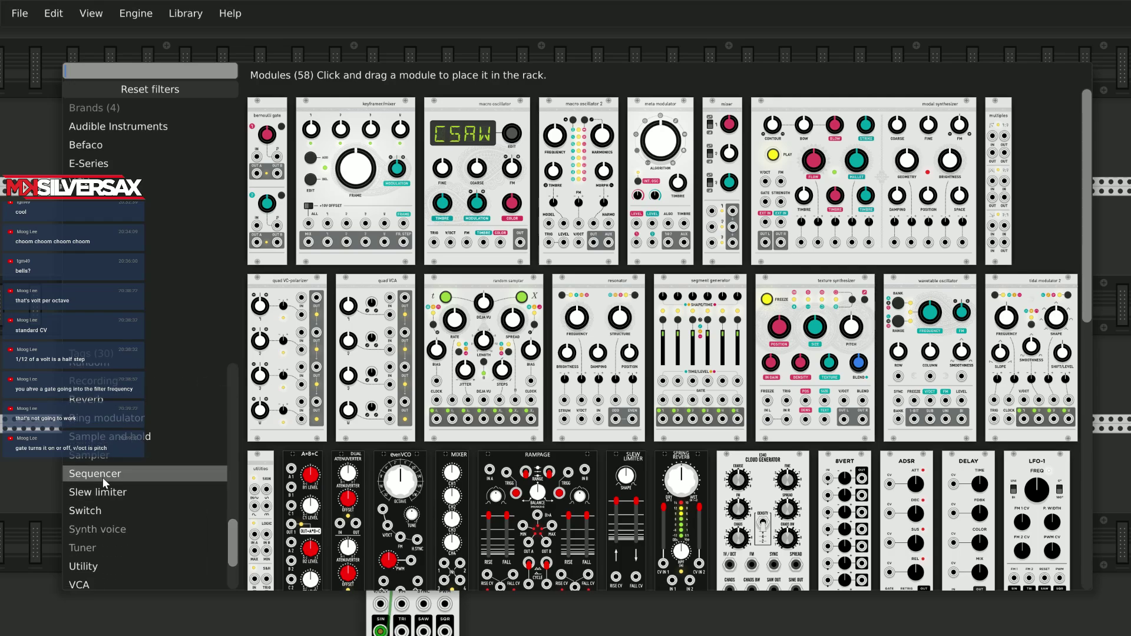
left_click(102, 477)
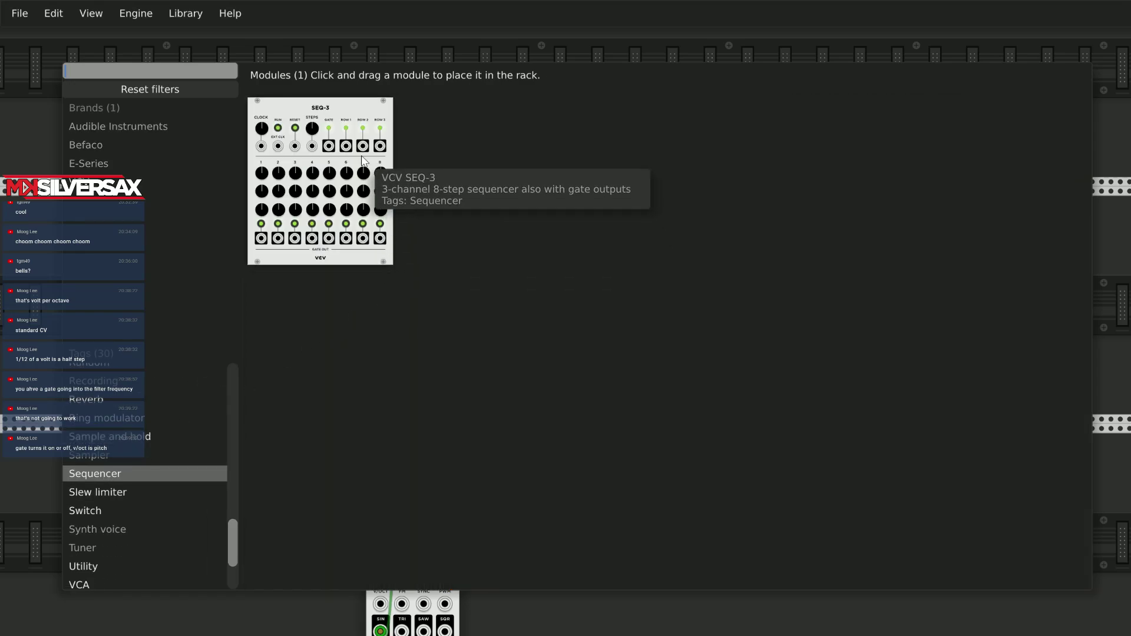
left_click_drag(364, 160, 651, 592)
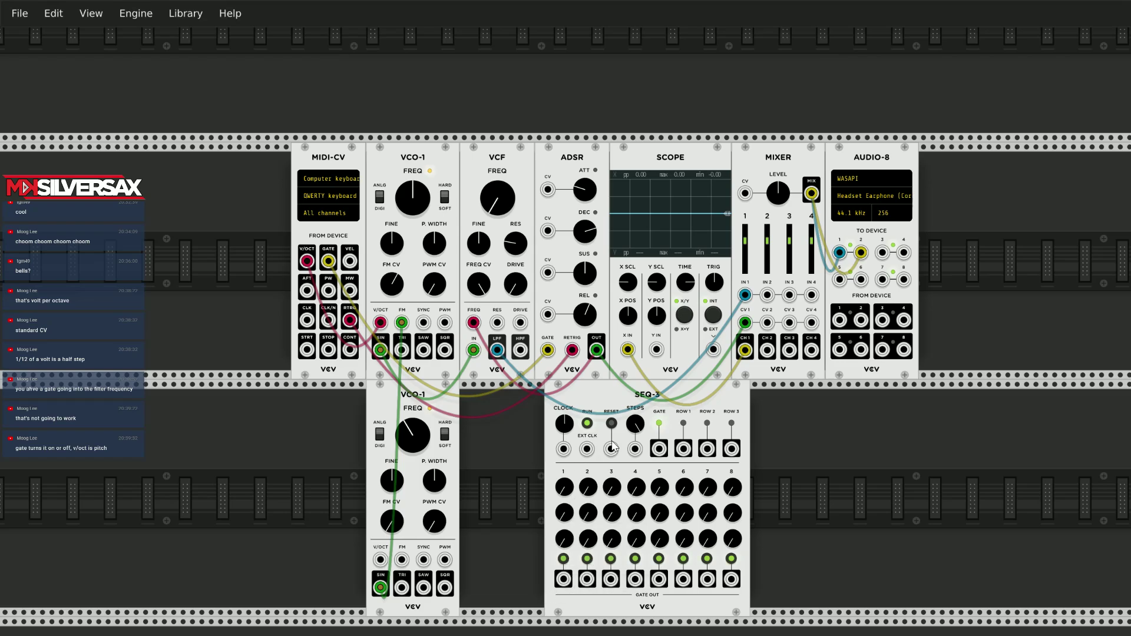
Reposition the SEQ-3 in the second row so that it sits directly beneath the ADSR and SCOPE modules.
left_click_drag(659, 449, 484, 563)
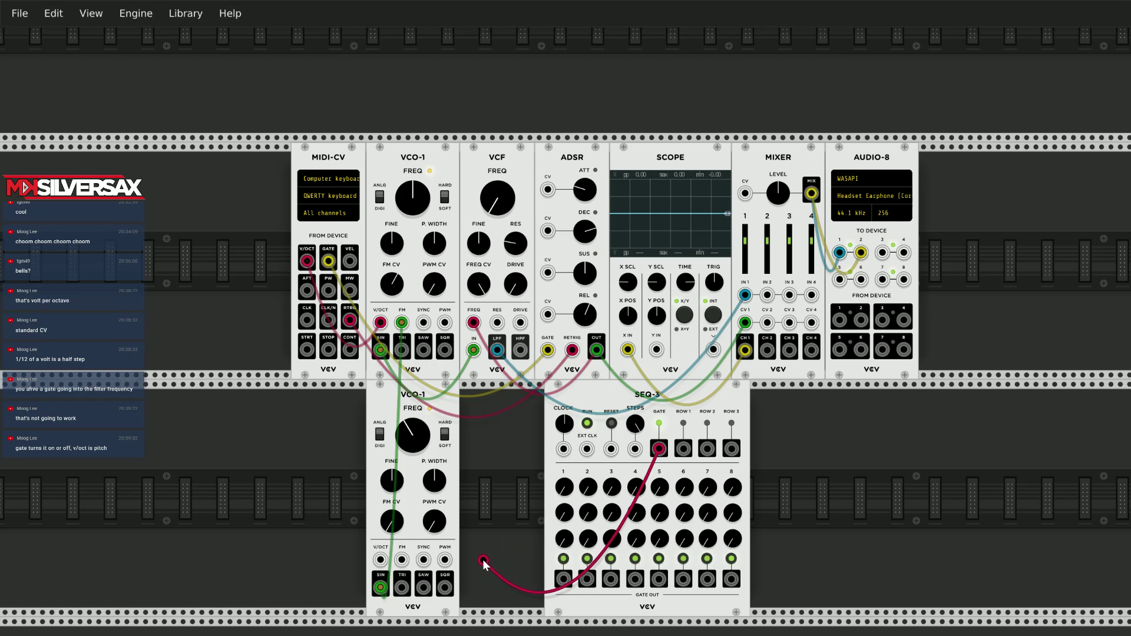
left_click_drag(484, 563, 782, 434)
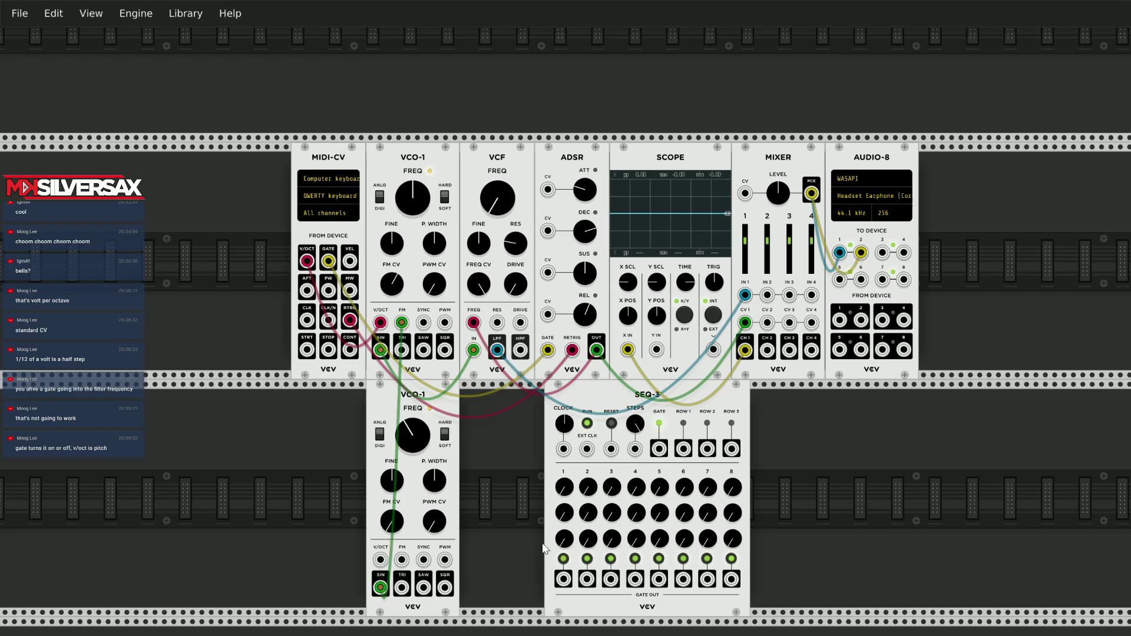
left_click_drag(697, 397, 307, 466)
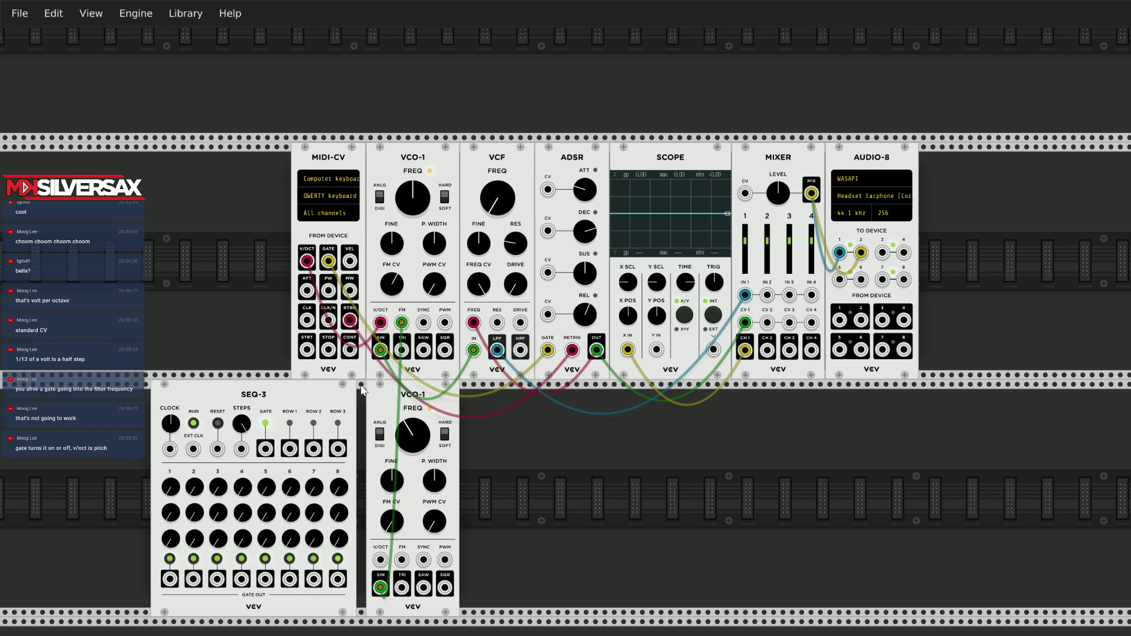
left_click_drag(282, 395, 591, 451)
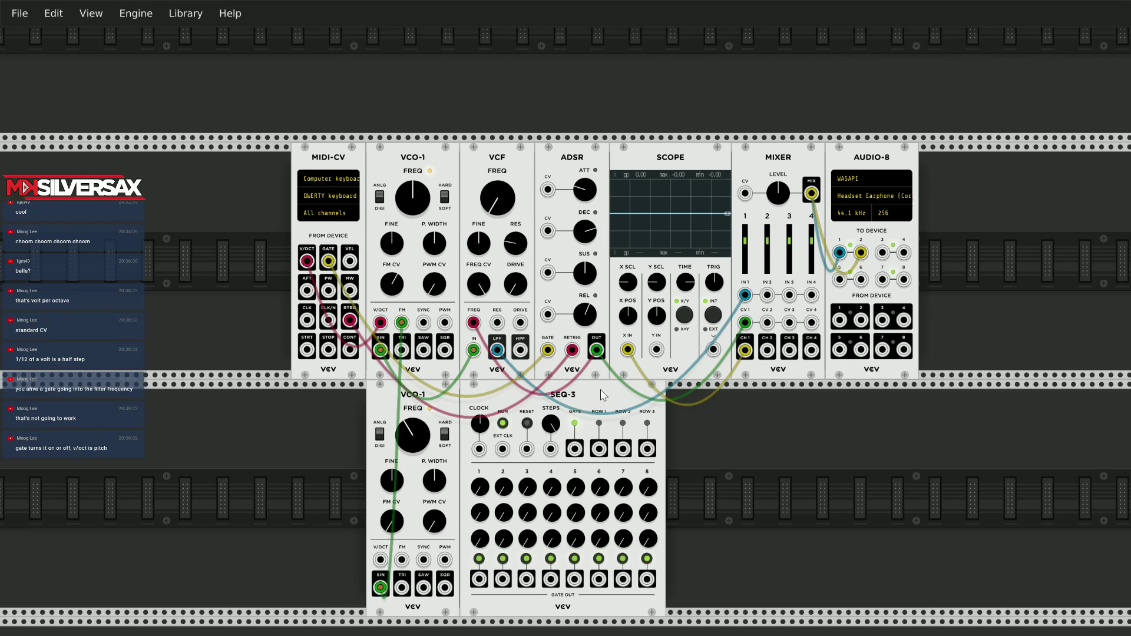
left_click_drag(604, 395, 632, 390)
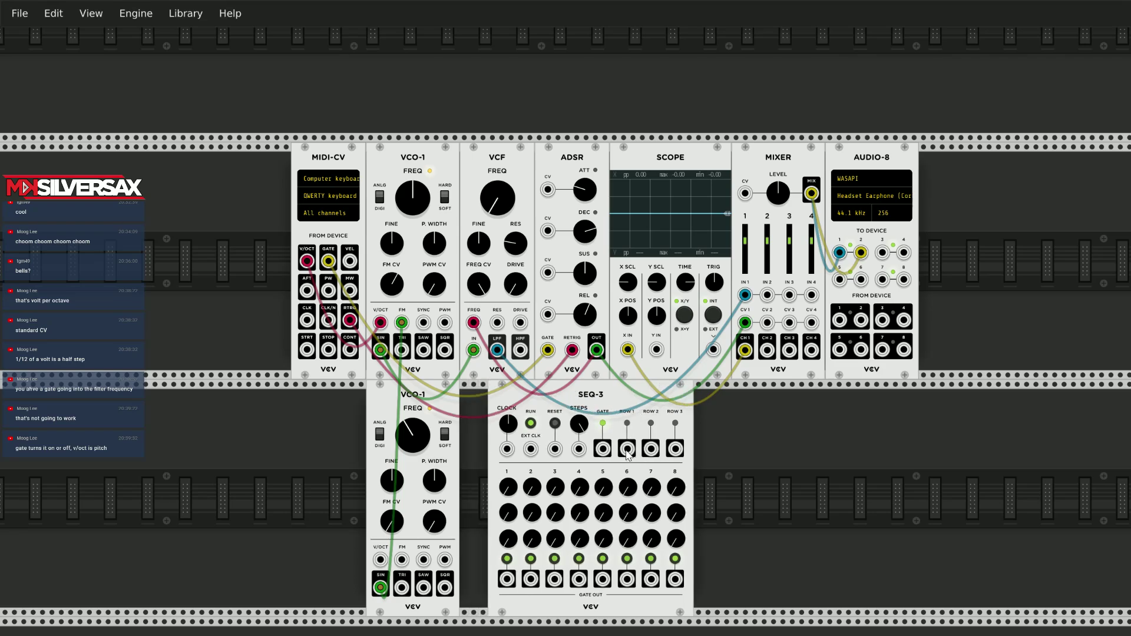
left_click_drag(624, 393, 671, 391)
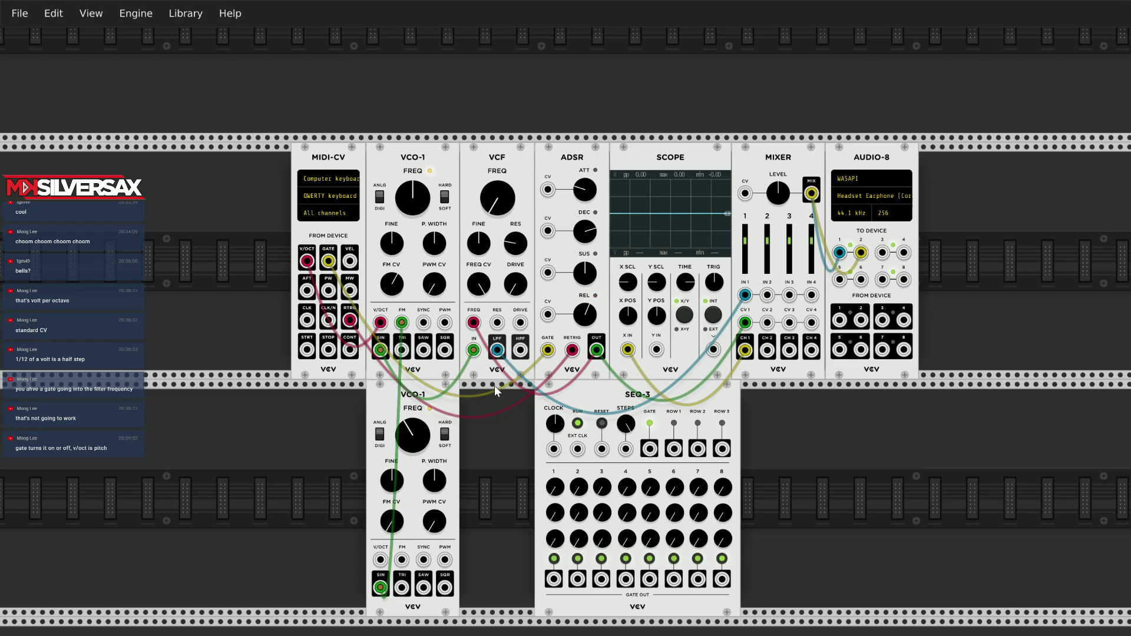
Replace the MIDI-CV cable at the ADSR's GATE input with one from the SEQ-3's GATE output.
left_click_drag(548, 352, 330, 271)
left_click_drag(650, 451, 547, 350)
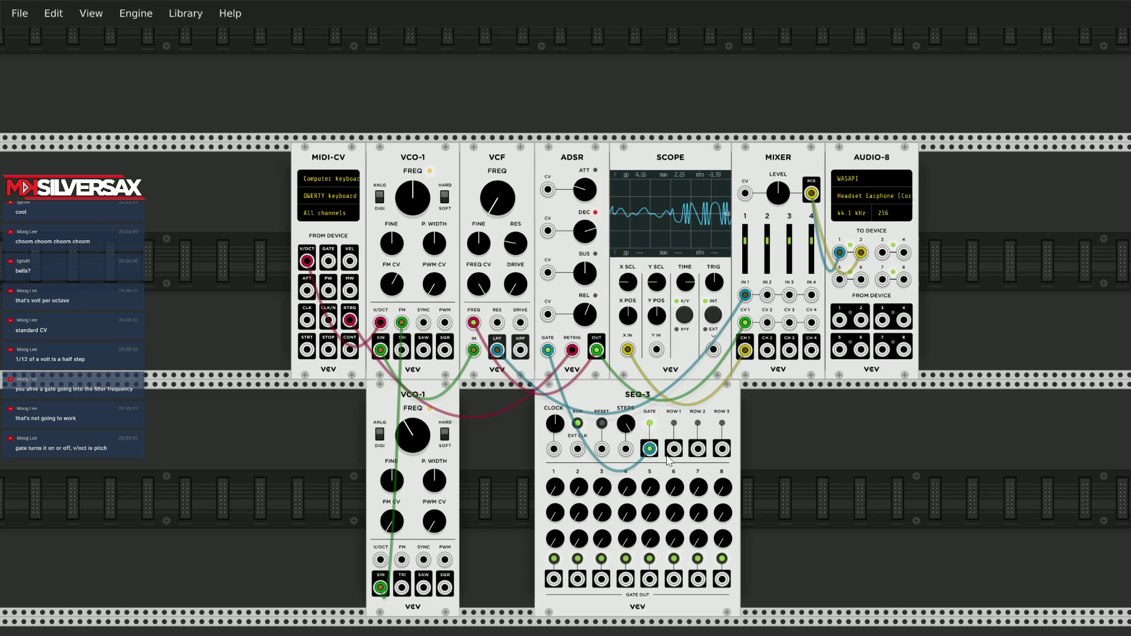
Stop the SEQ-3, slow down its CLOCK, and set it running again at the slower tempo.
left_click(578, 423)
left_click_drag(554, 423, 554, 429)
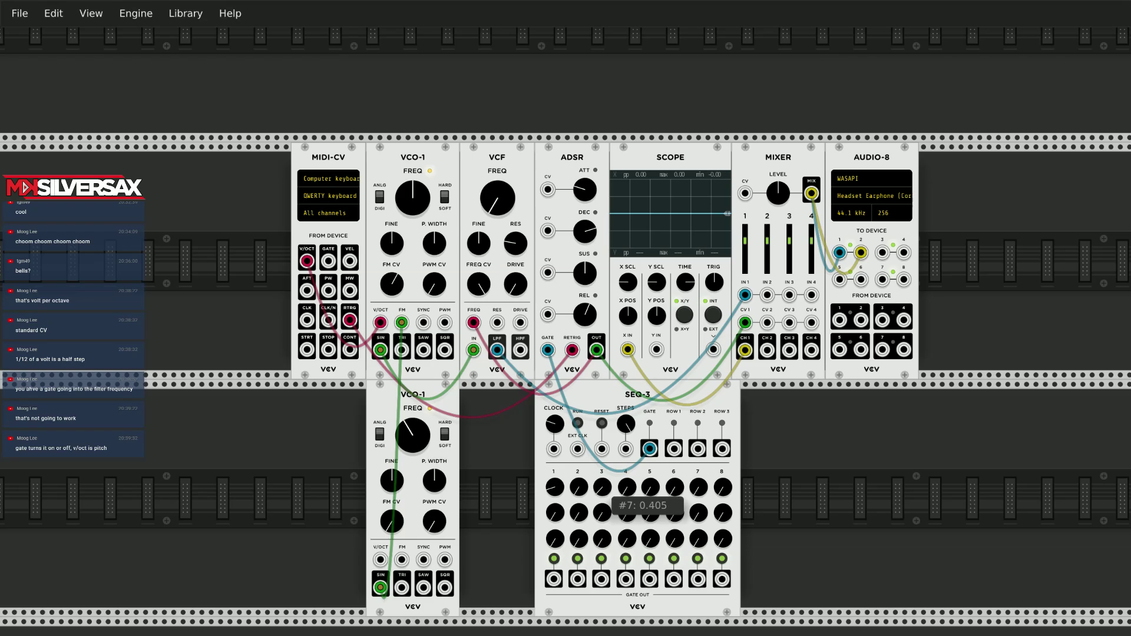
mouse_move(558, 494)
left_mouse_down()
mouse_move(558, 512)
mouse_move(557, 483)
left_mouse_up()
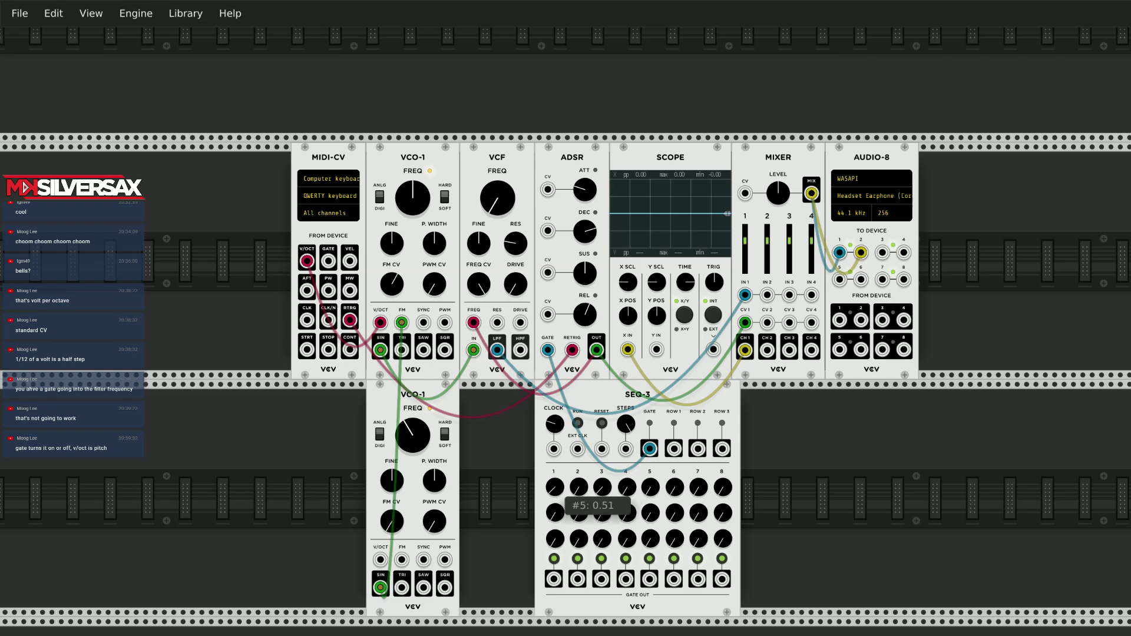
mouse_move(554, 424)
left_mouse_down()
mouse_move(554, 448)
mouse_move(557, 437)
left_mouse_up()
left_click(578, 423)
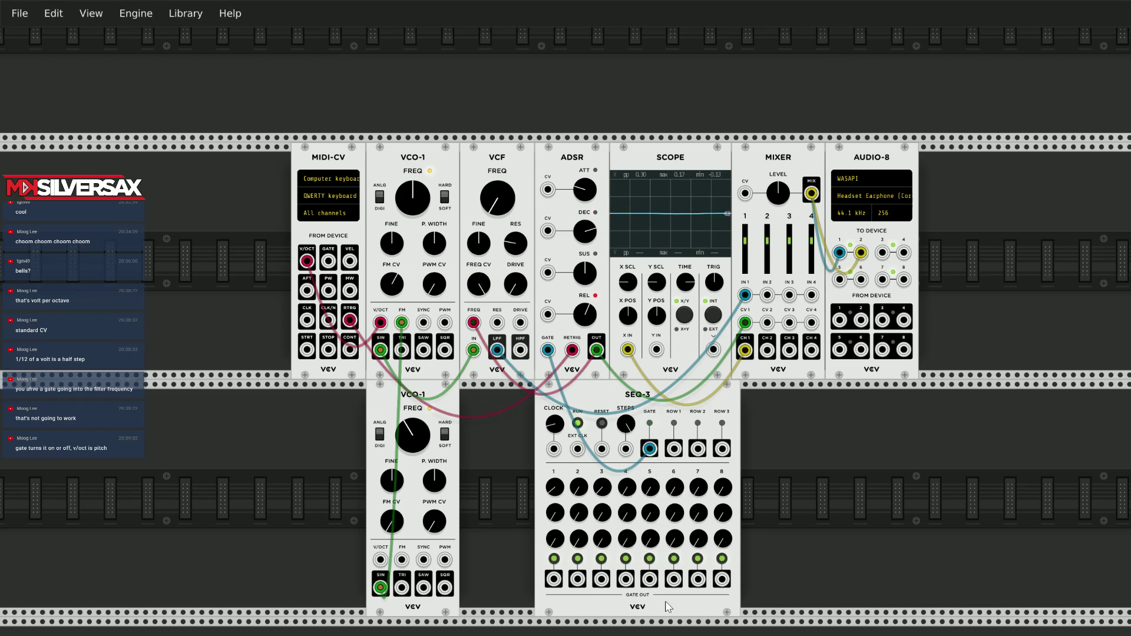
left_click_drag(555, 424, 554, 428)
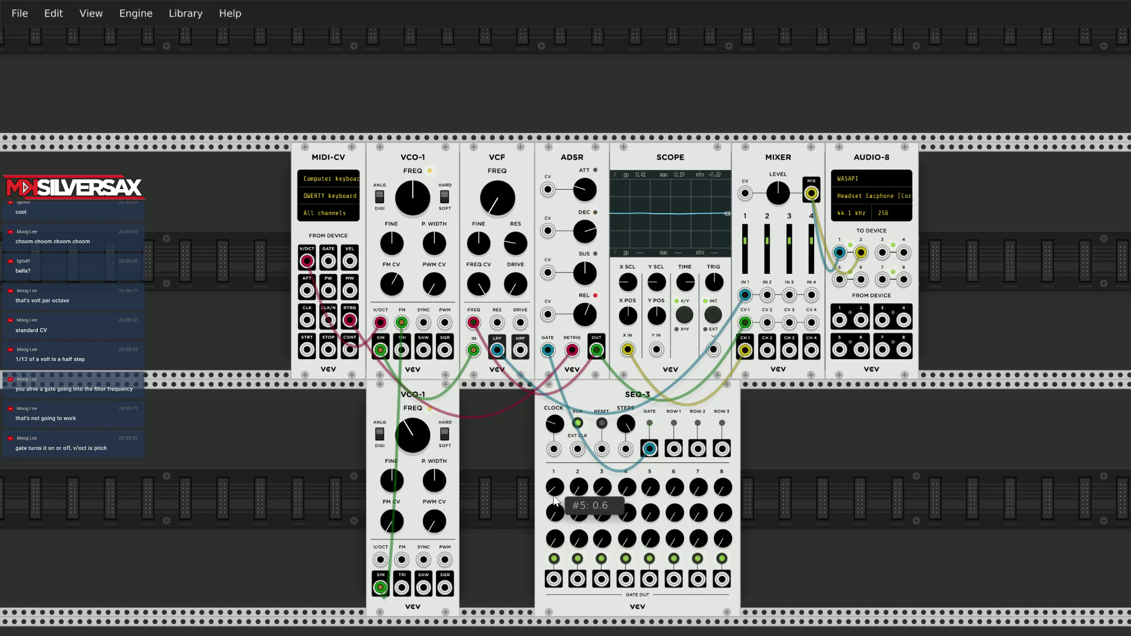
Raise the first knobs in the SEQ-3's row 1, with step 1 at about 1.85, and stop the sequencer.
left_click_drag(553, 495, 644, 478)
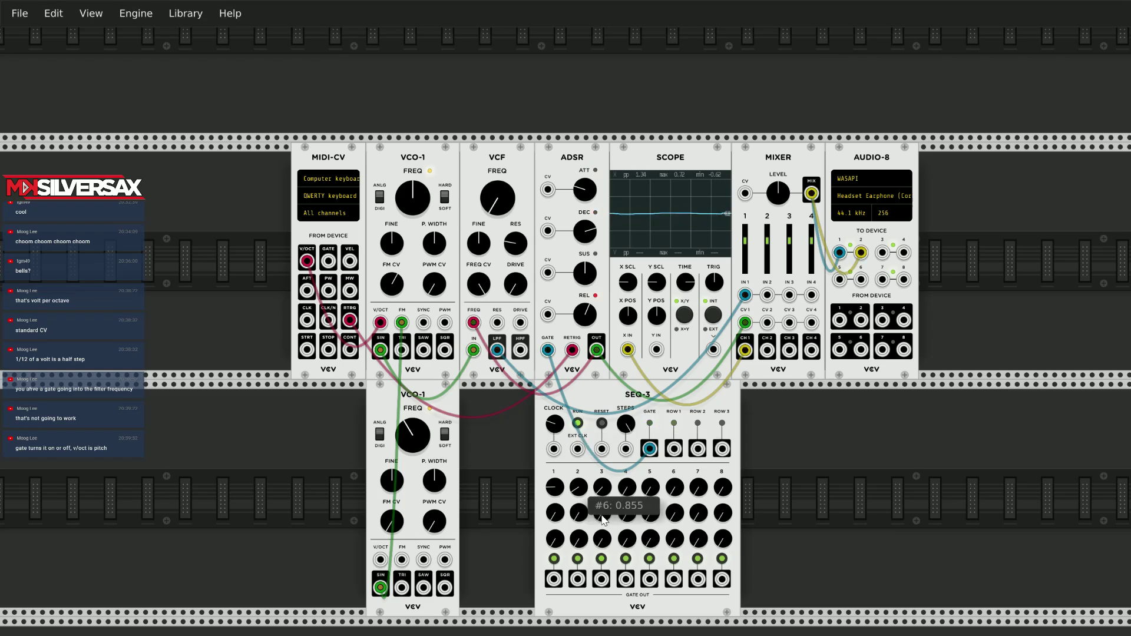
left_click(578, 425)
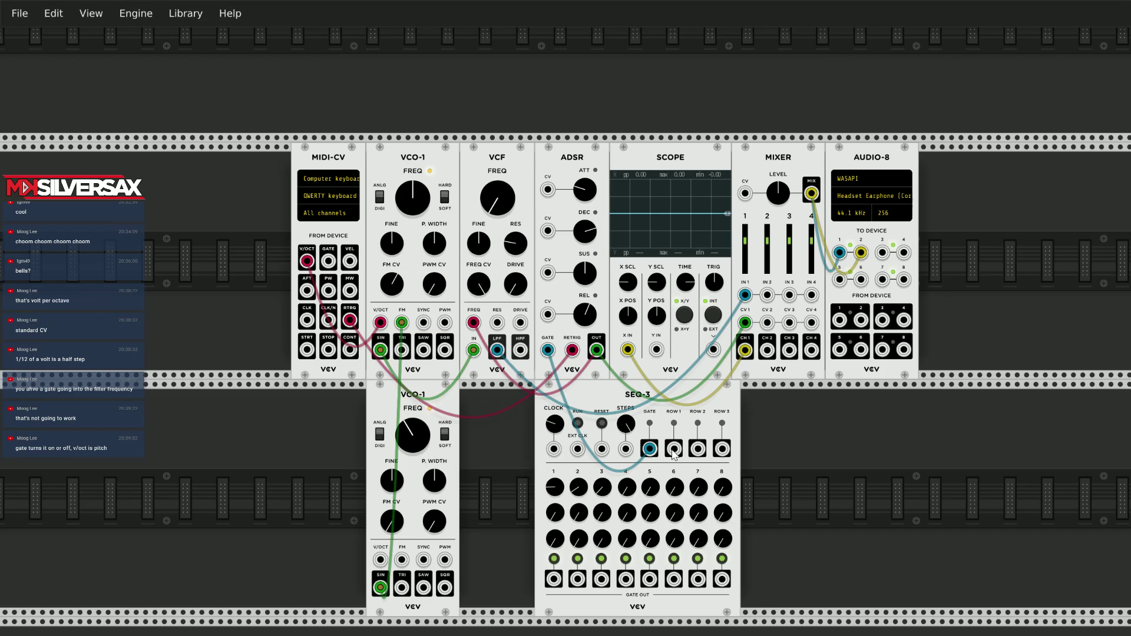
Replace the MIDI-CV cable at the upper VCO-1's V/OCT input with one from the SEQ-3's ROW 1 output.
left_click_drag(673, 450, 673, 457)
left_click_drag(380, 322, 277, 336)
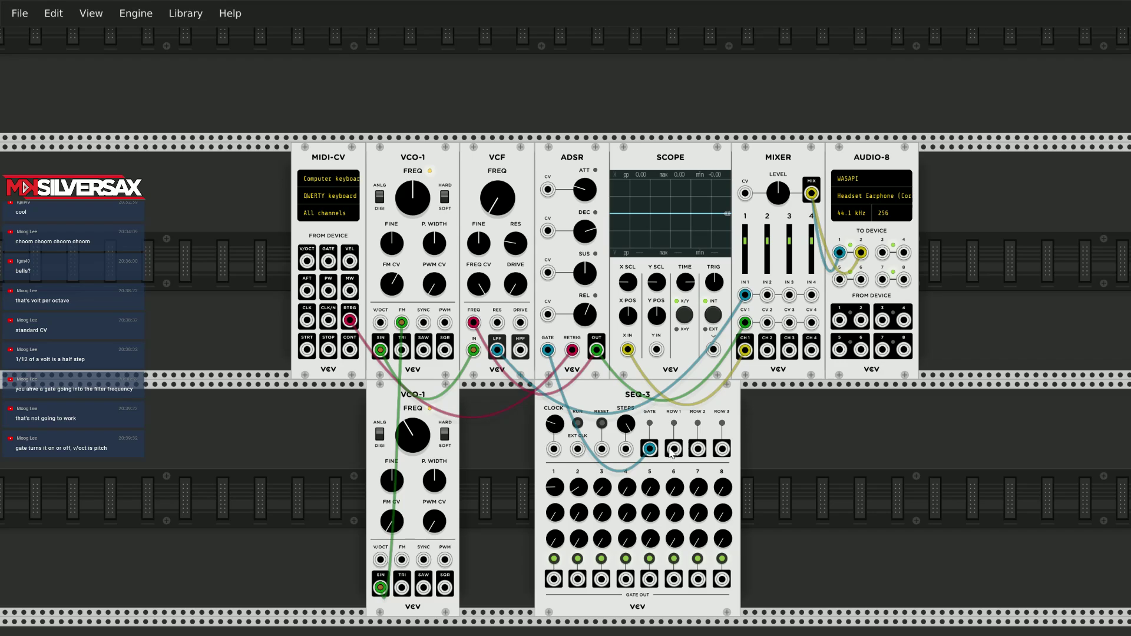
left_click_drag(673, 448, 380, 322)
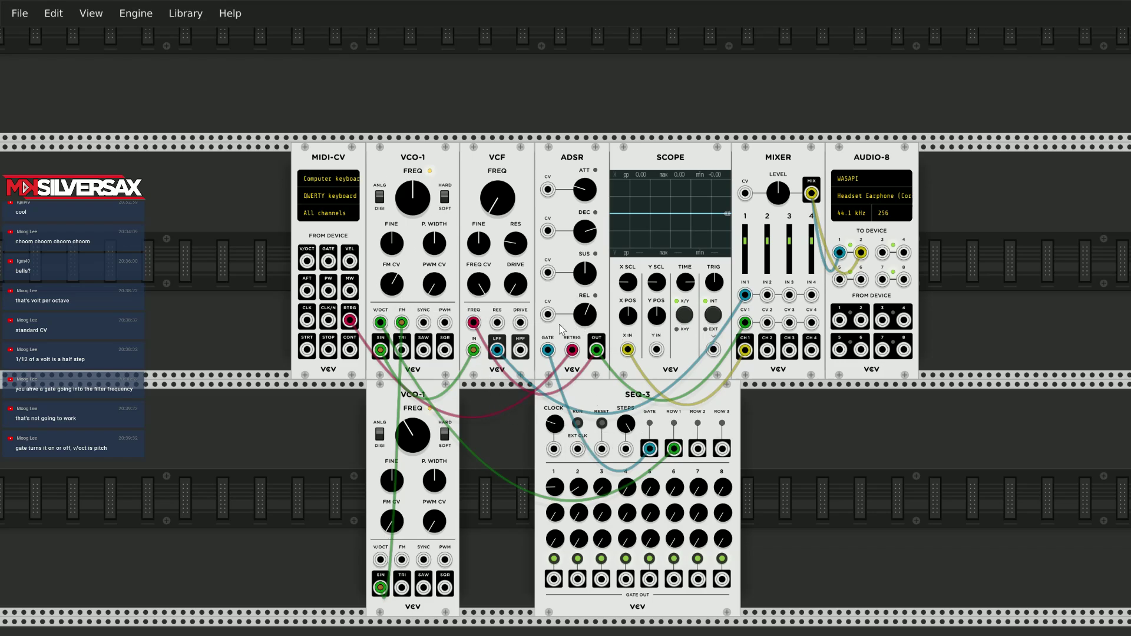
Disconnect the ADSR's RETRIG cable and move the MIDI-CV module away from the rest of the patch.
left_click_drag(572, 350, 311, 354)
left_click_drag(324, 156, 84, 140)
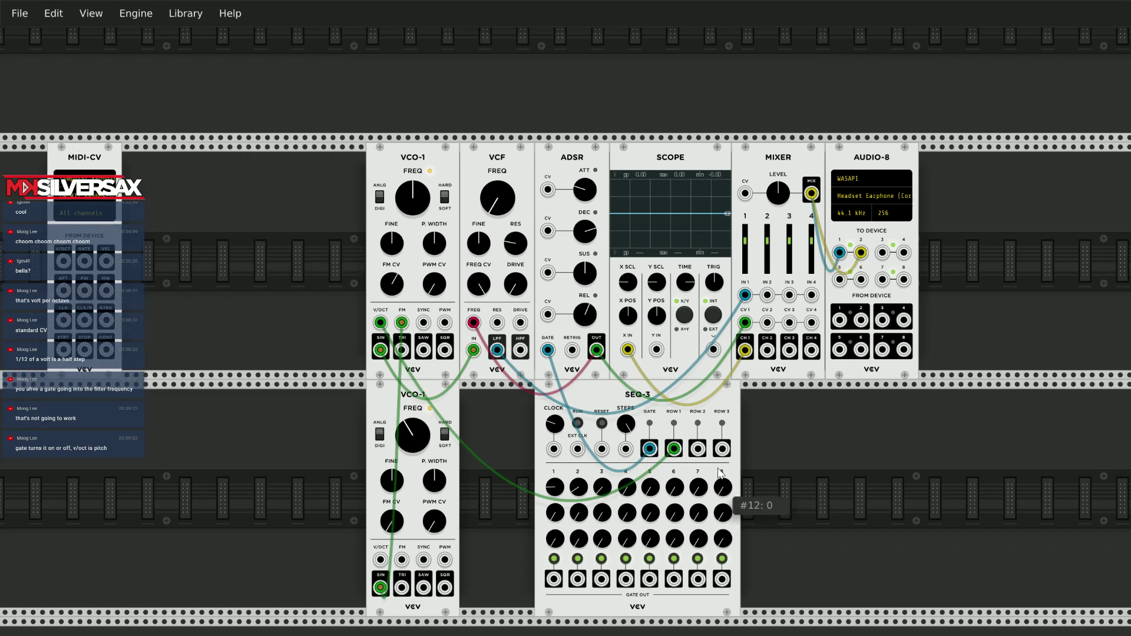
Run the SEQ-3 and set its row 1 step knobs to varied pitches, with step 8 at 0.75.
mouse_move(698, 484)
left_click(577, 423)
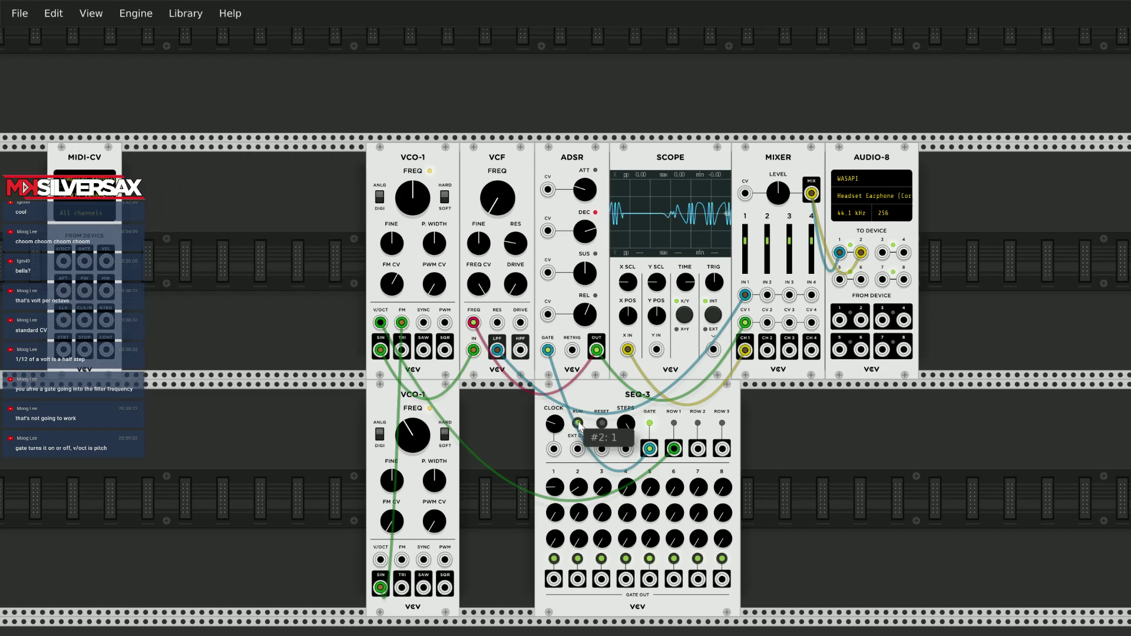
mouse_move(591, 486)
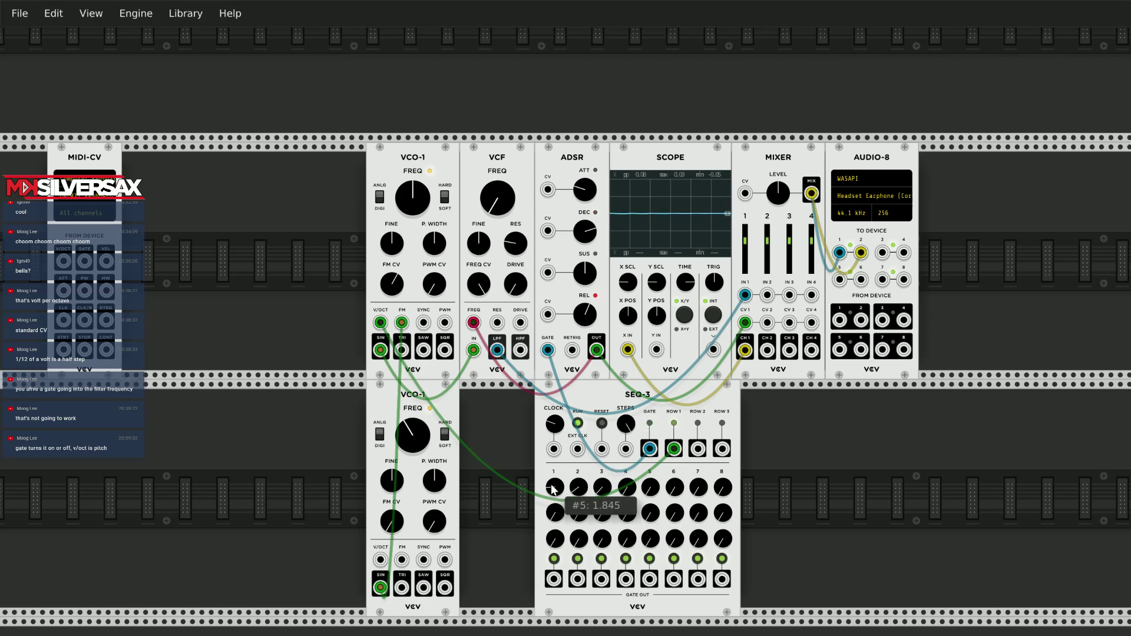
left_click_drag(602, 487, 602, 501)
left_click_drag(627, 487, 674, 486)
left_click_drag(578, 488, 579, 478)
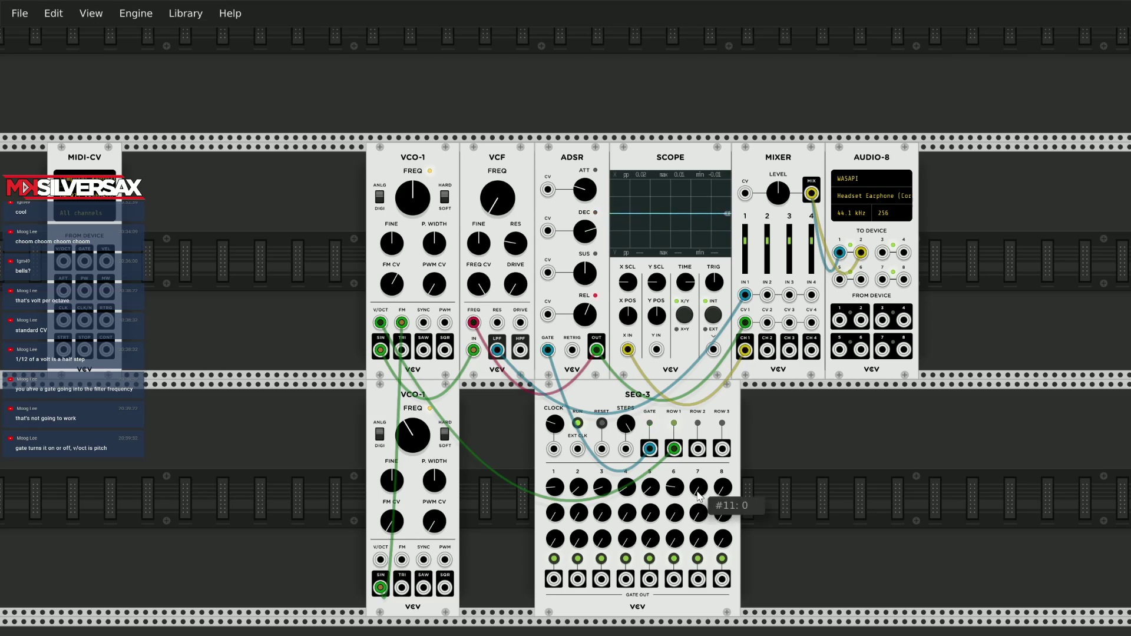
left_click_drag(698, 497, 721, 474)
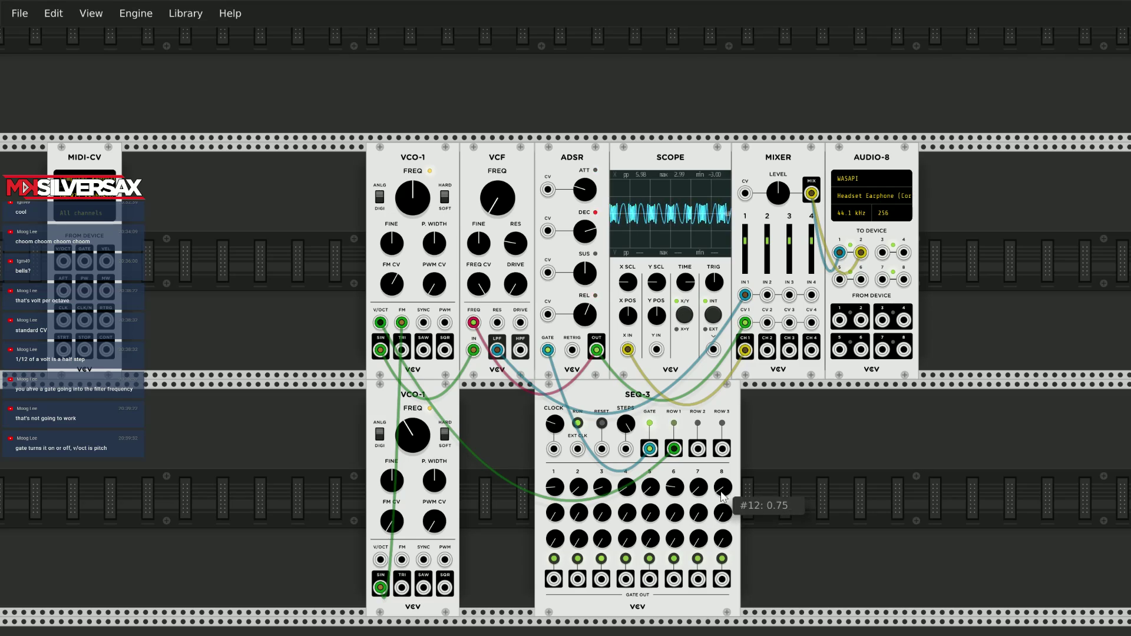
Lower the upper VCO-1's FREQ to about 16.7 Hz while the sequence plays.
left_click_drag(412, 198, 412, 211)
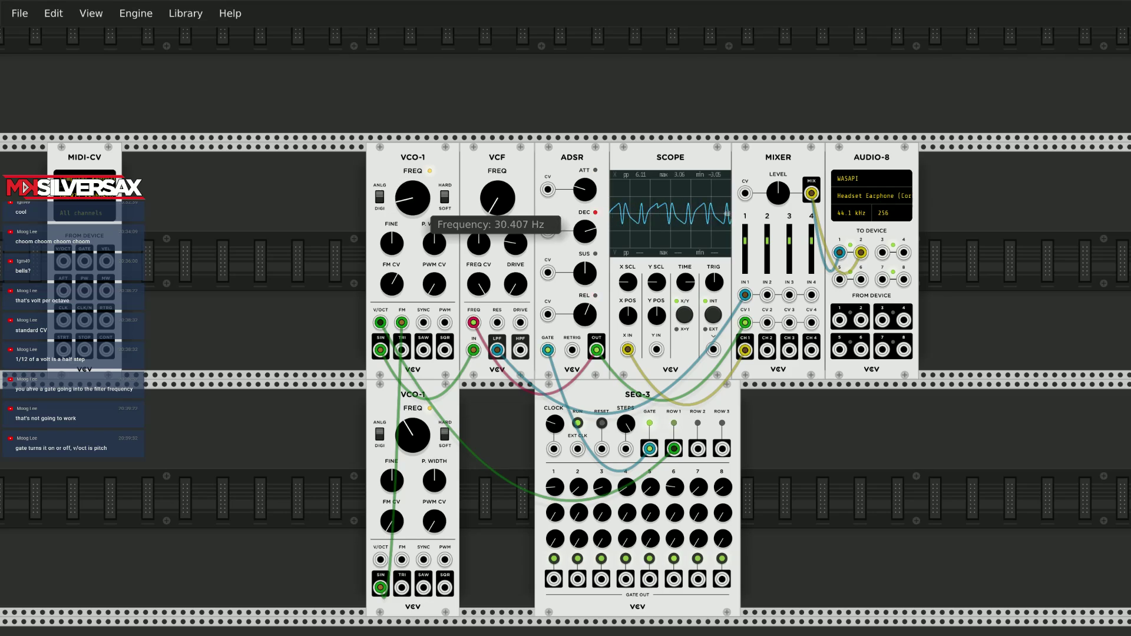
left_click_drag(413, 211, 412, 211)
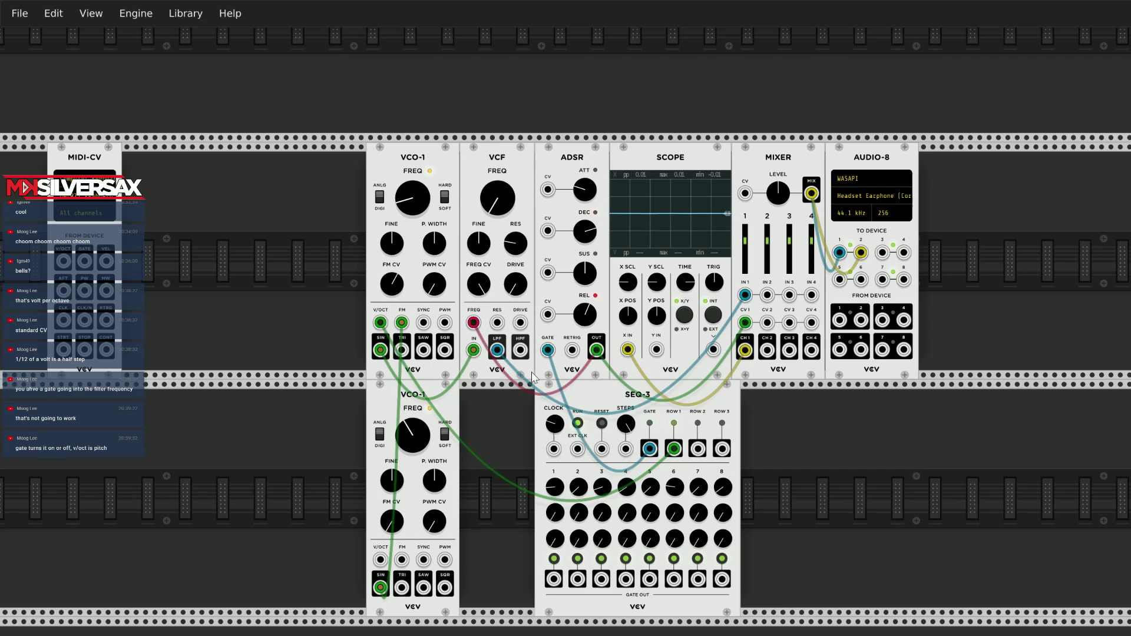
left_click_drag(415, 210, 416, 213)
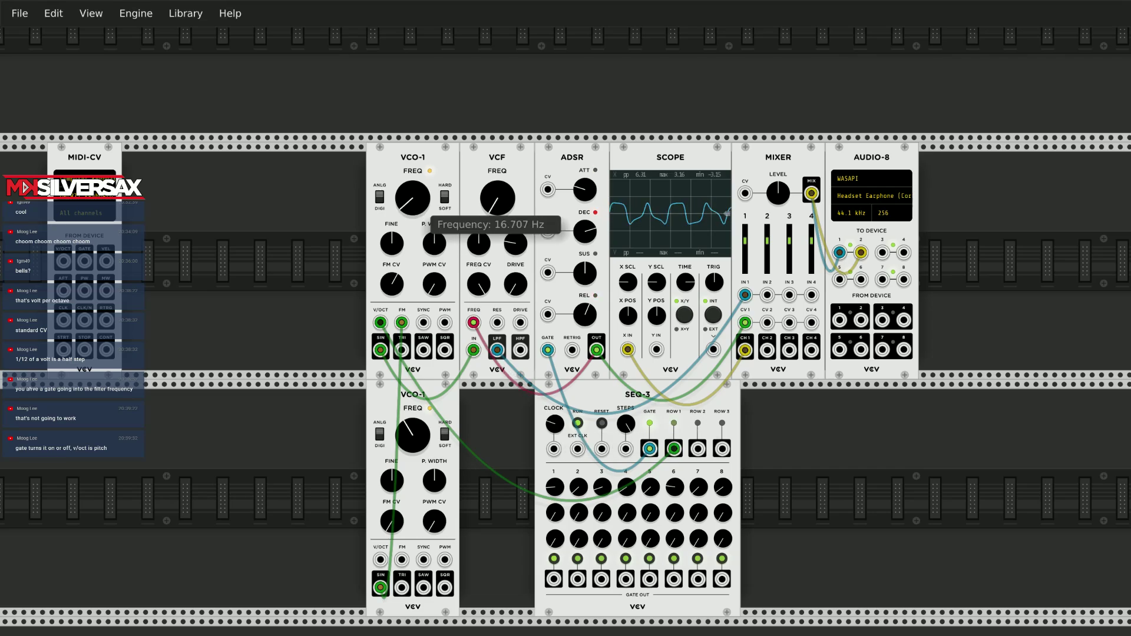
Lower the mixer's channel 1 level and speed up the SEQ-3 clock to about 305 bpm.
left_click_drag(415, 213, 415, 212)
left_click_drag(745, 243, 745, 260)
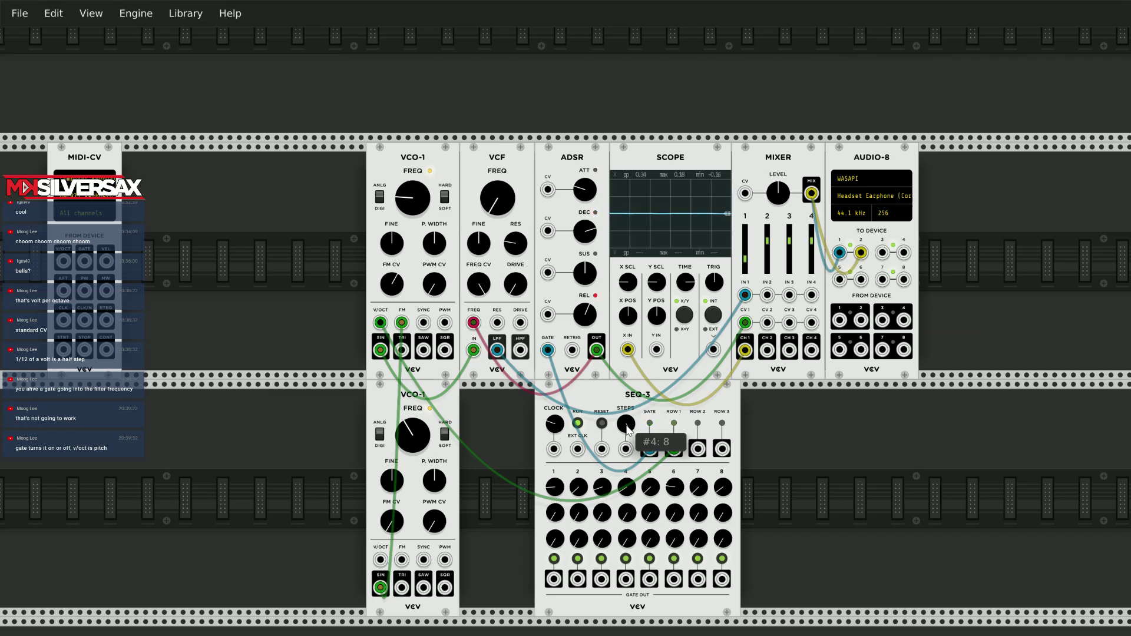
mouse_move(557, 429)
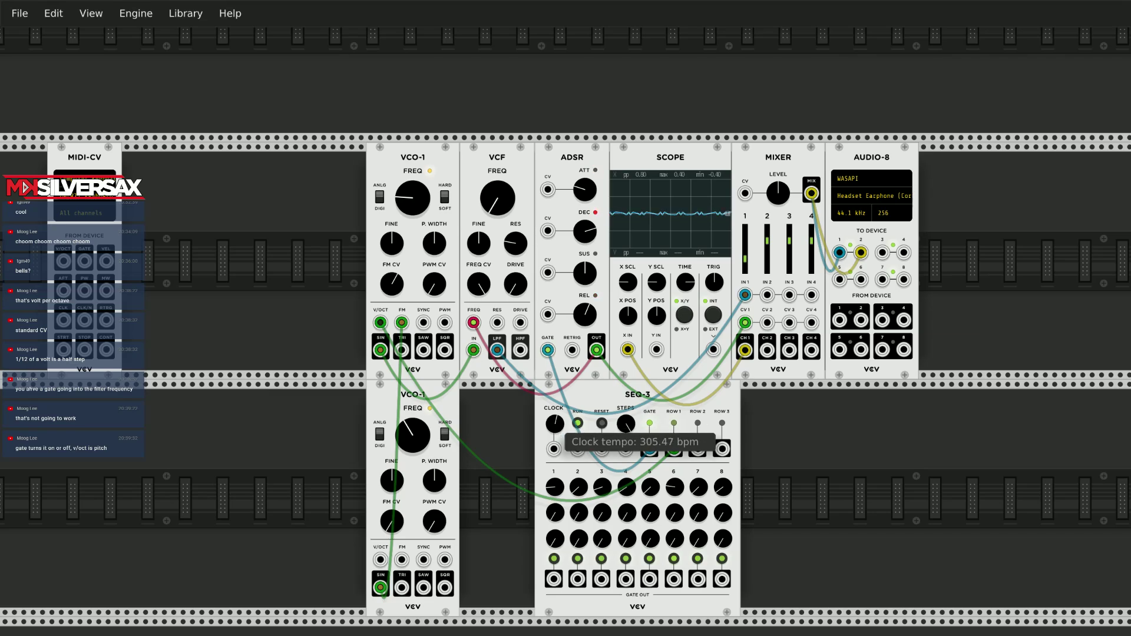
Retune the FREQ of both VCO-1 modules and move the FM cable from the lower VCO-1's SIN output to its TRI output.
mouse_move(413, 209)
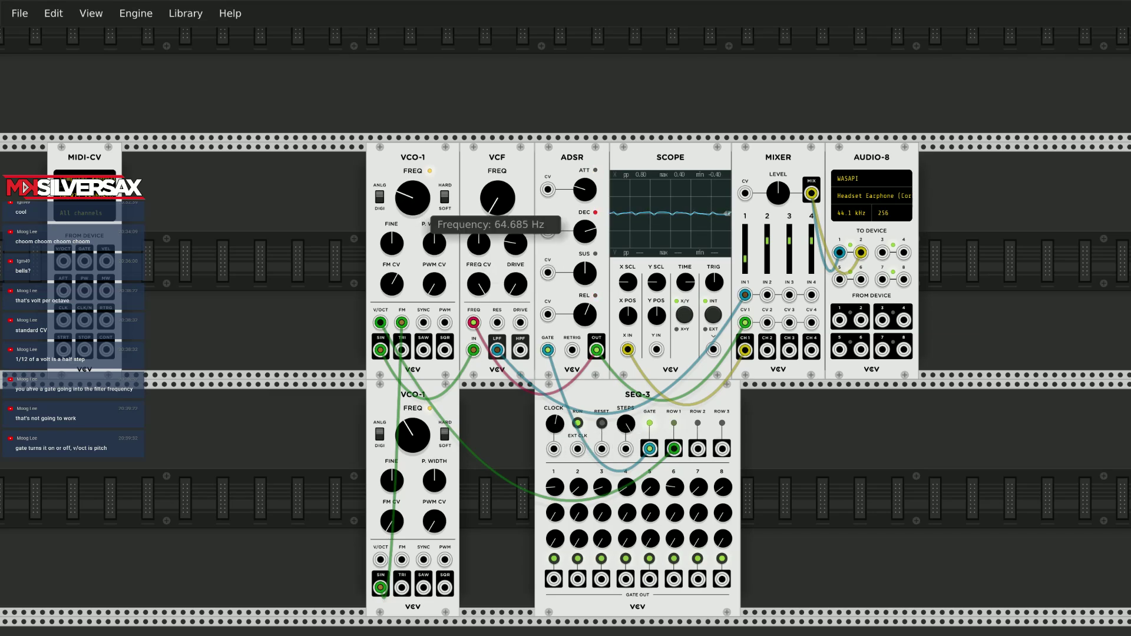
left_click_drag(412, 198, 413, 184)
left_click_drag(412, 435, 412, 443)
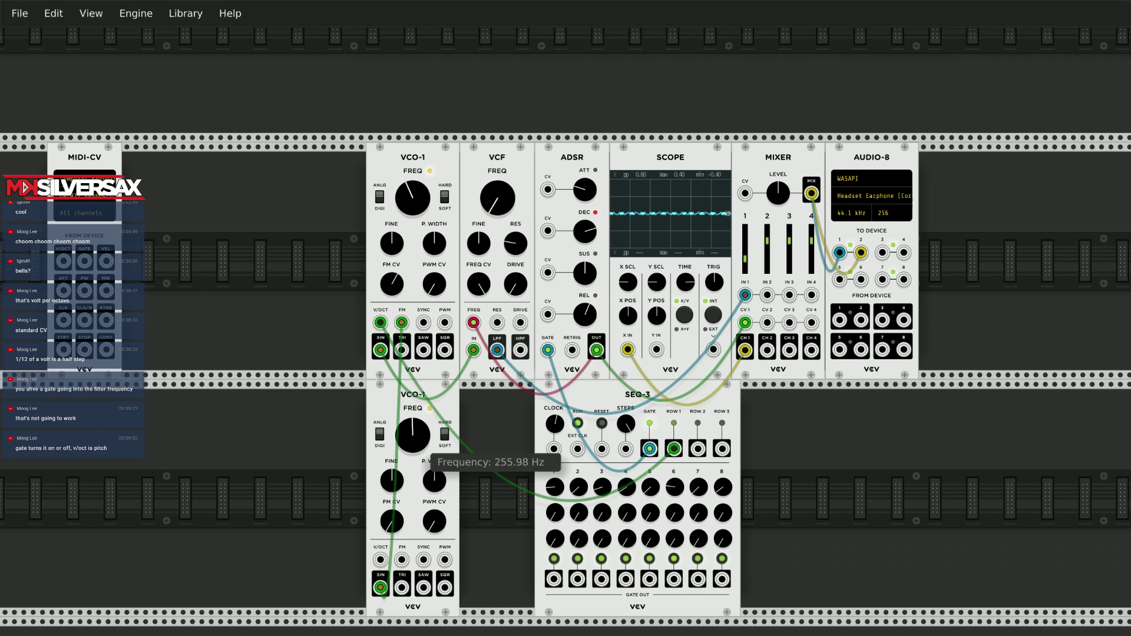
left_click_drag(412, 435, 400, 404)
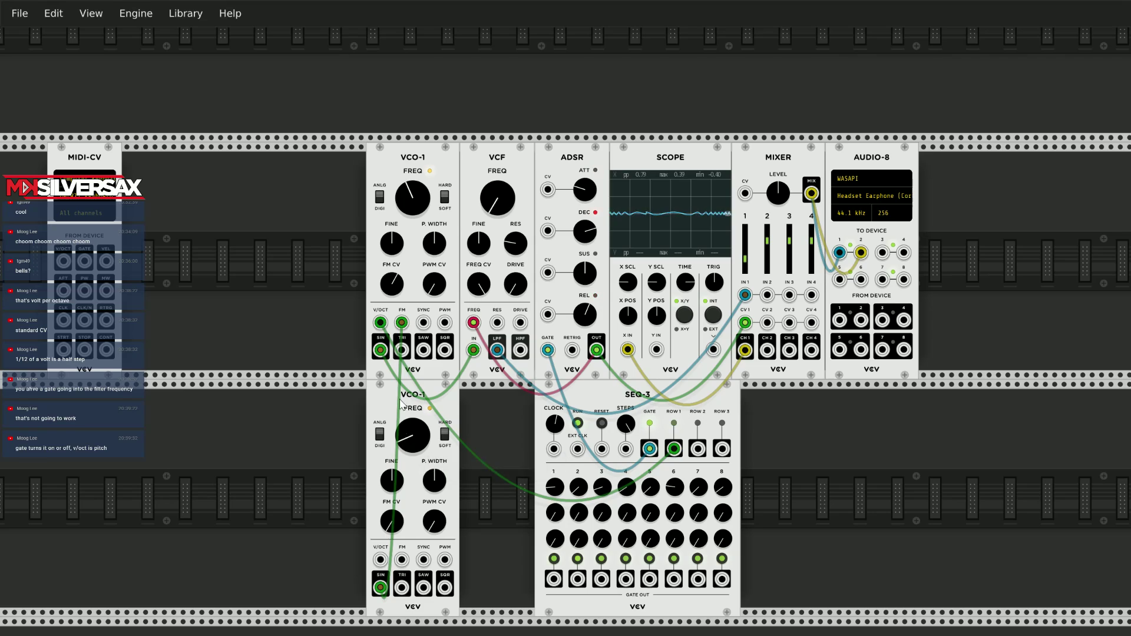
left_click_drag(413, 198, 412, 194)
left_click_drag(380, 588, 400, 591)
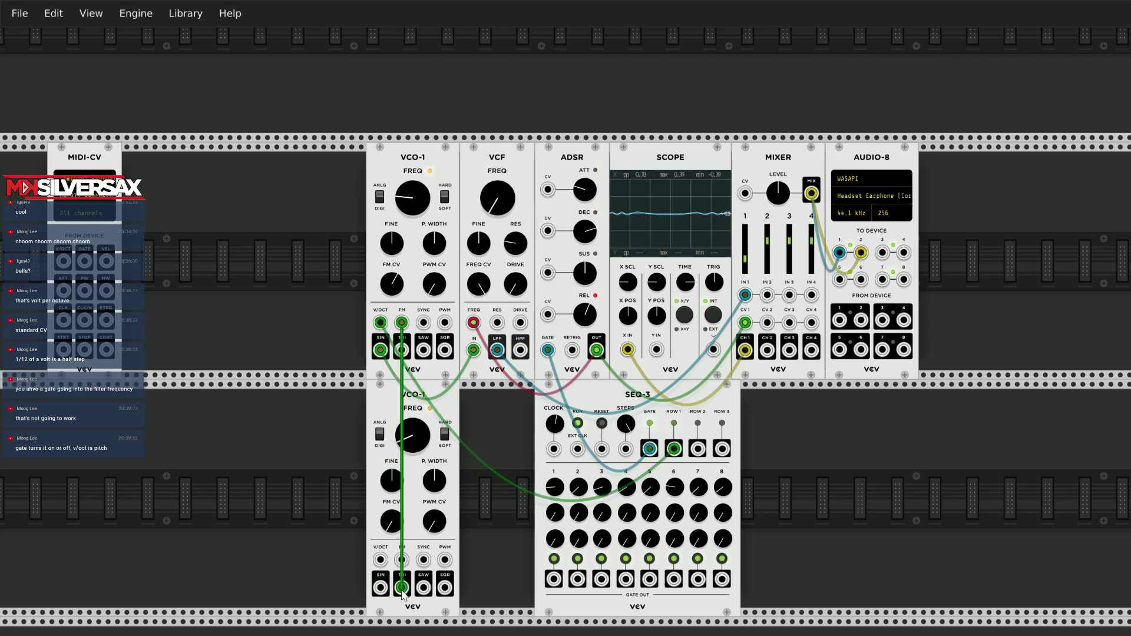
Add an LFO-1 module beside the lower VCO-1 and move the MIDI-CV module closer to the patch.
right_click(286, 484)
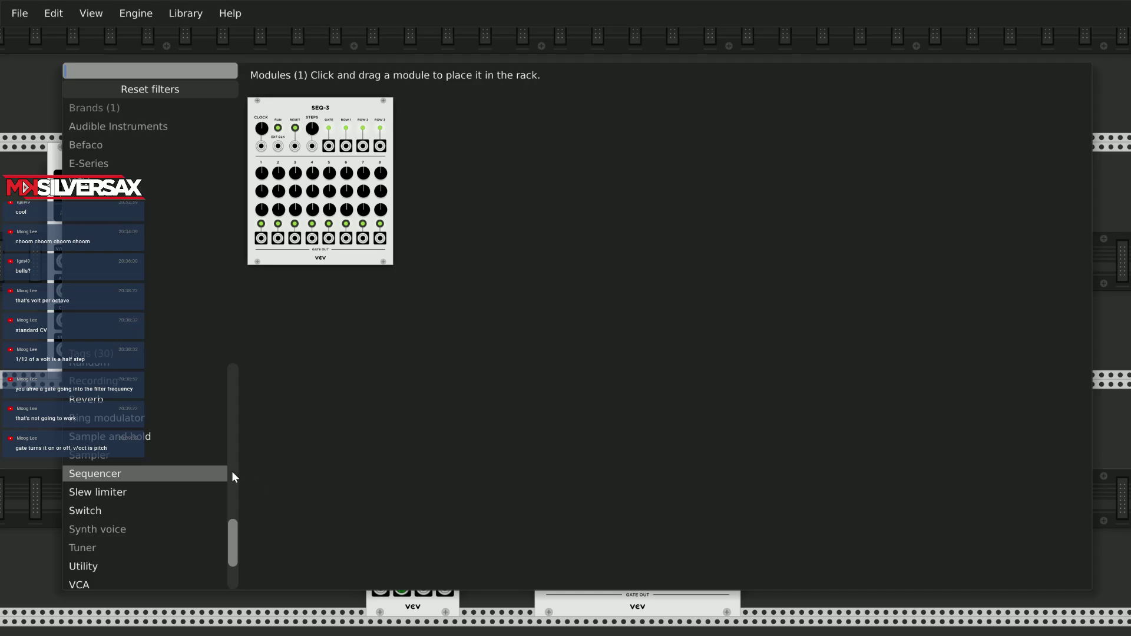
left_click_drag(233, 525, 233, 488)
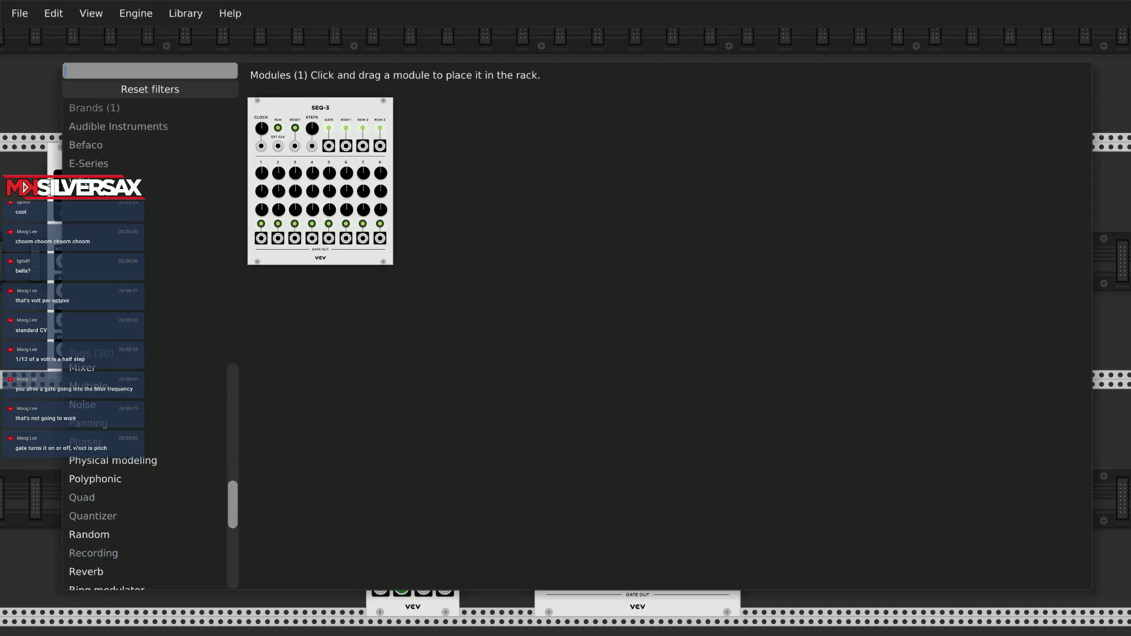
scroll(232, 549, "up", 5)
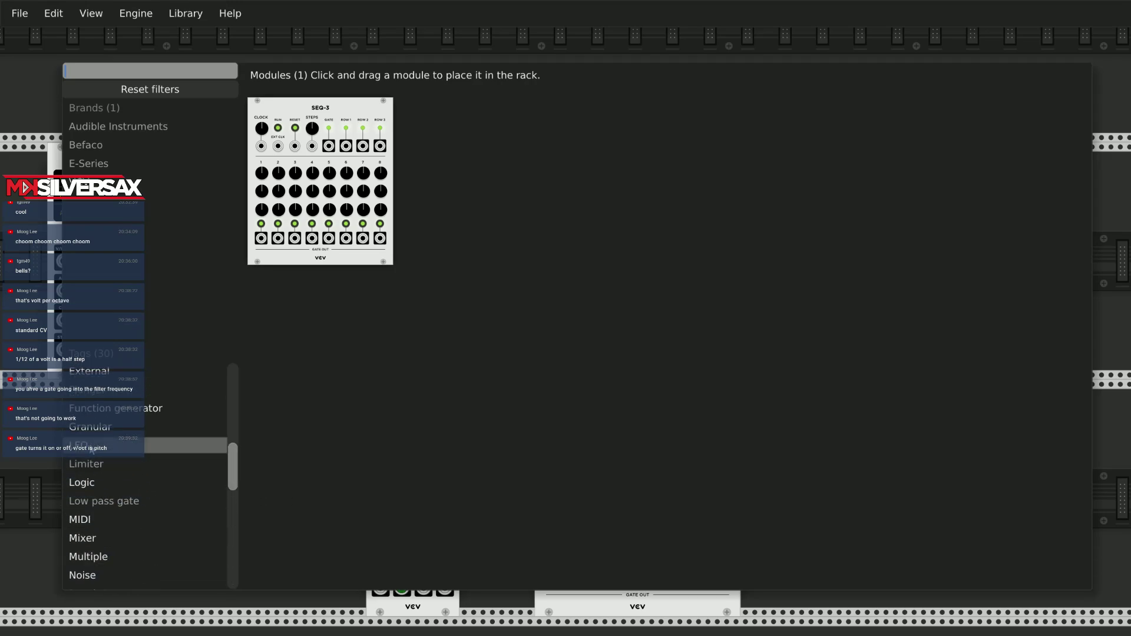
left_click(91, 446)
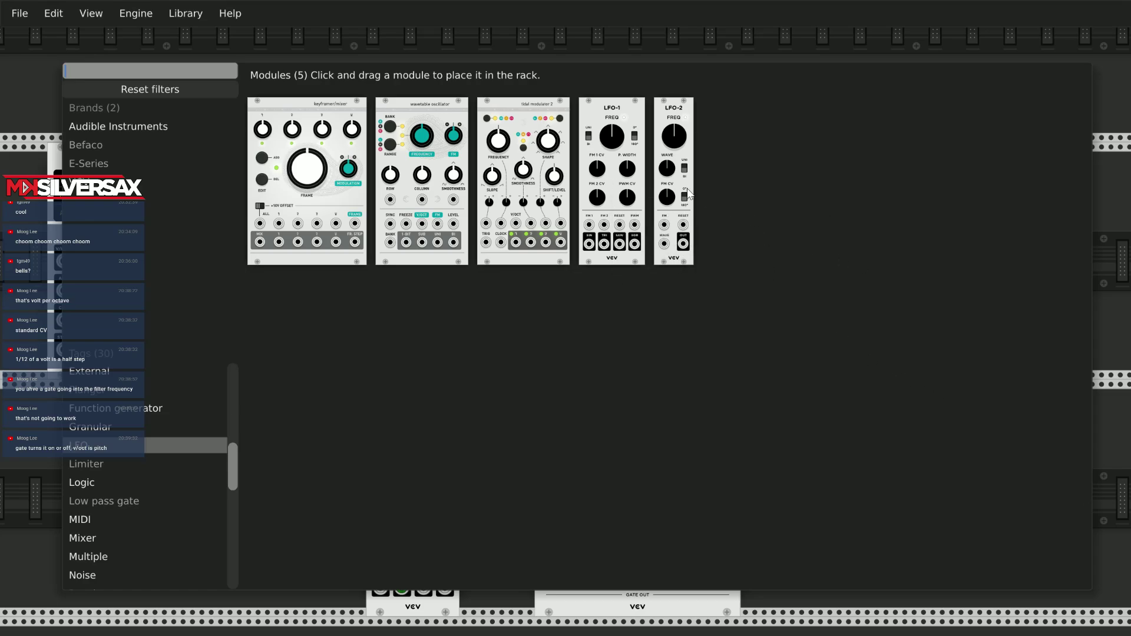
left_click_drag(612, 172, 329, 511)
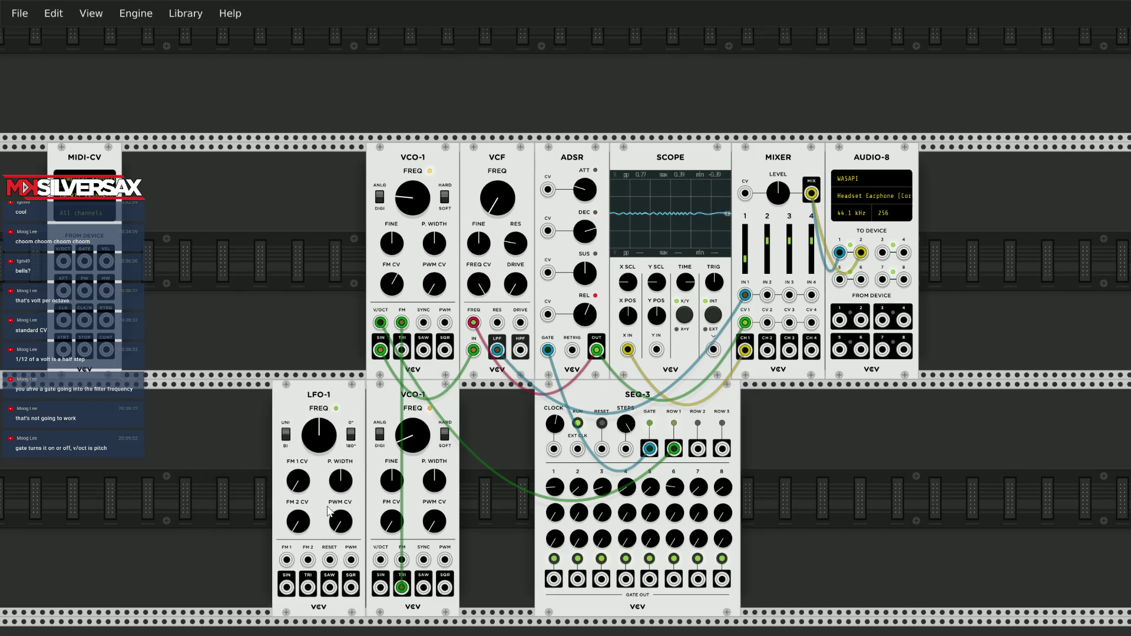
scroll(515, 575, "down", 2)
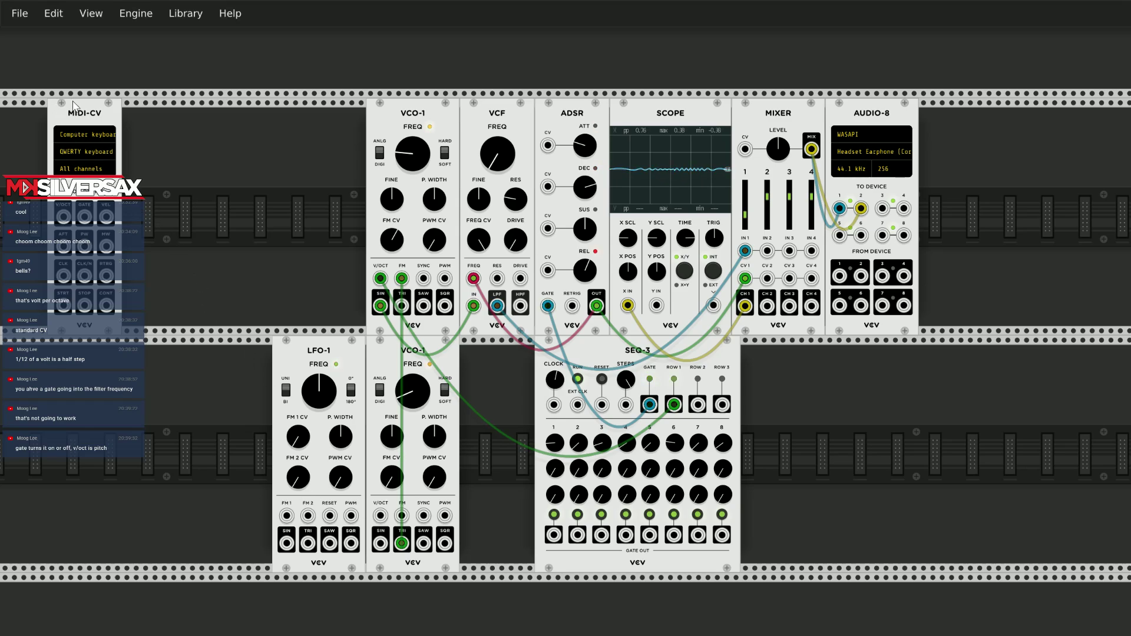
left_click_drag(73, 105, 189, 106)
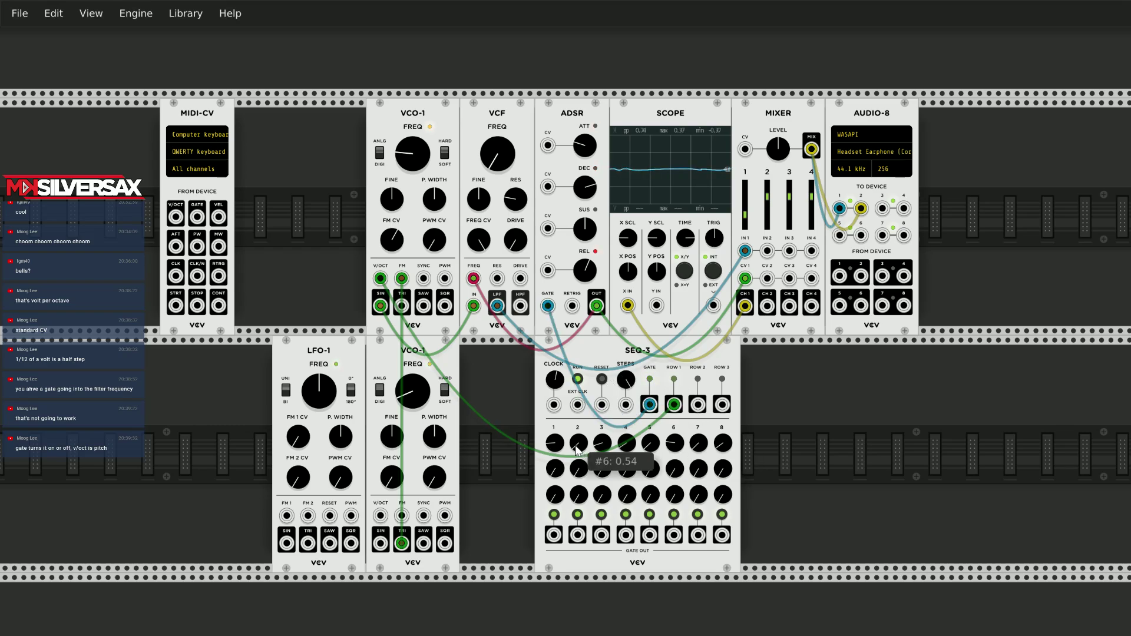
Adjust the SEQ-3 row 1 pitches for steps 2, 6 and 8, and retune the FREQ of the upper VCO-1 and the VCF.
left_click_drag(574, 446, 574, 472)
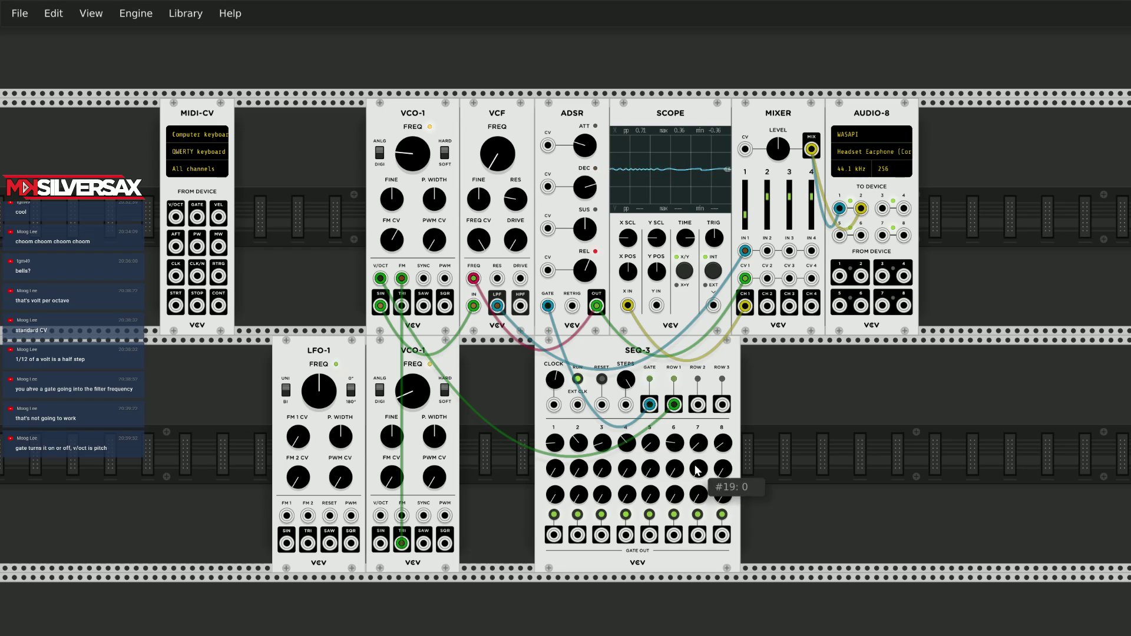
left_click_drag(674, 446, 724, 428)
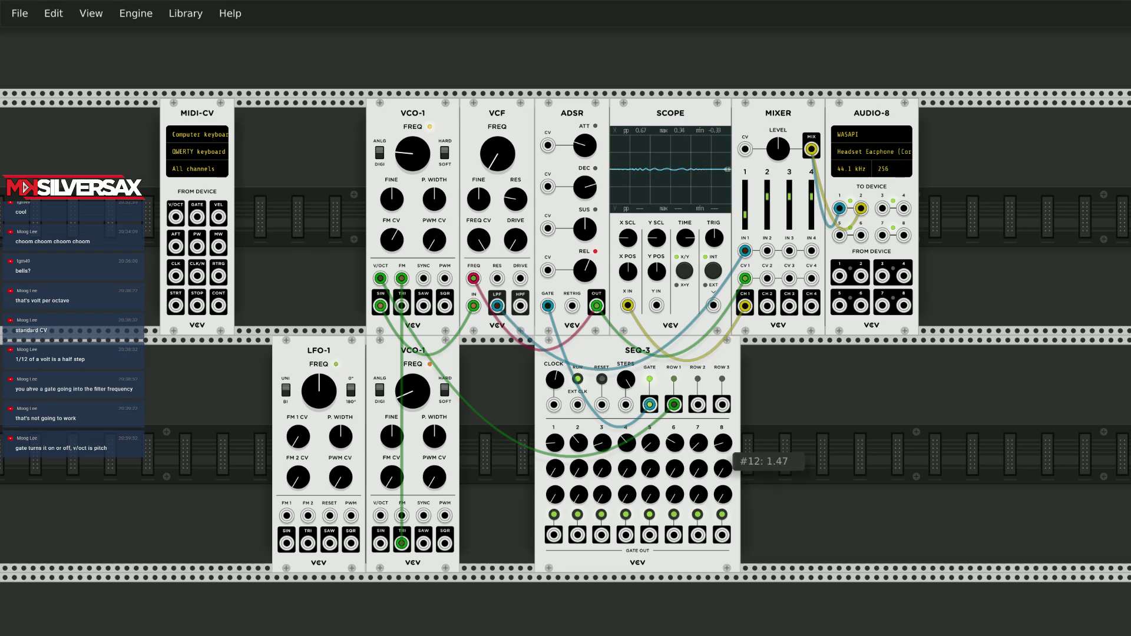
left_click_drag(723, 443, 723, 435)
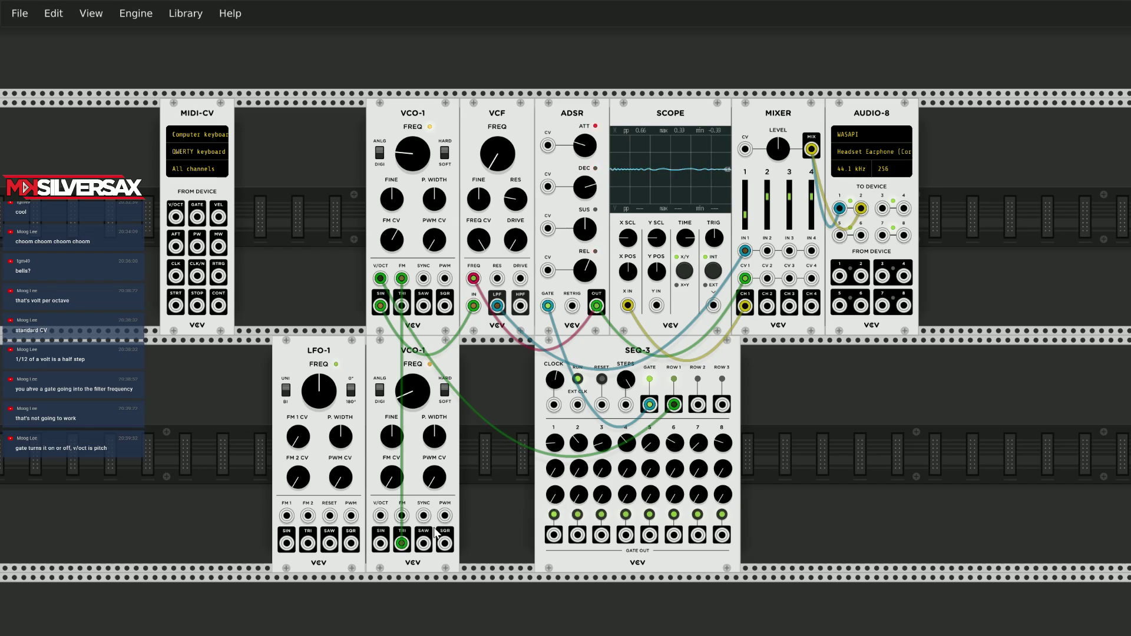
left_click_drag(423, 156, 423, 186)
left_click_drag(498, 154, 498, 121)
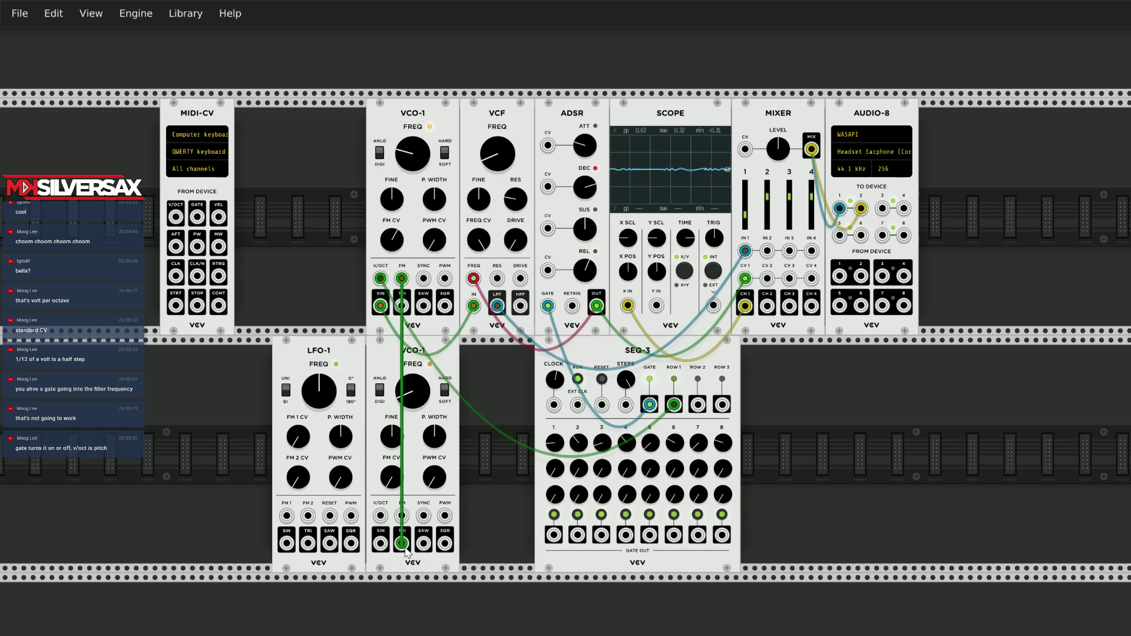
Feed the upper VCO-1's FM input from the lower VCO-1's SIN instead of TRI, and patch LFO-1's SIN into the lower VCO-1's V/OCT.
left_click_drag(403, 548, 500, 468)
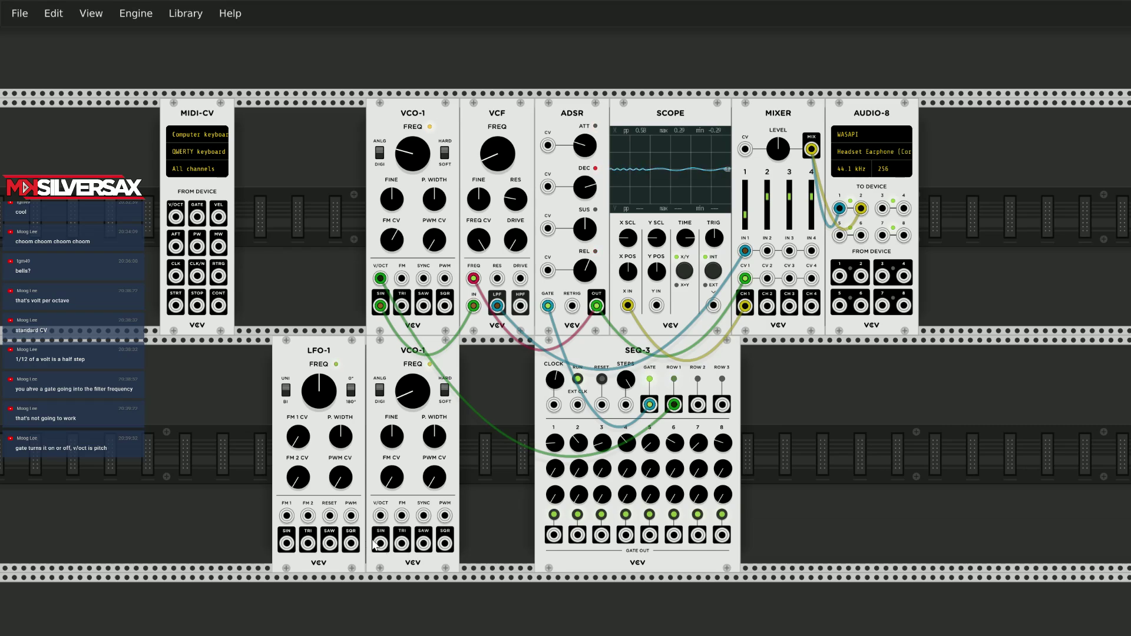
left_click_drag(387, 551, 405, 277)
left_click_drag(382, 539, 402, 277)
left_click_drag(287, 544, 380, 515)
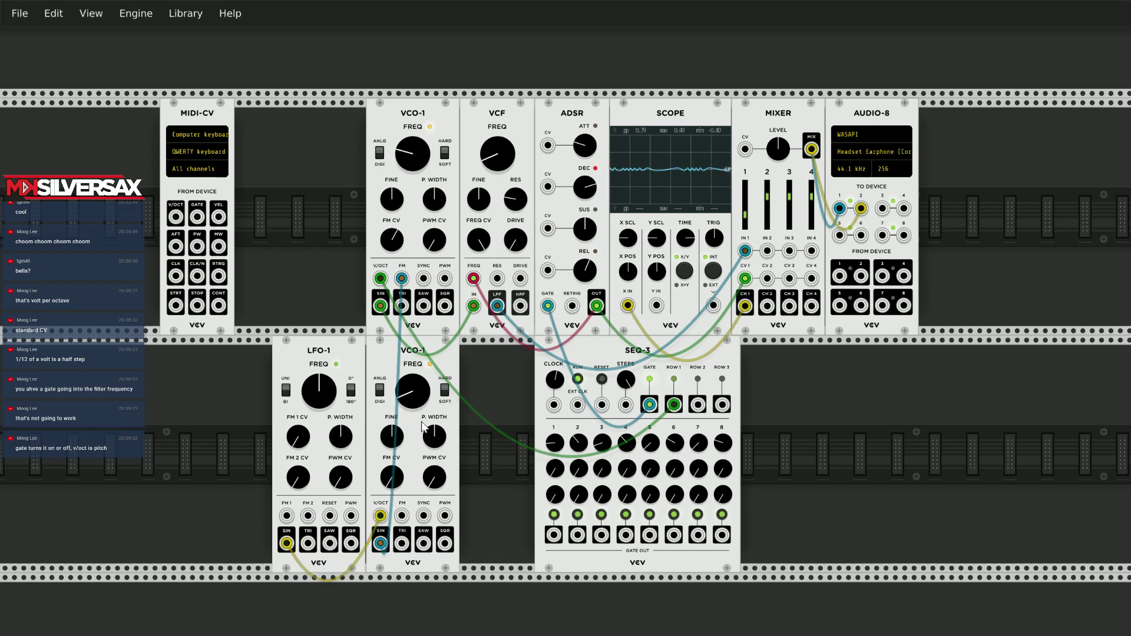
Slow the LFO-1 to about 0.059 Hz and lower the FREQ of both VCO-1 modules.
left_click_drag(412, 390, 412, 385)
left_click_drag(319, 391, 319, 436)
left_click_drag(413, 403, 406, 383)
mouse_move(313, 406)
left_mouse_down()
mouse_move(313, 390)
mouse_move(319, 405)
left_mouse_up()
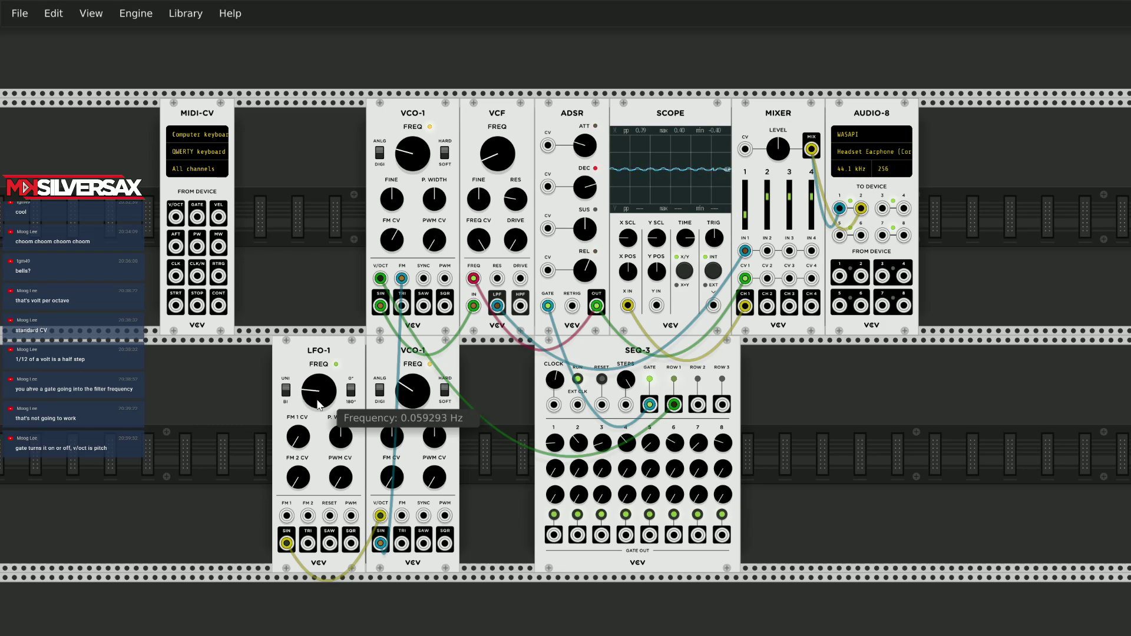
left_click_drag(410, 394, 410, 394)
left_click_drag(412, 153, 413, 152)
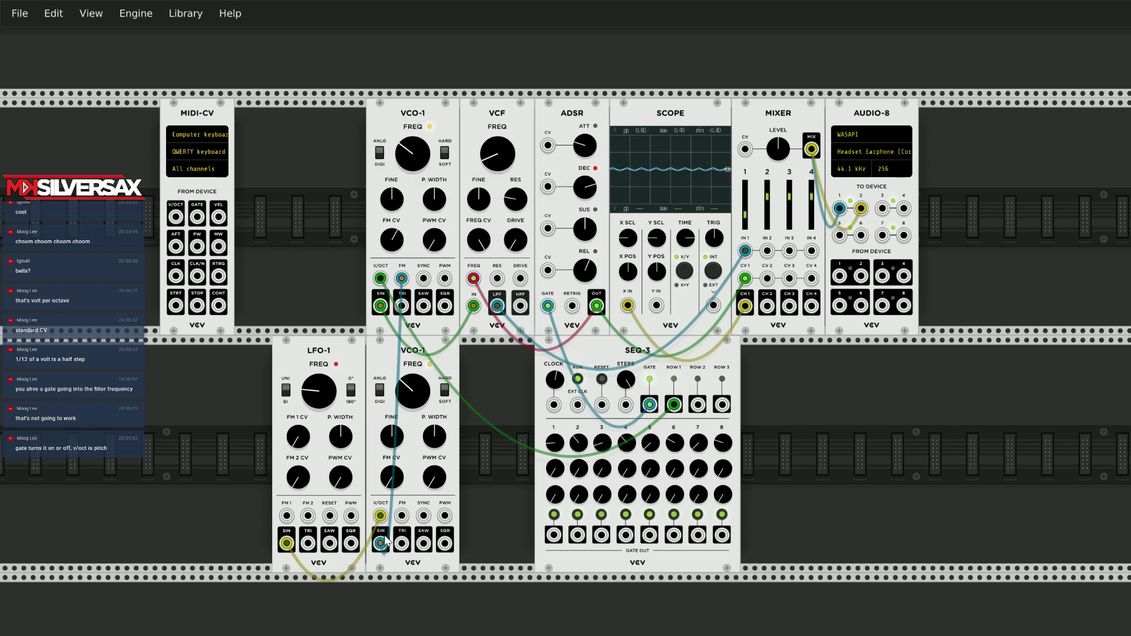
Turn the FREQ of the LFO-1 and both VCO-1 modules all the way down.
left_click_drag(318, 398, 319, 414)
left_click_drag(412, 392, 412, 383)
mouse_move(319, 392)
left_mouse_down()
mouse_move(318, 338)
mouse_move(413, 335)
left_mouse_up()
left_click_drag(412, 154, 413, 176)
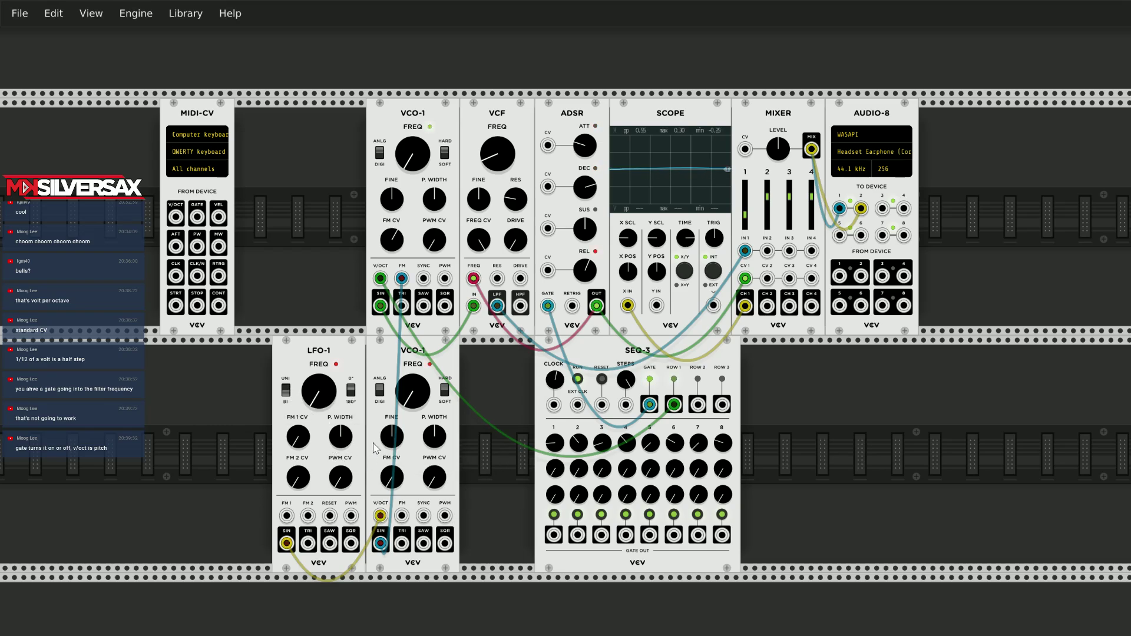
Raise the LFO-1 to about 0.019 Hz, the lower VCO-1's FREQ to mid-range and the upper VCO-1's FREQ moderately.
left_click_drag(319, 391, 318, 415)
left_click_drag(412, 391, 412, 361)
mouse_move(410, 167)
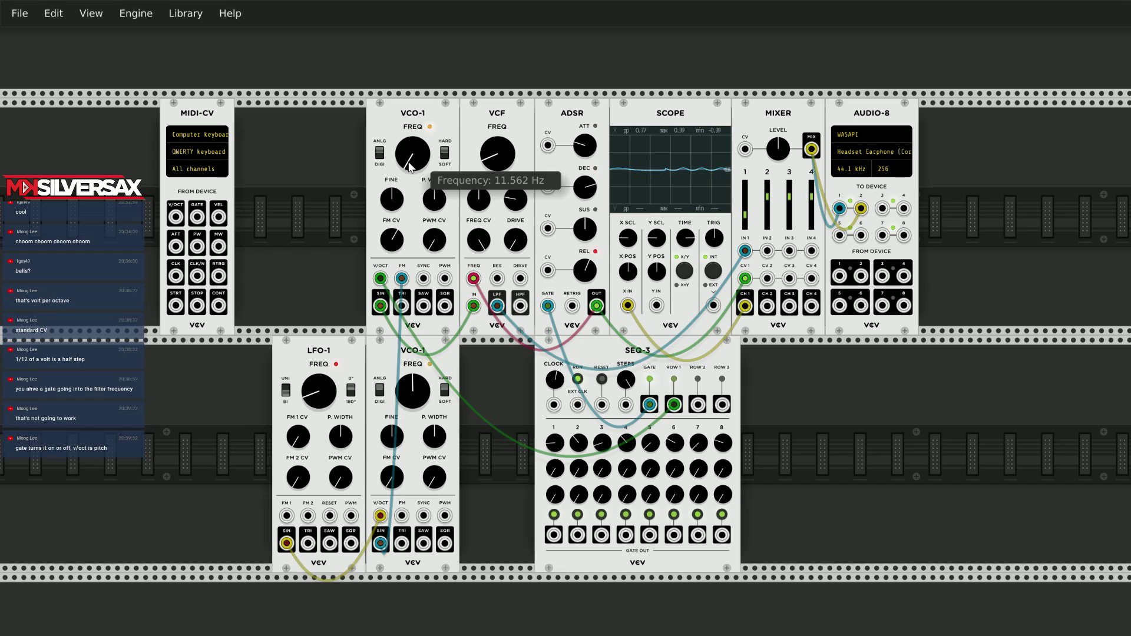
left_click_drag(411, 167, 411, 146)
Speed up the LFO-1 further and turn the lower VCO-1's FREQ well down.
mouse_move(313, 405)
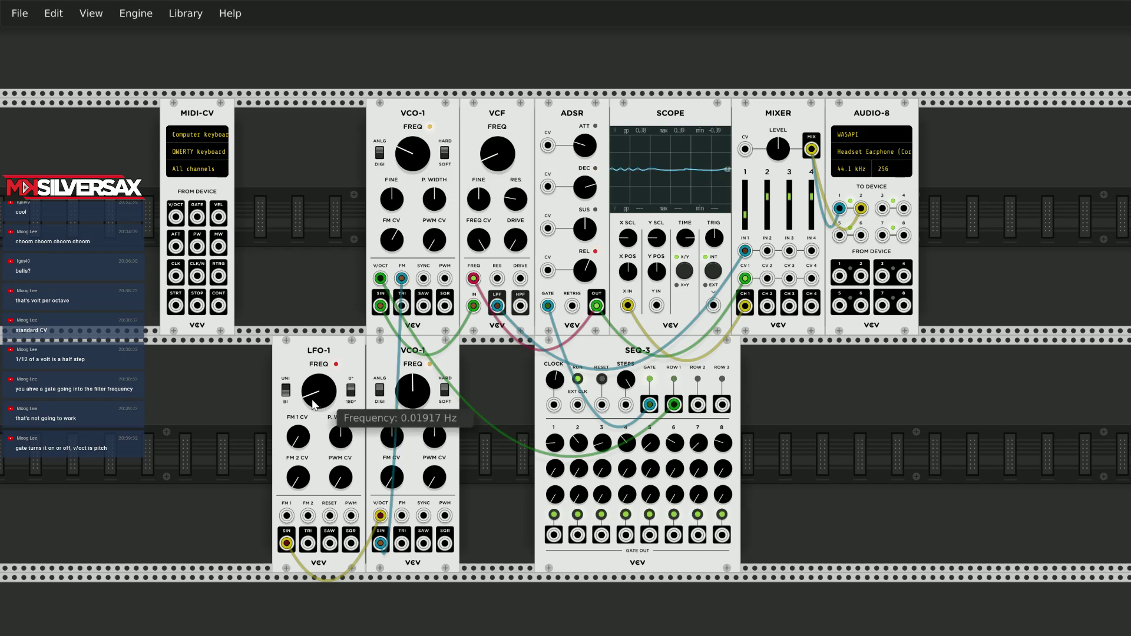
mouse_move(313, 405)
left_mouse_down()
mouse_move(313, 415)
mouse_move(313, 386)
left_mouse_up()
mouse_move(430, 390)
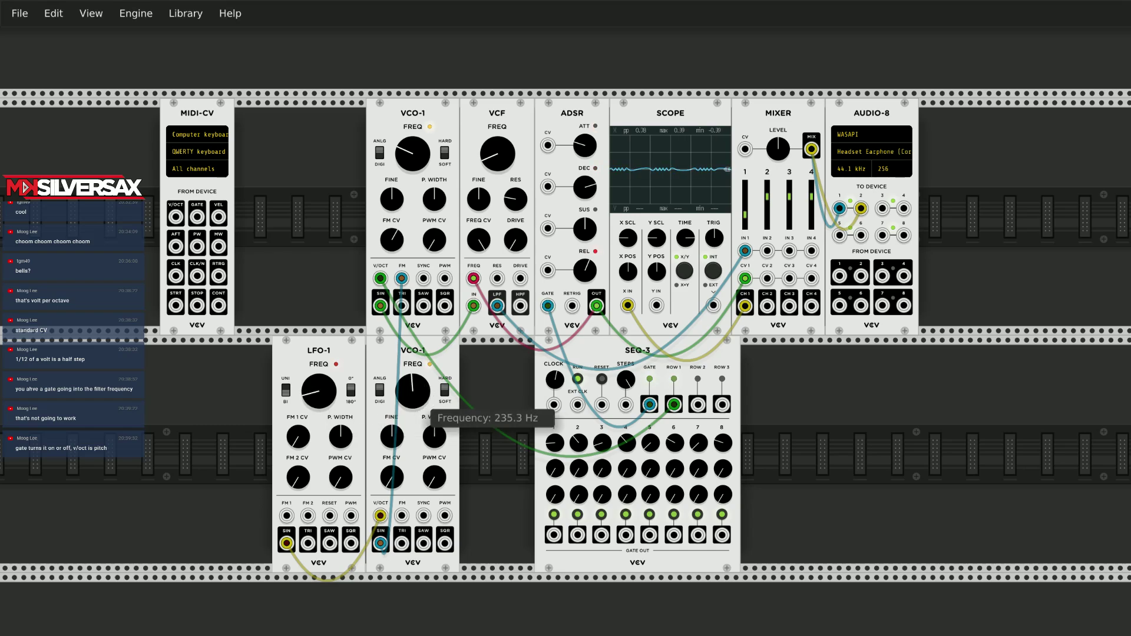
left_click_drag(430, 390, 430, 423)
left_click_drag(319, 391, 319, 382)
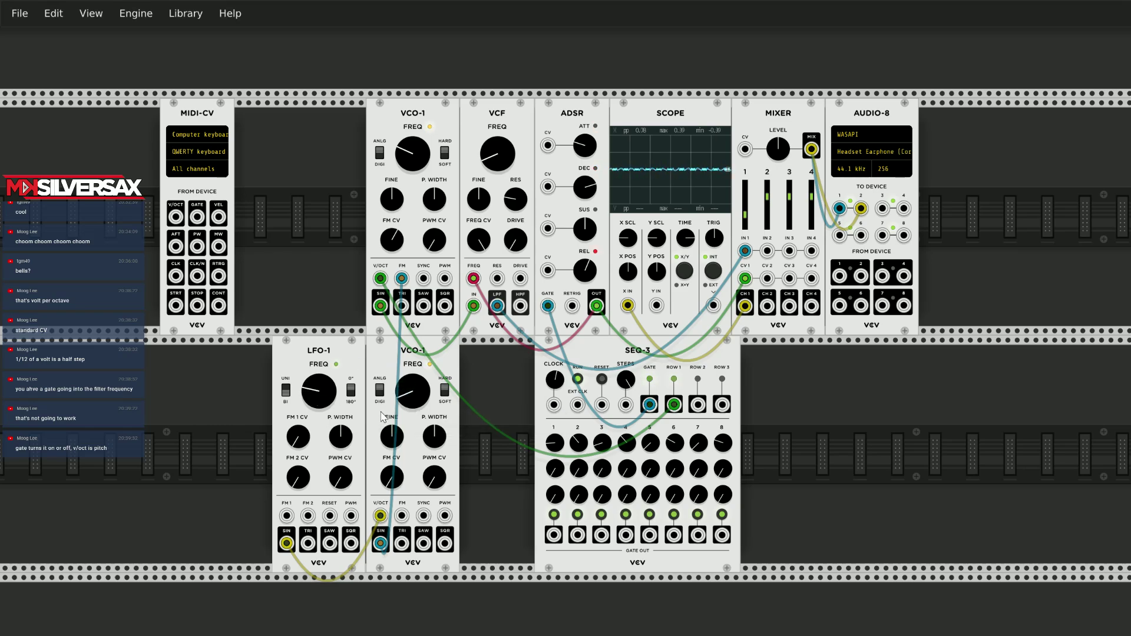
Try the LFO-1's 180° invert setting and return it to 0°.
left_click(351, 390)
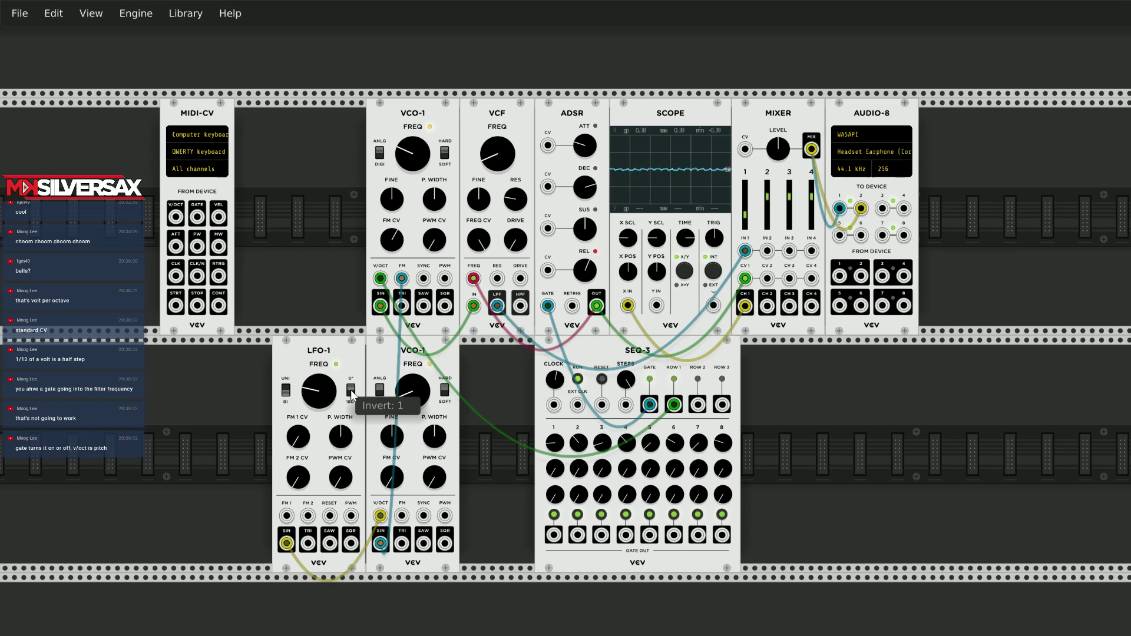
left_click(352, 391)
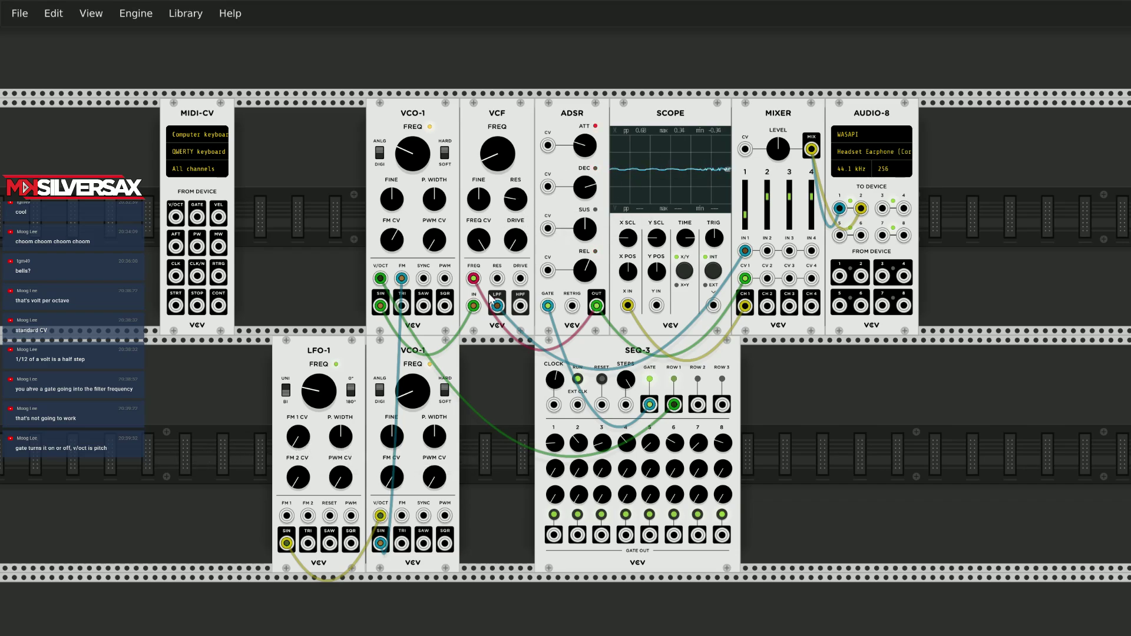
Sweep the lower VCO-1's FREQ up to about 5920 Hz and back to just above mid-range, and slow the LFO-1.
left_click_drag(412, 391, 413, 347)
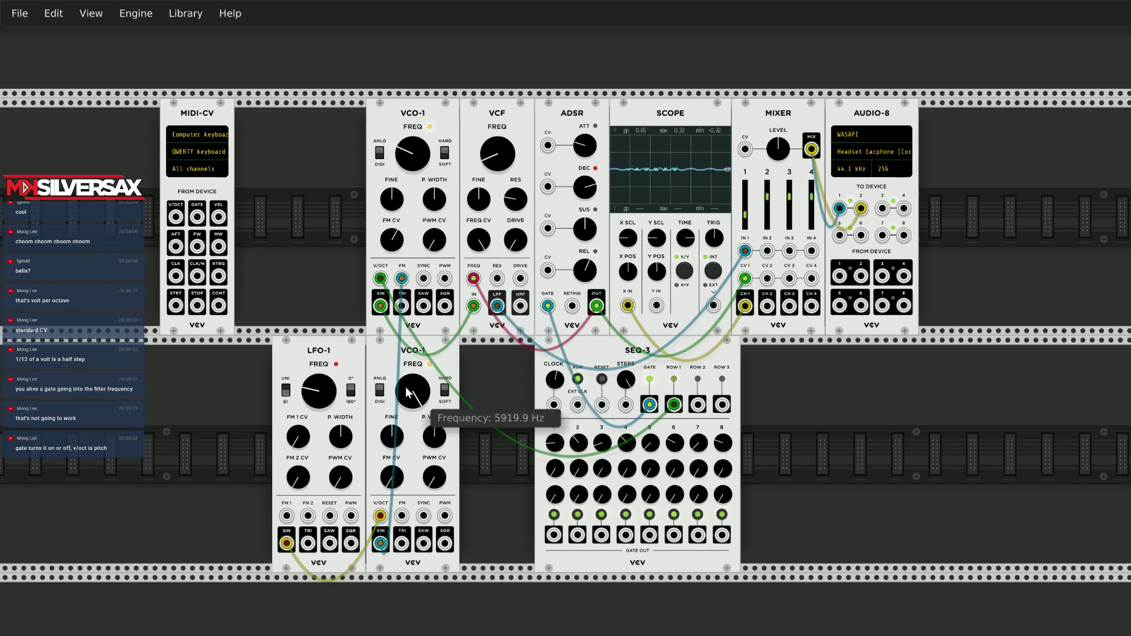
left_click_drag(408, 393, 408, 413)
left_click_drag(321, 398, 321, 438)
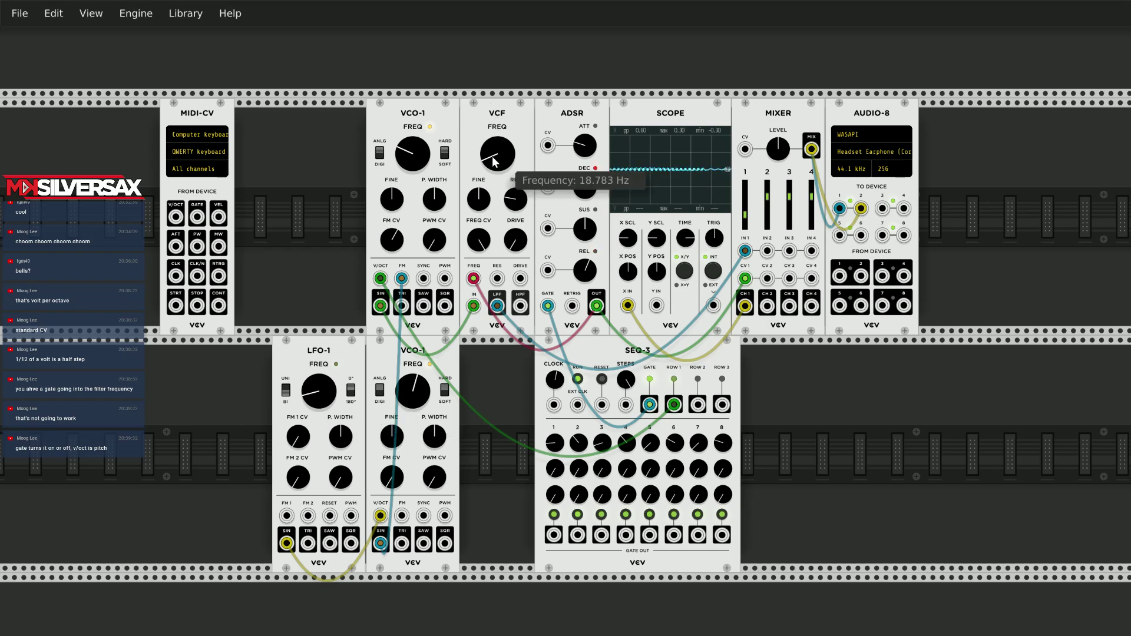
Raise the VCF's FREQ and lower the upper VCO-1's FREQ to about 27 Hz.
left_click_drag(492, 154, 492, 138)
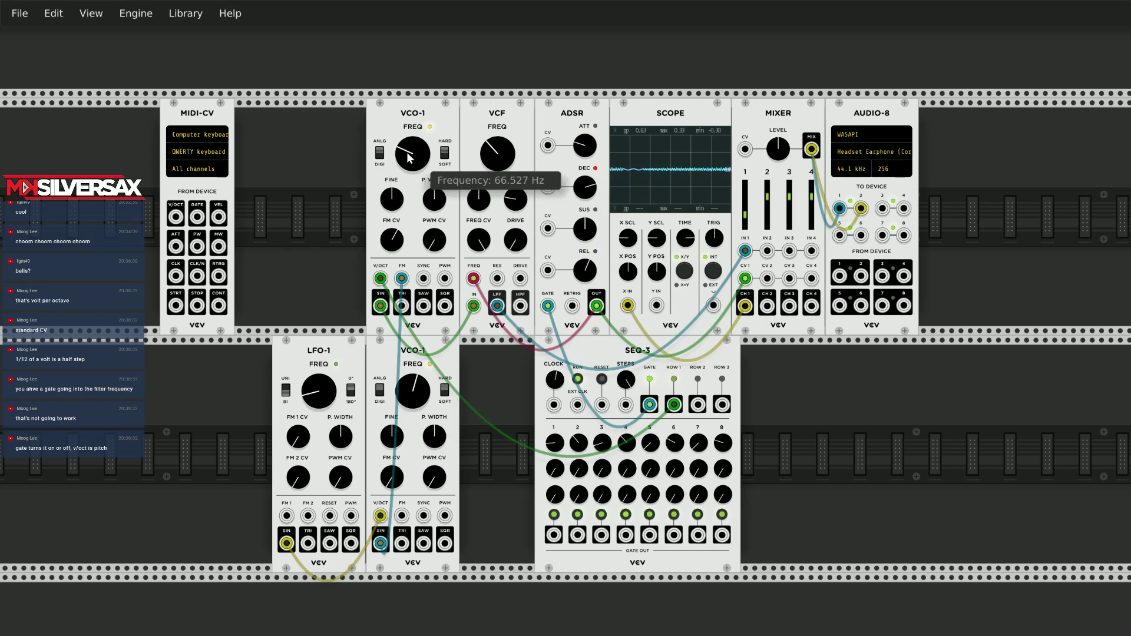
mouse_move(407, 153)
left_mouse_down()
mouse_move(407, 95)
mouse_move(407, 147)
left_mouse_up()
left_click_drag(407, 148, 407, 142)
Raise the mixer's channel 1 level and turn the upper VCO-1's FREQ down further.
left_click_drag(757, 227, 757, 228)
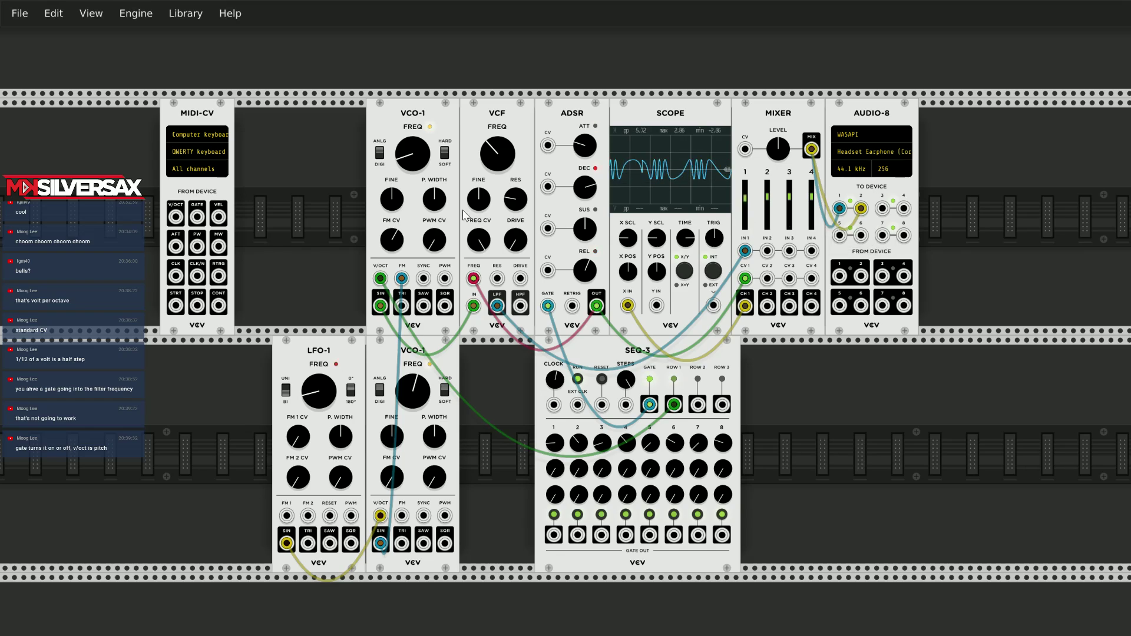
mouse_move(411, 170)
left_click_drag(413, 153, 413, 153)
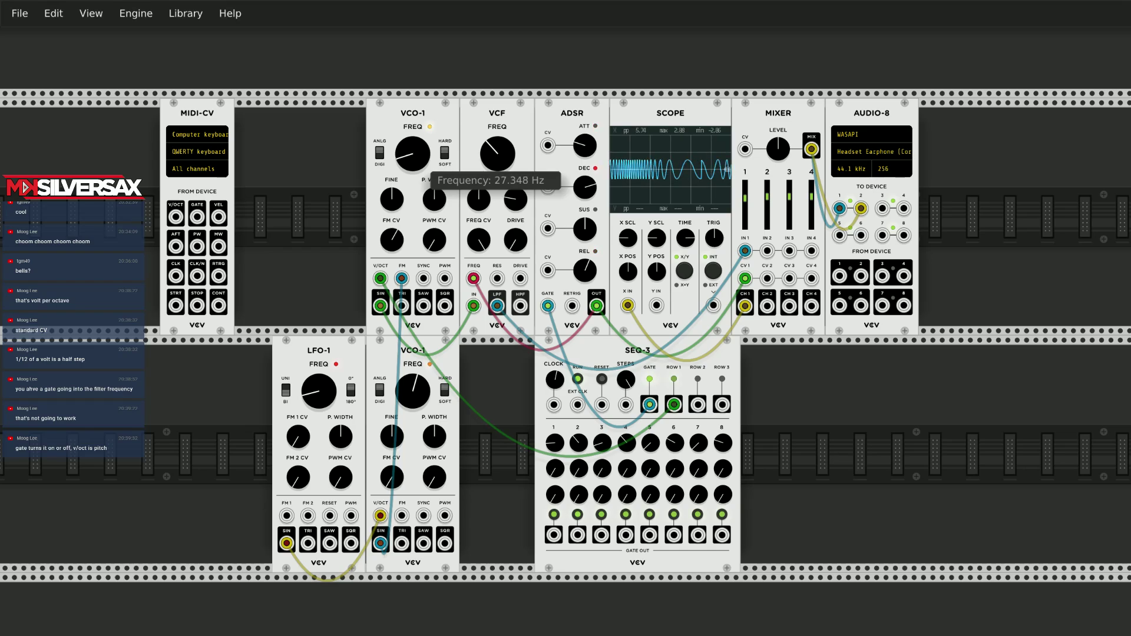
left_click_drag(412, 153, 412, 153)
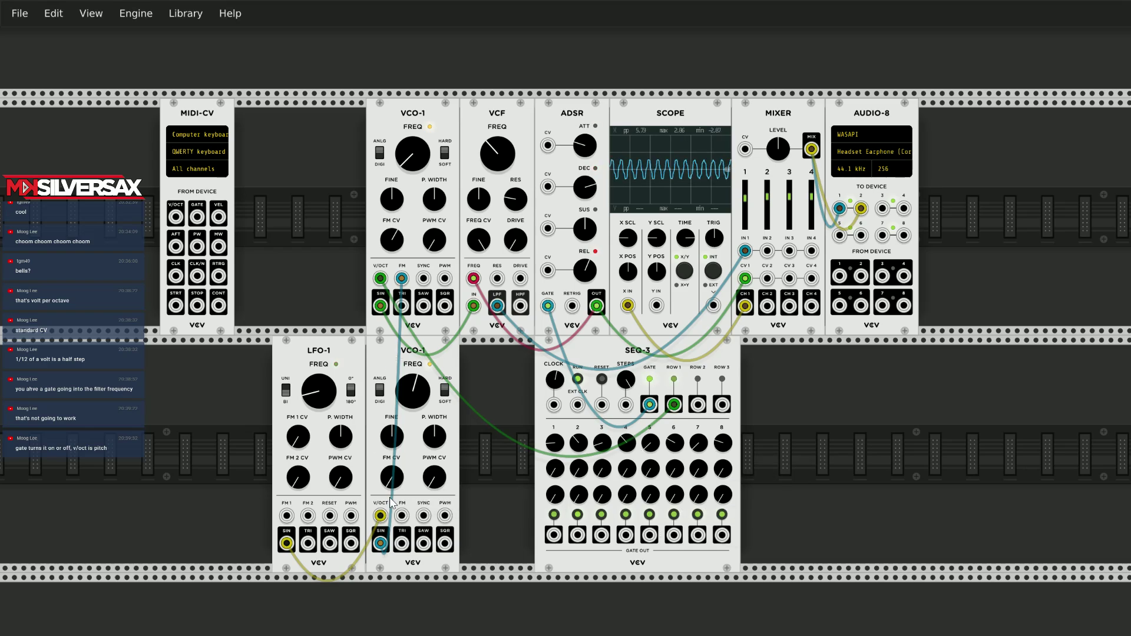
Add the Audible Instruments Texture Synthesizer from the Reverb modules to the lower row.
mouse_move(402, 278)
left_mouse_down()
mouse_move(432, 302)
mouse_move(434, 287)
mouse_move(471, 303)
mouse_move(403, 280)
left_mouse_up()
right_click(176, 448)
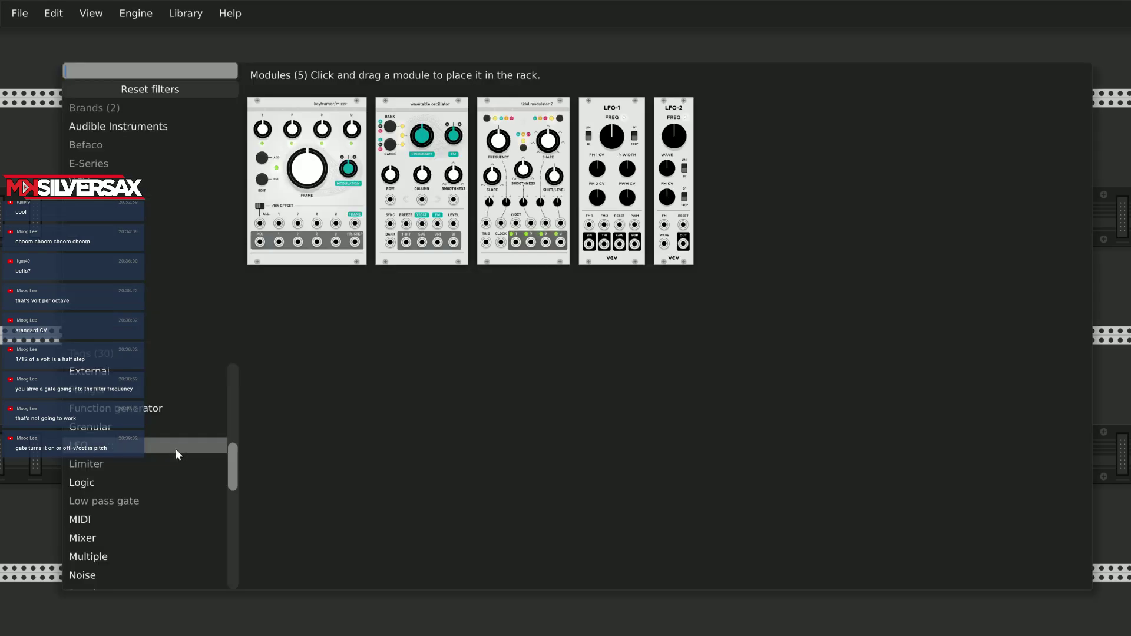
scroll(232, 474, "down", 5)
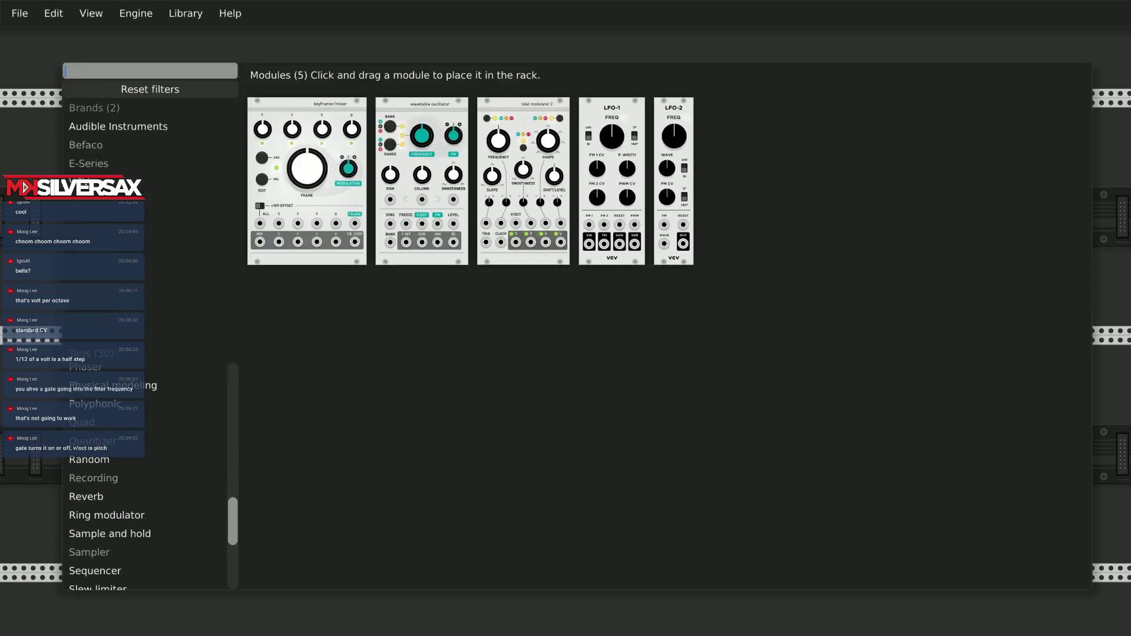
left_click(89, 501)
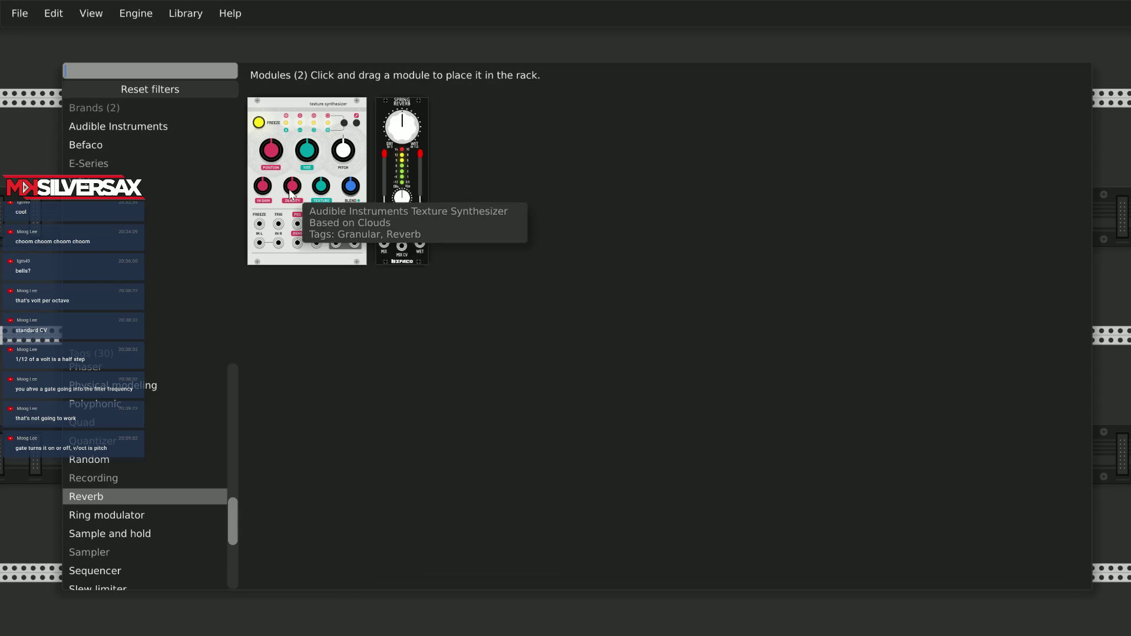
left_click_drag(310, 205, 779, 374)
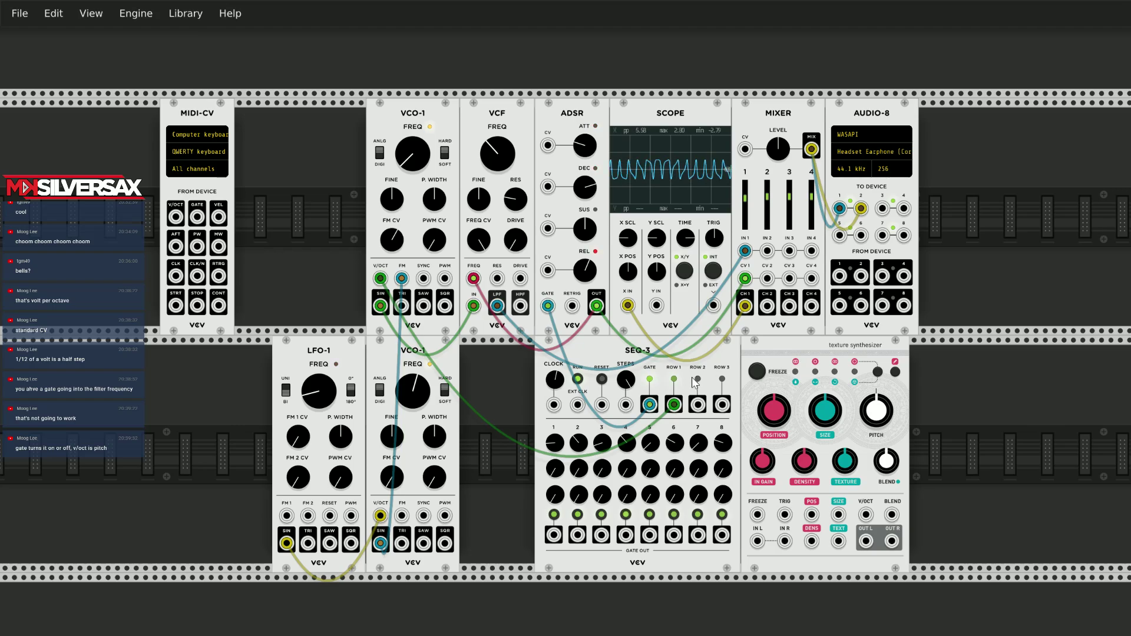
Shift SEQ-3 to the end of the lower row and place the texture synthesizer between the lower VCO-1 and SEQ-3.
left_click_drag(773, 363, 108, 363)
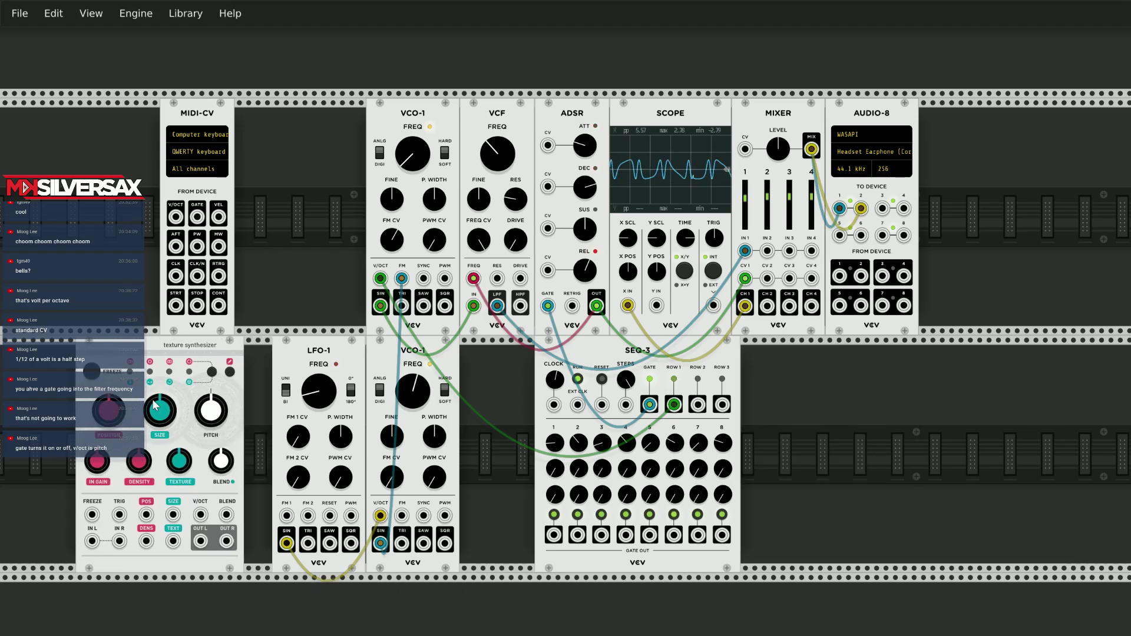
left_click_drag(617, 358, 795, 358)
left_click_drag(147, 343, 576, 366)
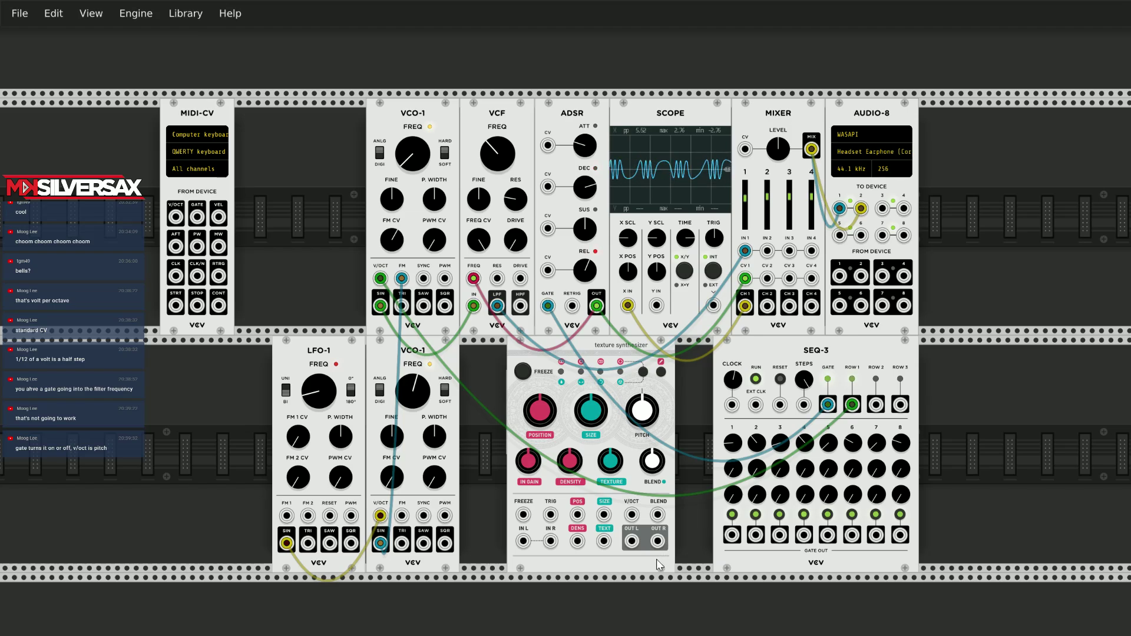
Move the SEQ-3 ROW 1 cable from the upper VCO-1's V/OCT input to the texture synthesizer's V/OCT input.
mouse_move(637, 462)
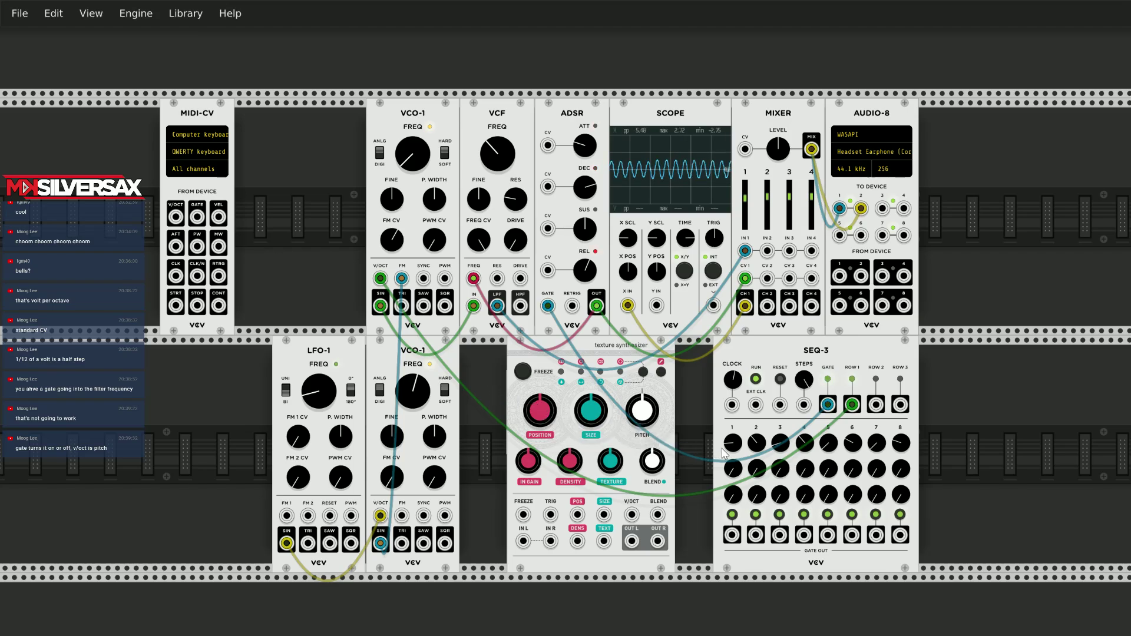
mouse_move(649, 424)
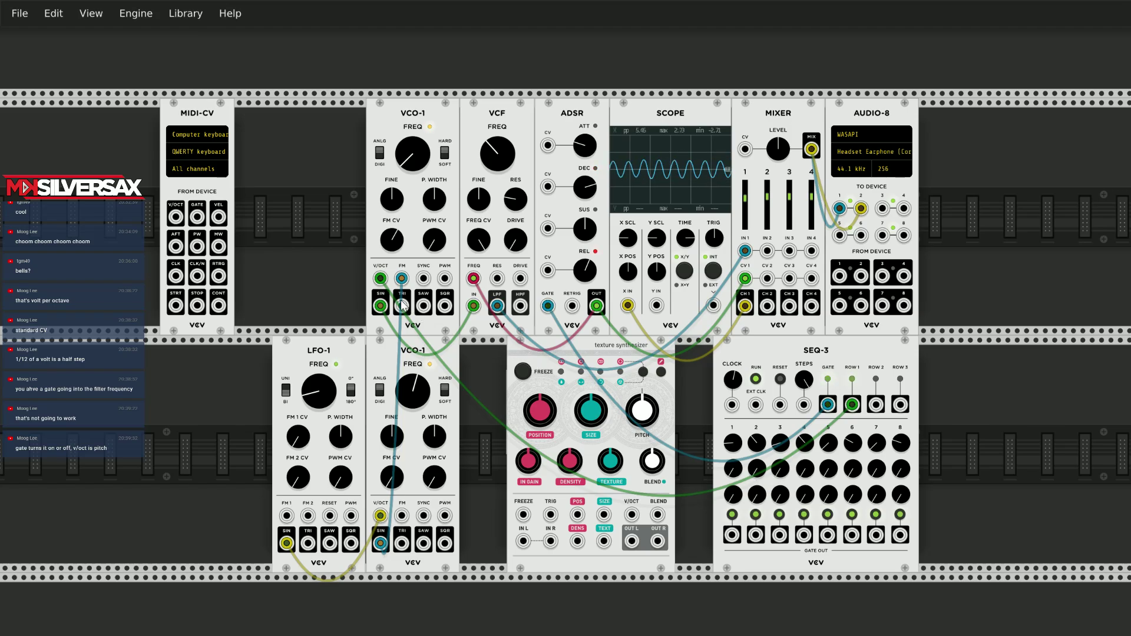
left_click_drag(380, 280, 631, 514)
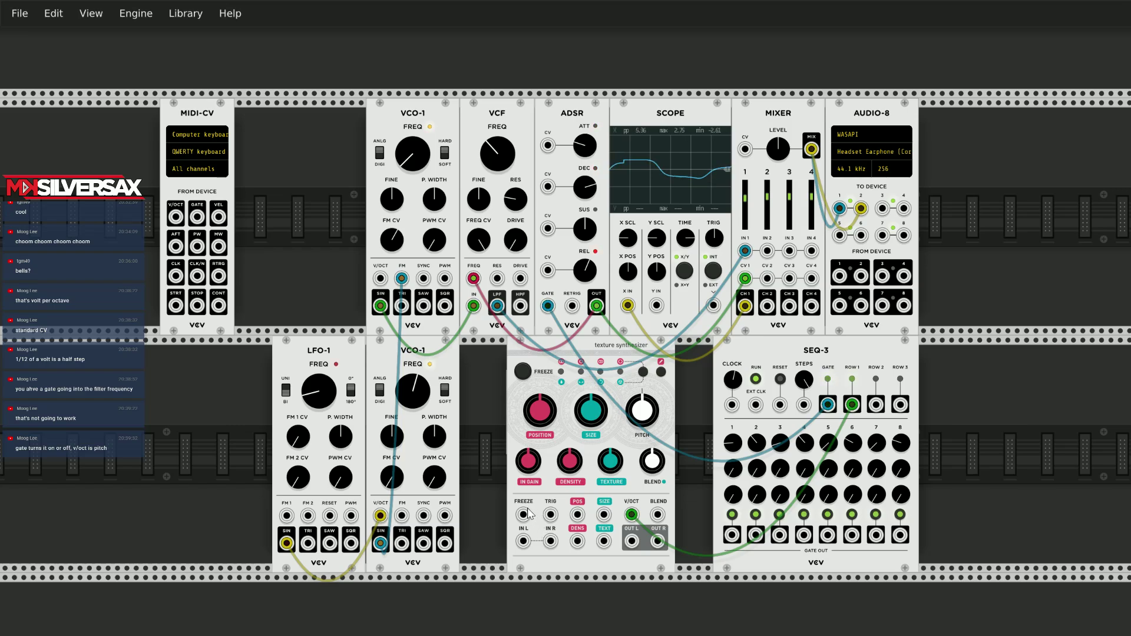
mouse_move(632, 547)
left_mouse_down()
mouse_move(390, 308)
mouse_move(384, 287)
mouse_move(613, 353)
mouse_move(769, 271)
mouse_move(767, 251)
mouse_move(659, 506)
mouse_move(500, 450)
left_mouse_up()
Set LFO-1's FREQ to about 0.046 Hz, lower the lower VCO-1's FREQ and raise the upper VCO-1's FREQ slightly.
mouse_move(304, 391)
left_click_drag(304, 391, 304, 381)
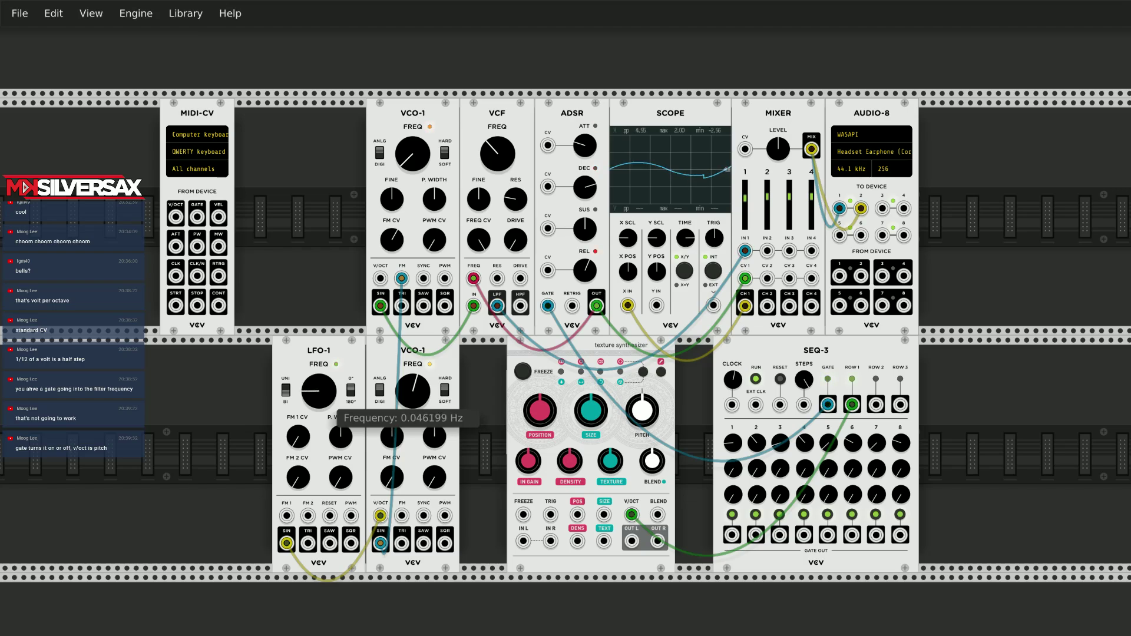
left_click_drag(413, 390, 412, 404)
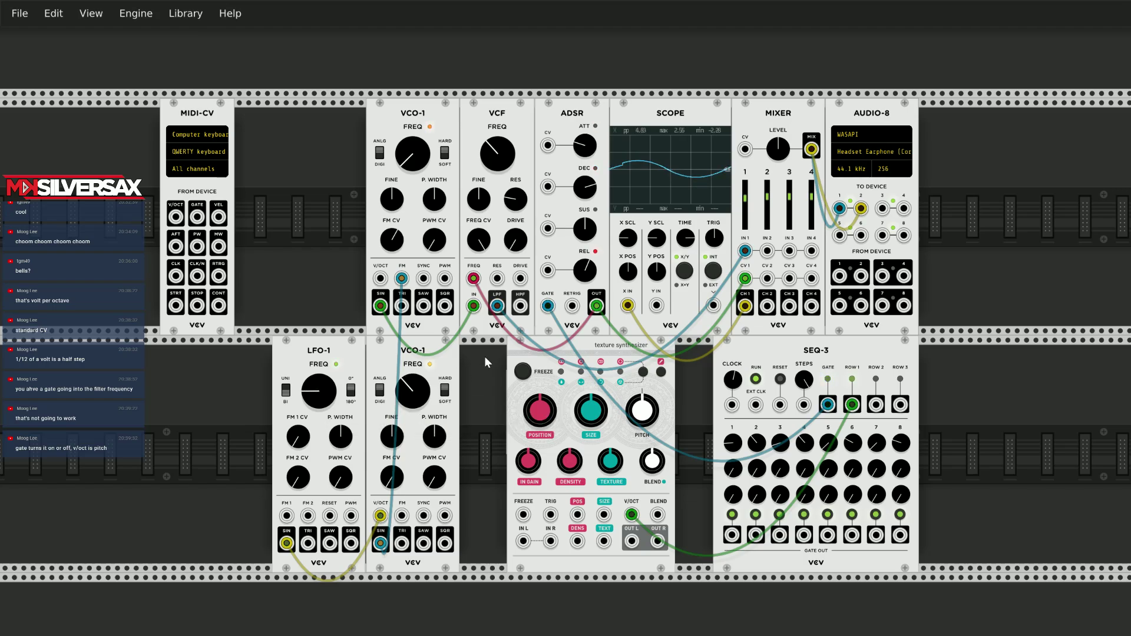
mouse_move(417, 175)
left_mouse_down()
mouse_move(417, 165)
mouse_move(417, 183)
left_mouse_up()
Cycle the texture synthesizer's BLEND parameter selector through its options and back to the first one.
left_click(641, 373)
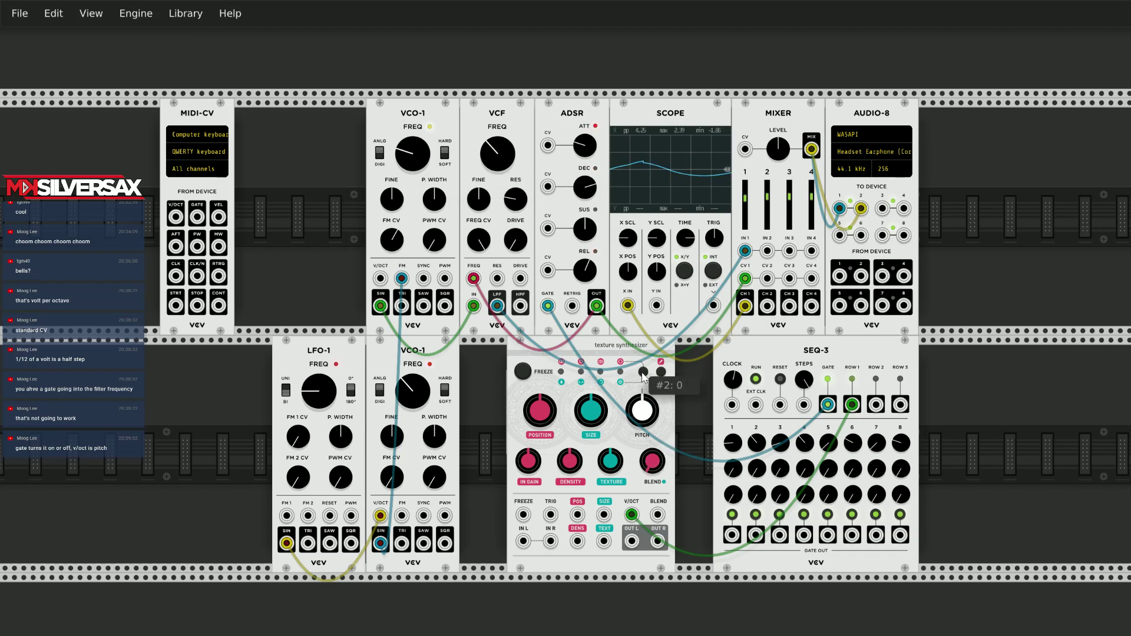
left_click(643, 372)
left_click(642, 372)
left_click(643, 372)
left_click(642, 372)
left_click(643, 373)
left_click(643, 372)
left_click(643, 373)
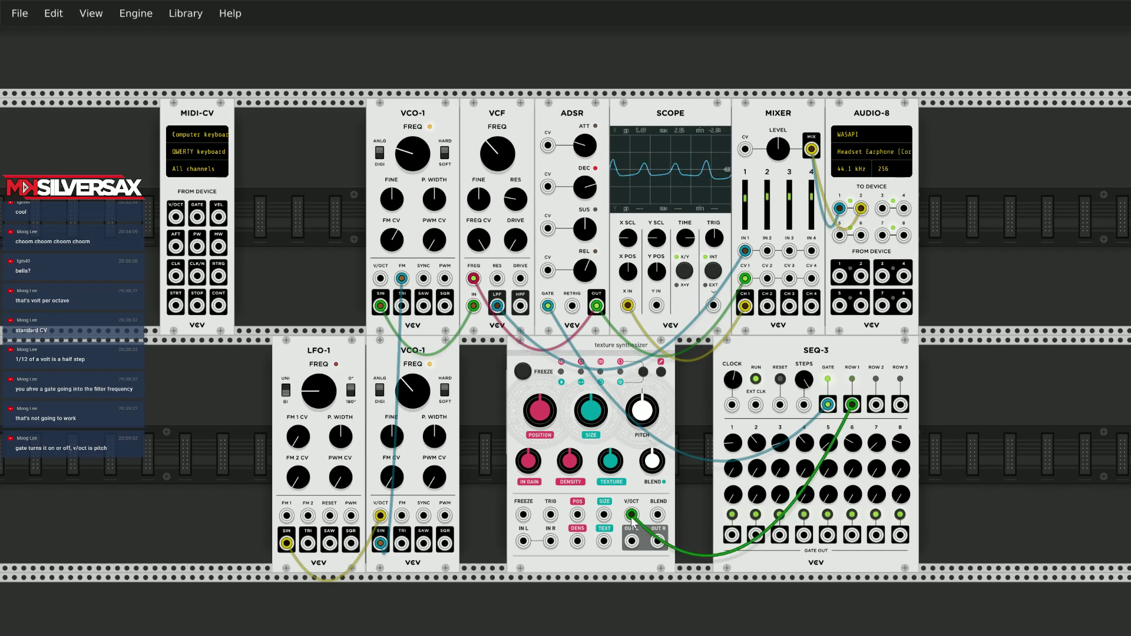
Unplug the texture synthesizer's V/OCT cable and route the VCF's LPF output through its IN L and OUT L into mixer IN 2.
left_click_drag(631, 521, 998, 435)
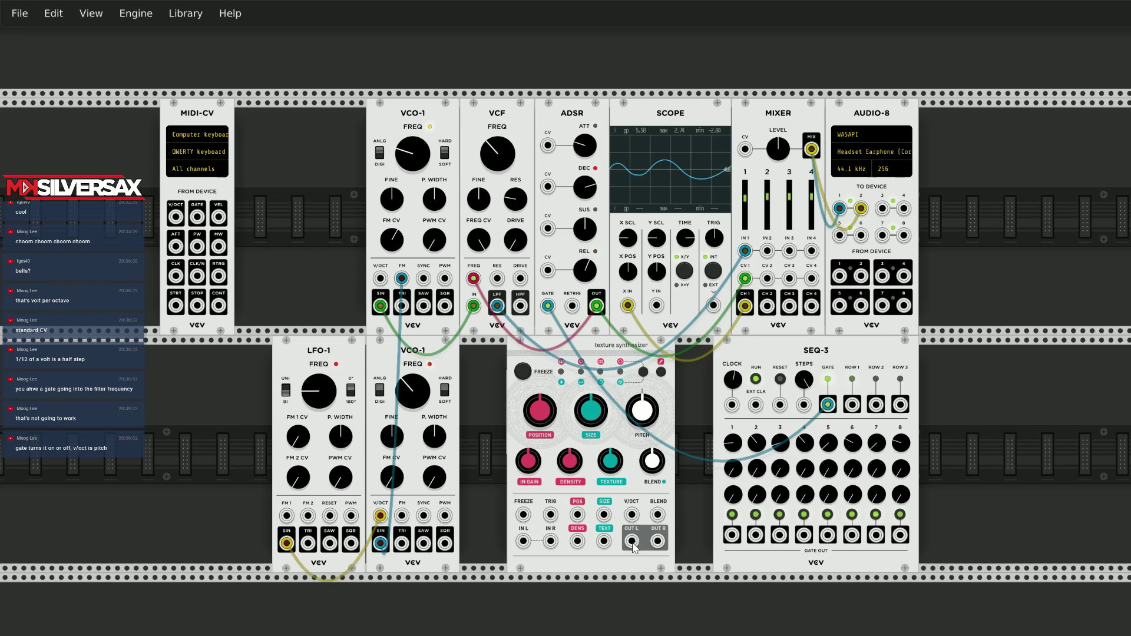
left_click_drag(632, 542, 767, 251)
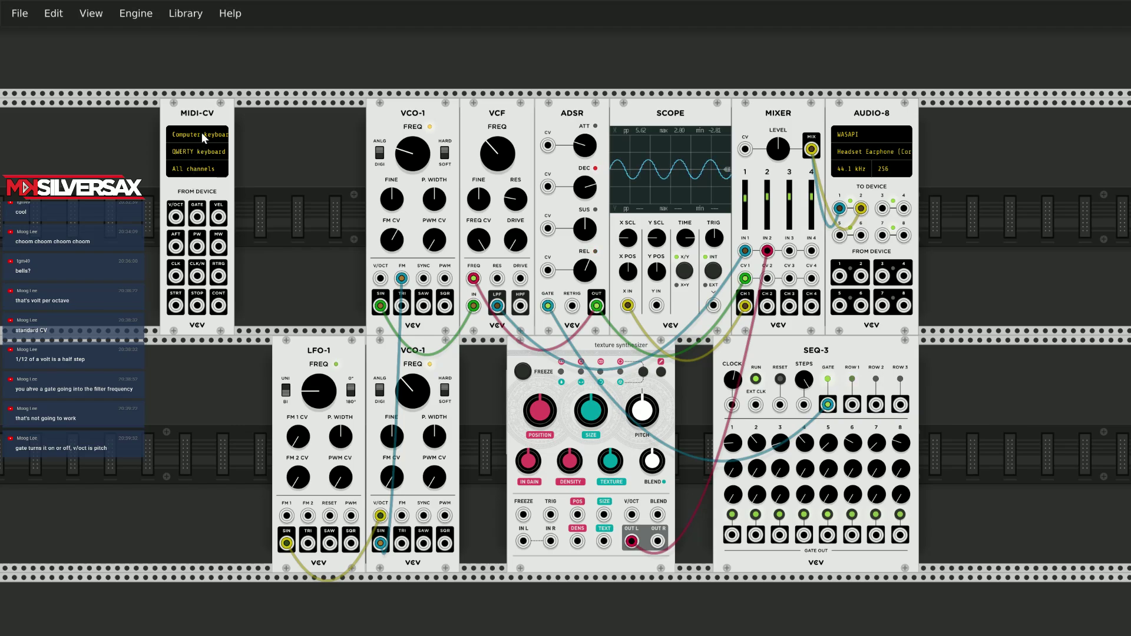
left_click_drag(198, 111, 227, 125)
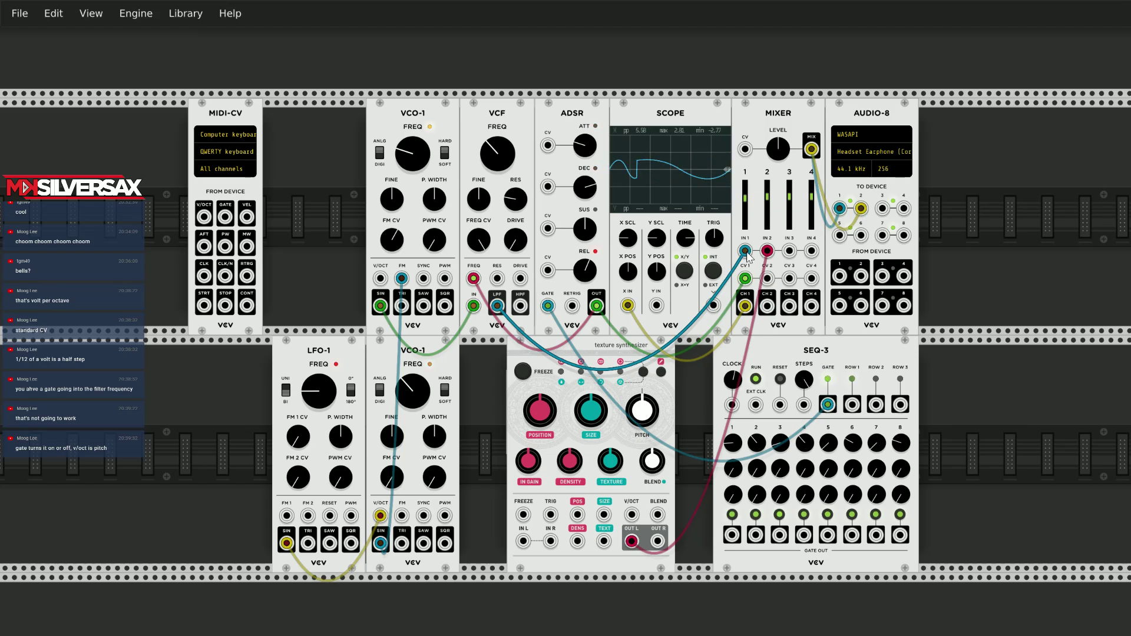
left_click_drag(746, 251, 523, 542)
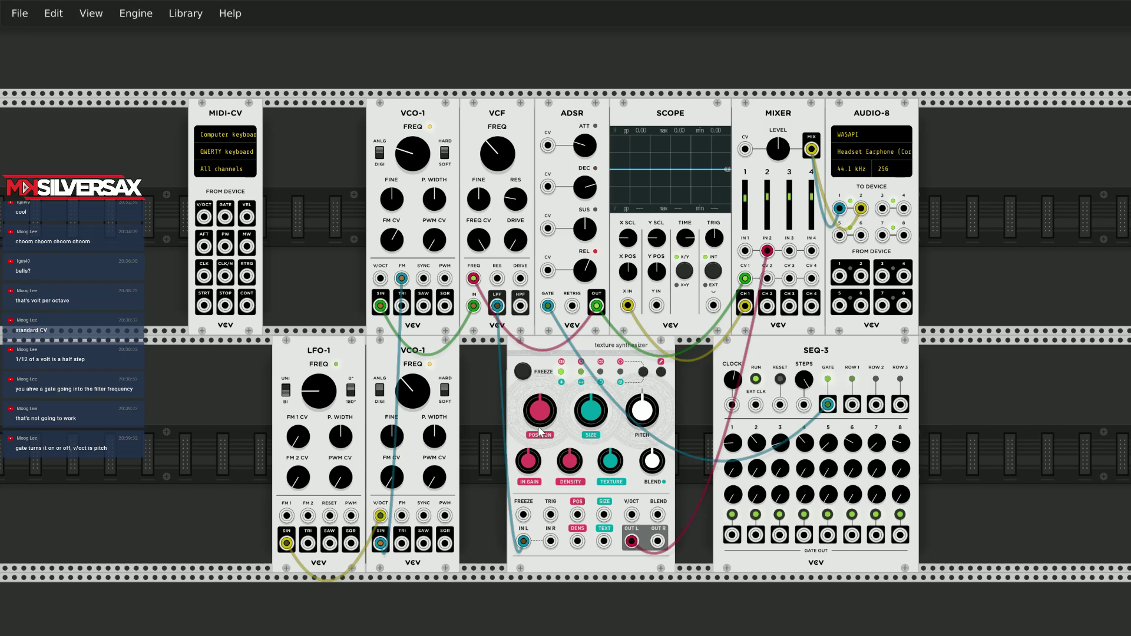
Raise the upper VCO-1's FREQ to about mid-range and try small changes to the texture synthesizer's SIZE, PITCH and POSITION.
left_click_drag(413, 173, 413, 142)
left_click_drag(591, 410, 590, 405)
left_click(644, 372)
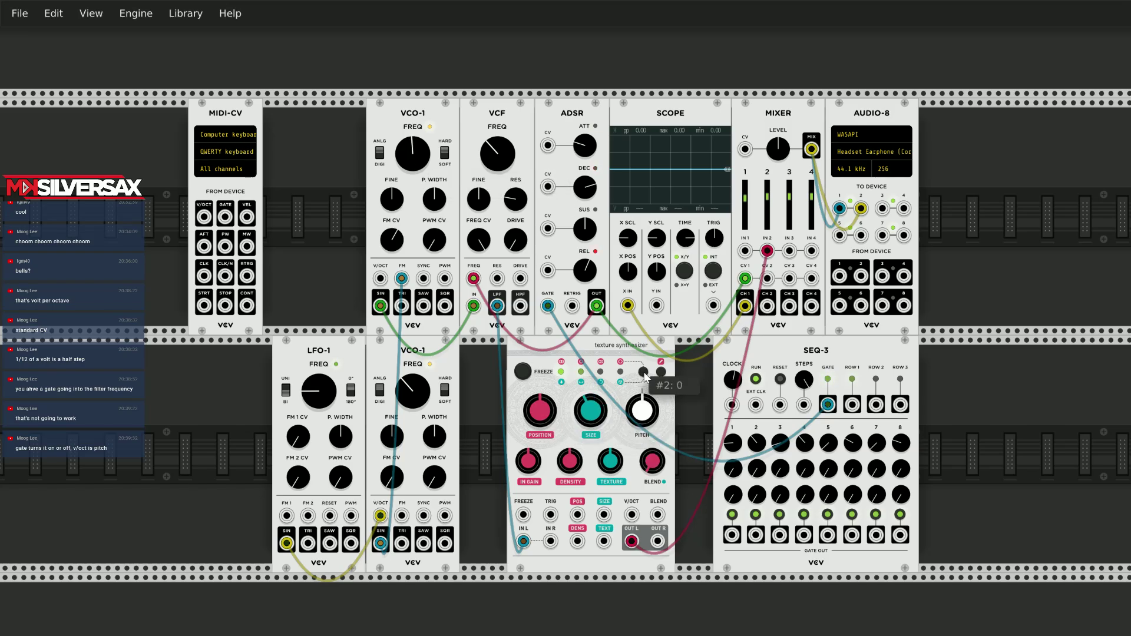
left_click(644, 372)
left_click_drag(642, 411, 642, 393)
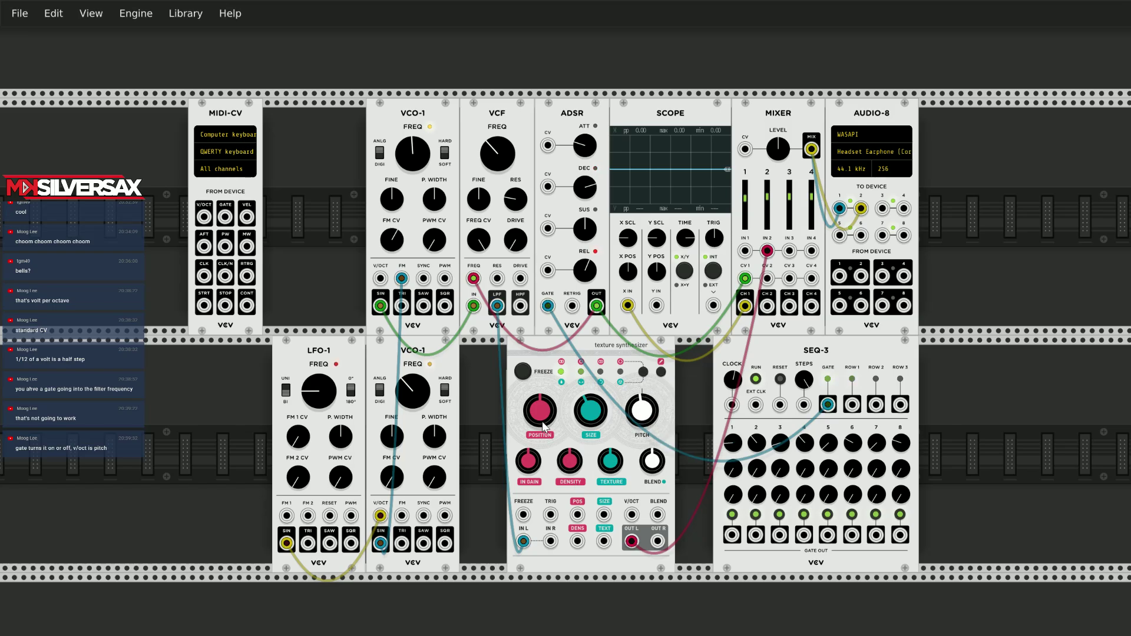
left_click_drag(539, 411, 540, 412)
Raise the texture synthesizer's DENSITY and TEXTURE and retune its IN GAIN.
left_click_drag(528, 462, 614, 468)
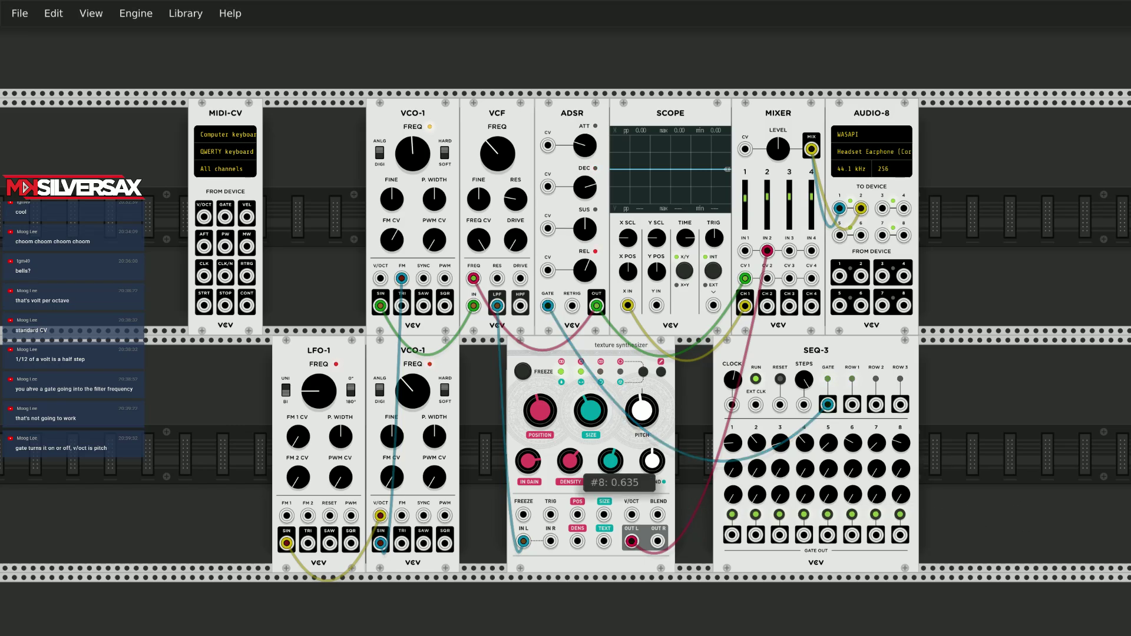
left_click_drag(609, 462, 609, 439)
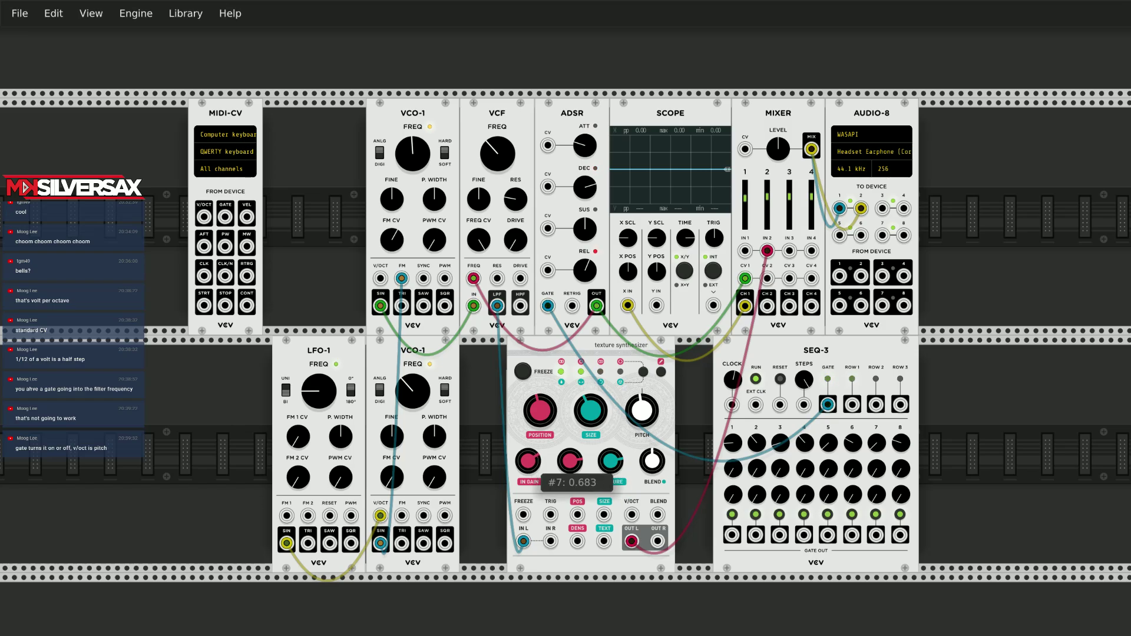
left_click_drag(528, 461, 527, 469)
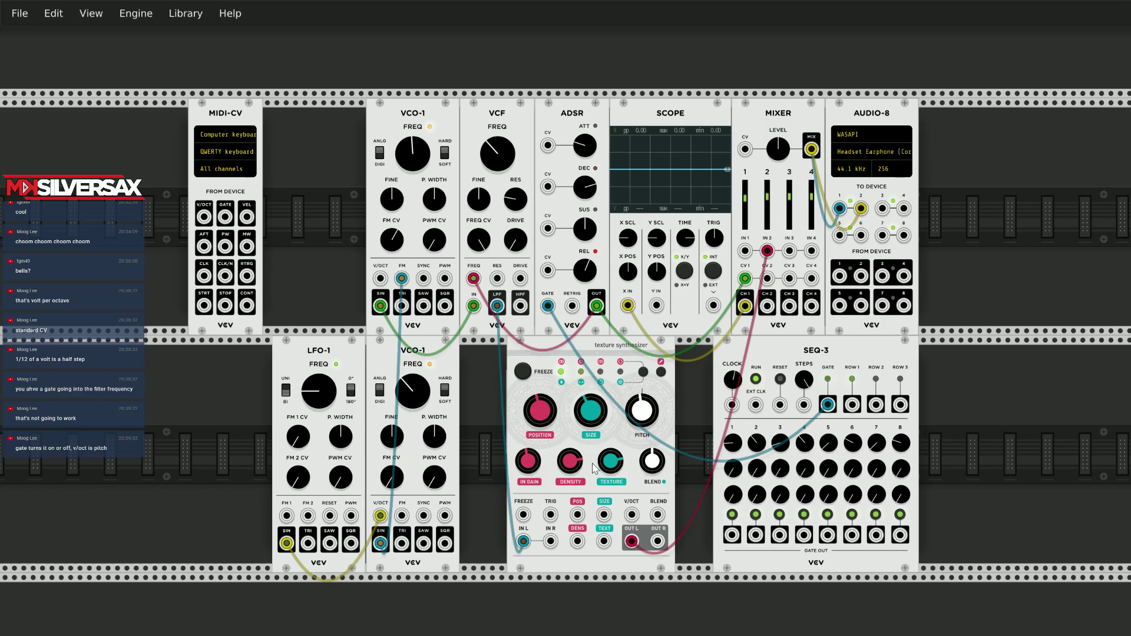
Set the texture synthesizer's SIZE to about 0.63 and POSITION to about 0.53, and raise its PITCH.
mouse_move(605, 468)
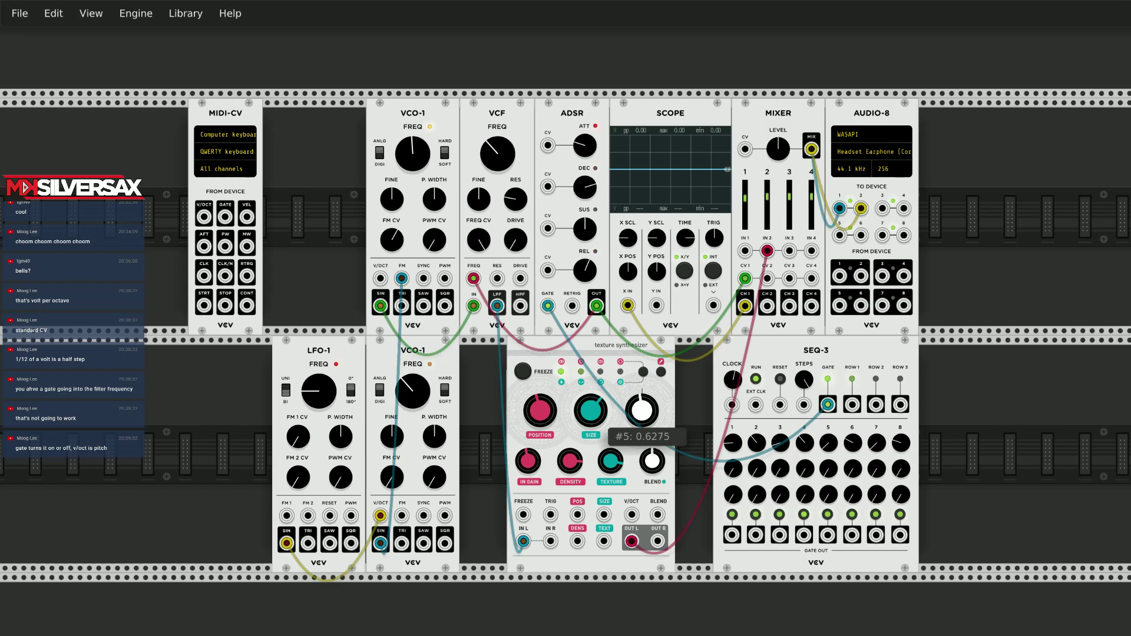
left_click_drag(590, 411, 590, 405)
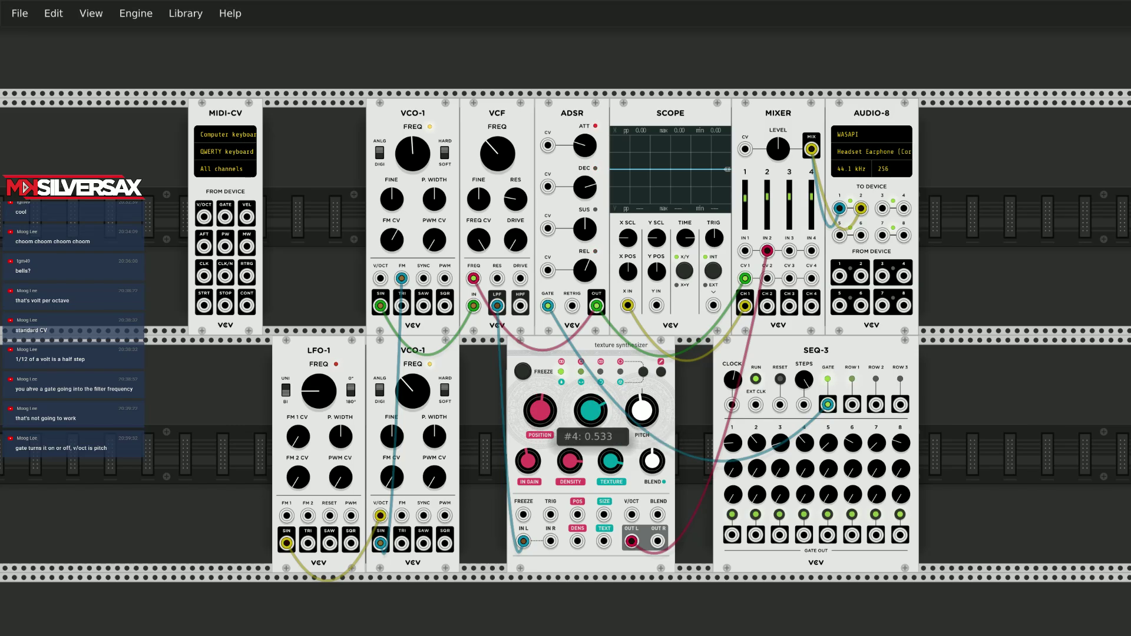
mouse_move(654, 468)
left_mouse_down()
mouse_move(653, 444)
mouse_move(654, 459)
left_mouse_up()
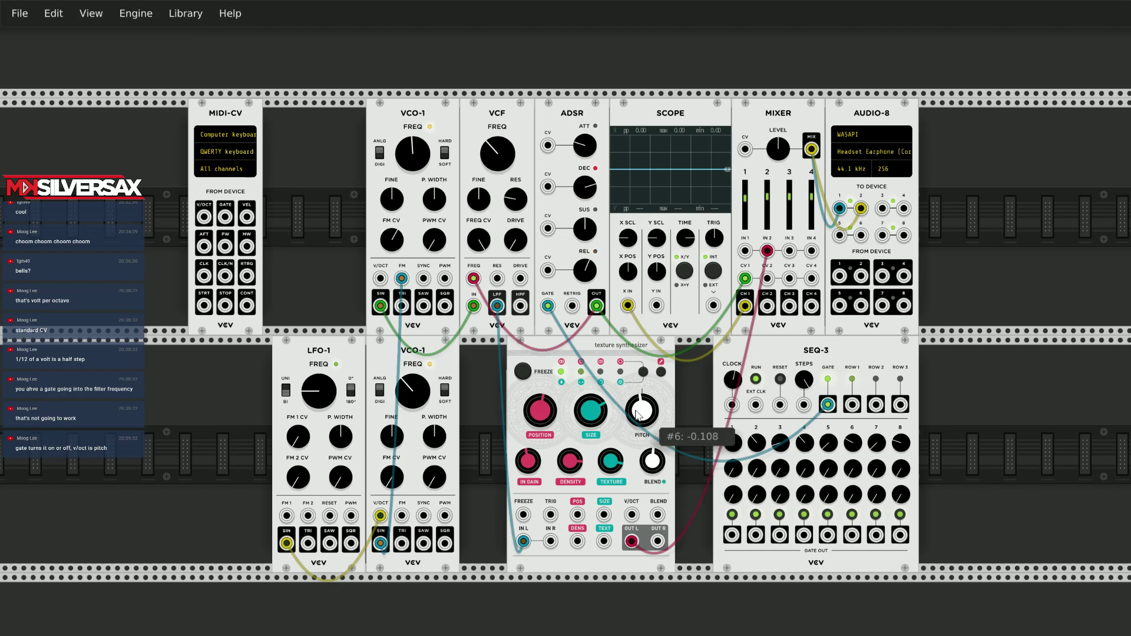
left_click_drag(642, 411, 620, 419)
Try the texture synthesizer's FREEZE, turn it off again, and raise POSITION a little.
left_click(522, 373)
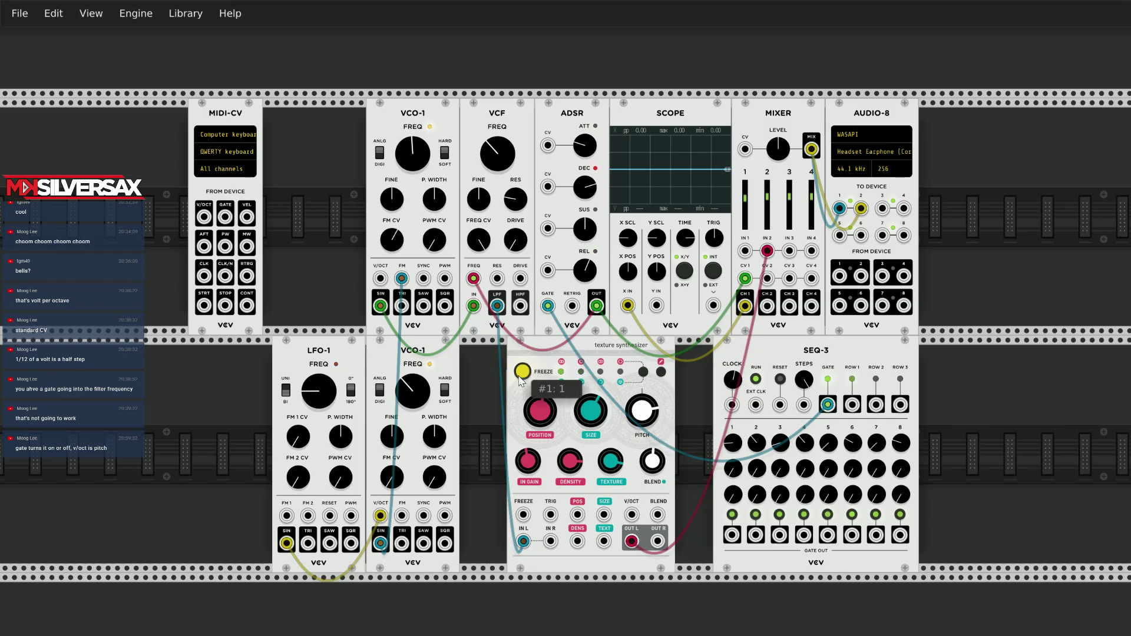
left_click(522, 372)
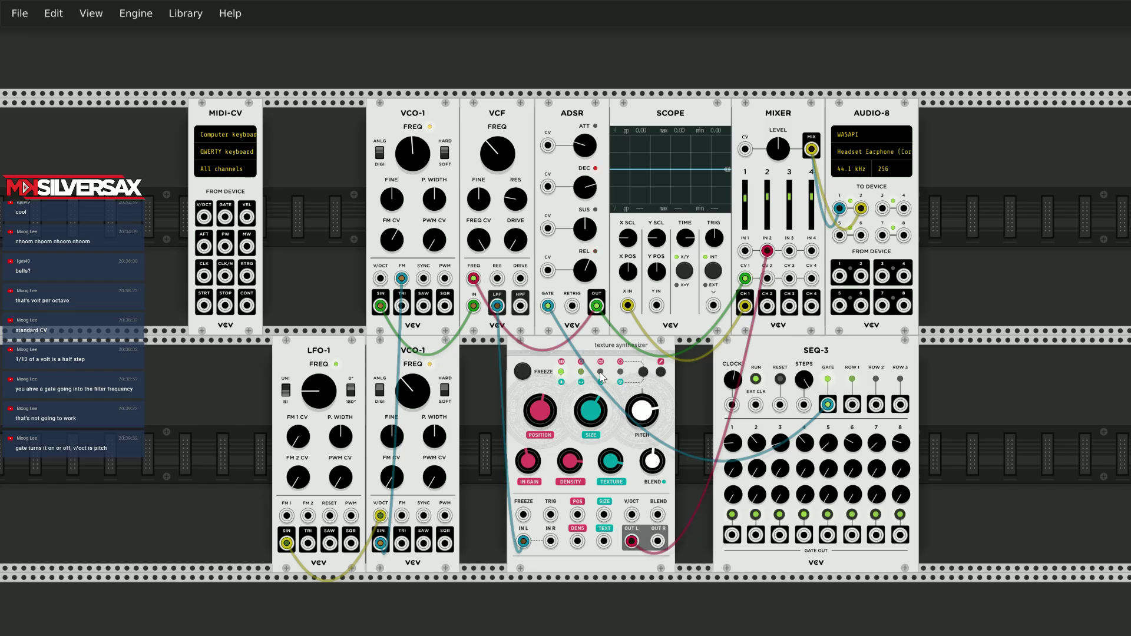
left_click_drag(535, 415, 535, 413)
Try triggering the texture synthesizer from SEQ-3's ROW 1 while adjusting step 6 and CLOCK, and unplug the TRIG cable.
mouse_move(547, 305)
left_mouse_down()
mouse_move(564, 361)
mouse_move(550, 514)
mouse_move(557, 364)
mouse_move(547, 305)
left_mouse_up()
left_click_drag(855, 406, 563, 517)
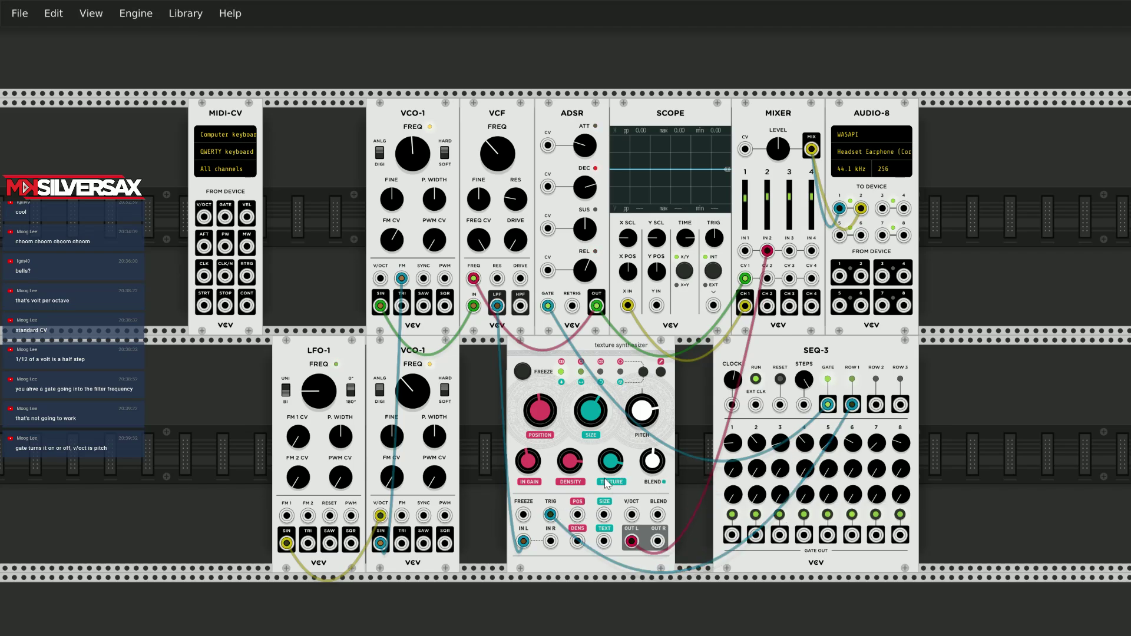
left_click_drag(540, 414, 540, 412)
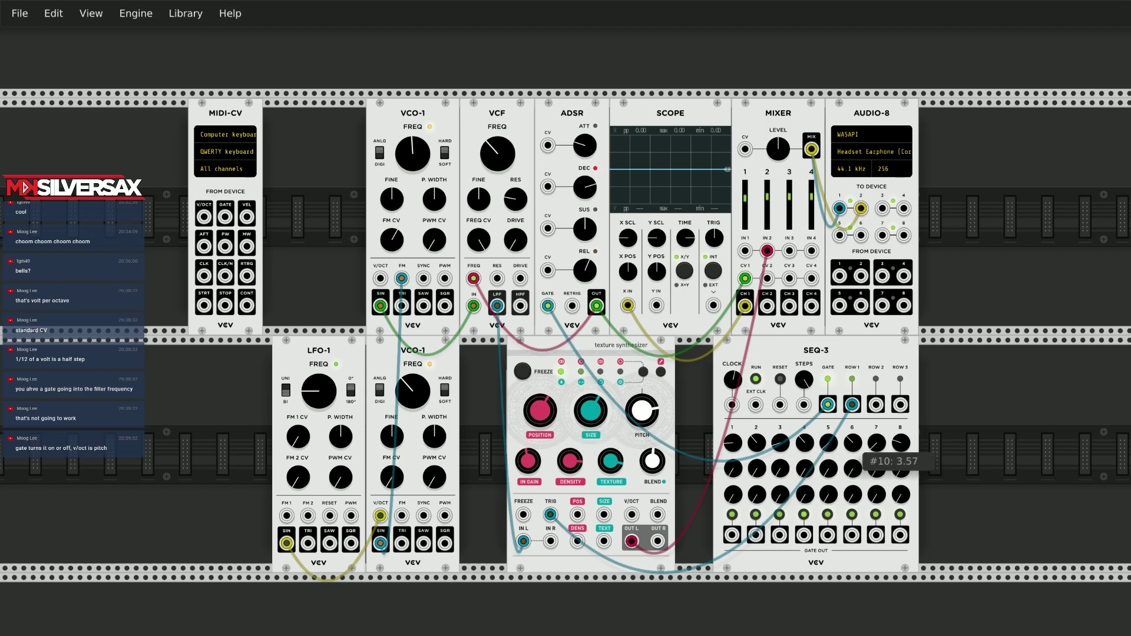
left_click_drag(853, 442, 852, 441)
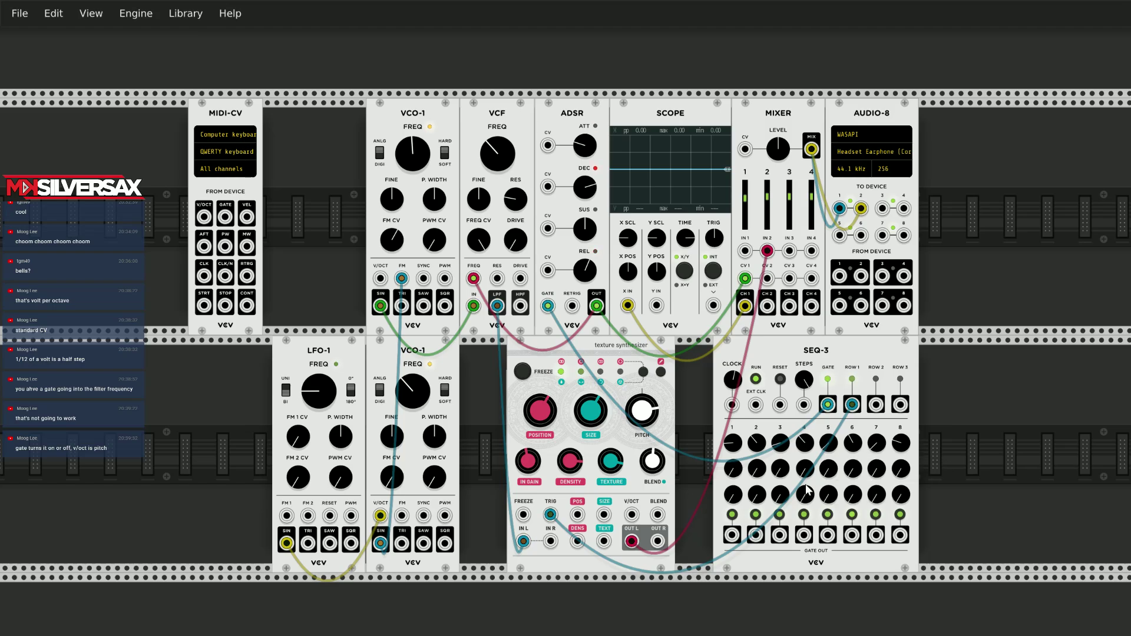
mouse_move(729, 382)
left_click_drag(728, 384, 728, 397)
left_click_drag(550, 518, 910, 463)
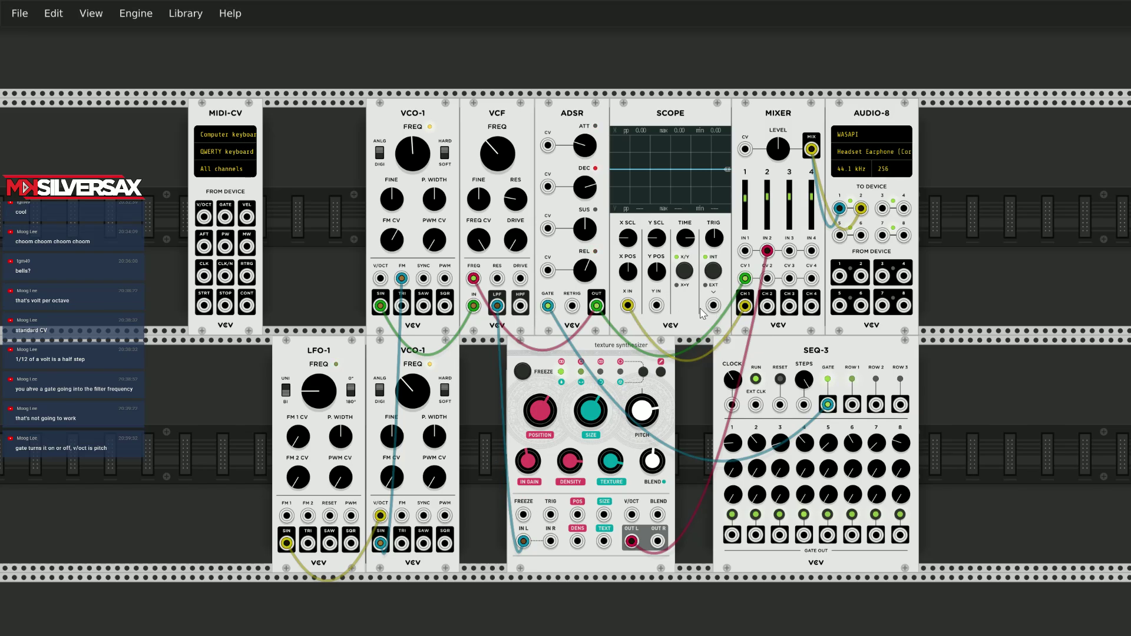
Move MIDI-CV next to the upper VCO-1 and retune the texture synthesizer's DENSITY and BLEND.
left_click_drag(224, 112, 318, 112)
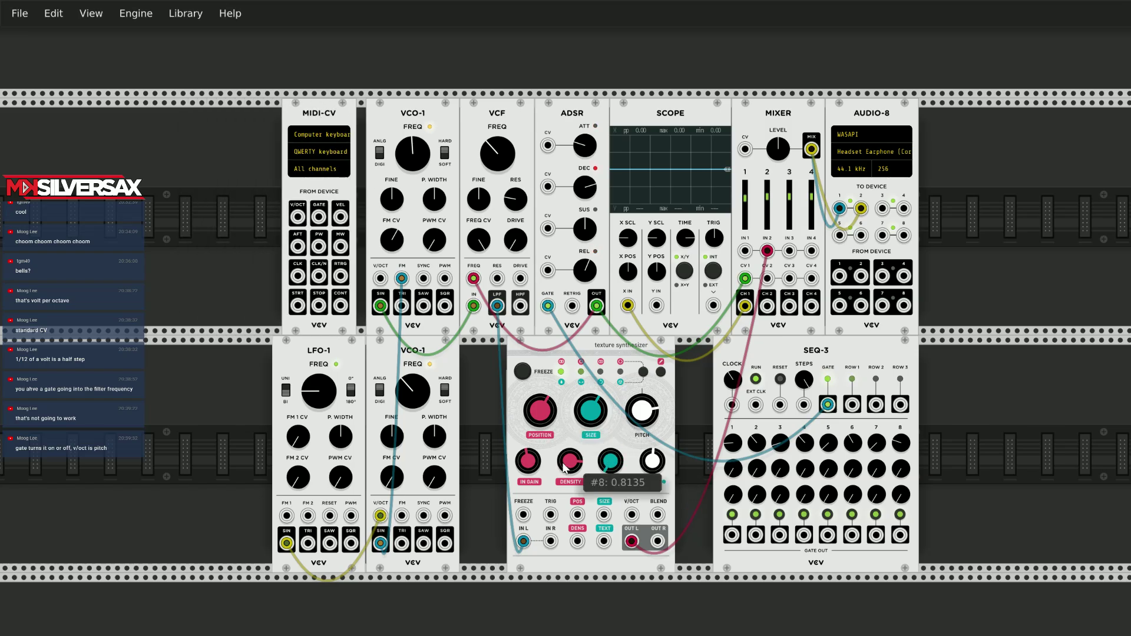
left_click_drag(651, 460, 652, 476)
left_click_drag(569, 460, 528, 456)
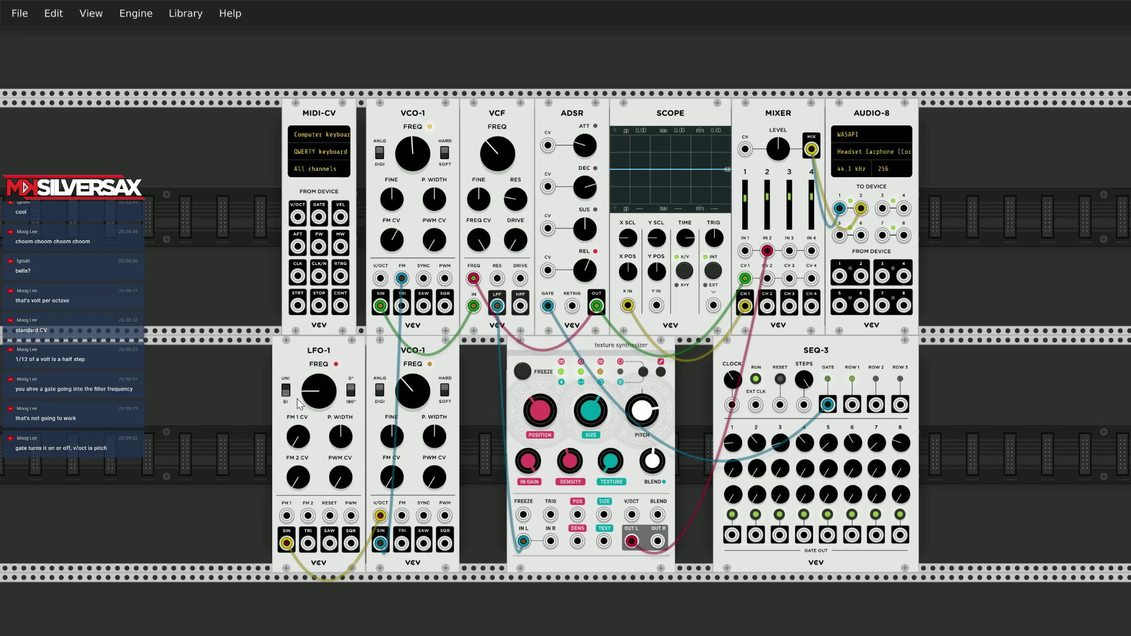
Raise the FREQ of LFO-1 and the lower VCO-1 to just below mid-range, and the upper VCO-1's and VCF's FREQ above it.
left_click_drag(312, 391, 312, 369)
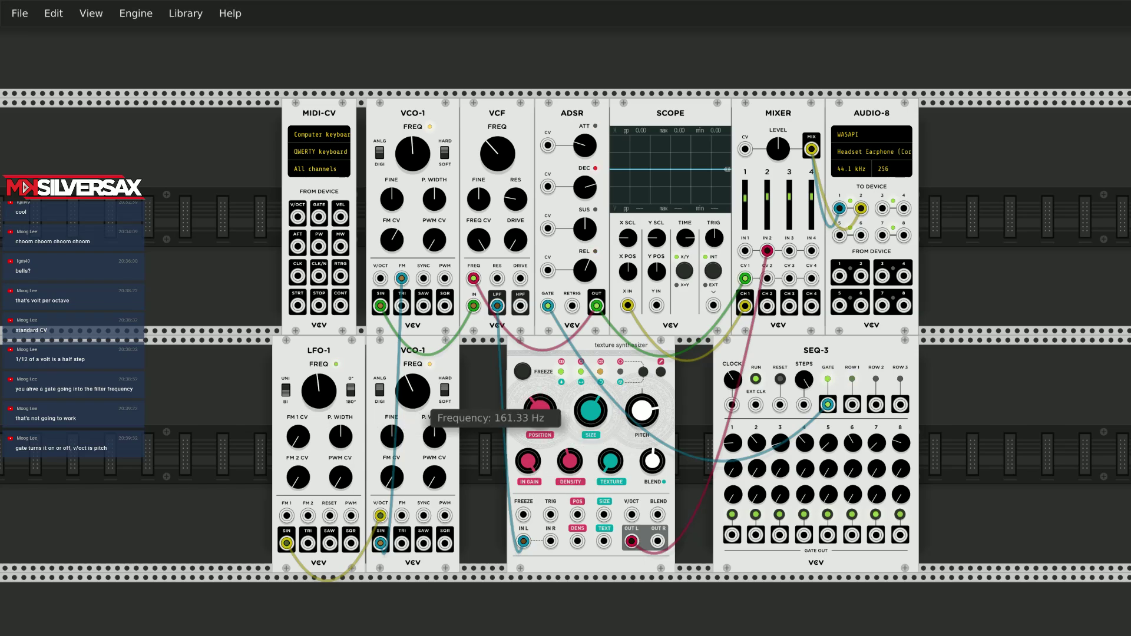
left_click_drag(412, 390, 412, 327)
left_click_drag(419, 160, 419, 156)
left_click_drag(496, 158, 496, 157)
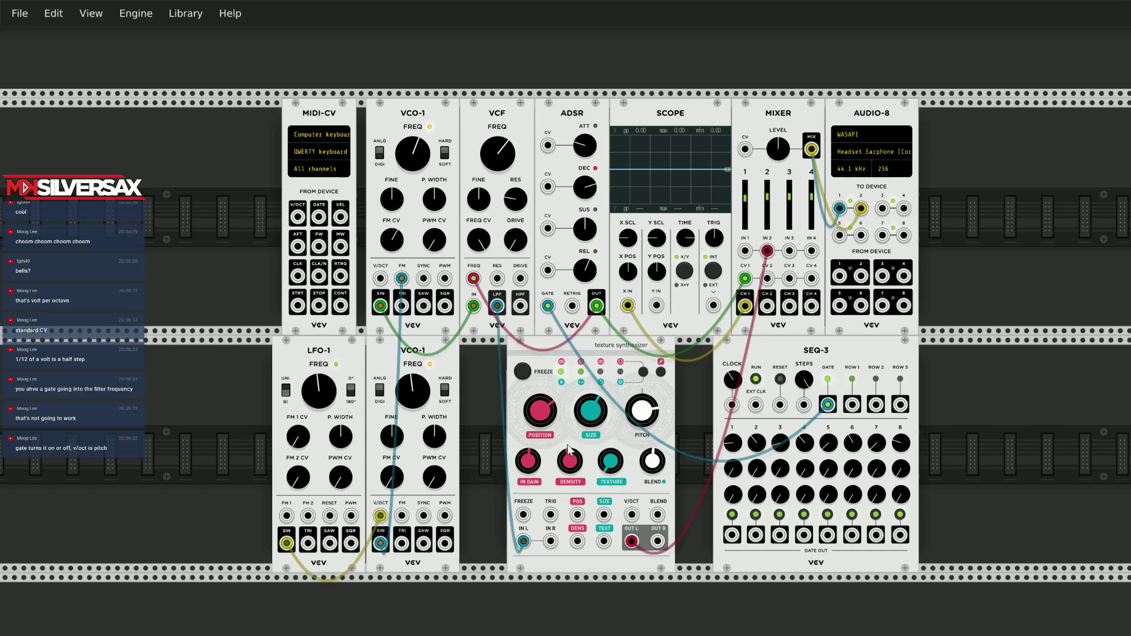
Raise LFO-1's FREQ to about 420 Hz and the lower VCO-1's FREQ well above mid-range.
left_click_drag(568, 450, 611, 460)
left_click_drag(400, 392, 400, 392)
left_click_drag(319, 391, 319, 391)
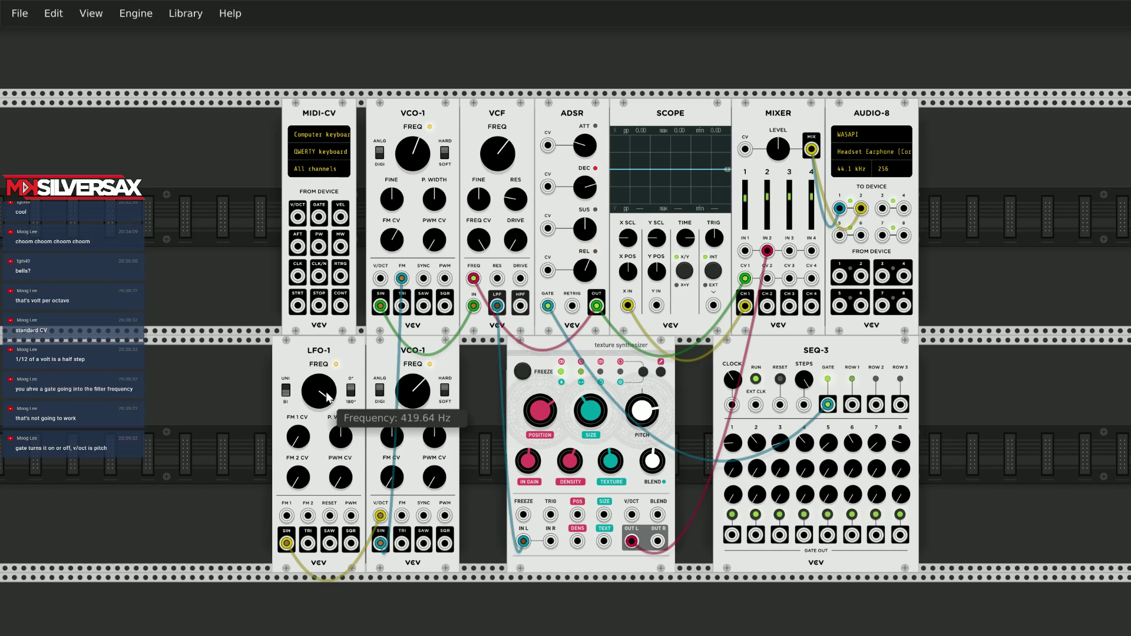
left_click_drag(420, 391, 420, 391)
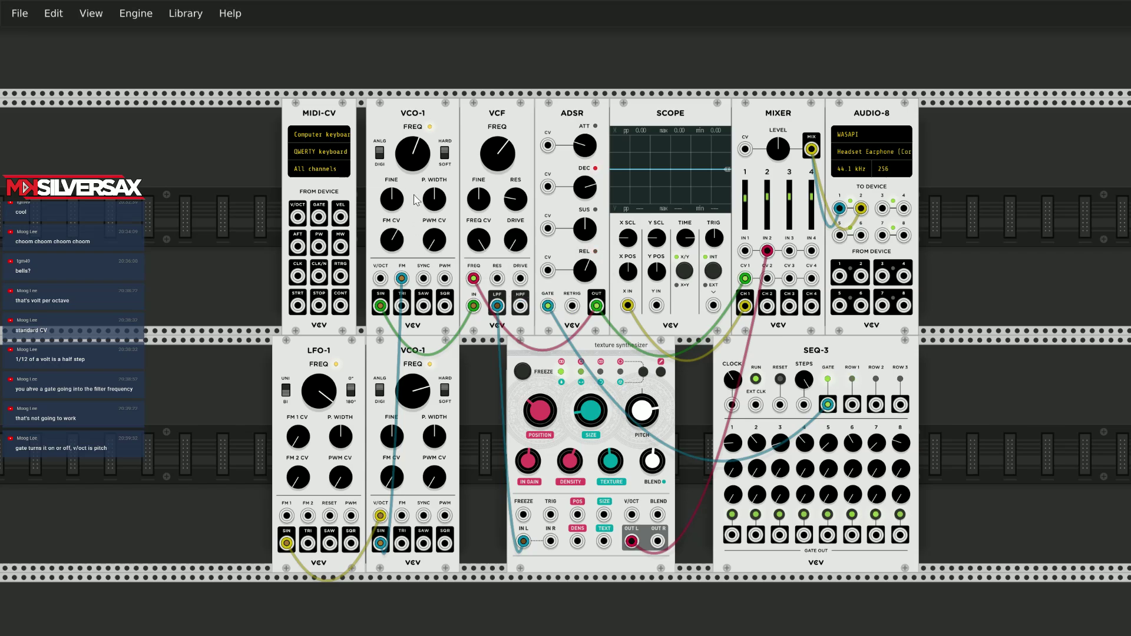
Lower the upper VCO-1's FREQ to about mid-range, and bring LFO-1's FREQ and the upper VCO-1's FM CV below mid-range.
mouse_move(412, 152)
left_mouse_down()
mouse_move(412, 177)
mouse_move(412, 159)
left_mouse_up()
mouse_move(286, 542)
left_mouse_down()
mouse_move(351, 543)
mouse_move(287, 542)
left_mouse_up()
mouse_move(317, 389)
left_mouse_down()
mouse_move(311, 372)
mouse_move(311, 383)
left_mouse_up()
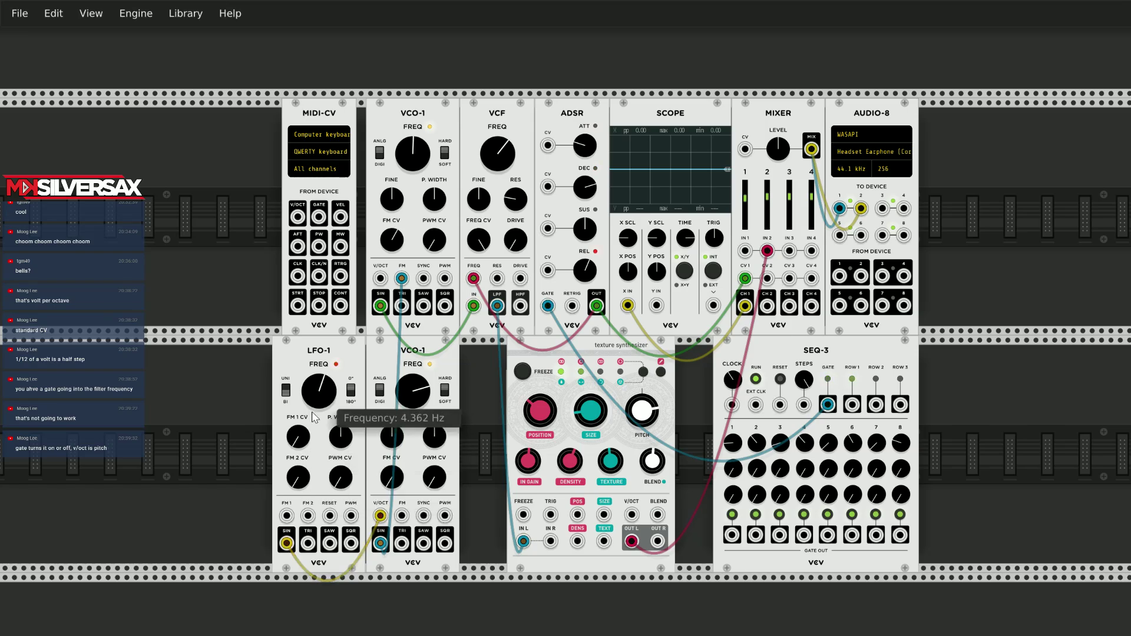
mouse_move(297, 477)
left_mouse_down()
mouse_move(297, 500)
mouse_move(298, 471)
left_mouse_up()
left_click_drag(319, 391, 319, 400)
left_click_drag(392, 478, 392, 461)
left_click_drag(392, 240, 392, 245)
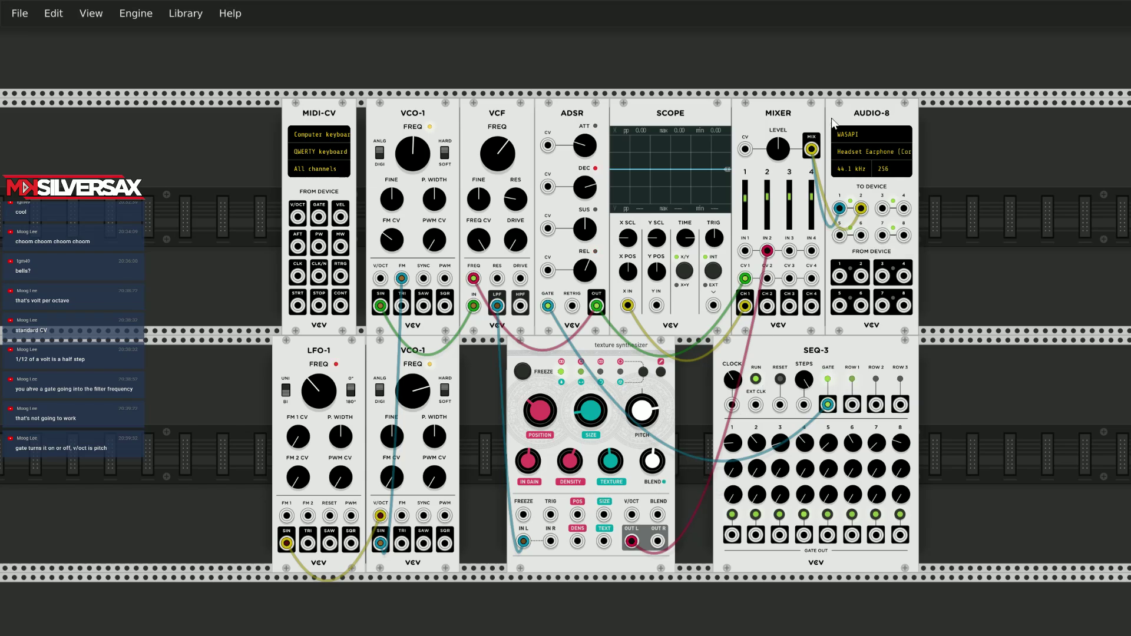
Place the texture synthesizer between MIXER and AUDIO-8 in the upper row, and move SEQ-3 beneath ADSR and SCOPE.
left_click_drag(878, 112, 1097, 122)
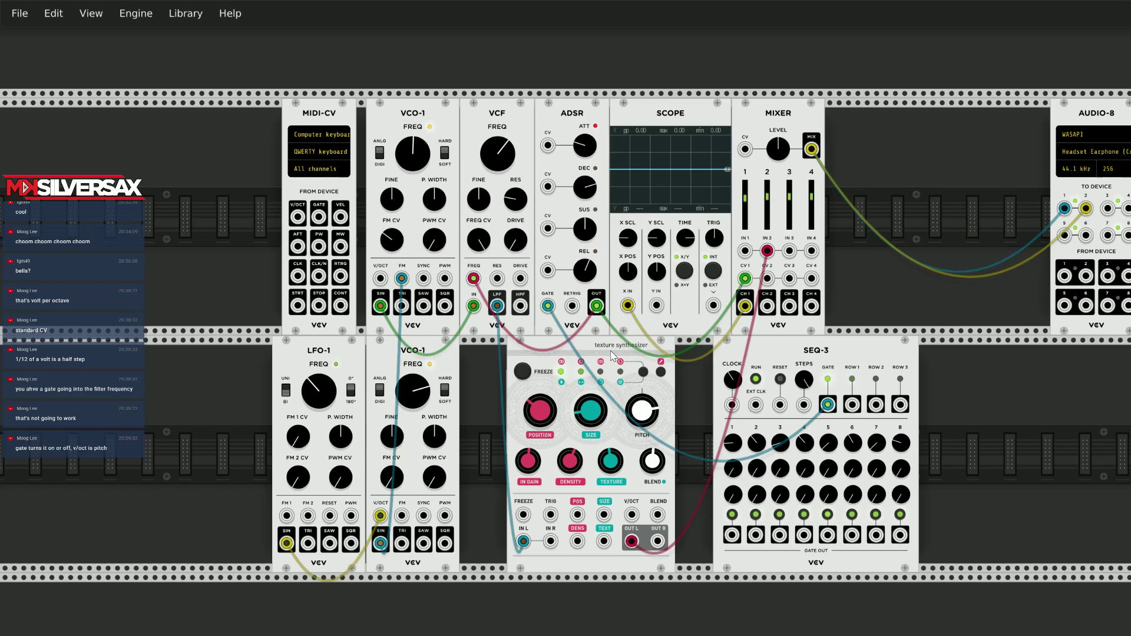
left_click_drag(584, 344, 914, 113)
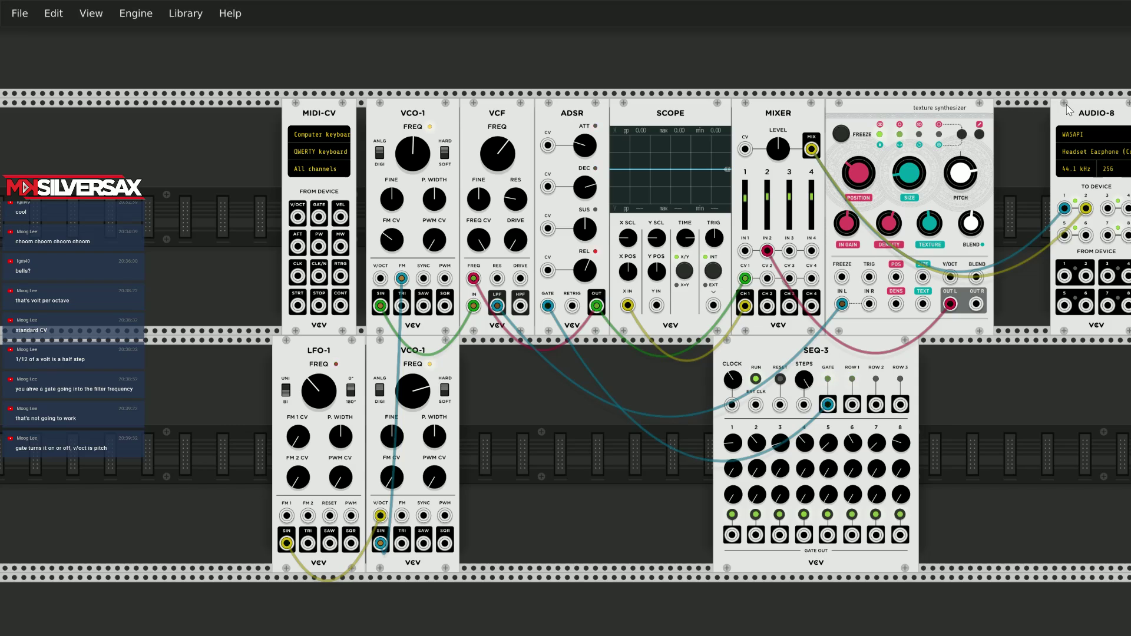
left_click_drag(1084, 112, 1028, 115)
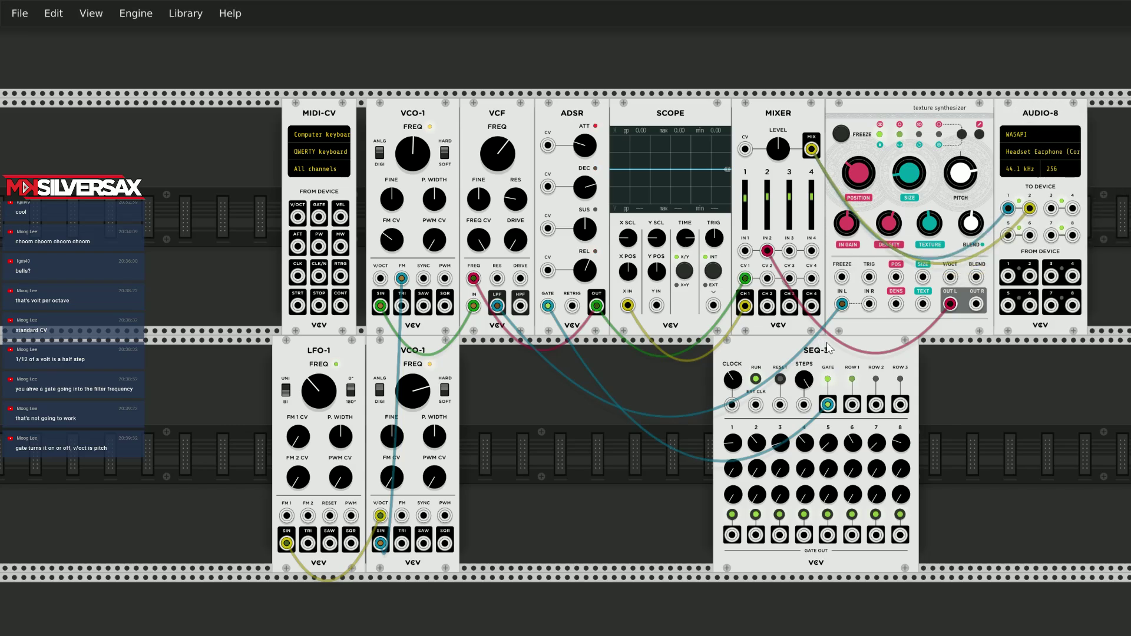
left_click_drag(843, 360, 683, 363)
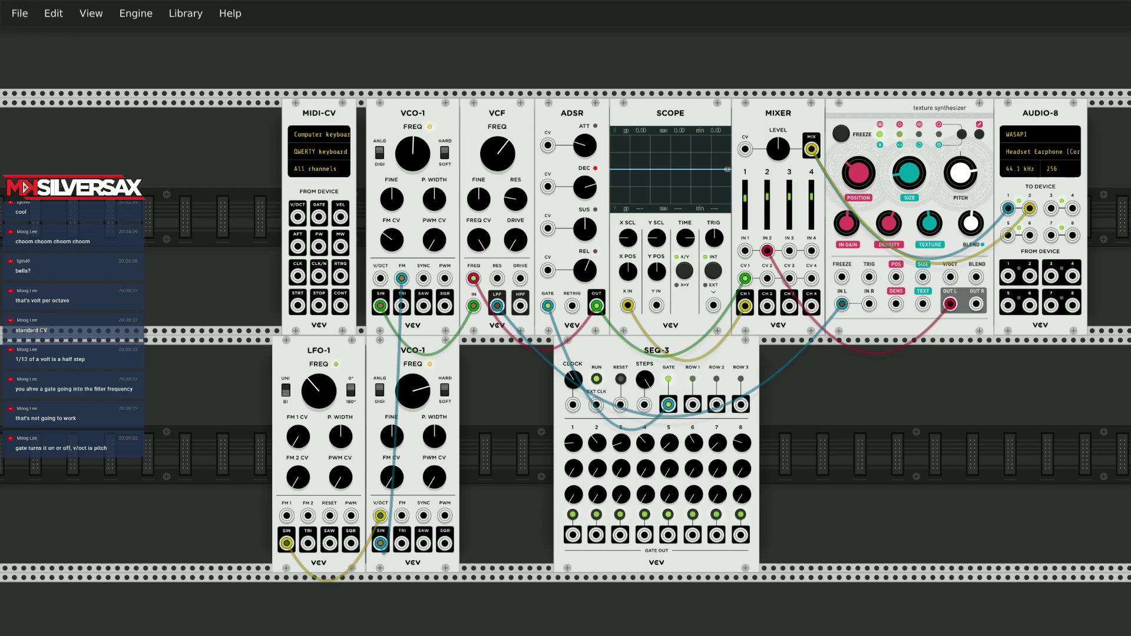
Open the saved modal synthesizer and resonator patch and set SEQ-3's clock tempo to 250 bpm.
left_click(19, 13)
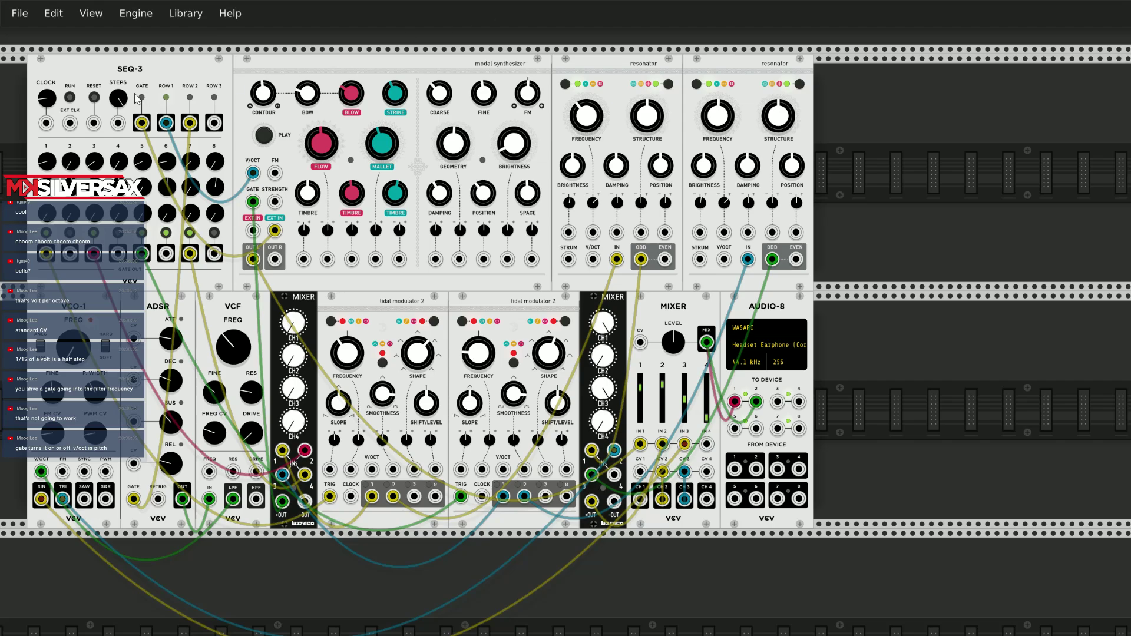
right_click(46, 102)
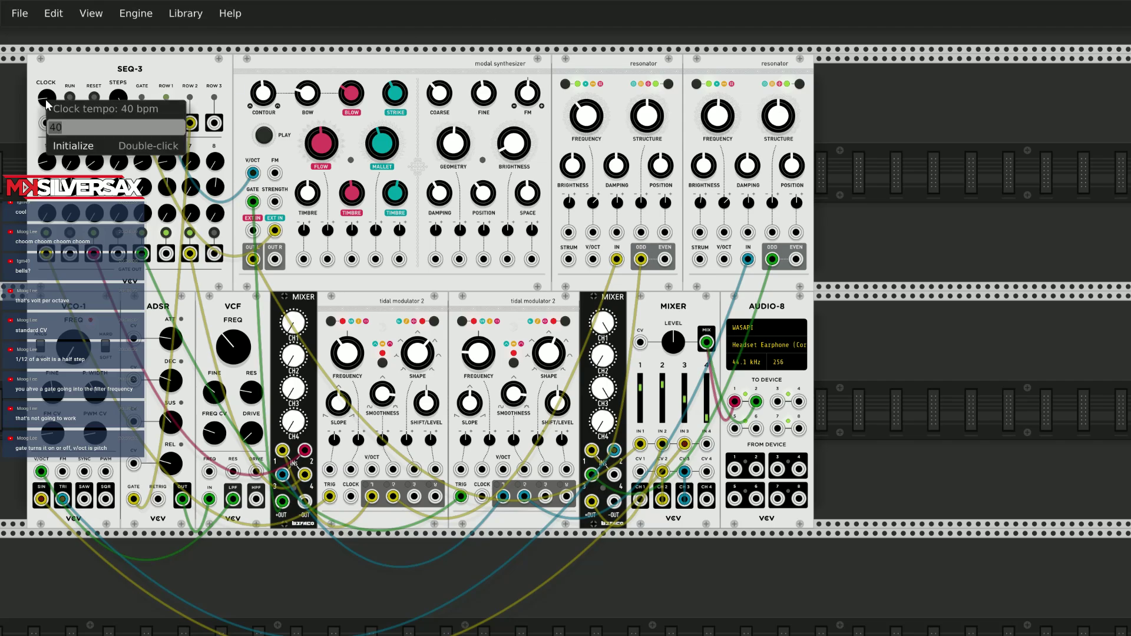
type("250")
key("Return")
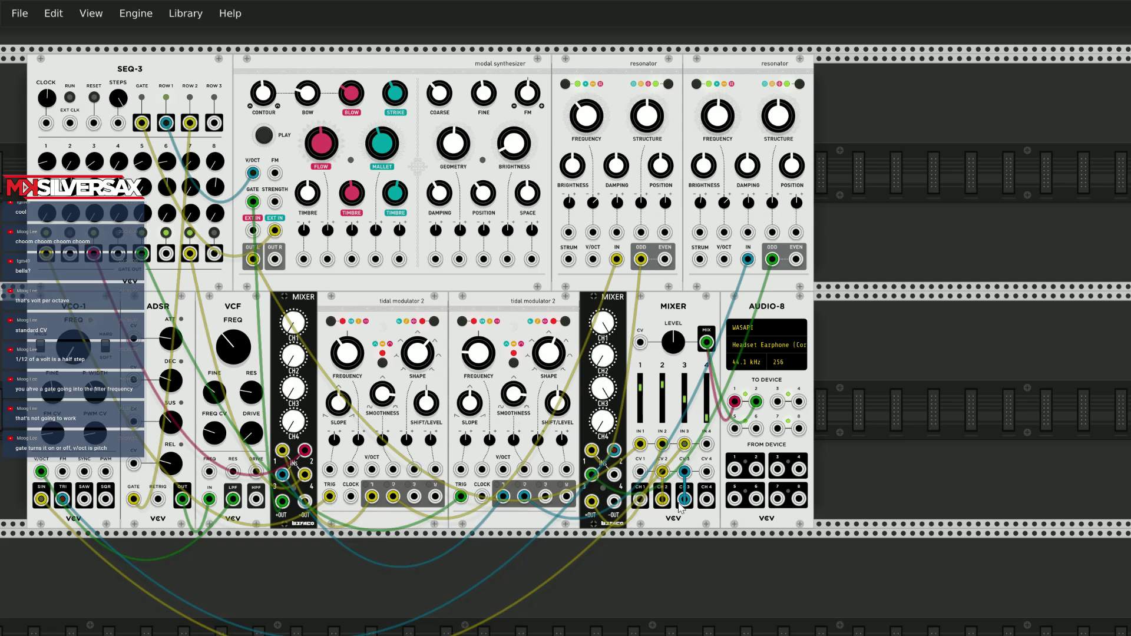
Unplug the white MIXER's CH 3 cable and VCO-1's TRI cable, and replace the cable from ADSR OUT to VCF IN.
left_click_drag(684, 499, 692, 550)
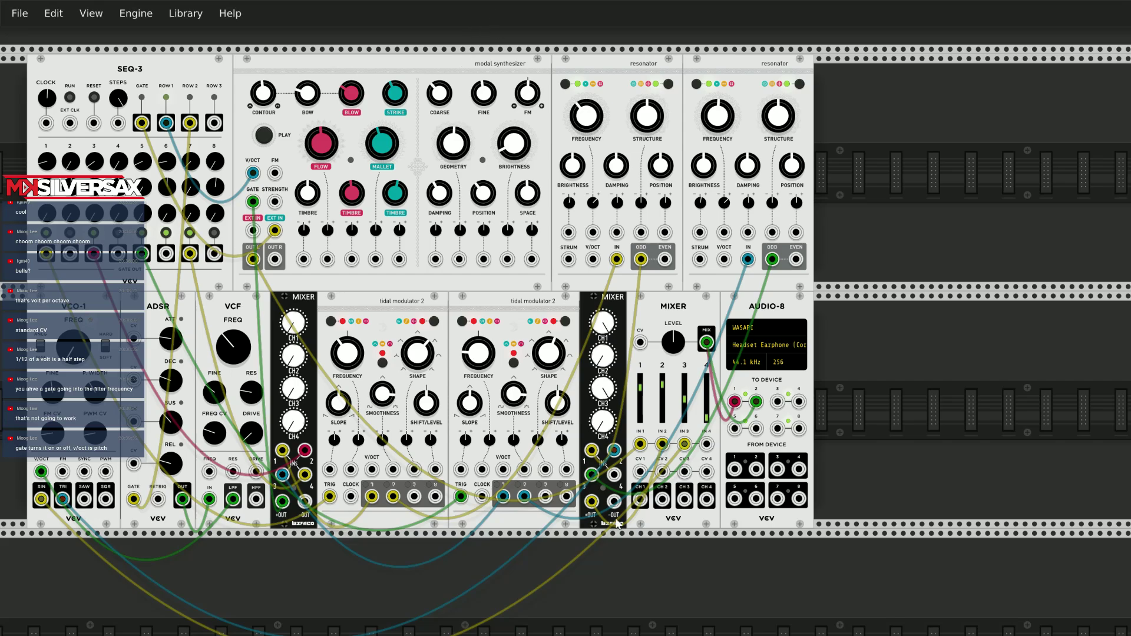
scroll(566, 342, "left", 8)
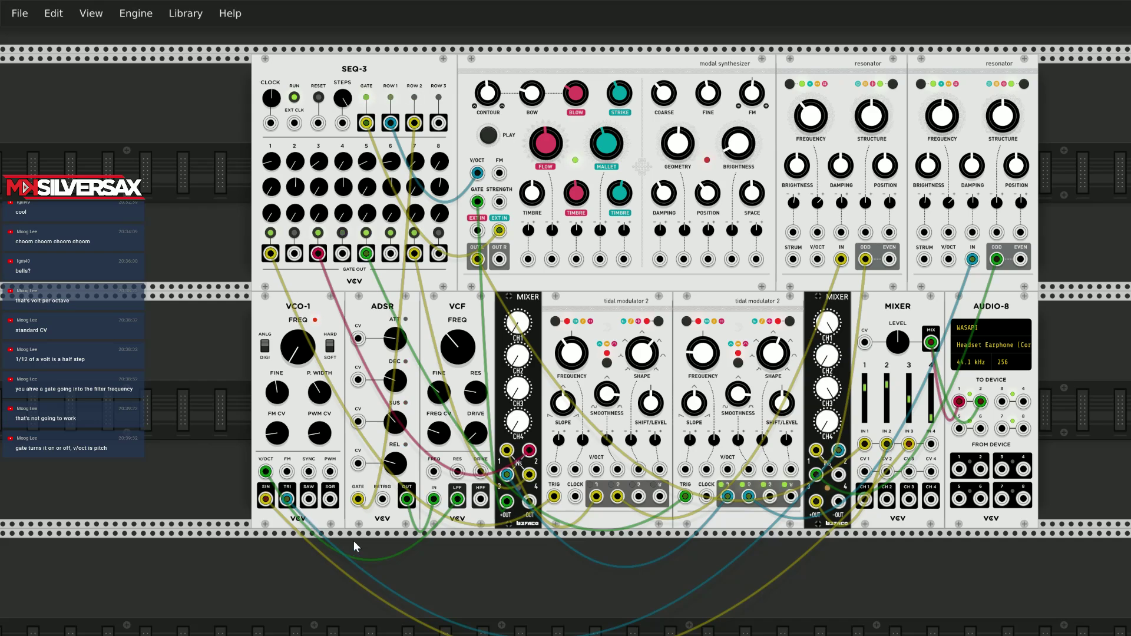
left_click_drag(838, 452, 432, 476)
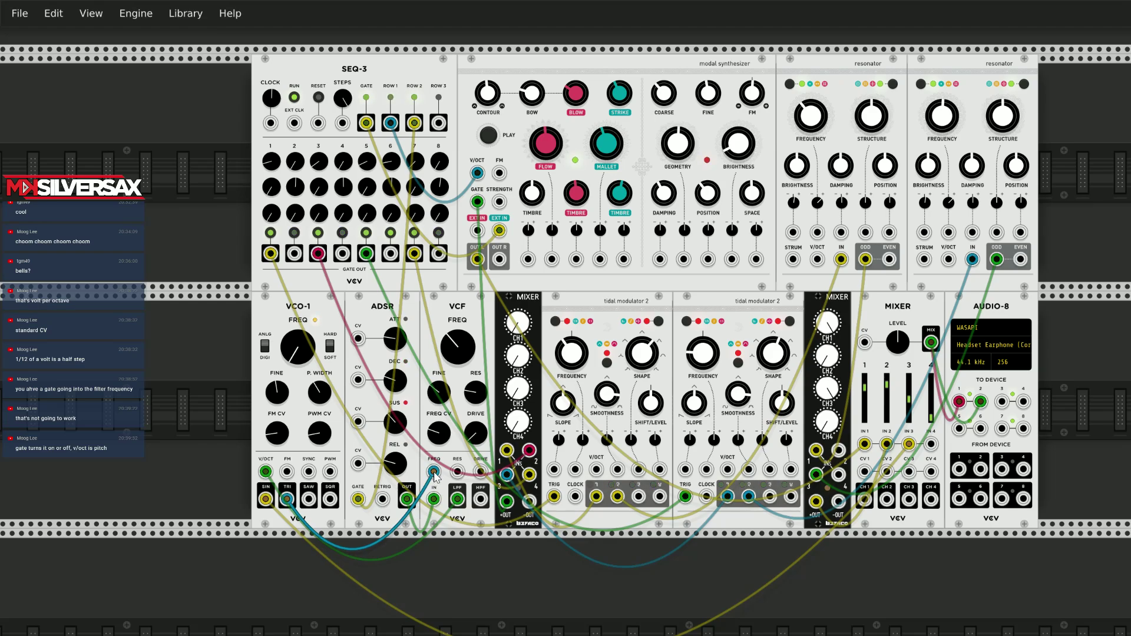
left_click_drag(434, 476, 694, 559)
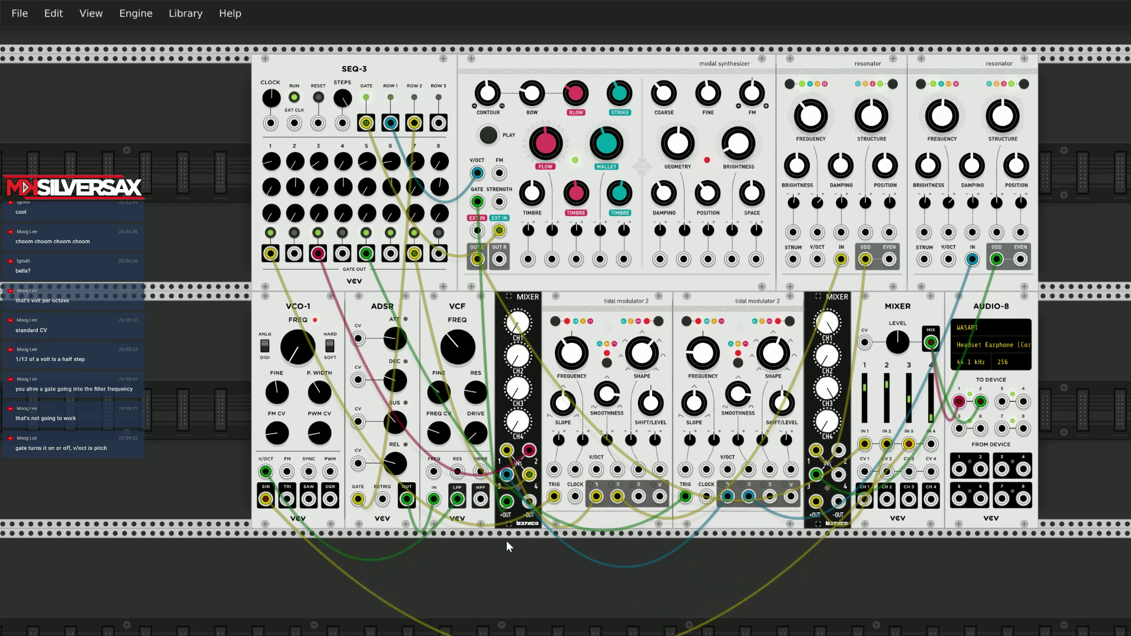
left_click_drag(406, 499, 471, 581)
left_click_drag(408, 500, 433, 500)
Raise the VCF's RES to about 50% and lower its FREQ and DRIVE.
mouse_move(458, 360)
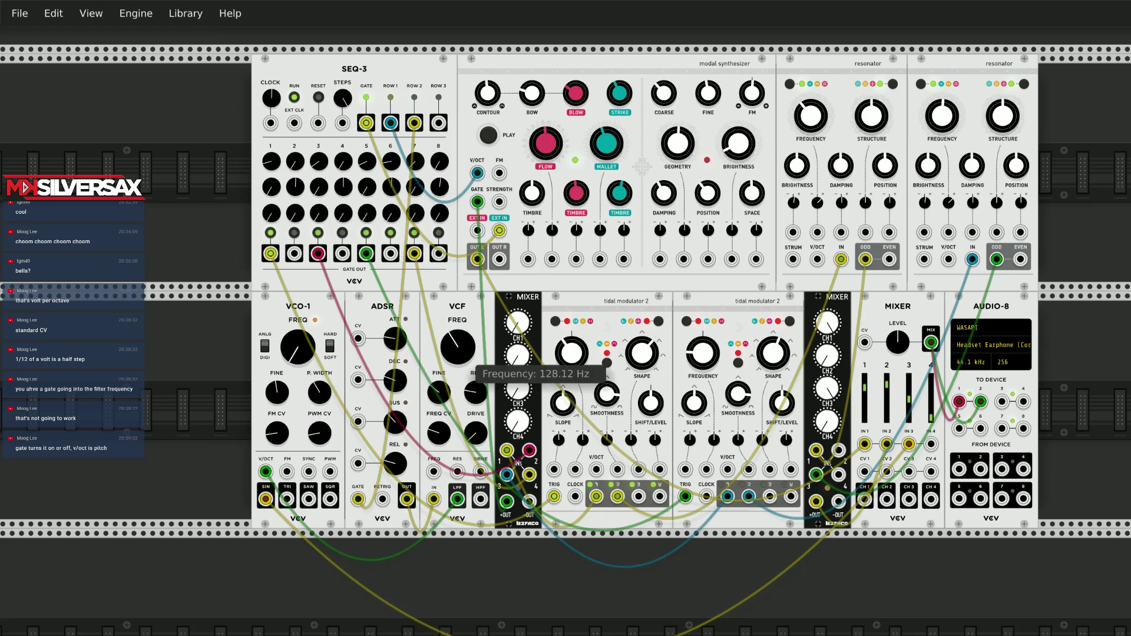
mouse_move(476, 393)
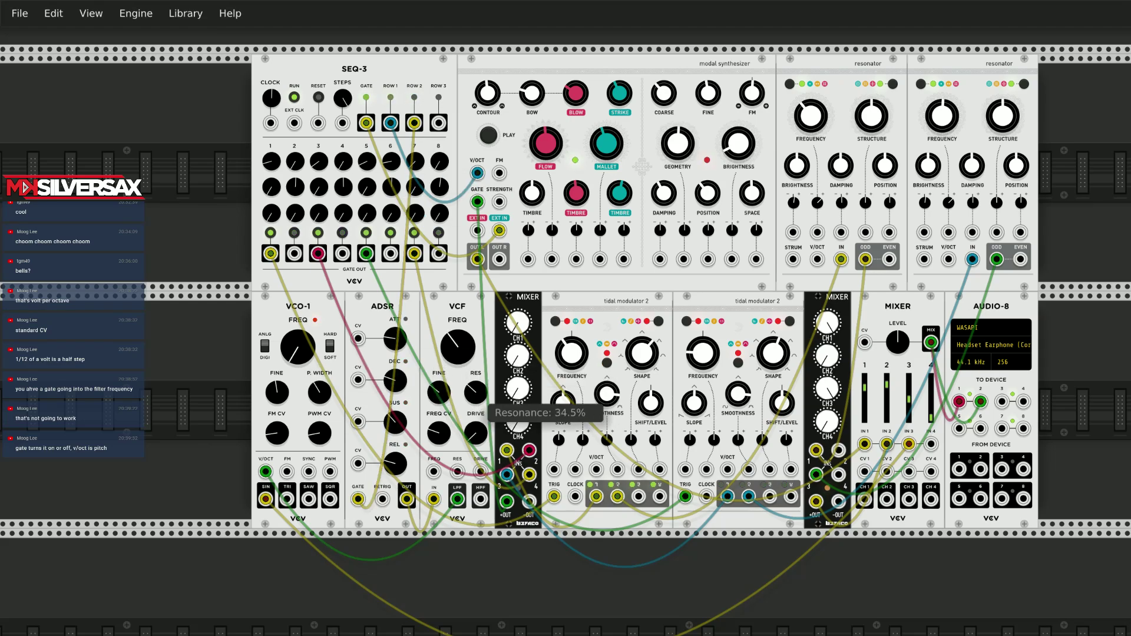
left_click_drag(476, 393, 476, 382)
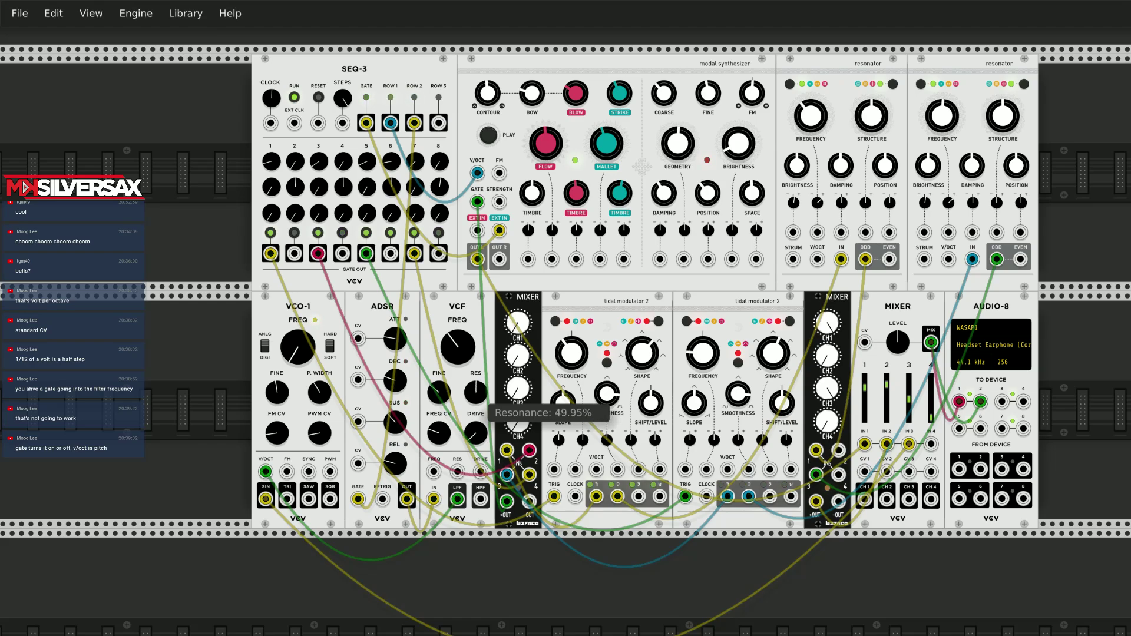
mouse_move(451, 354)
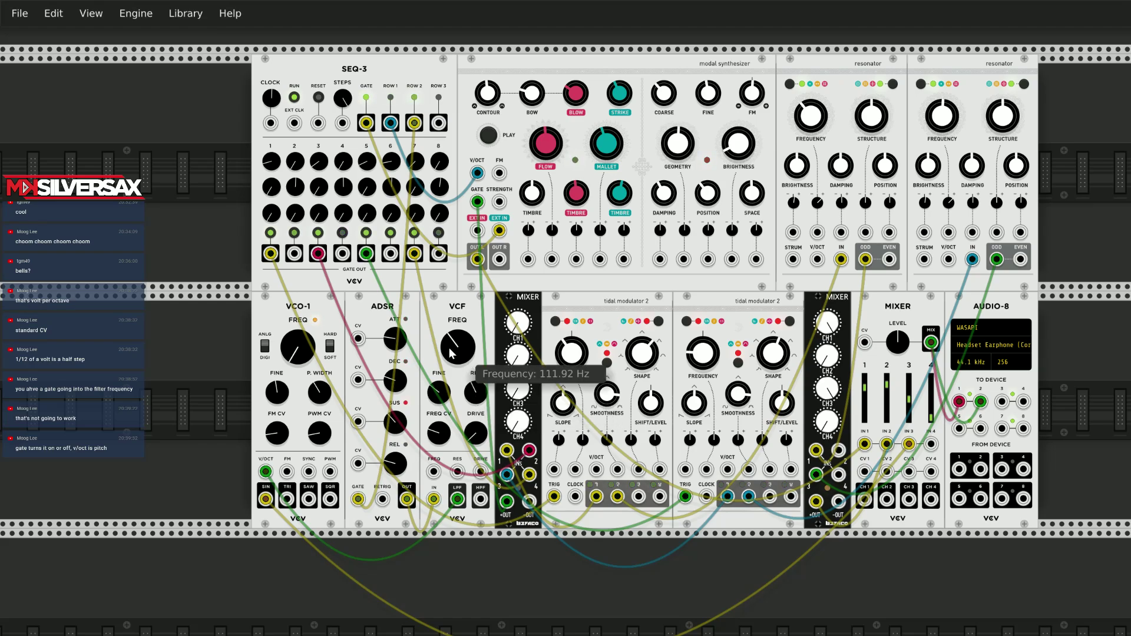
left_click_drag(451, 353, 451, 362)
mouse_move(439, 392)
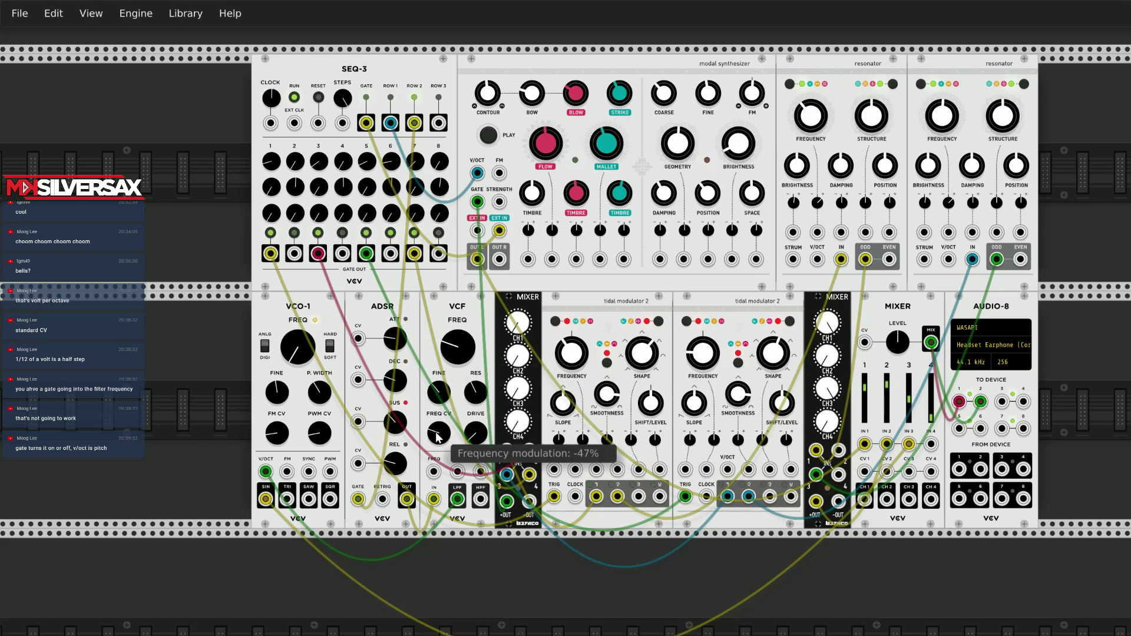
mouse_move(476, 436)
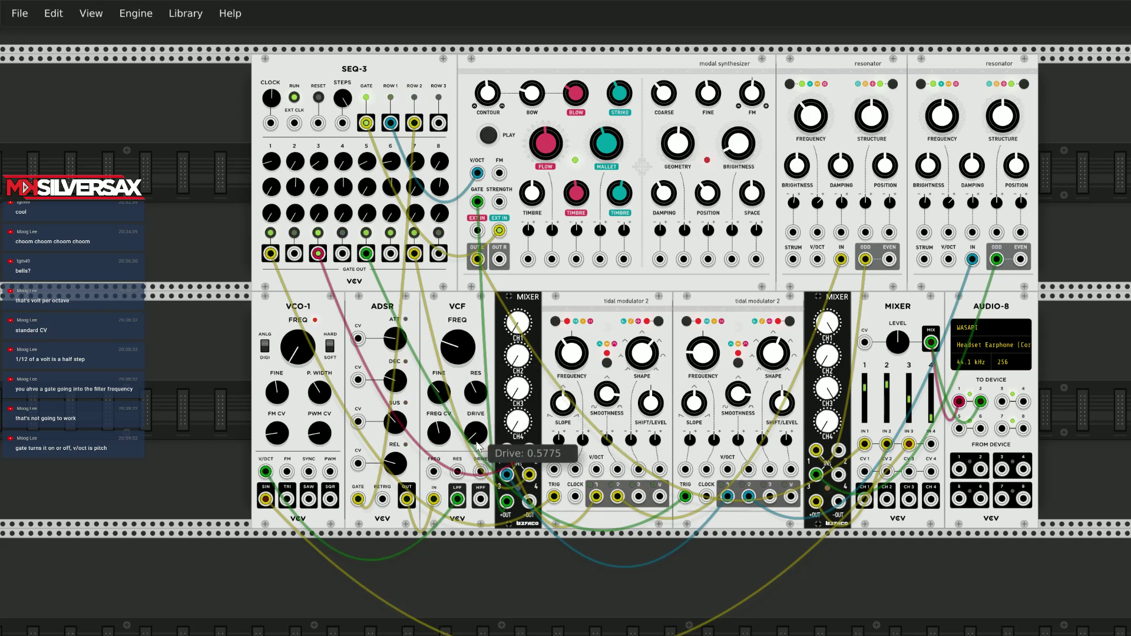
left_click_drag(476, 434, 476, 466)
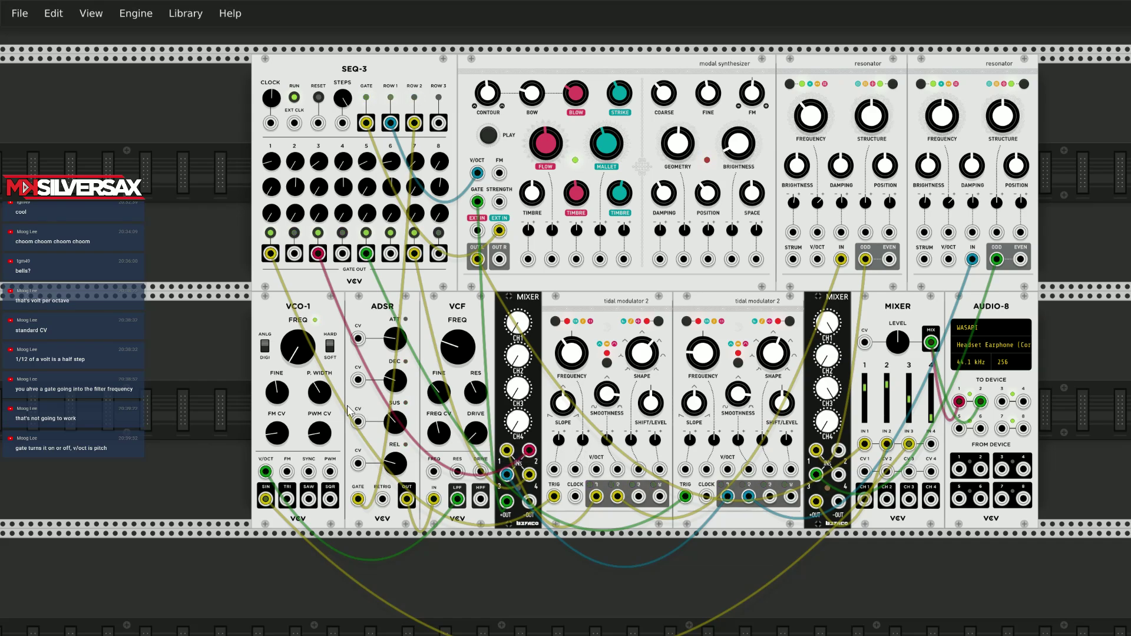
Try raising VCO-1's FREQ to about 150 Hz and toggling its analog mode.
mouse_move(298, 351)
left_click_drag(299, 351, 299, 322)
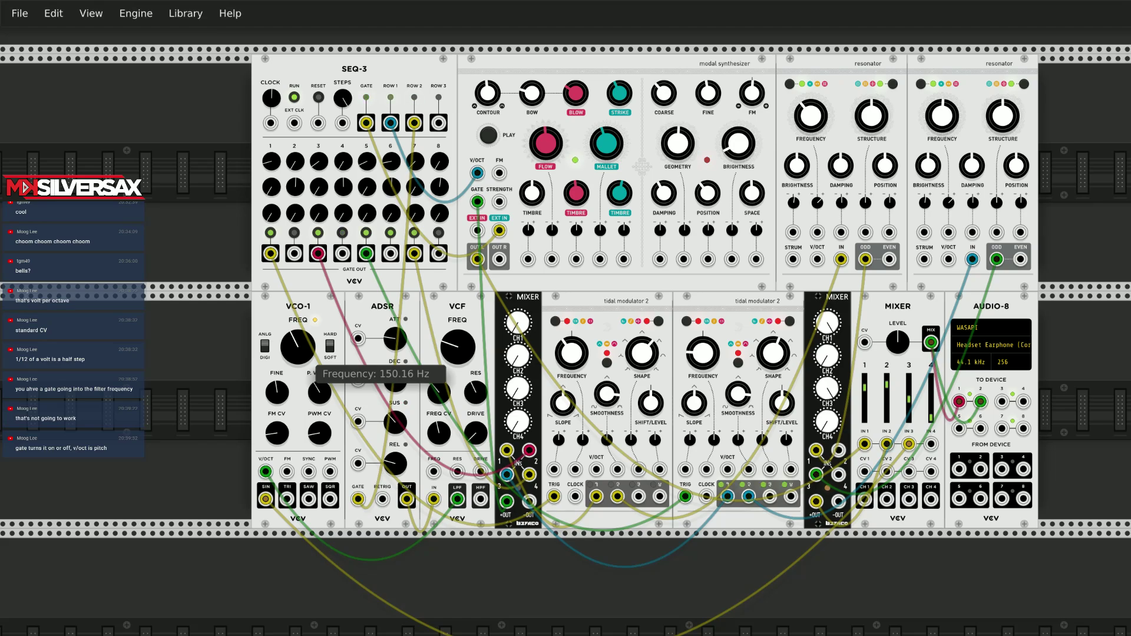
left_click_drag(298, 321, 298, 334)
left_click(267, 345)
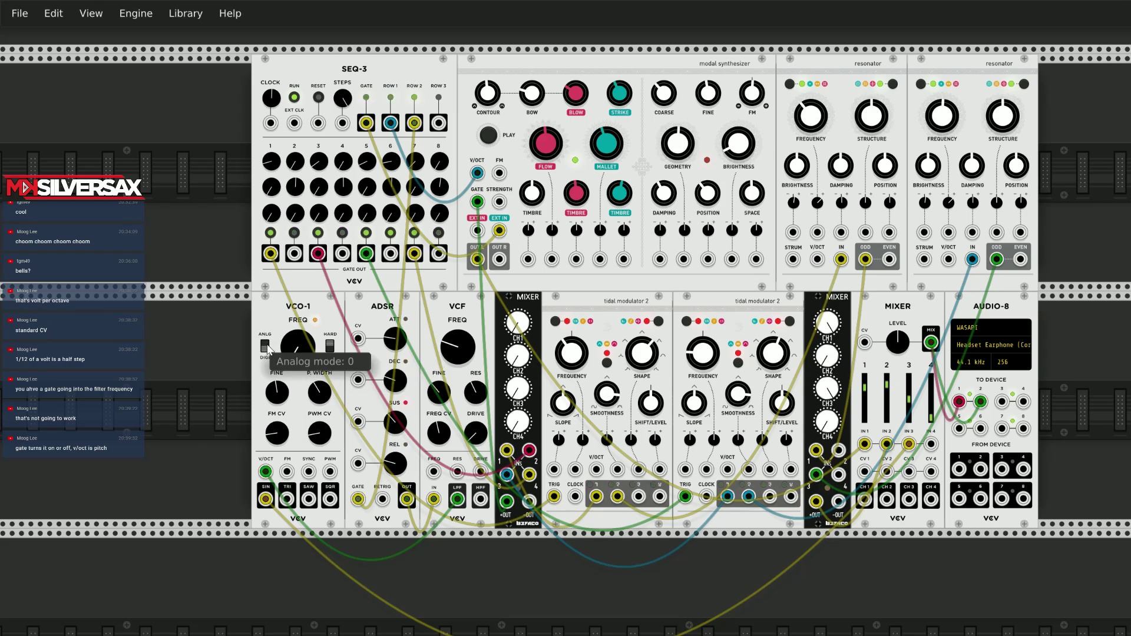
left_click(266, 345)
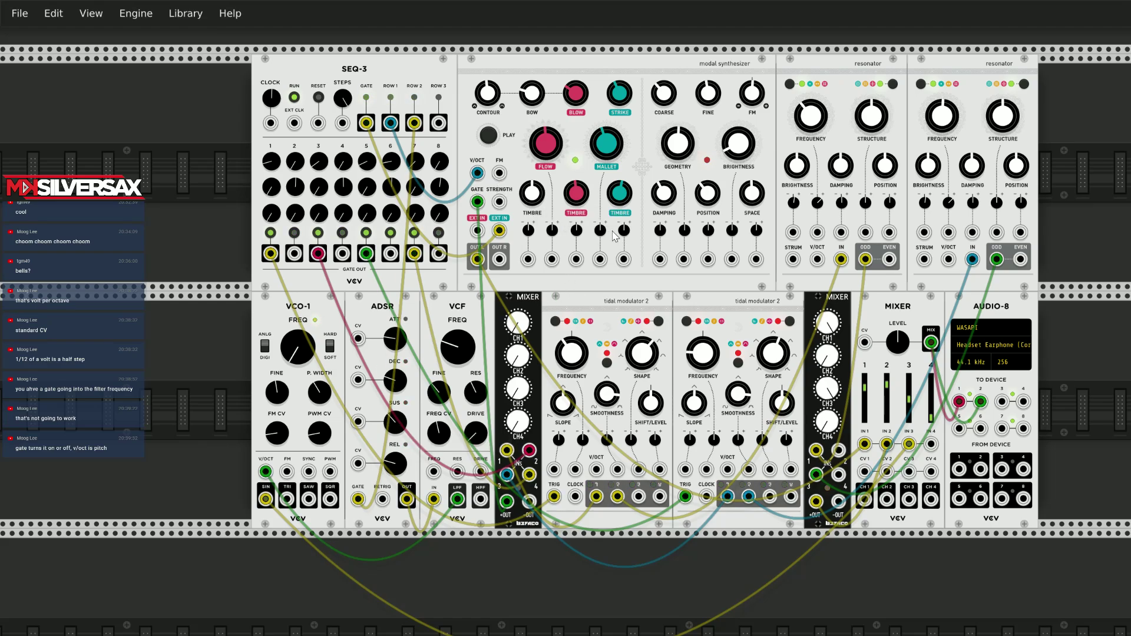
Try moving the VCF LPF cable from VCO-1's V/OCT to the modal synthesizer's FM input.
left_click_drag(499, 173, 521, 200)
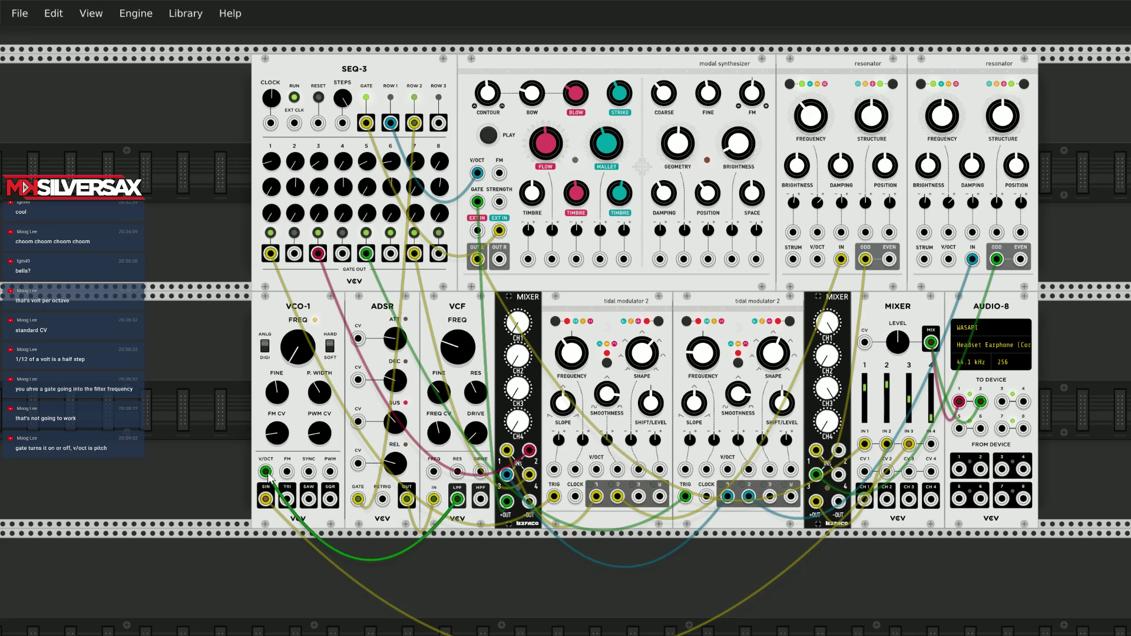
left_click_drag(267, 475, 498, 175)
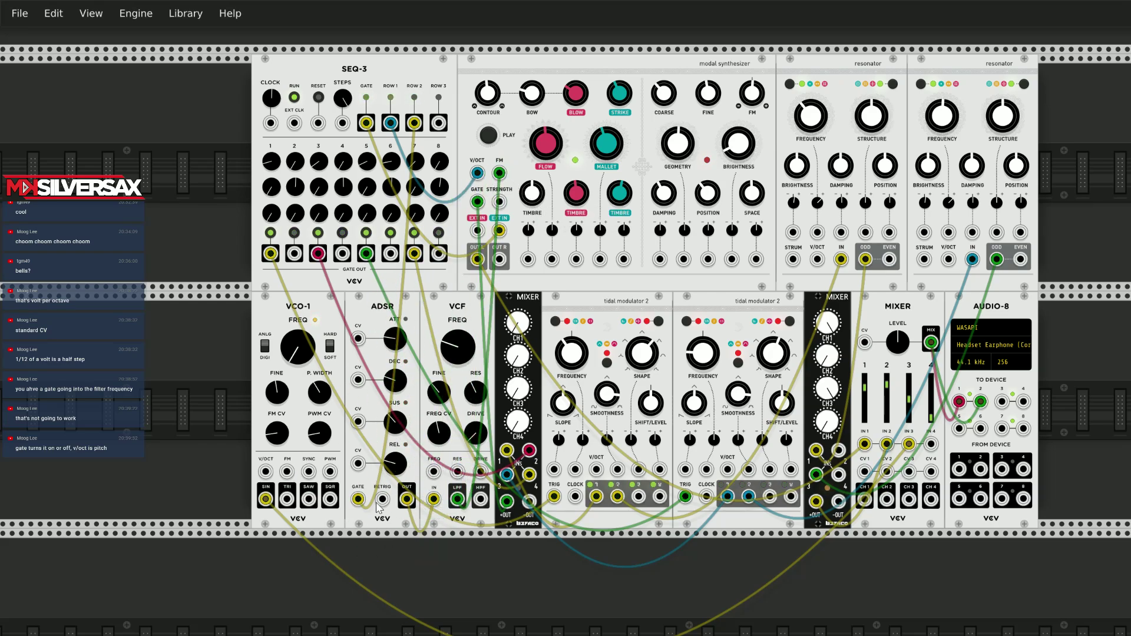
scroll(474, 529, "down", 3)
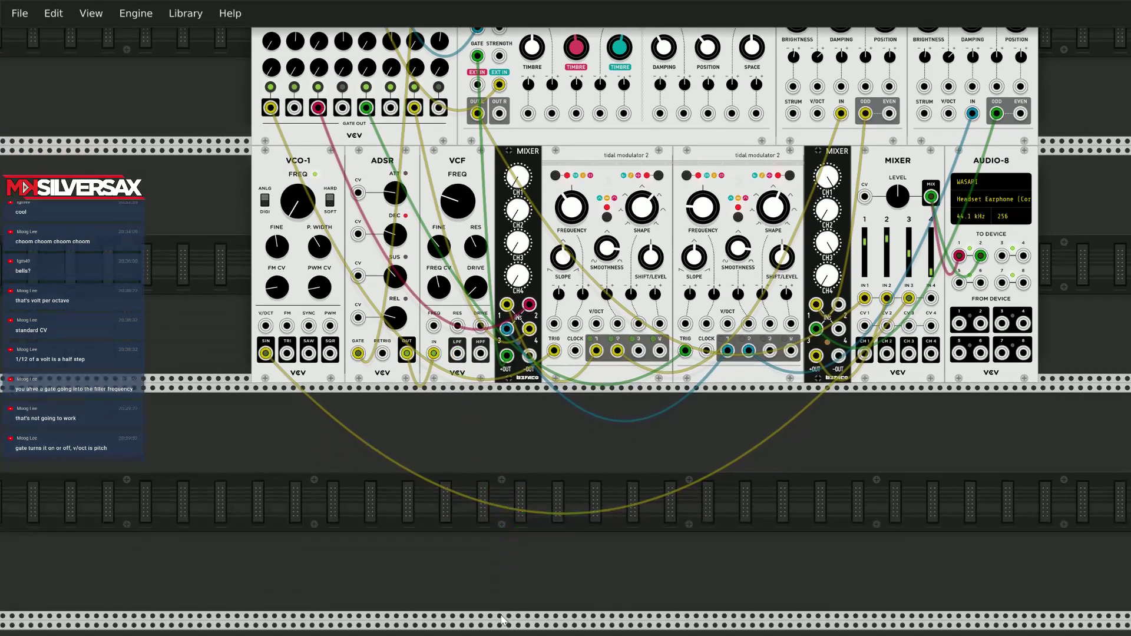
scroll(473, 529, "up", 1)
scroll(474, 524, "up", 2)
Try VCO-1's TRI output in the modal synthesizer's FM input, and reconnect the VCF's LPF output to VCO-1's V/OCT.
left_click_drag(287, 485, 499, 159)
scroll(528, 276, "up", 2)
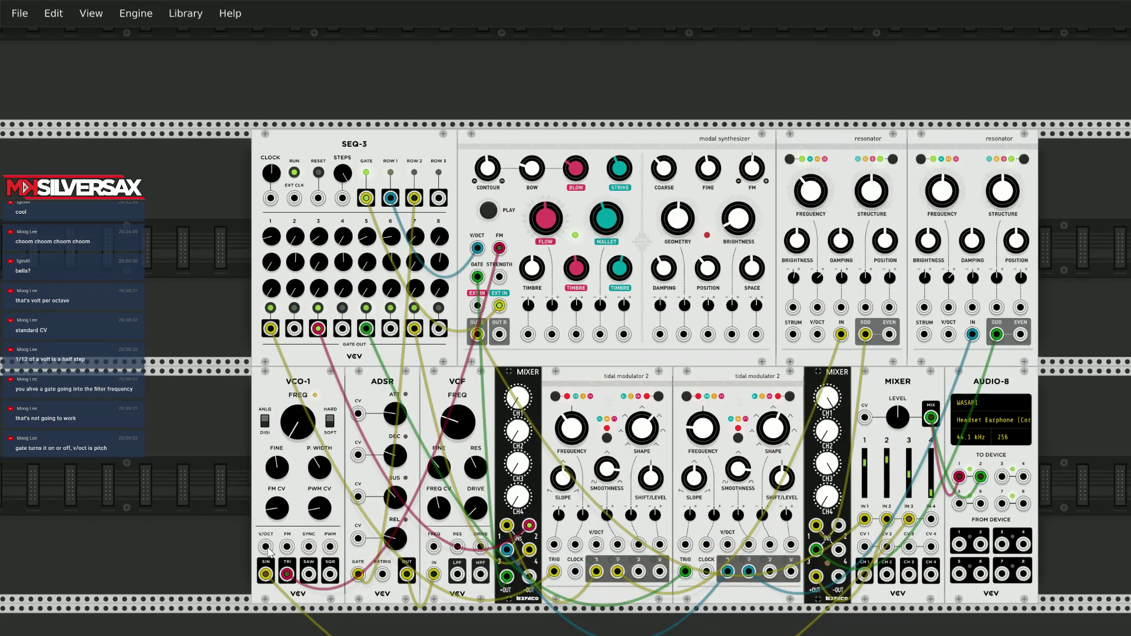
left_click_drag(267, 548, 455, 343)
scroll(485, 458, "up", 1)
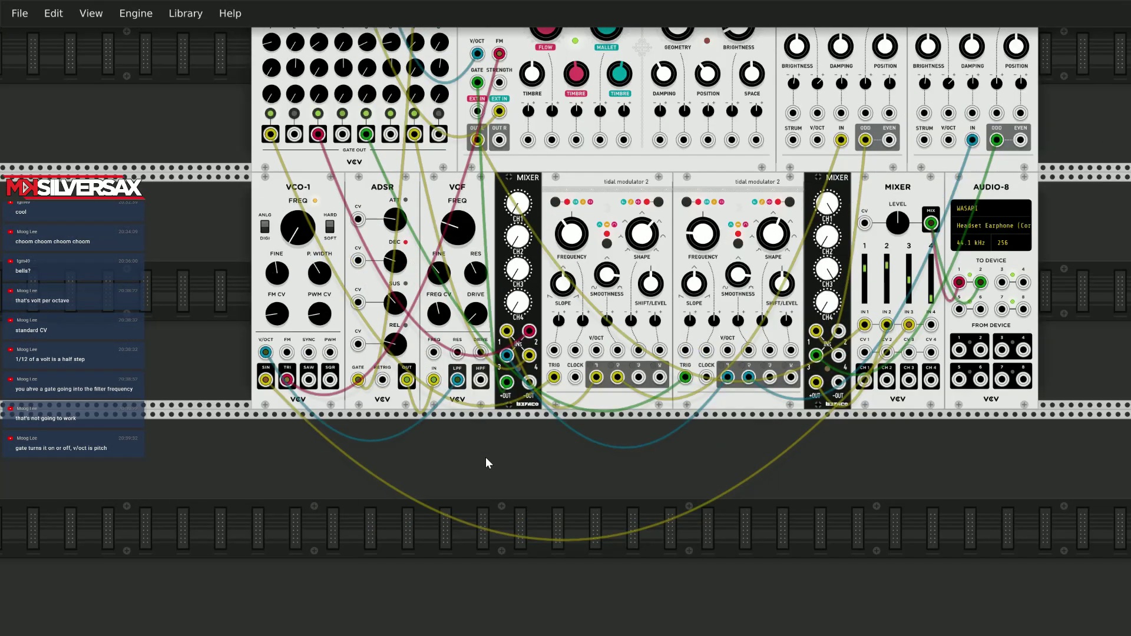
scroll(496, 516, "up", 2)
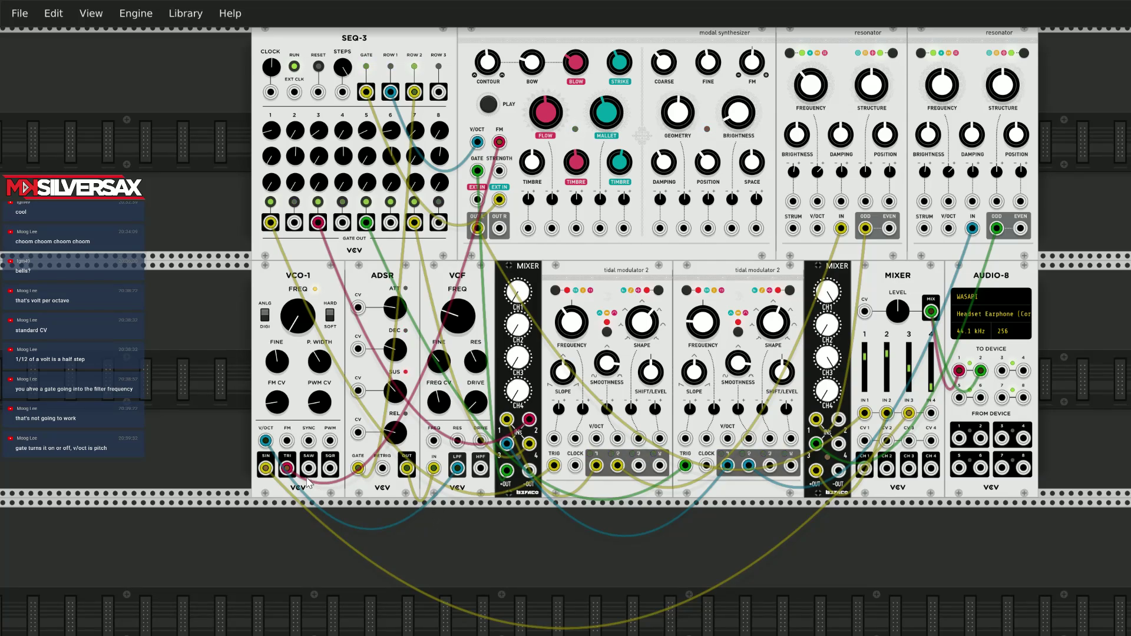
mouse_move(457, 468)
left_mouse_down()
mouse_move(480, 469)
mouse_move(457, 468)
left_mouse_up()
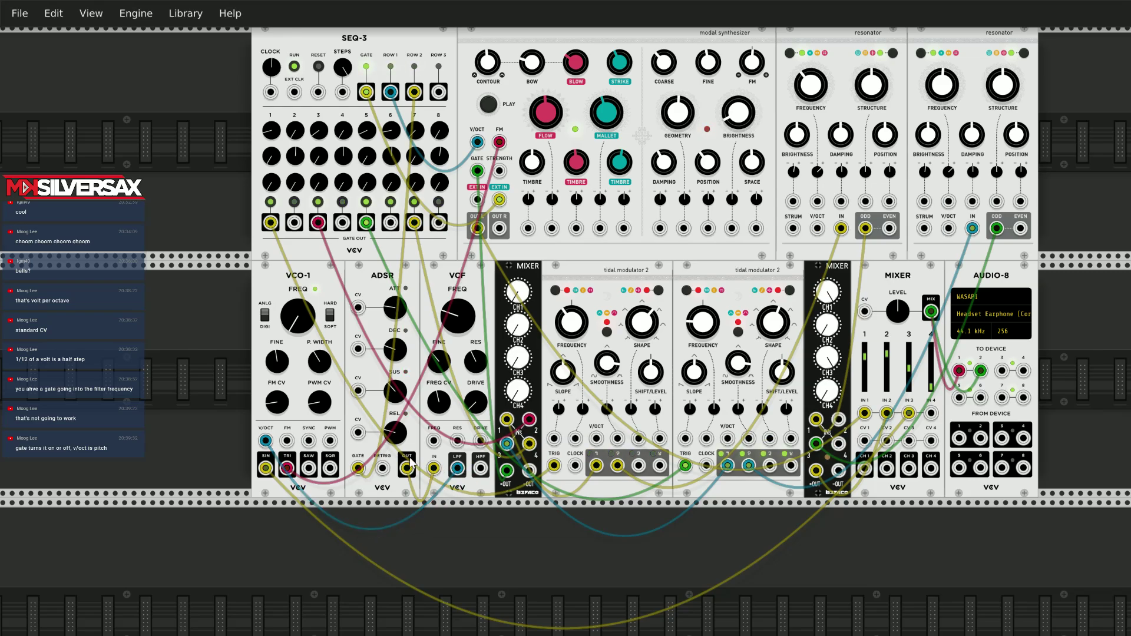
left_click_drag(499, 142, 466, 561)
scroll(465, 561, "up", 1)
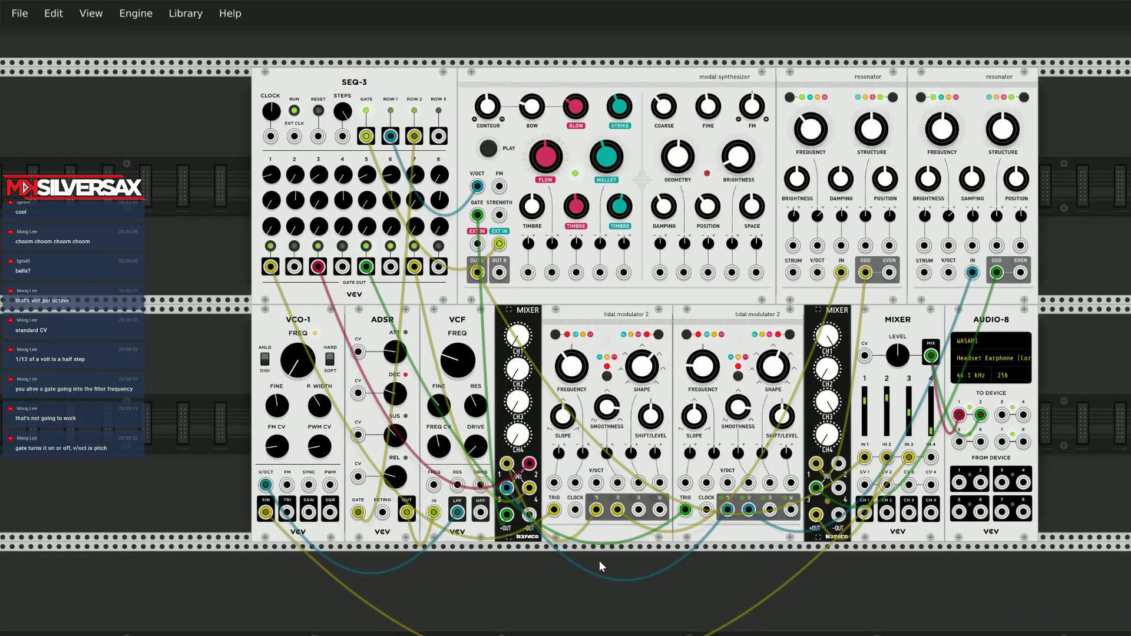
Try the first tidal modulator's third output as a modulation source, and patch SEQ-3's ROW 3 into the modal synthesizer's FM input.
left_click_drag(638, 510, 530, 286)
scroll(442, 229, "up", 2)
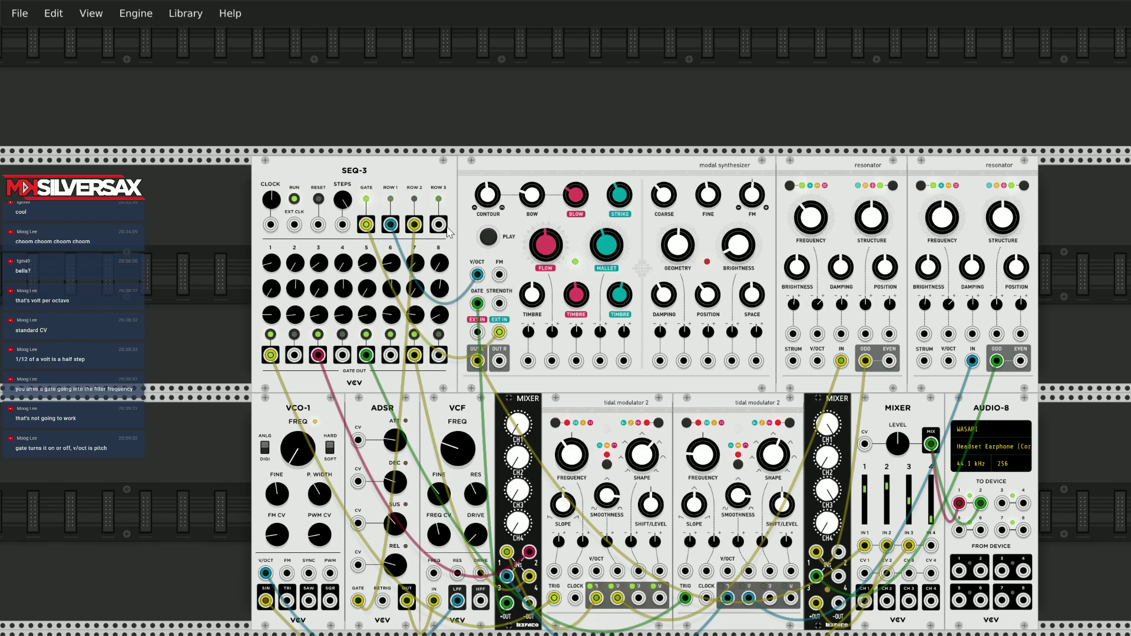
left_click_drag(438, 225, 501, 275)
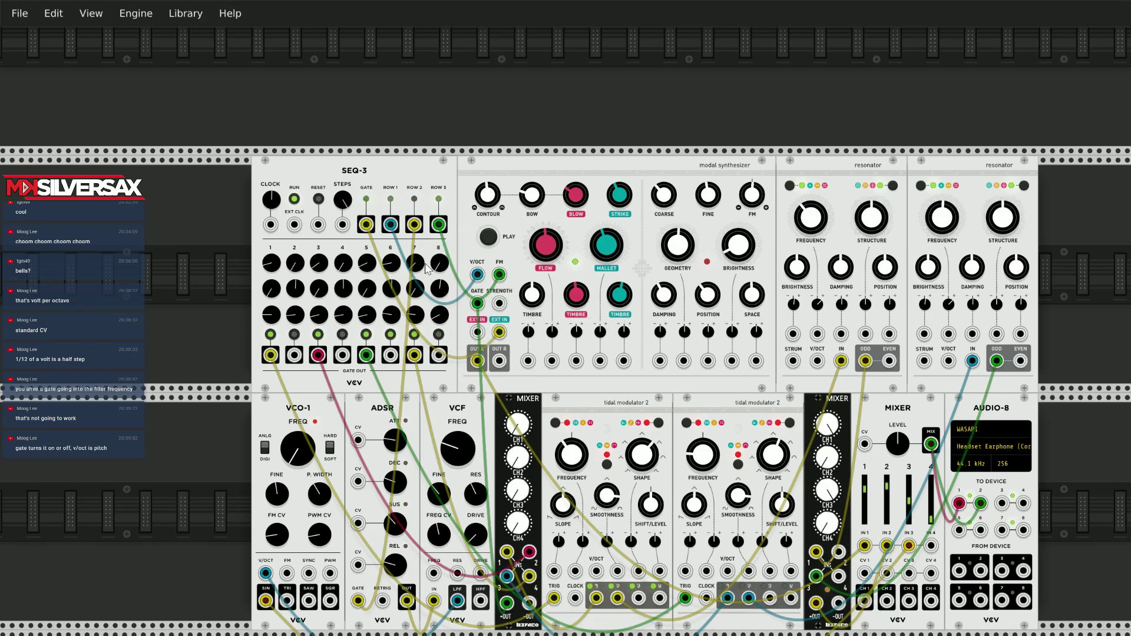
Adjust SEQ-3's ROW 3 knob for step 8, and remove the ROW 3 cable from the modal synthesizer's FM input.
left_click_drag(440, 315, 439, 303)
left_click_drag(499, 274, 499, 315)
left_click_drag(438, 225, 417, 353)
scroll(127, 471, "down", 3)
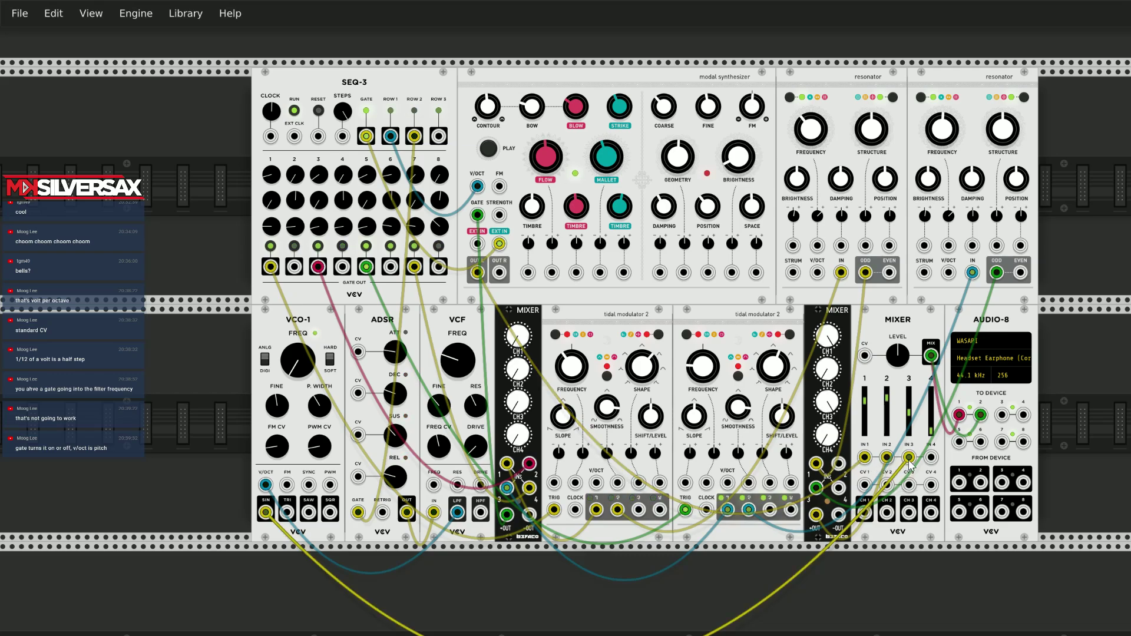
Rebalance the VCV MIXER by raising channel 3, lowering channel 1 and fine-tuning channel 2.
mouse_move(909, 416)
left_click_drag(909, 416, 864, 413)
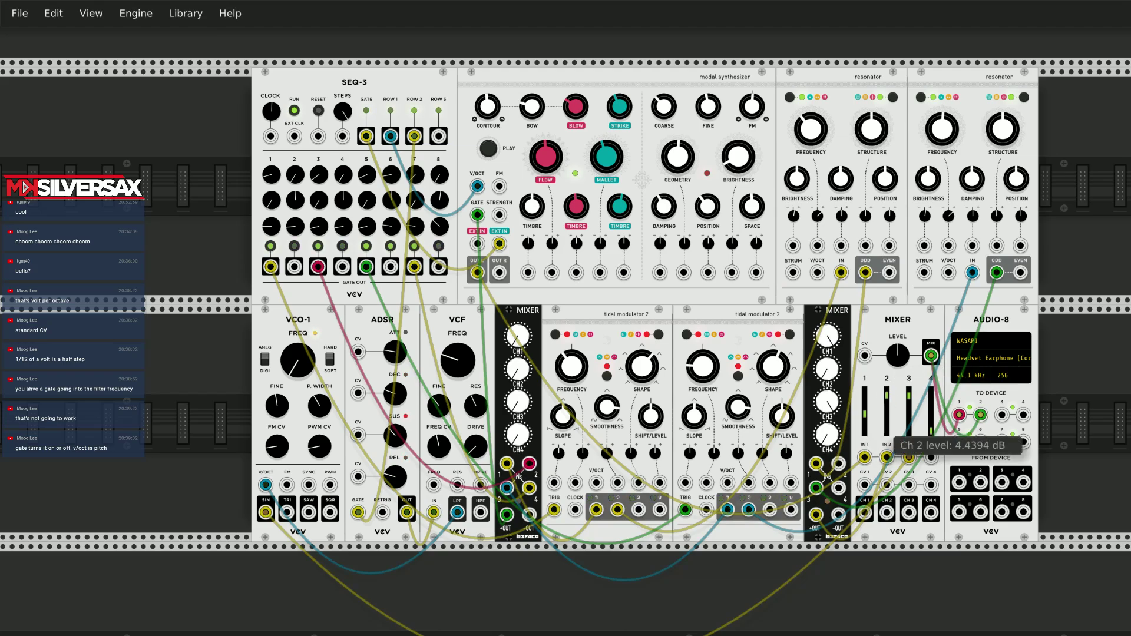
left_click_drag(887, 398, 888, 399)
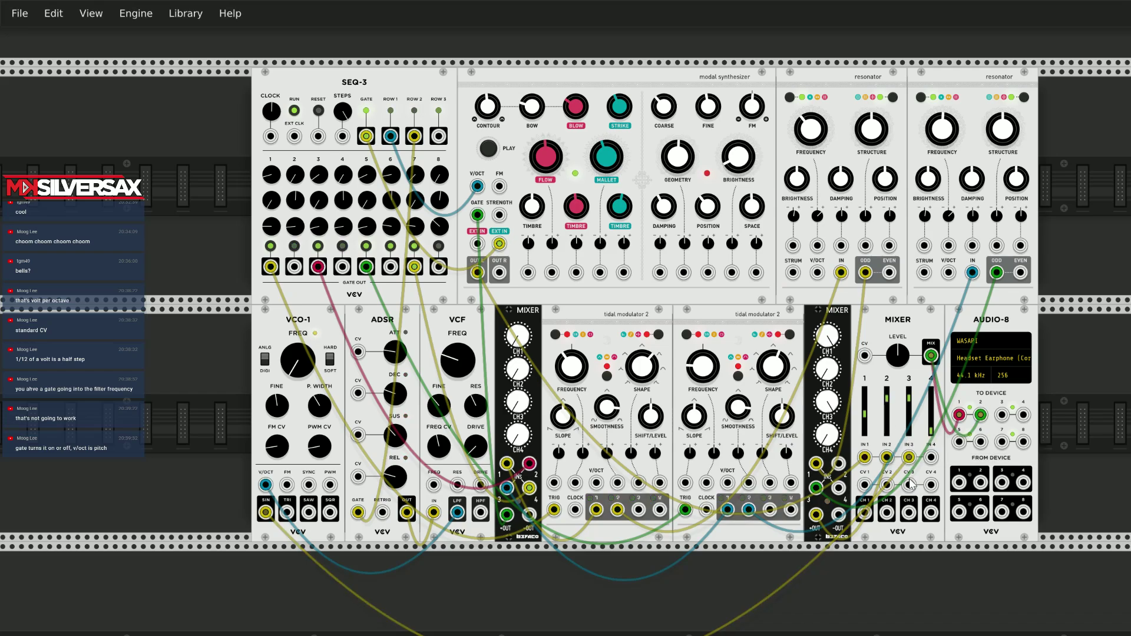
Patch the VCV MIXER's CH 3 output into CV 3 and CH 2 output into CV 2, with channel 2's level at about -2.48 dB.
left_click_drag(915, 489, 915, 511)
left_click_drag(887, 400, 888, 408)
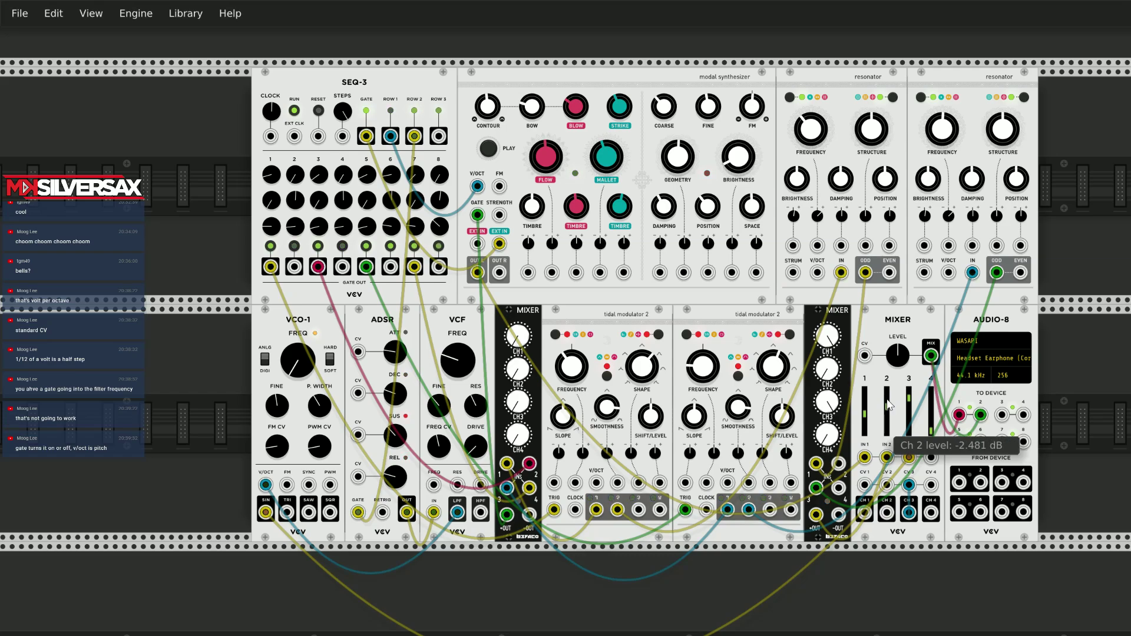
left_click_drag(888, 514, 889, 483)
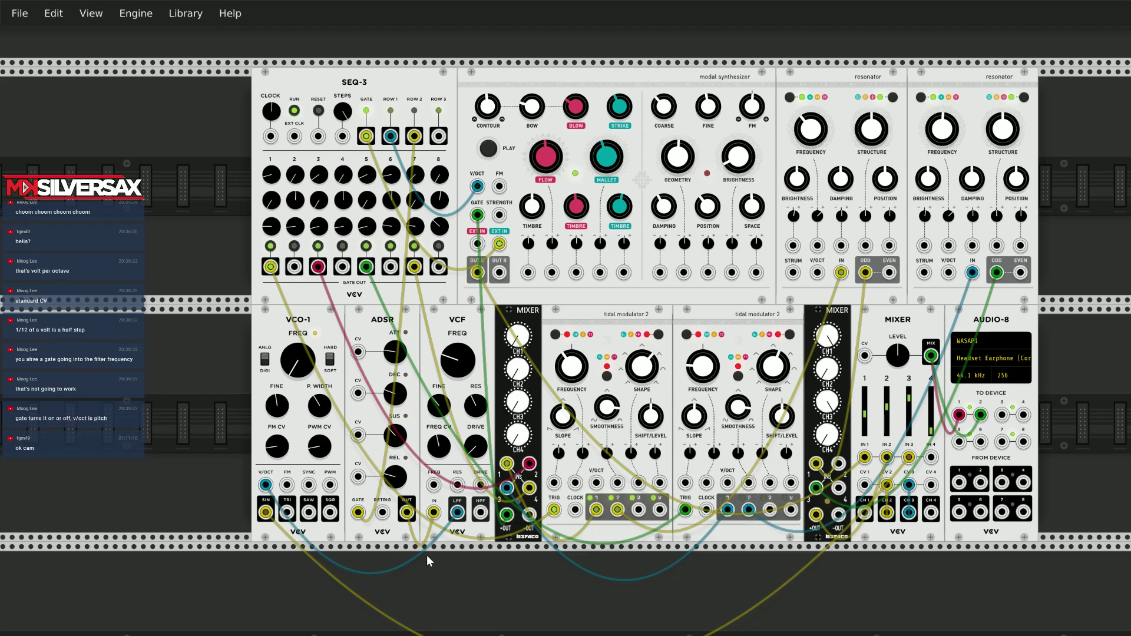
Stop the SEQ-3 sequencer from running.
scroll(381, 277, "up", 3)
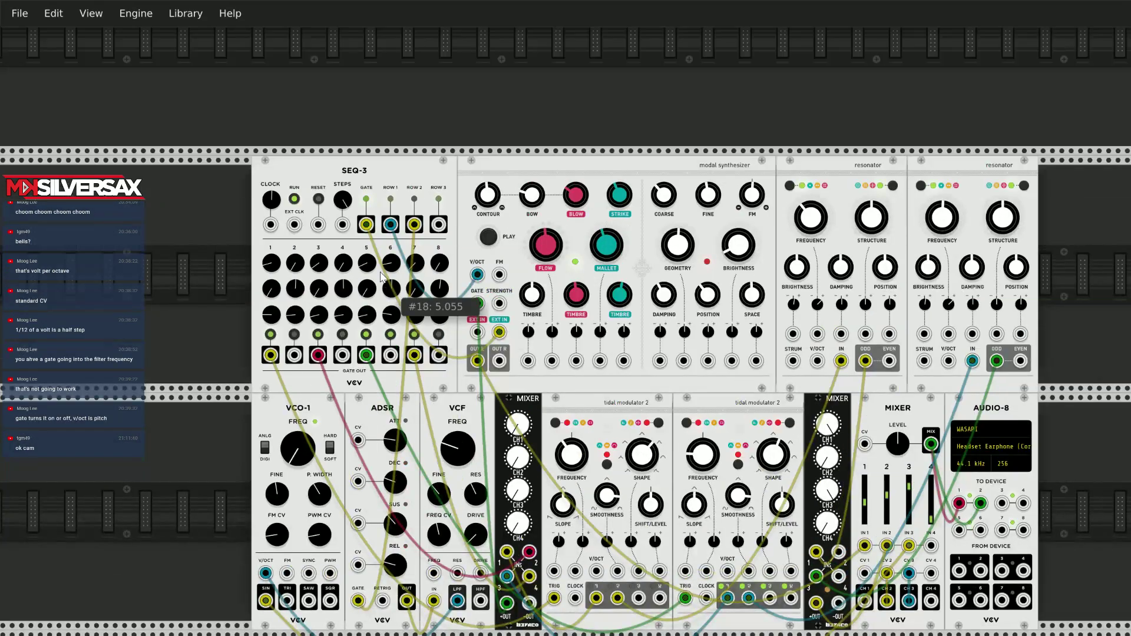
left_click(296, 201)
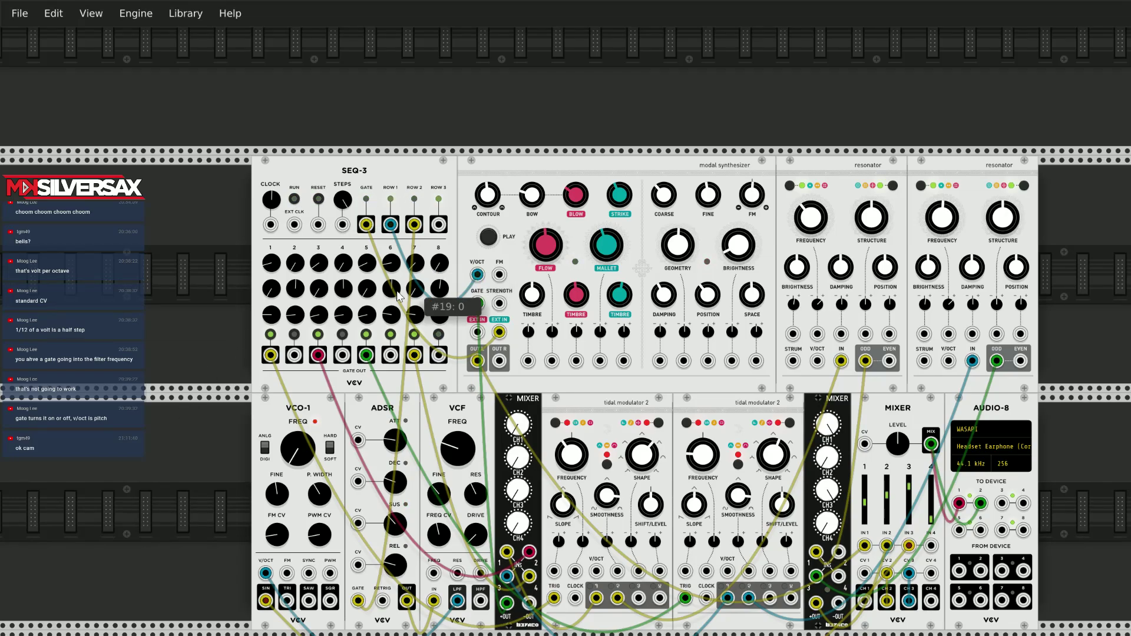
scroll(198, 309, "down", 2)
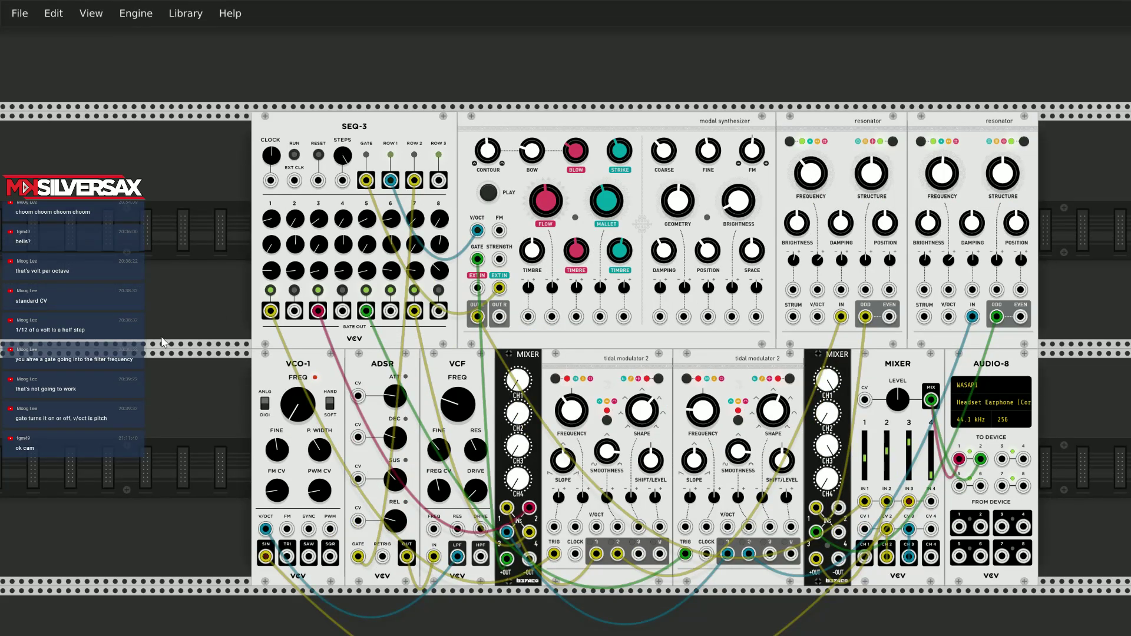